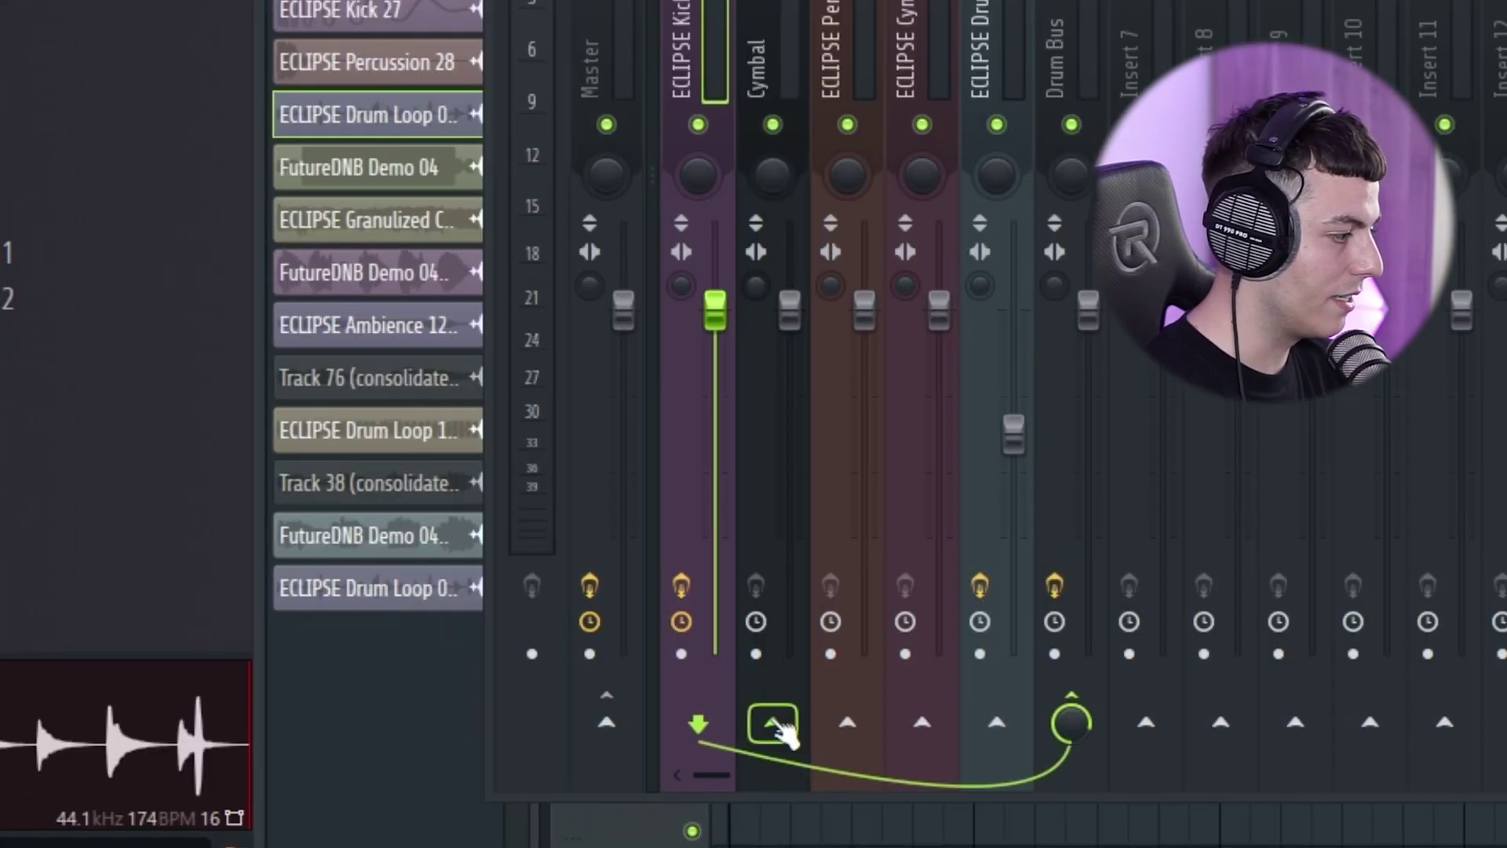
Sidechain the kick track to the Cymbal track and load an effect plugin into an empty slot on the Cymbal track
right_click(563, 798)
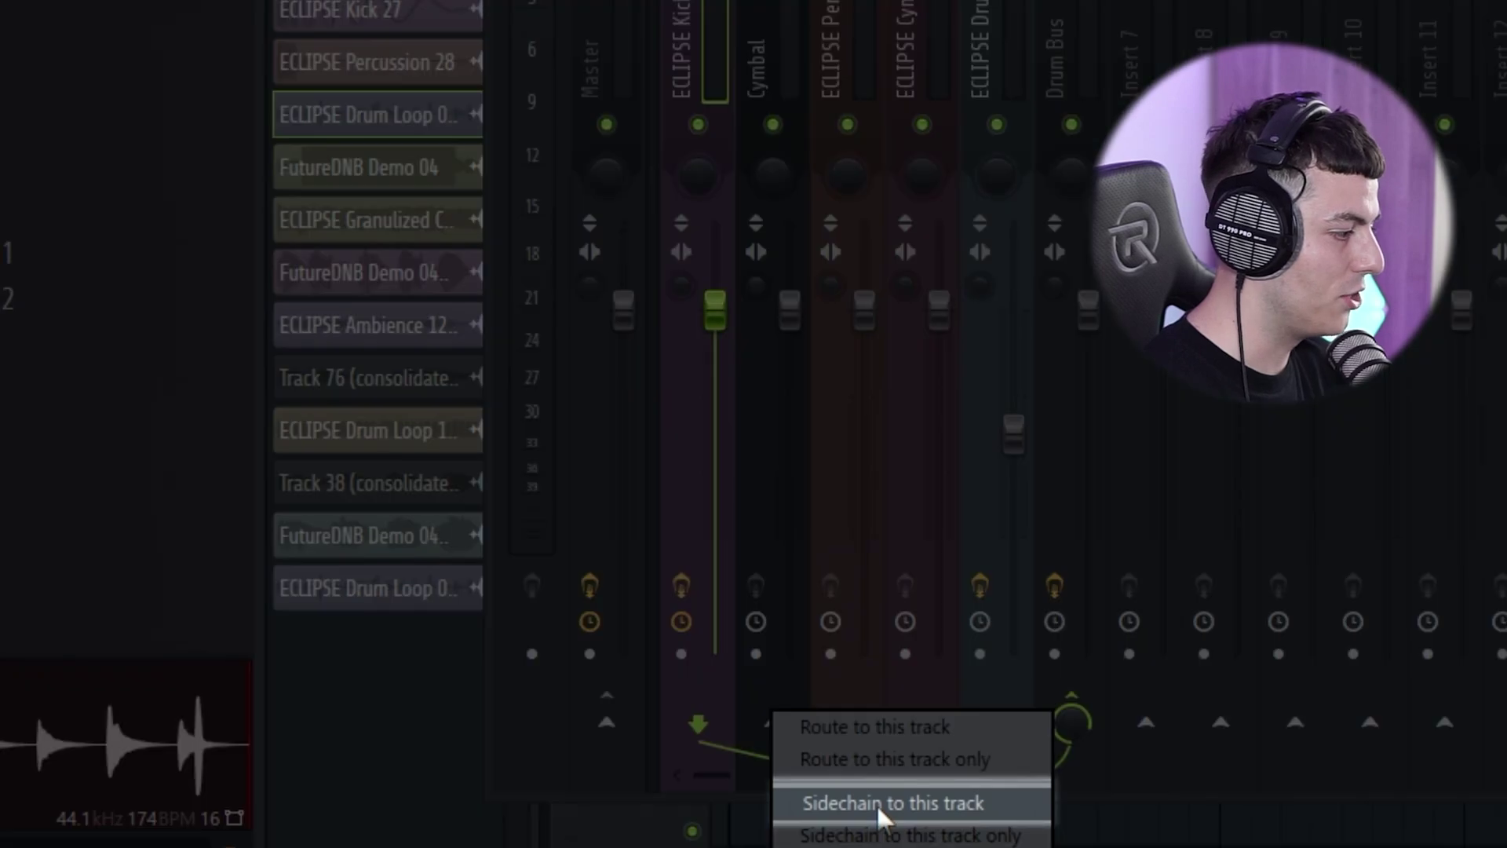
left_click(877, 804)
left_click(1465, 563)
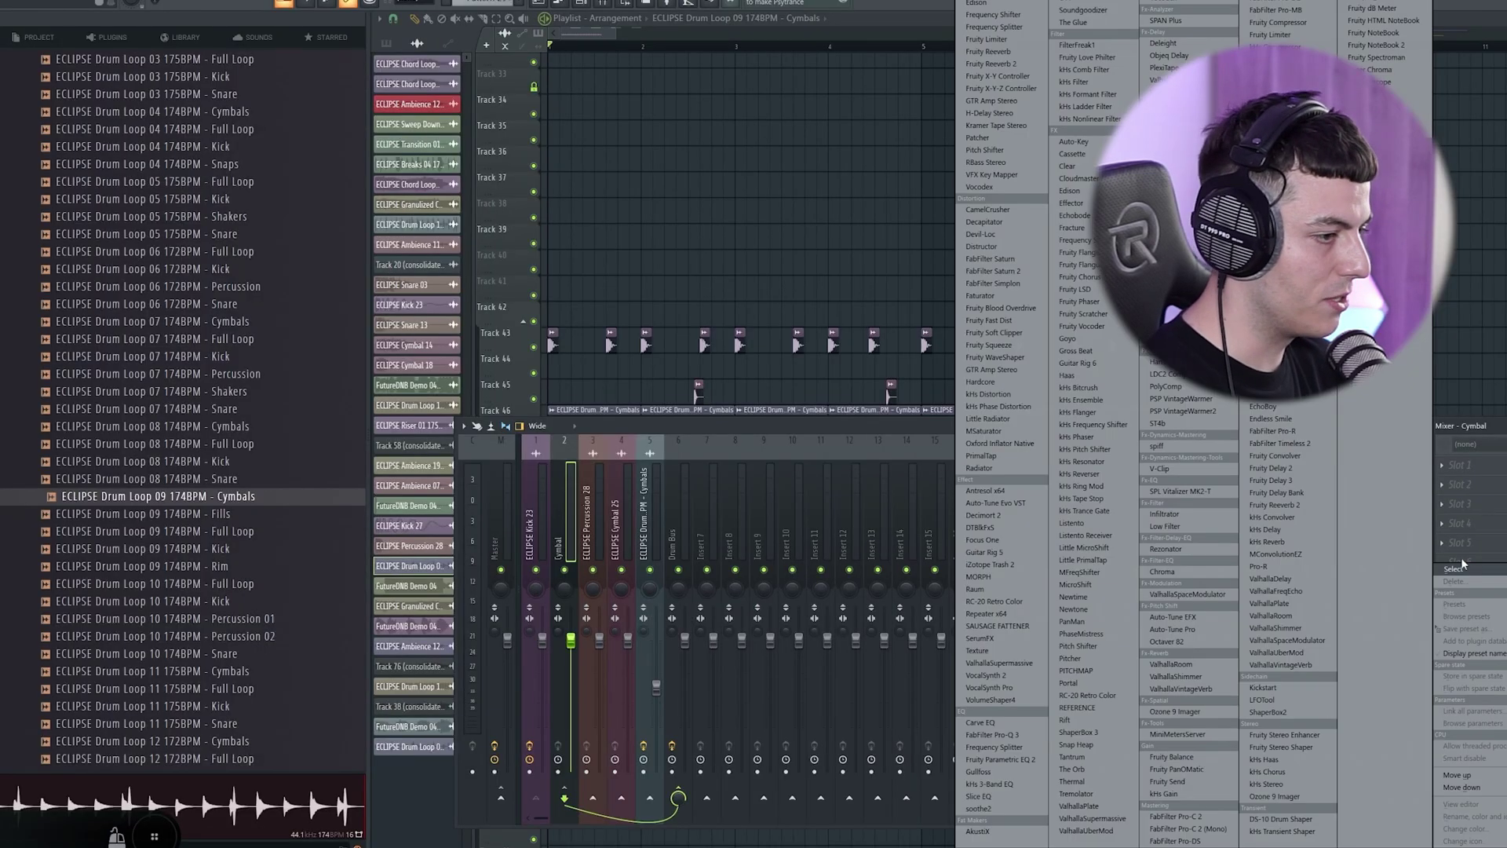
left_click(993, 14)
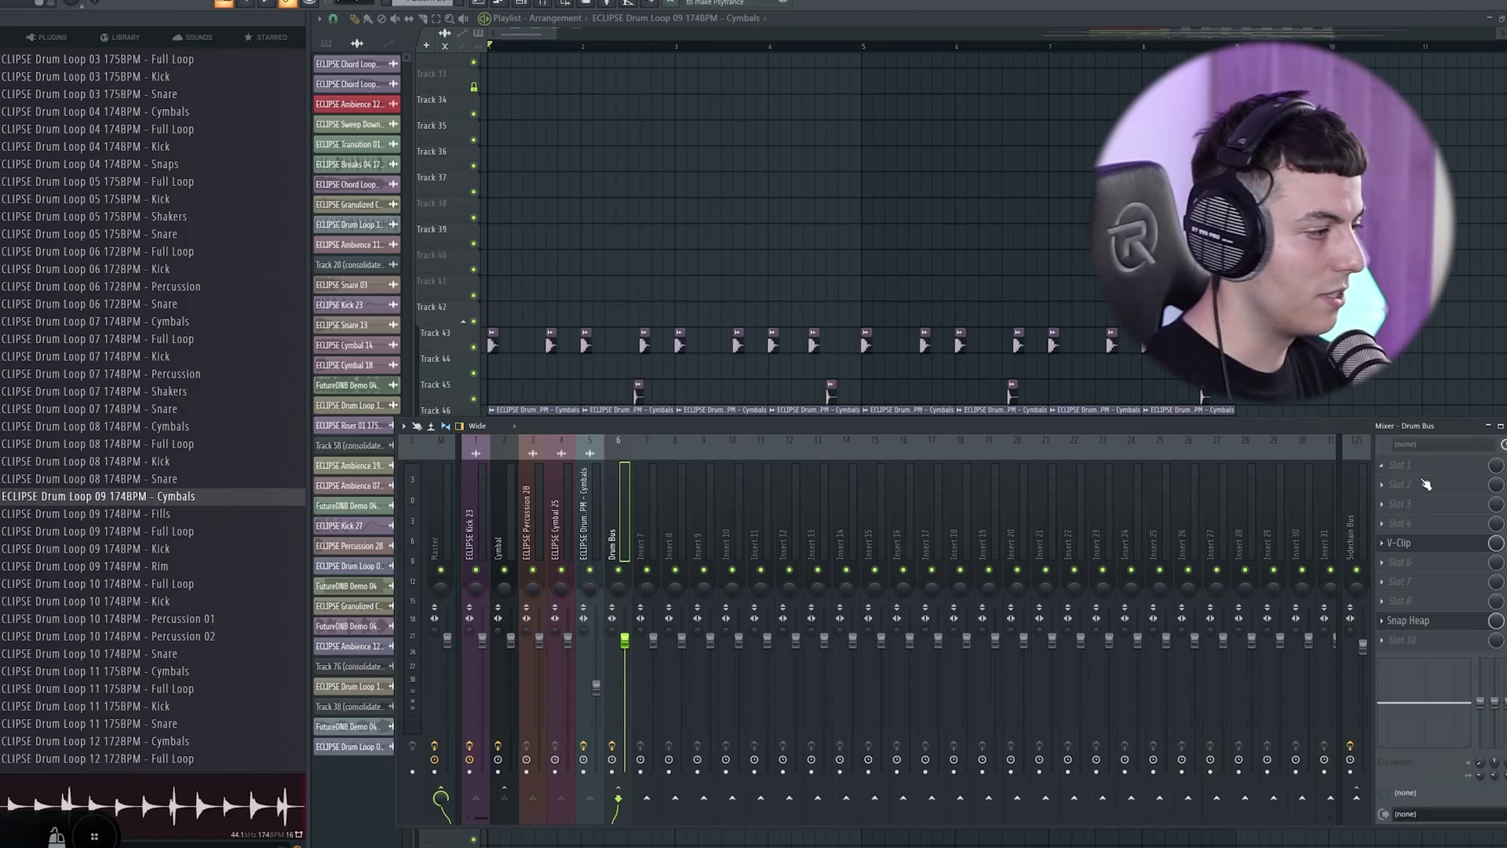
Open V-Clip on the Drum Bus and examine its shaper and visualizer views during playback
left_click(1406, 544)
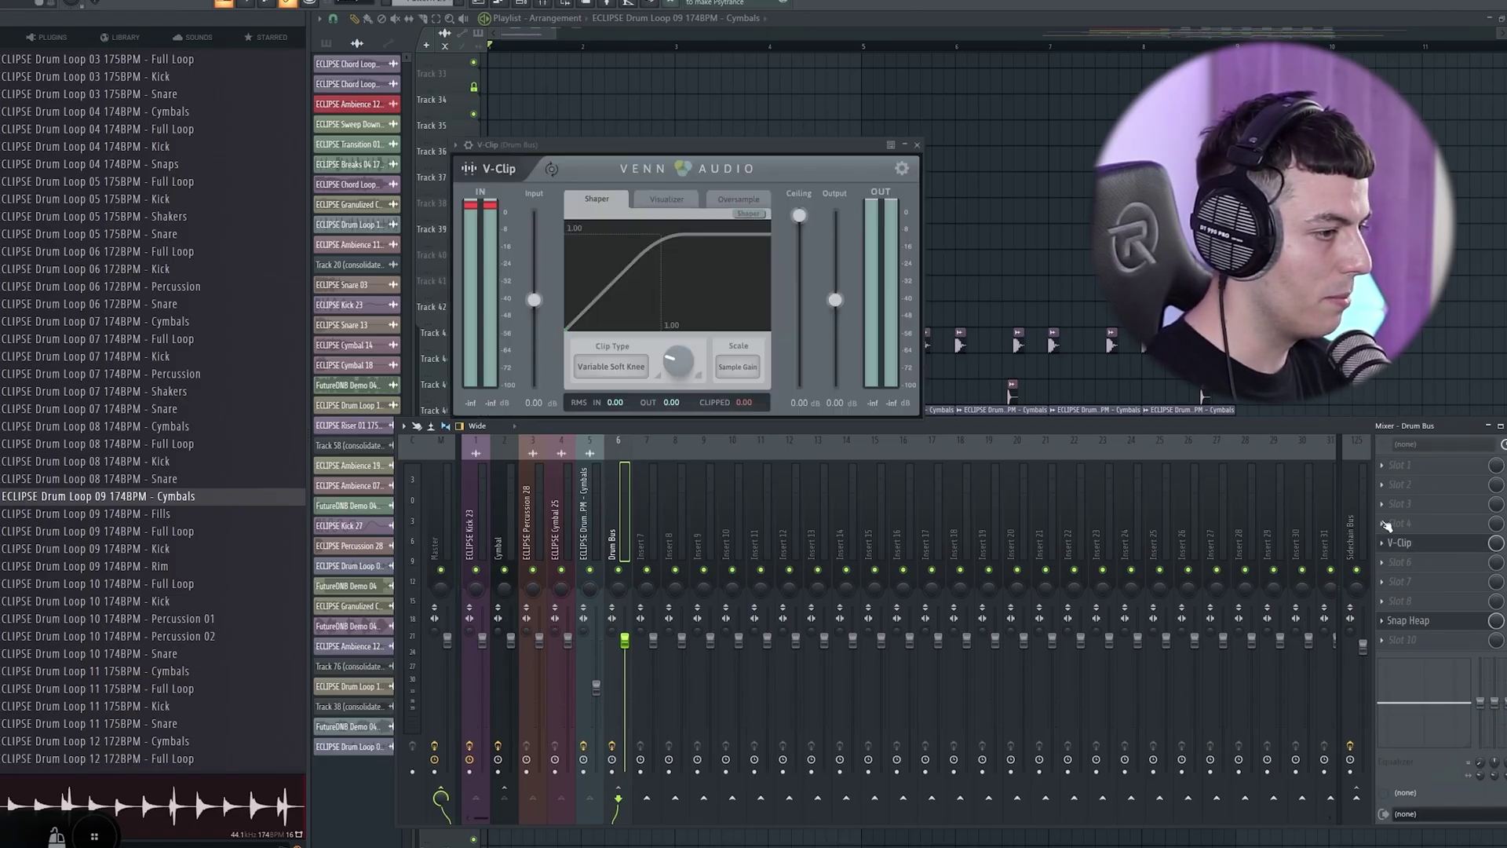
left_click_drag(629, 151, 672, 144)
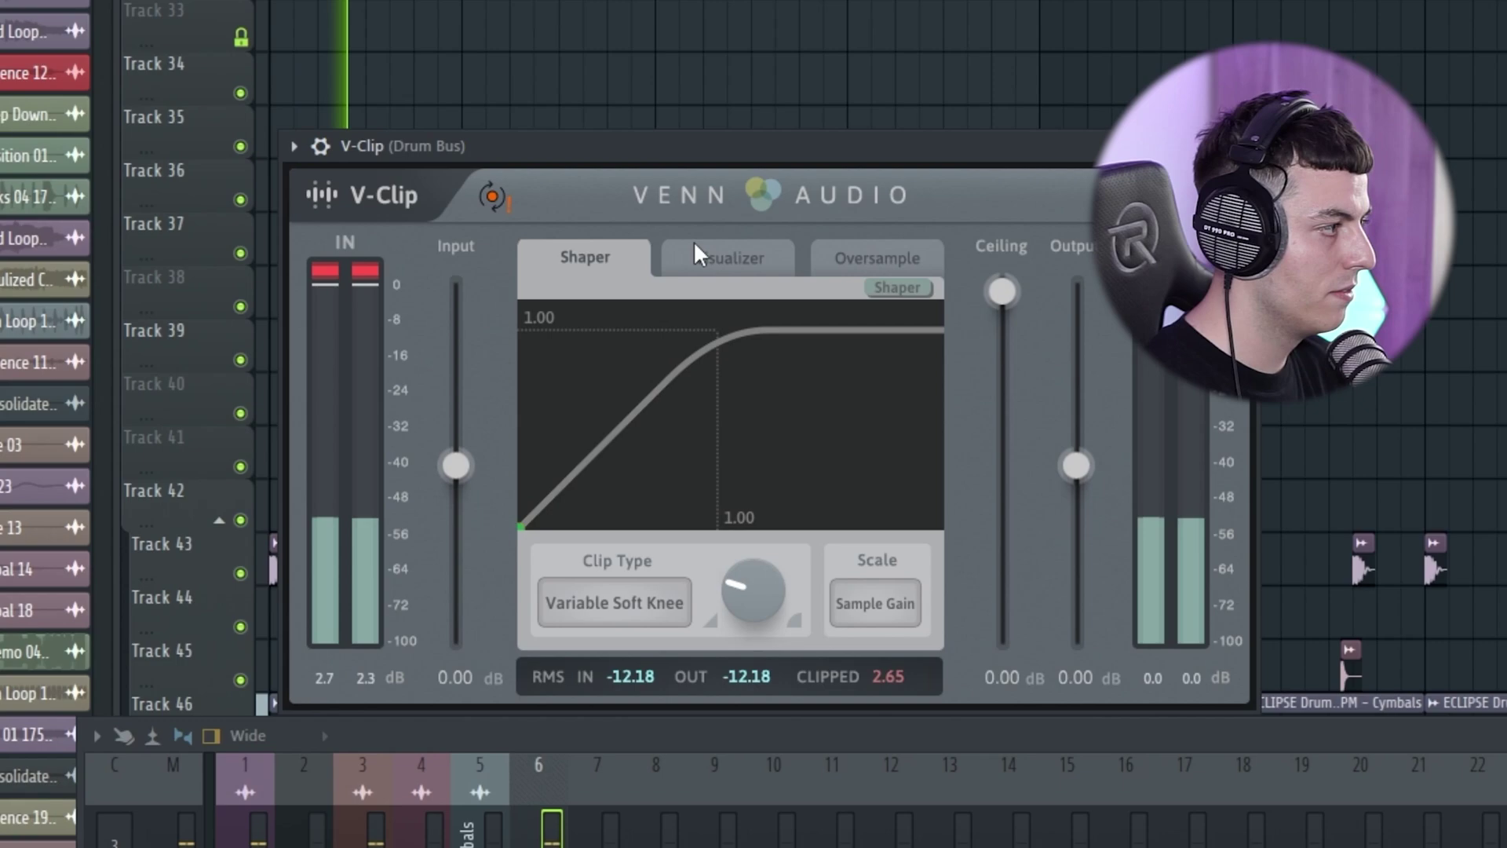
left_click(696, 192)
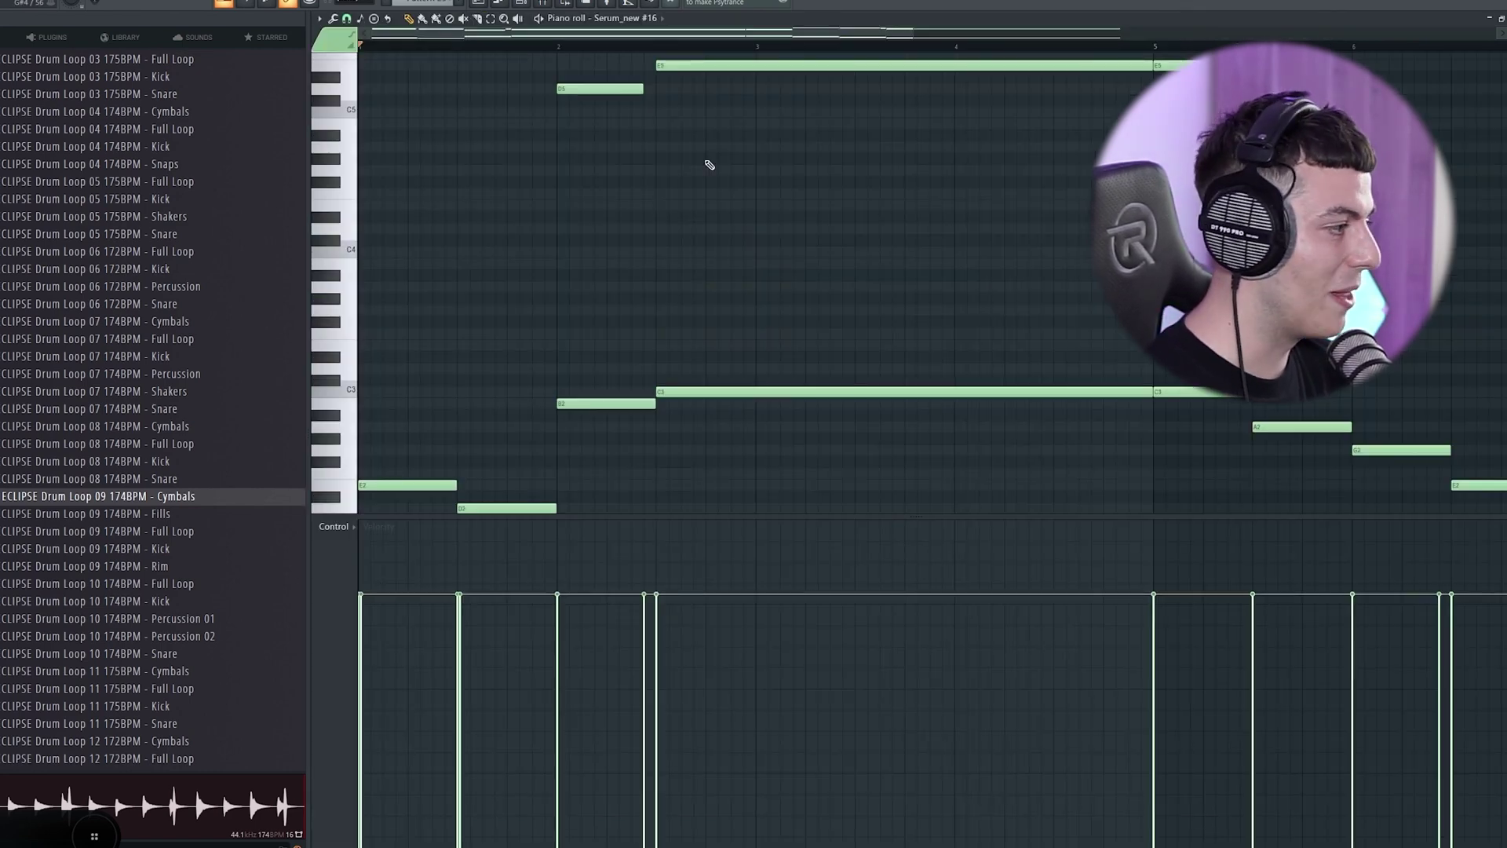
Play the Serum_new #16 melody in the piano roll, including from bar 5, and look through its upper and lower notes
scroll(744, 201, "up", 3)
key("space")
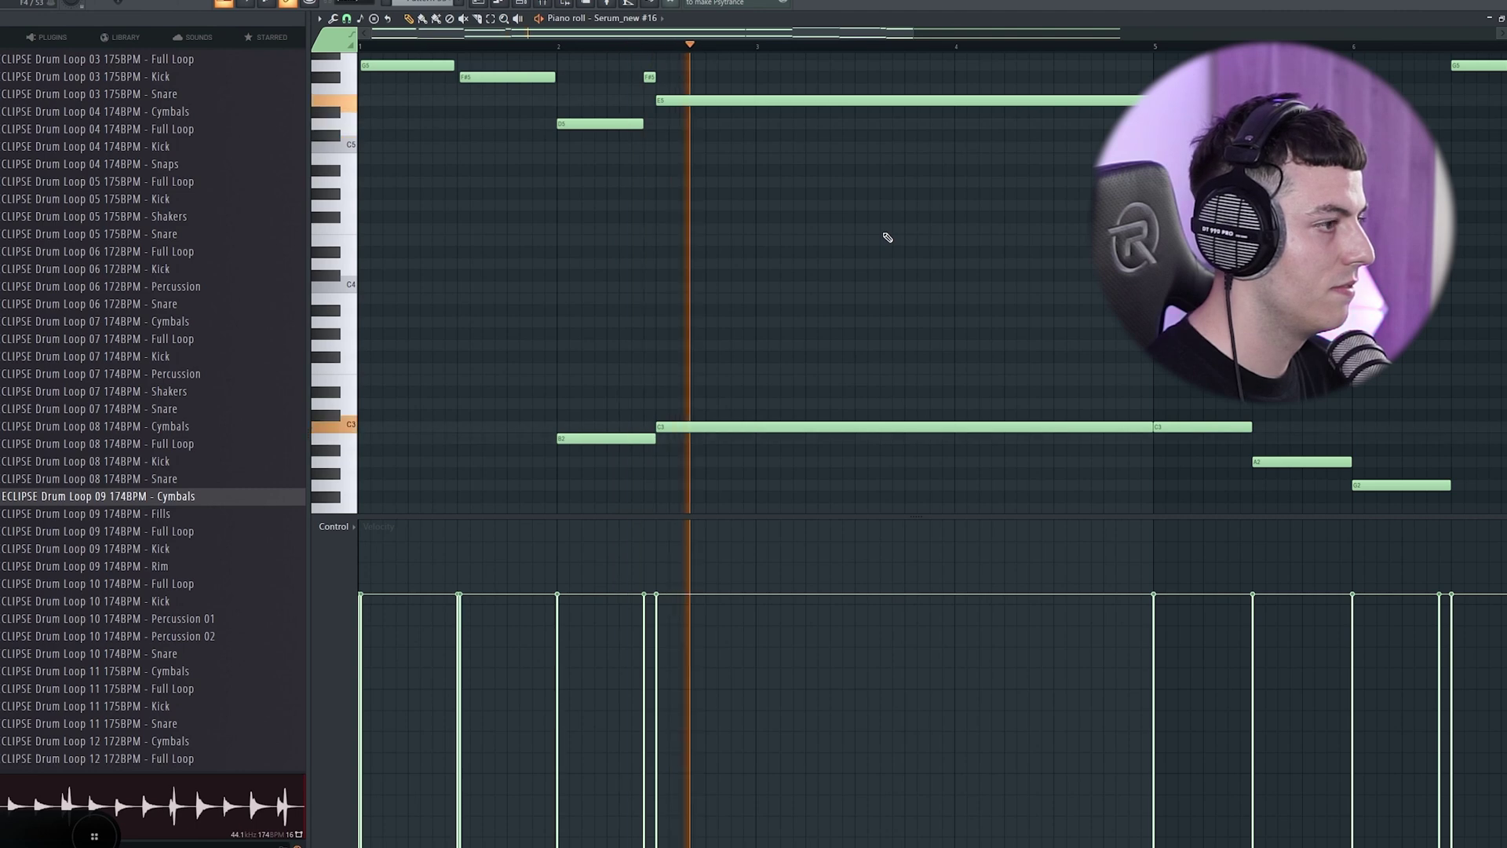
left_click(1157, 48)
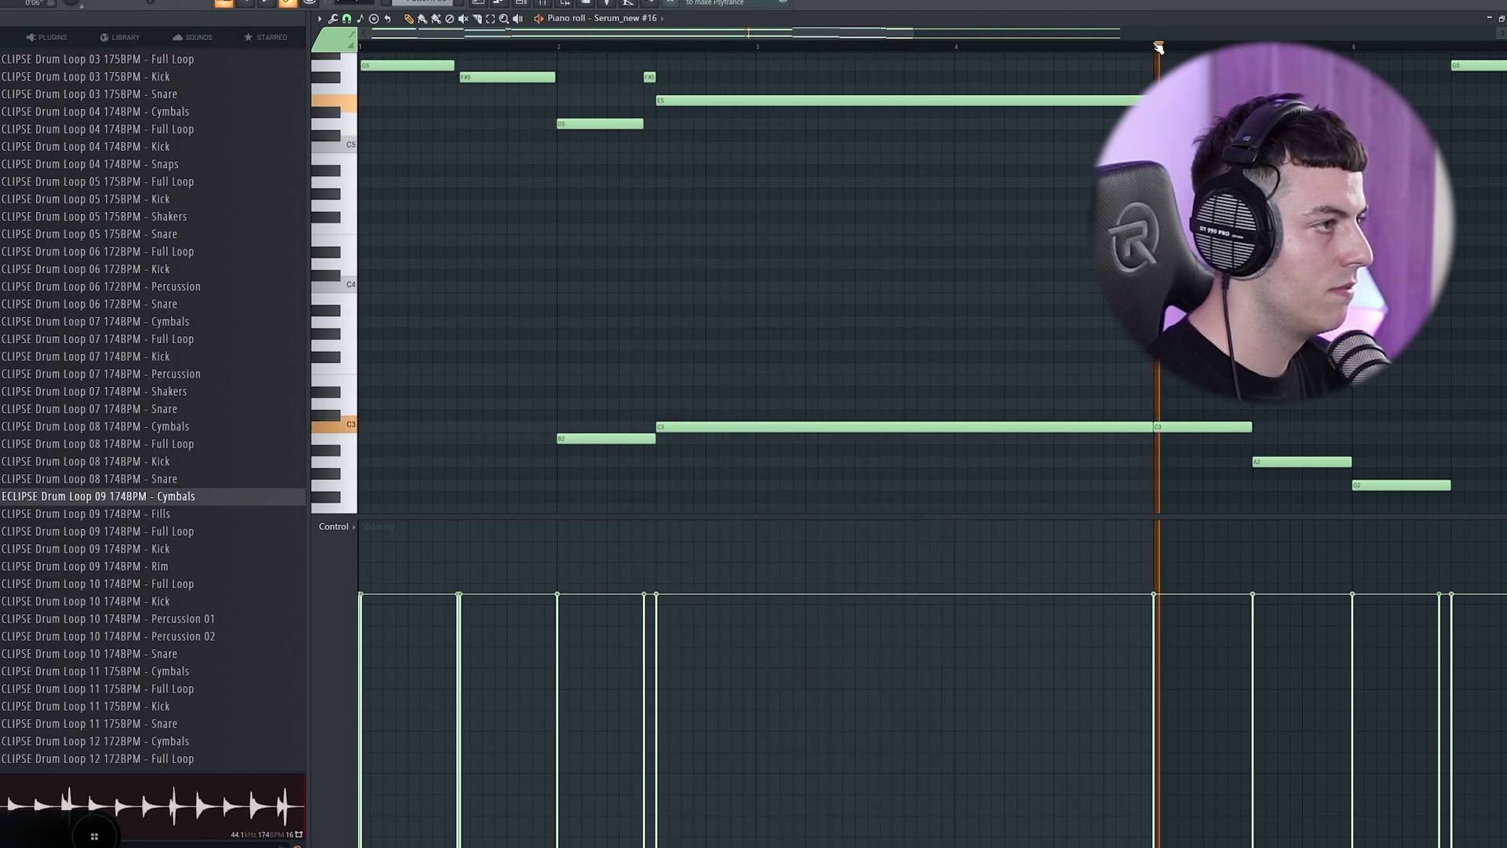
scroll(913, 51, "down", 3)
scroll(914, 56, "up", 2)
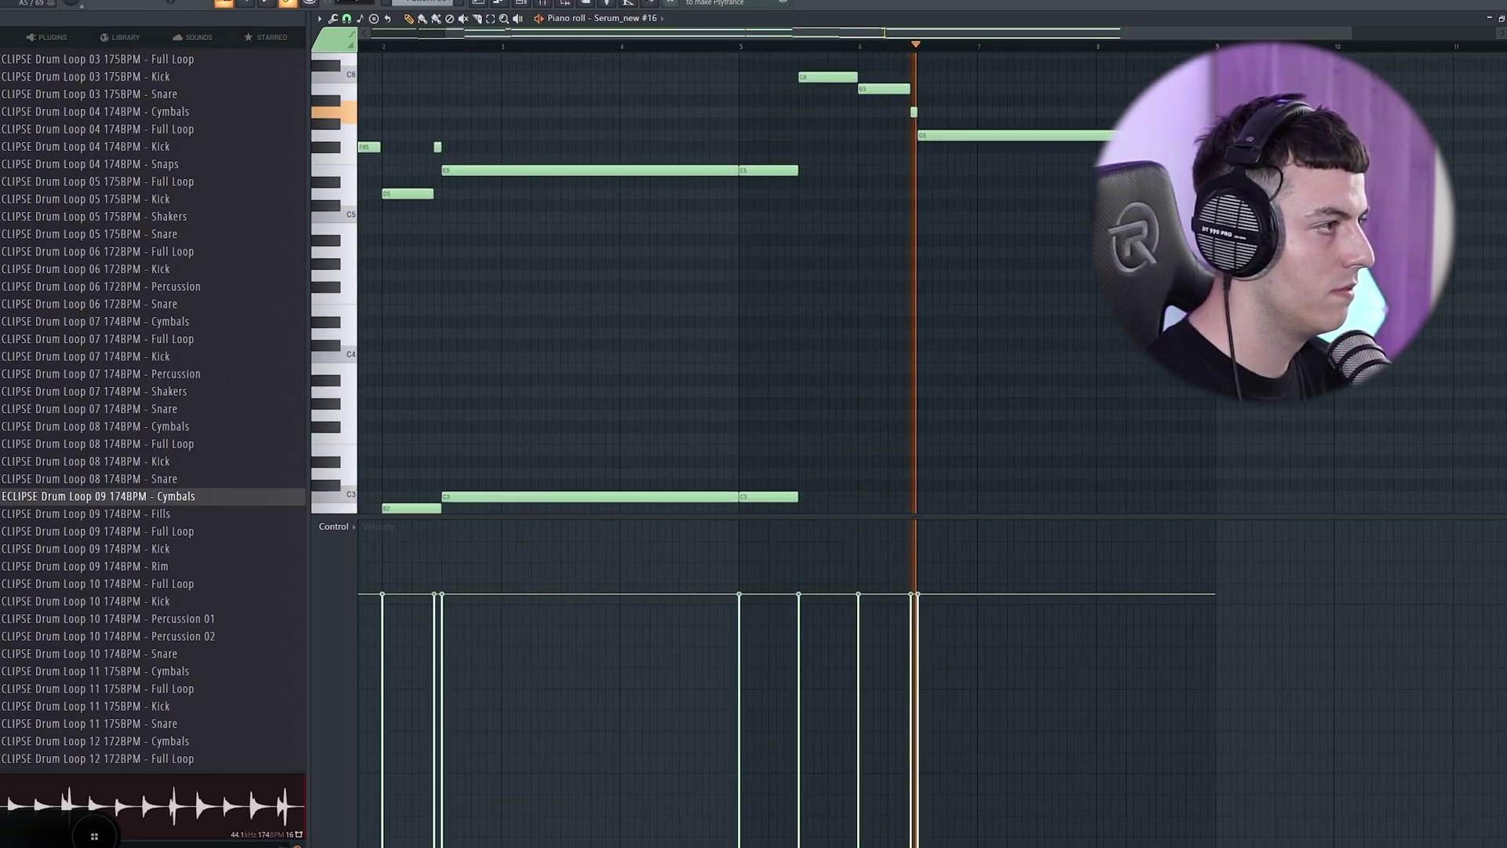
scroll(913, 56, "down", 4)
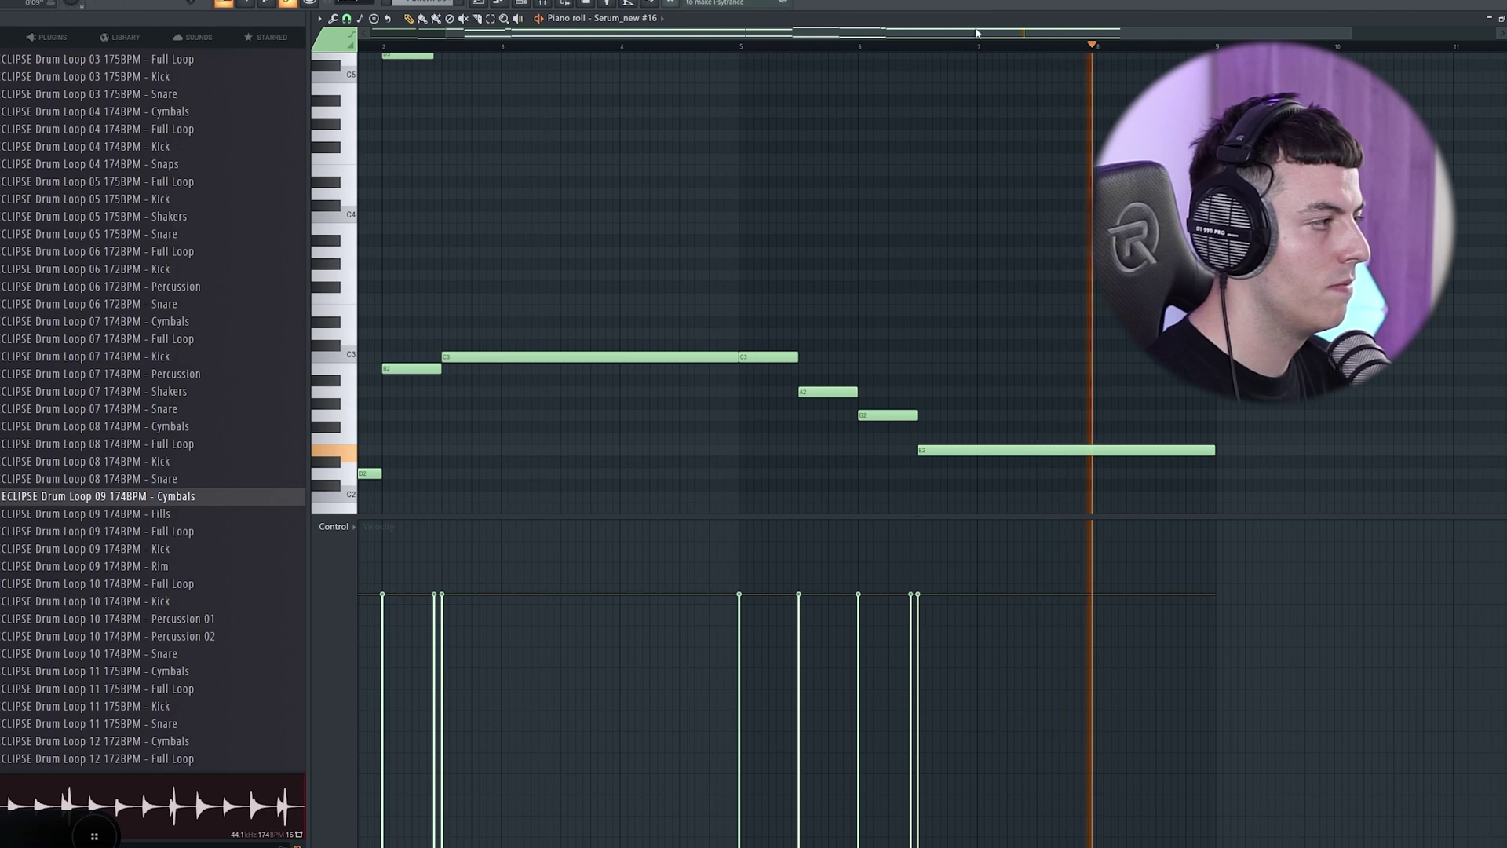
key("space")
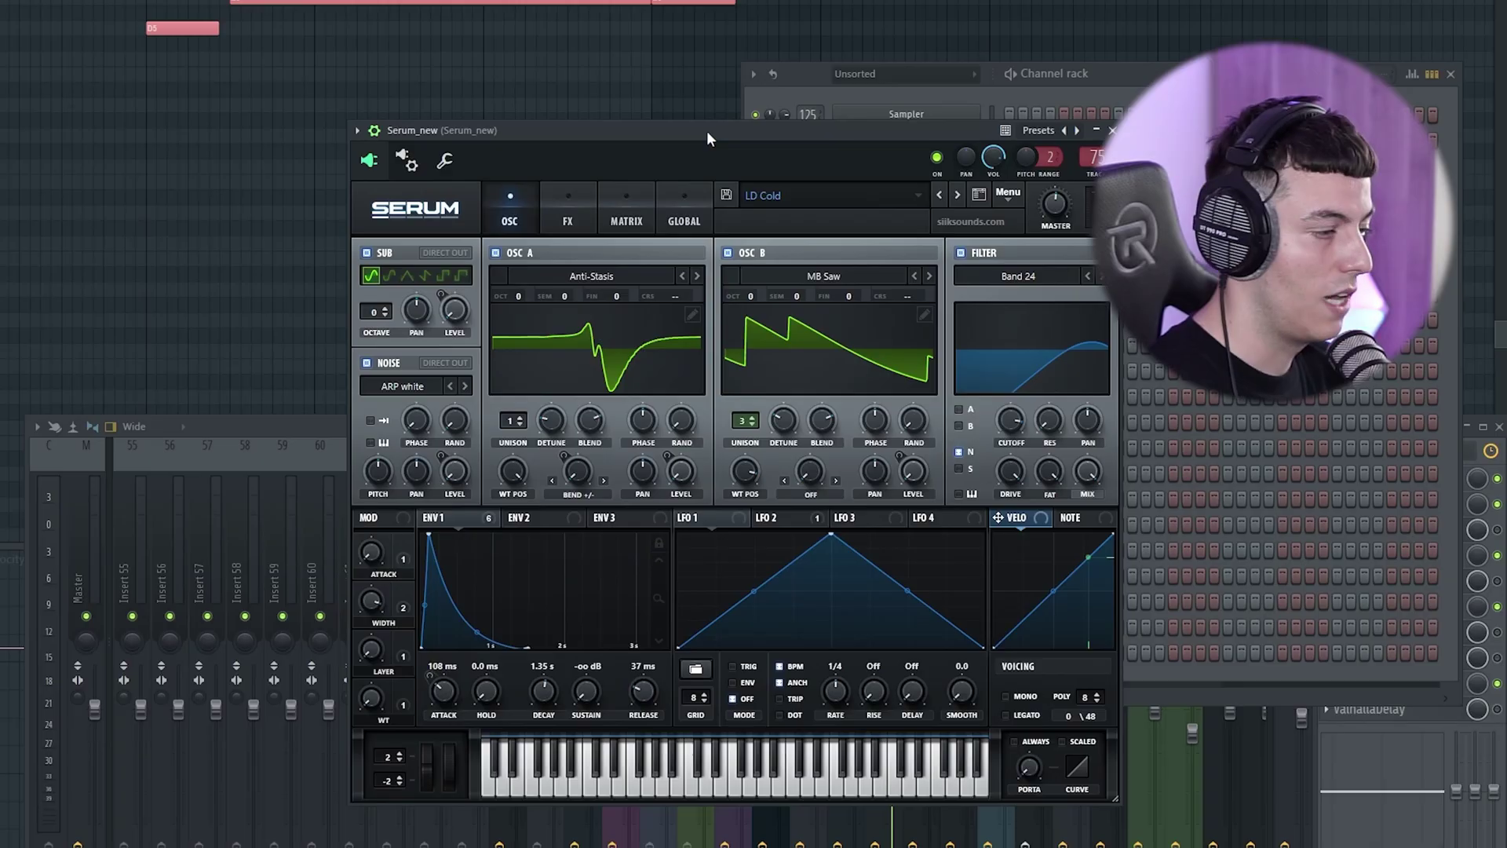
Listen to the Serum_new sound and examine the FabFilter Pro-Q 3 curve on its mixer track during playback
key("space")
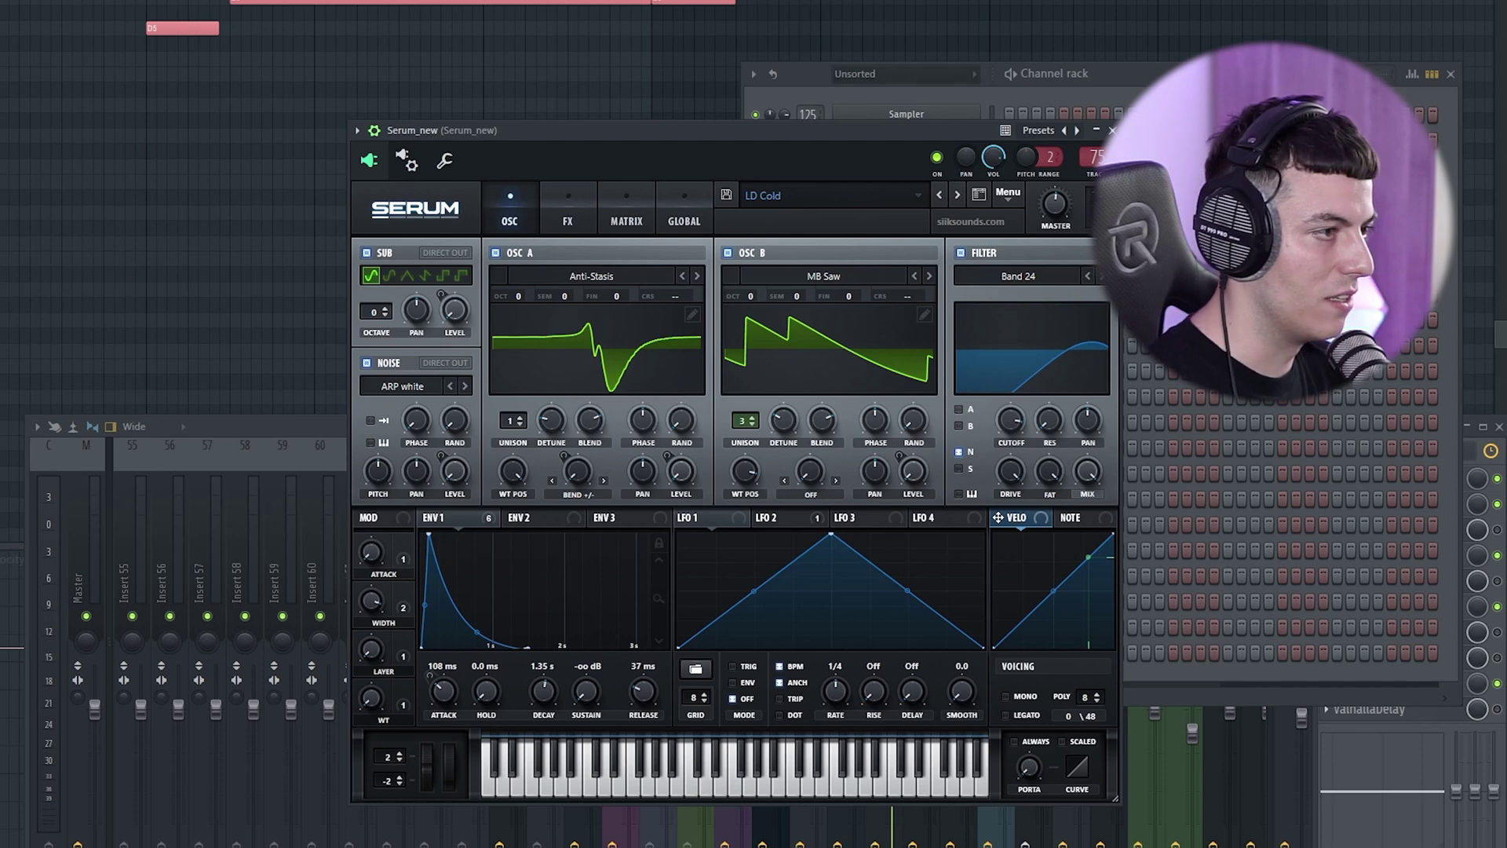
left_click(752, 125)
left_click(326, 424)
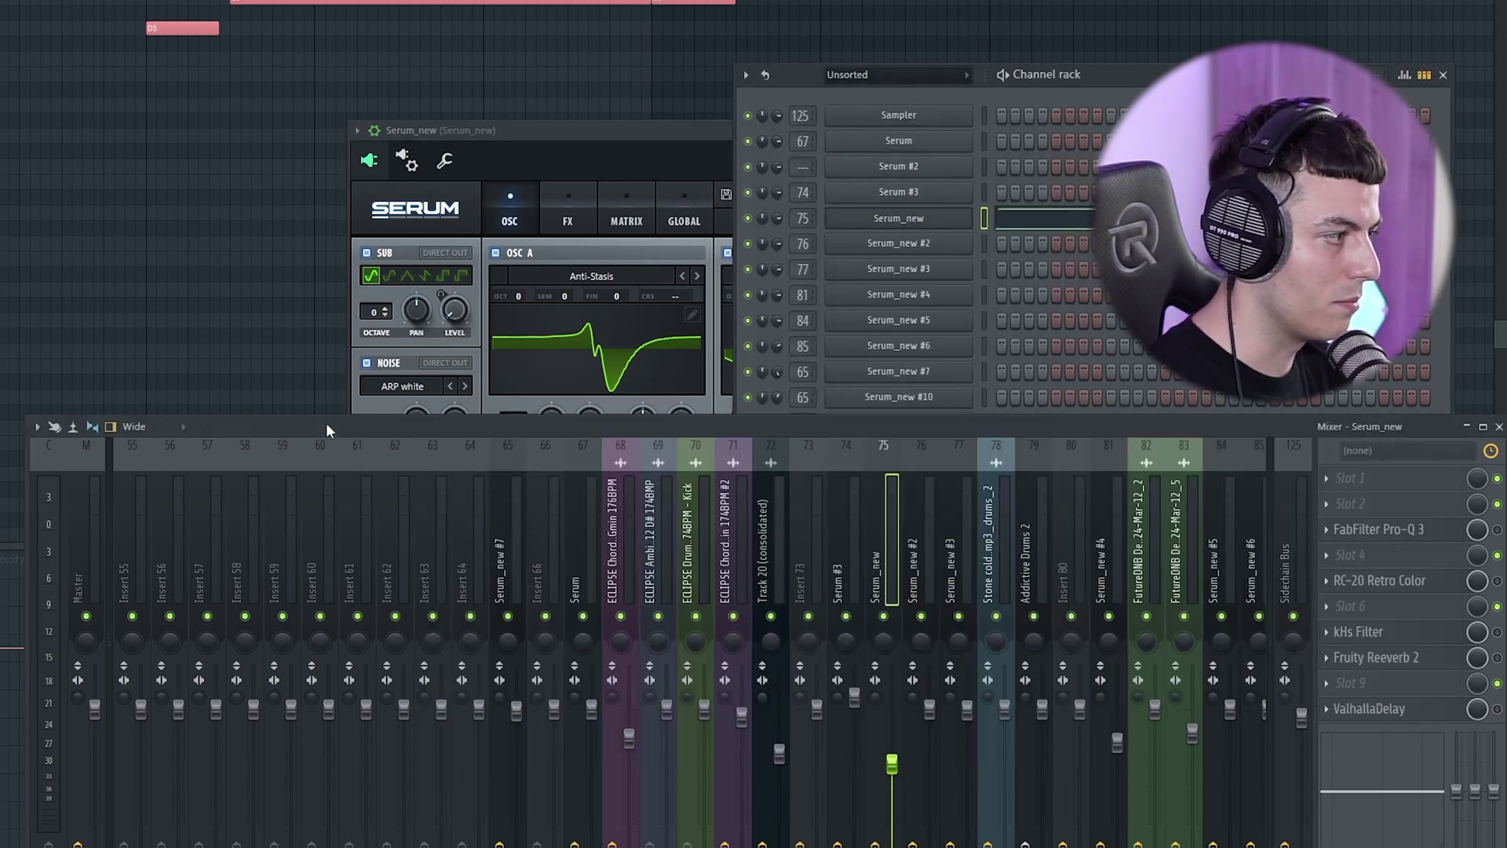
left_click(1442, 534)
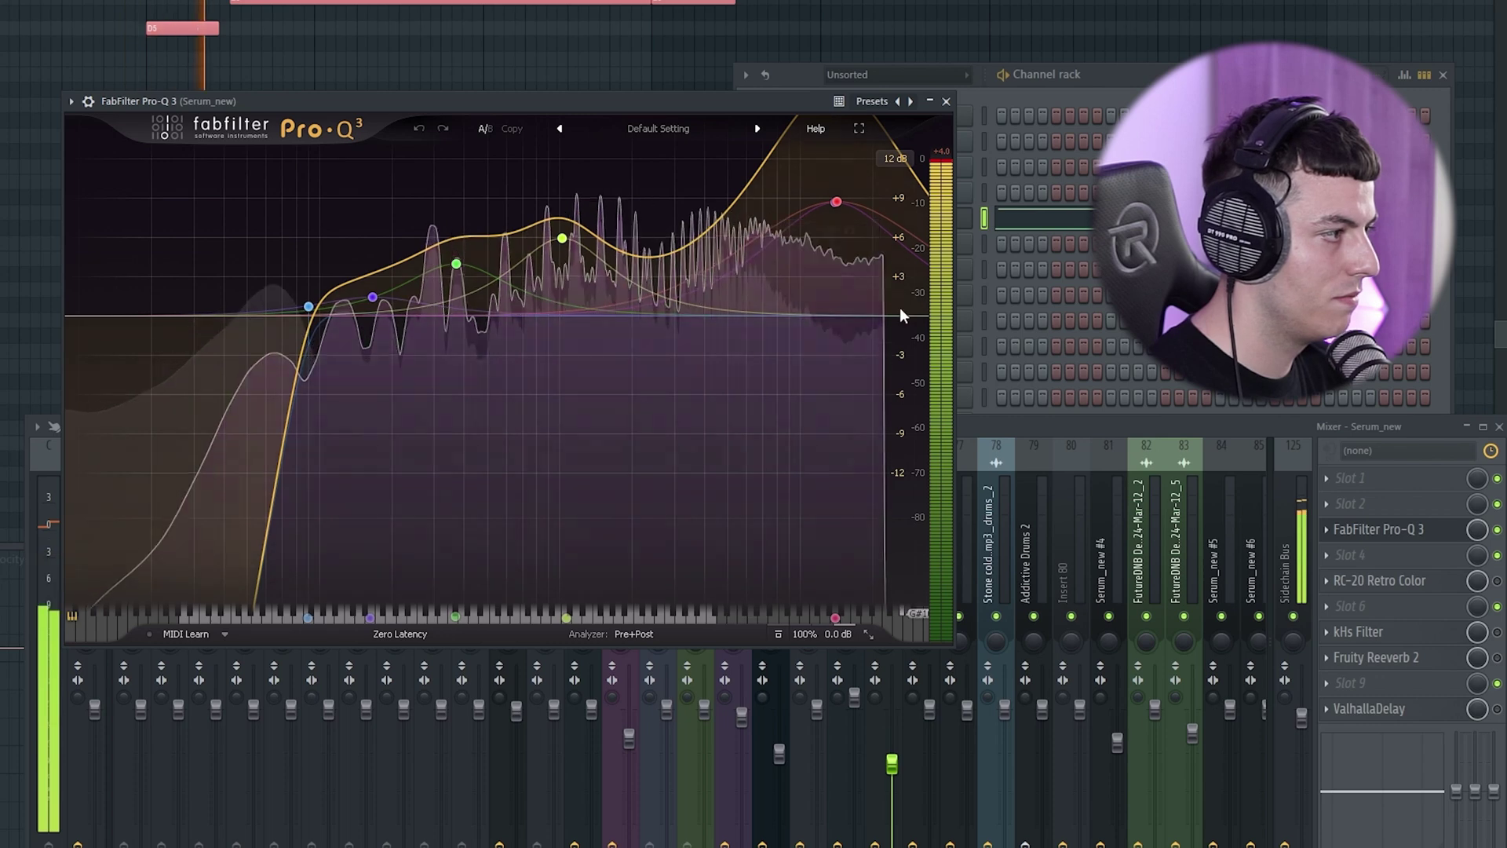
key("space")
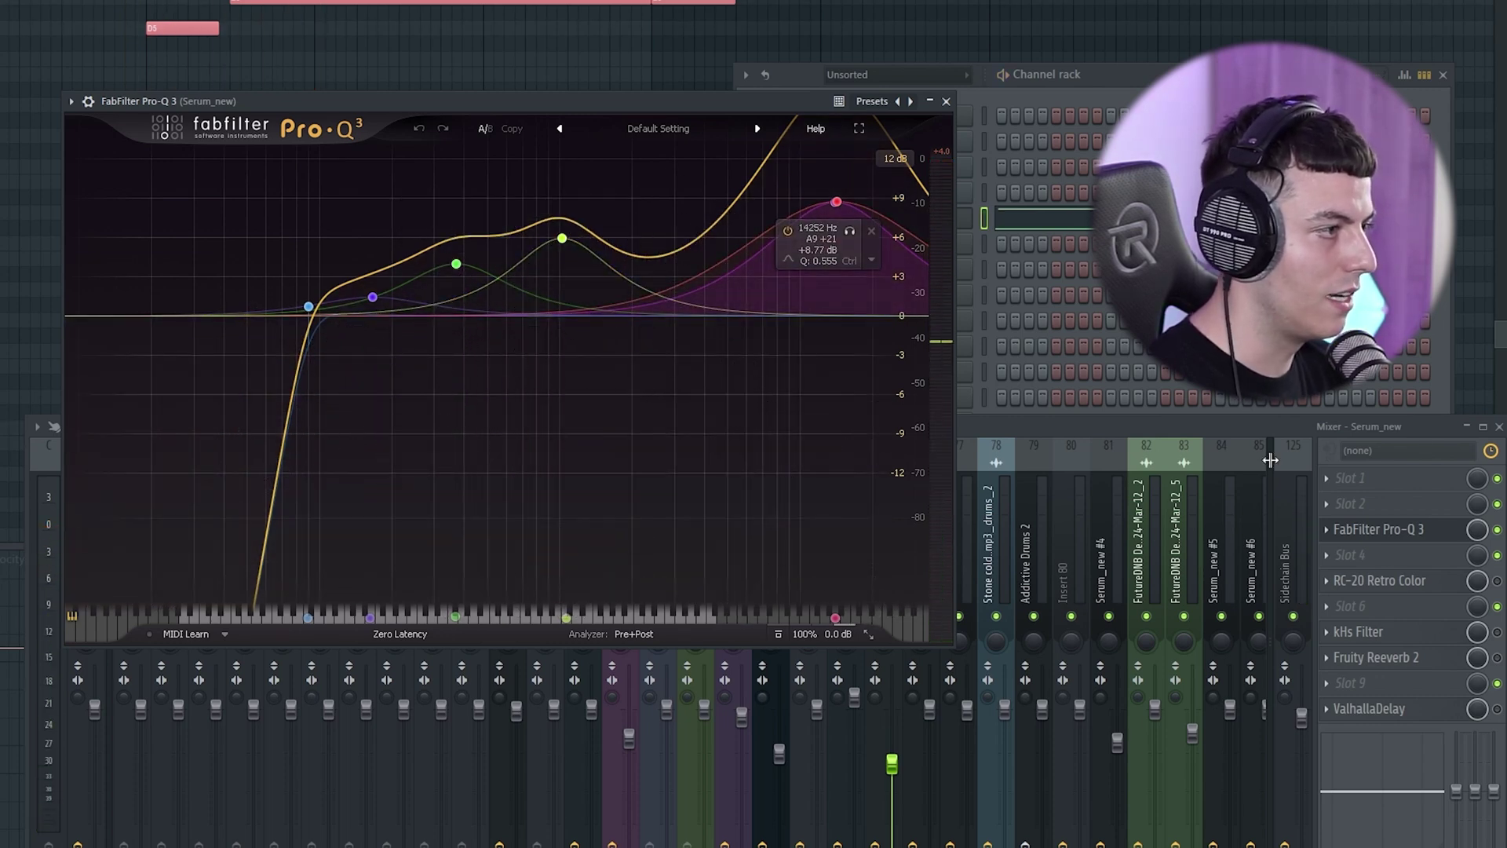
Open RC-20 Retro Color on the Serum_new mixer track and examine its Distort control during playback
left_click(1421, 581)
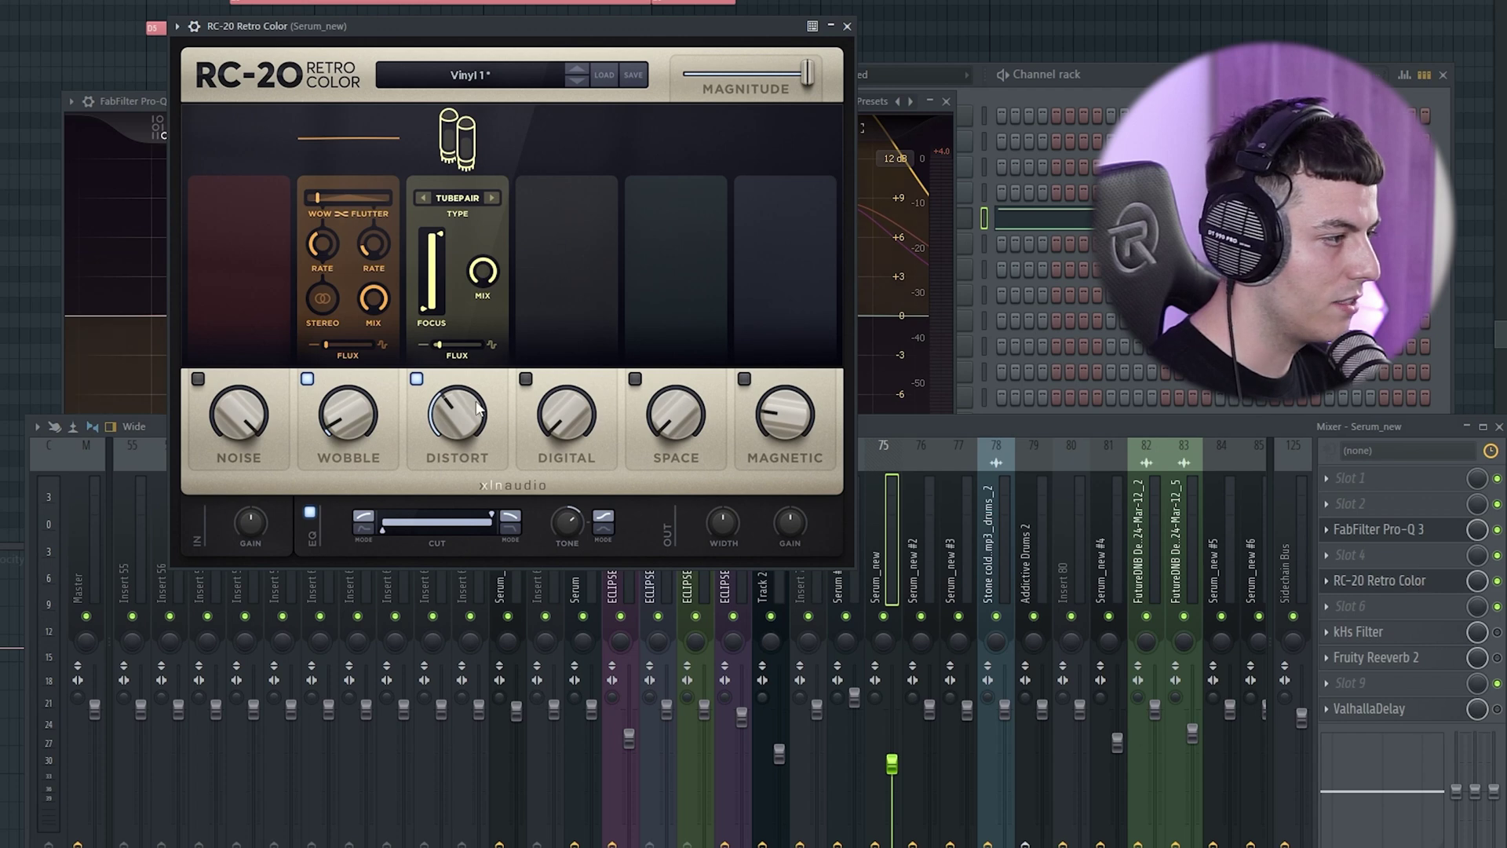
key("space")
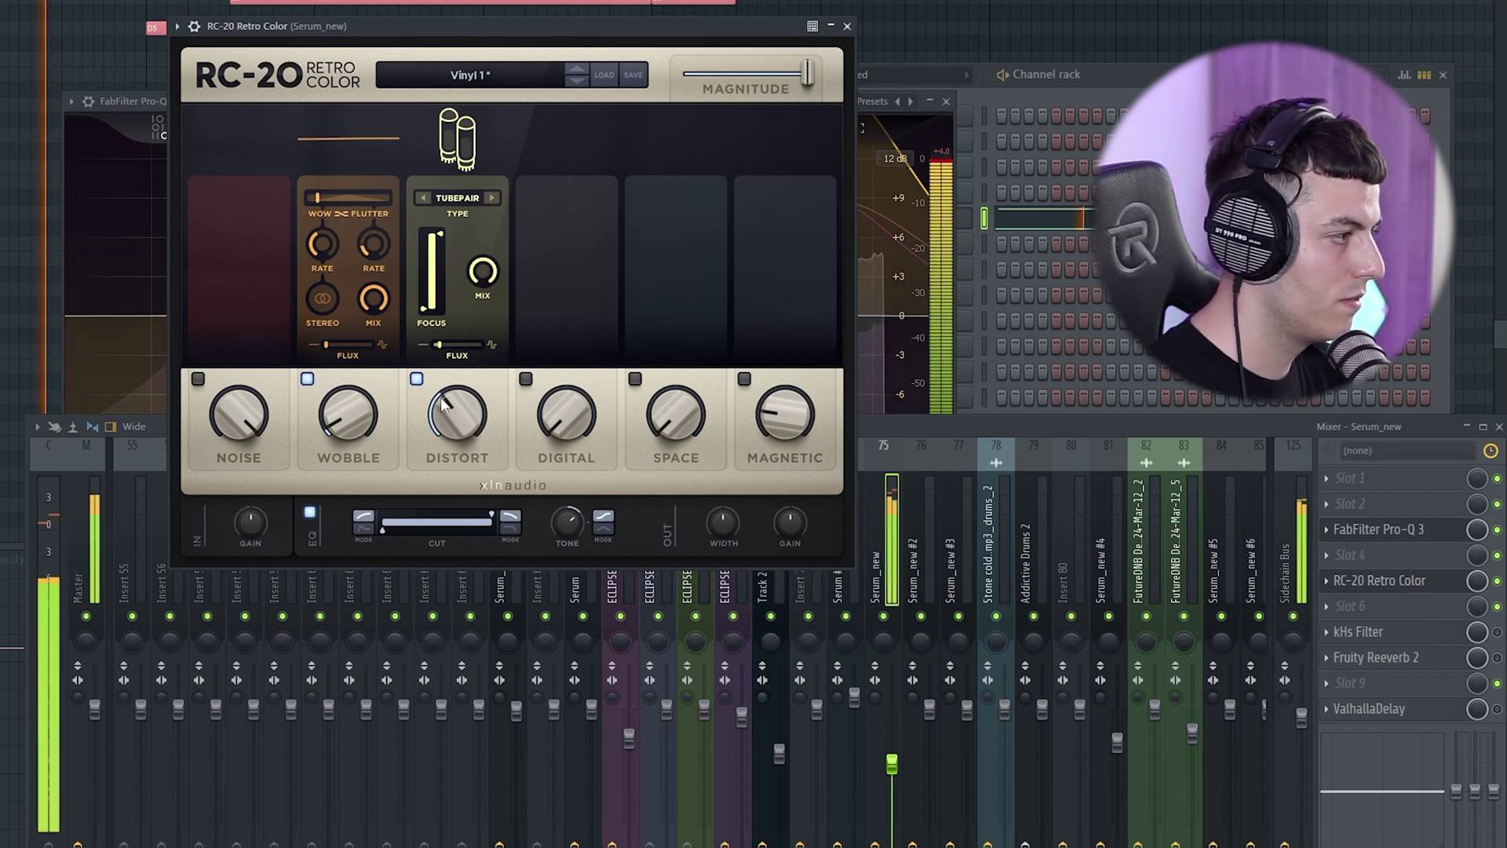
left_click_drag(465, 423, 458, 460)
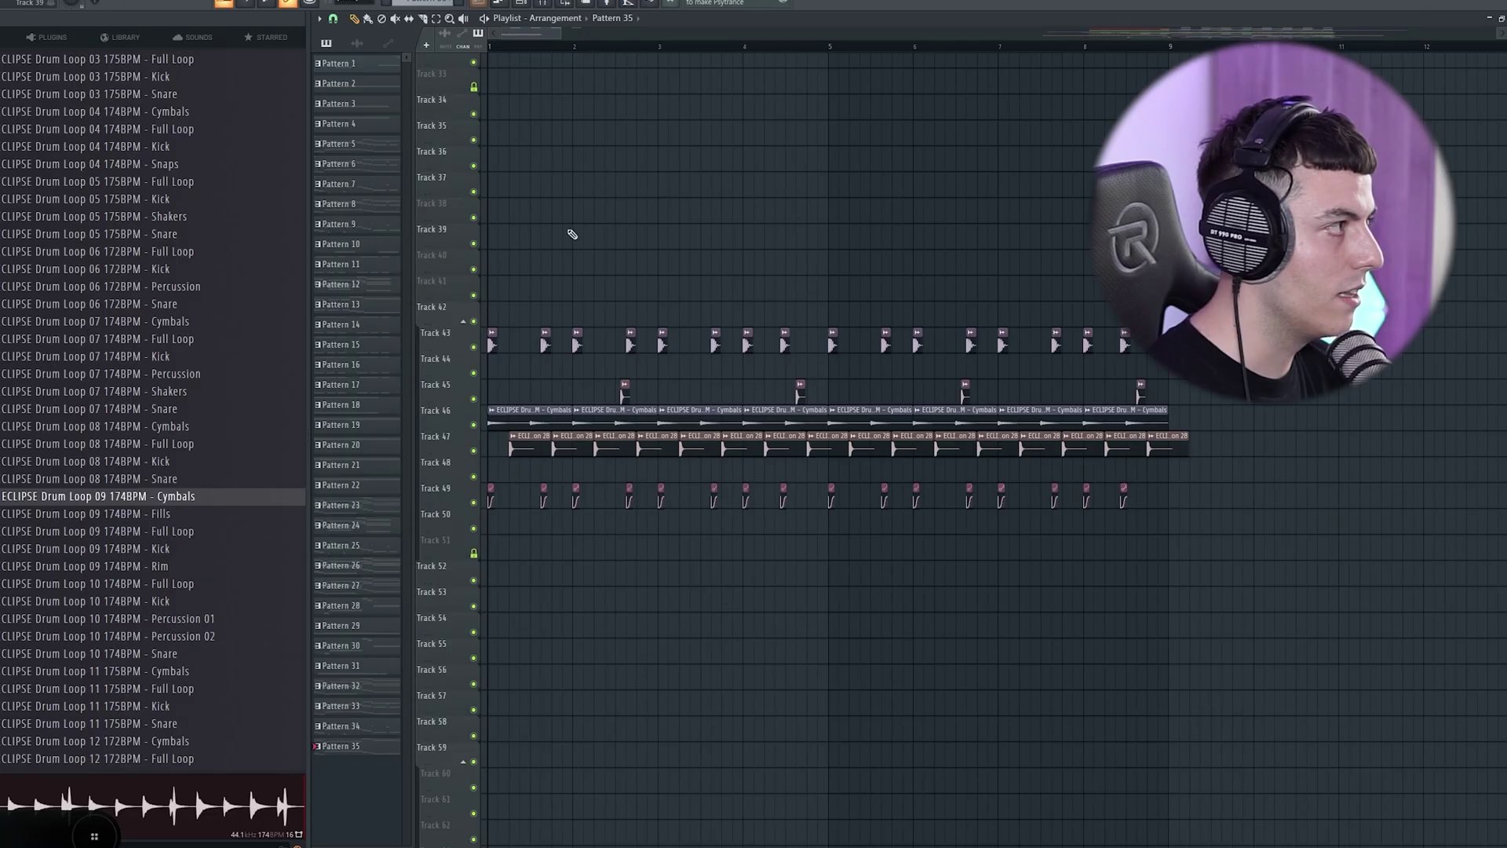
Place Pattern 35 on Track 39 at bar 1 of the playlist and listen to it together with the drums
key("space")
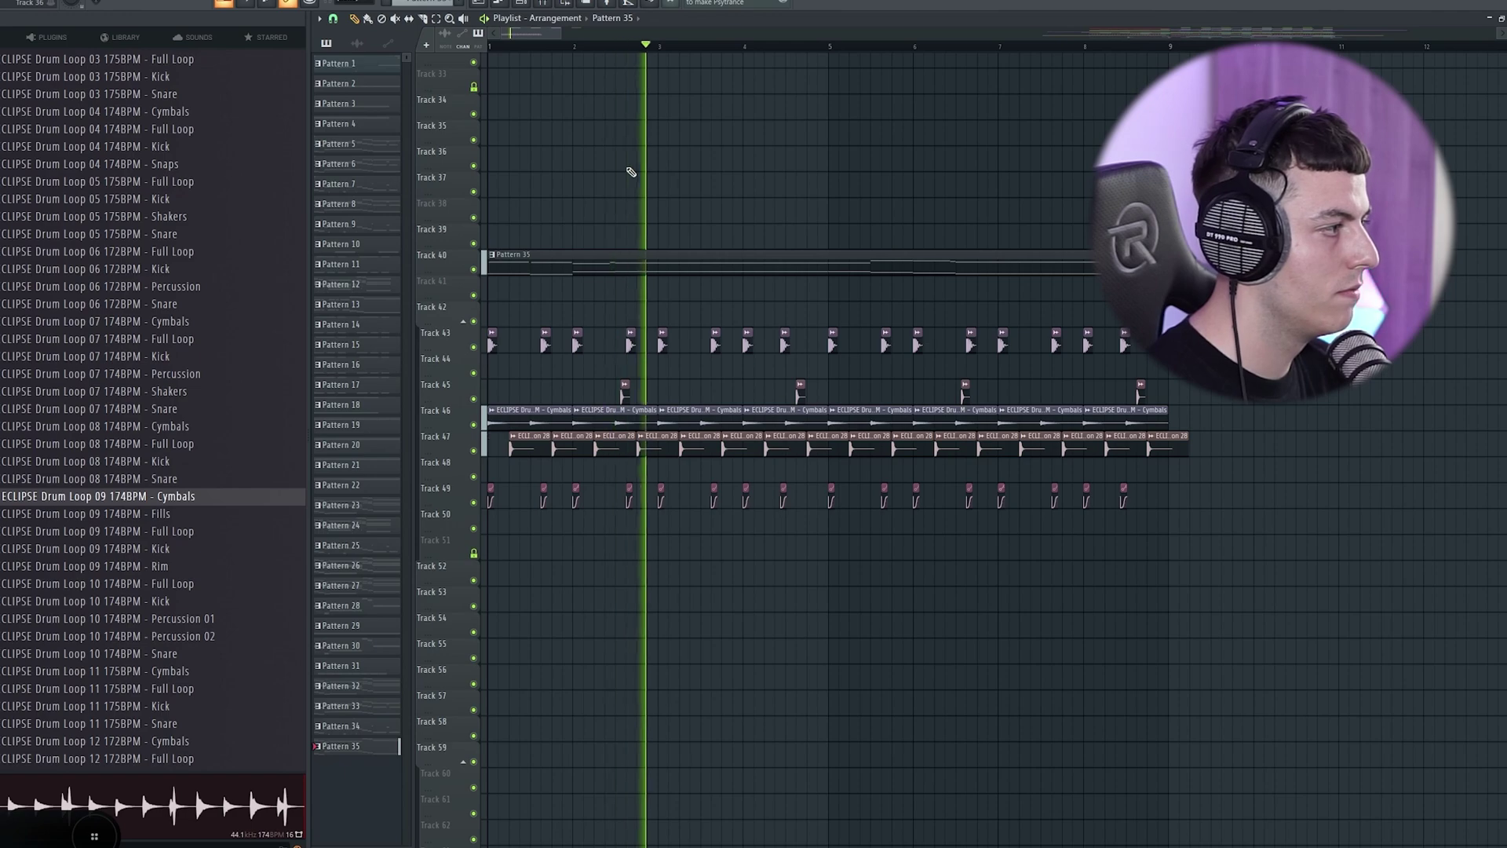
key("space")
key("ctrl+z")
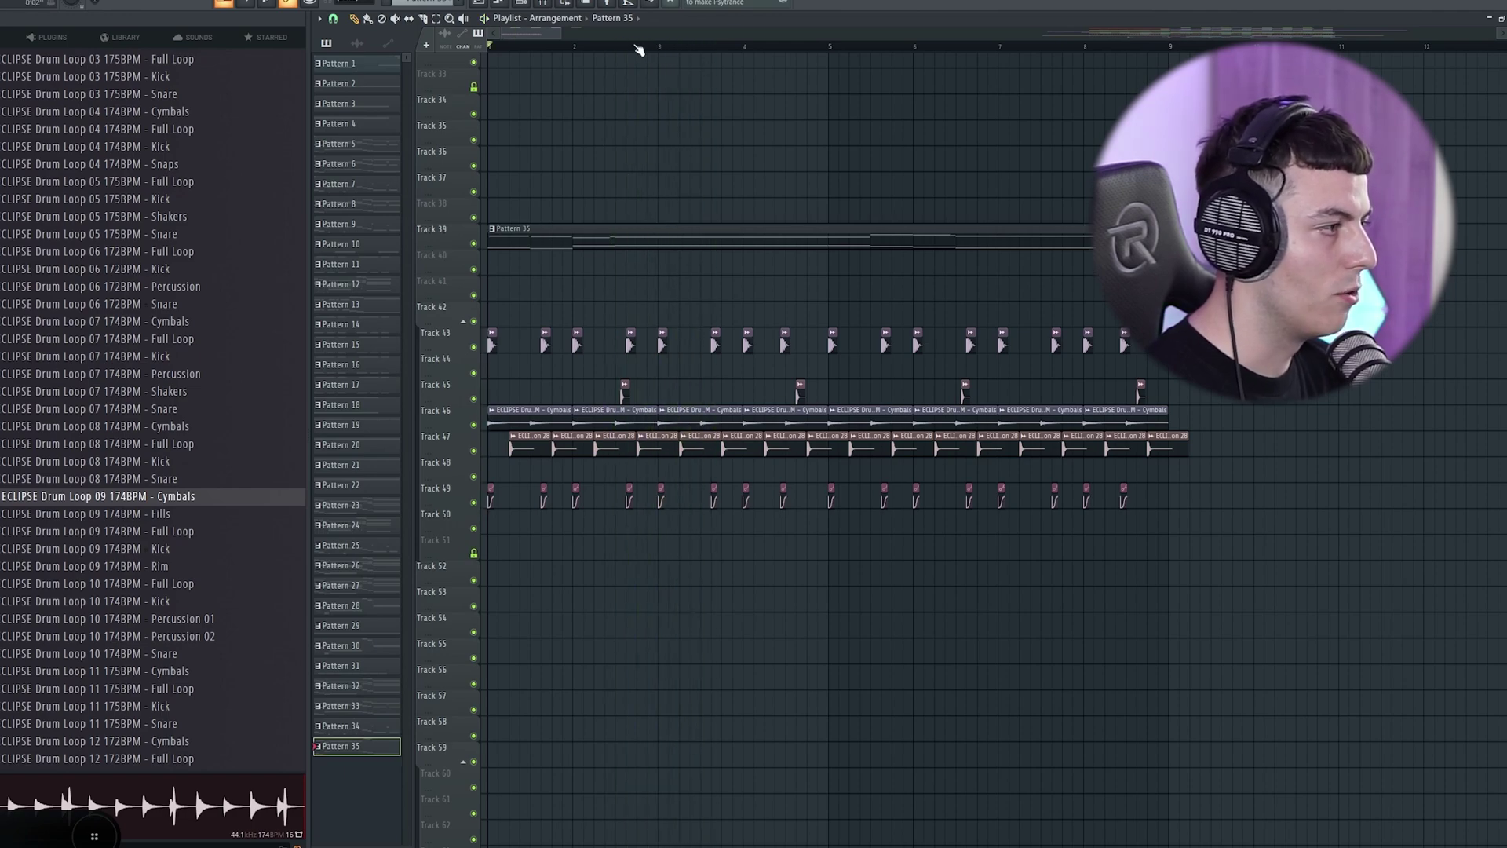
Open the Serum_new notes of Pattern 35 in the piano roll and bring up the Serum_new synth from the channel rack
double_click(588, 236)
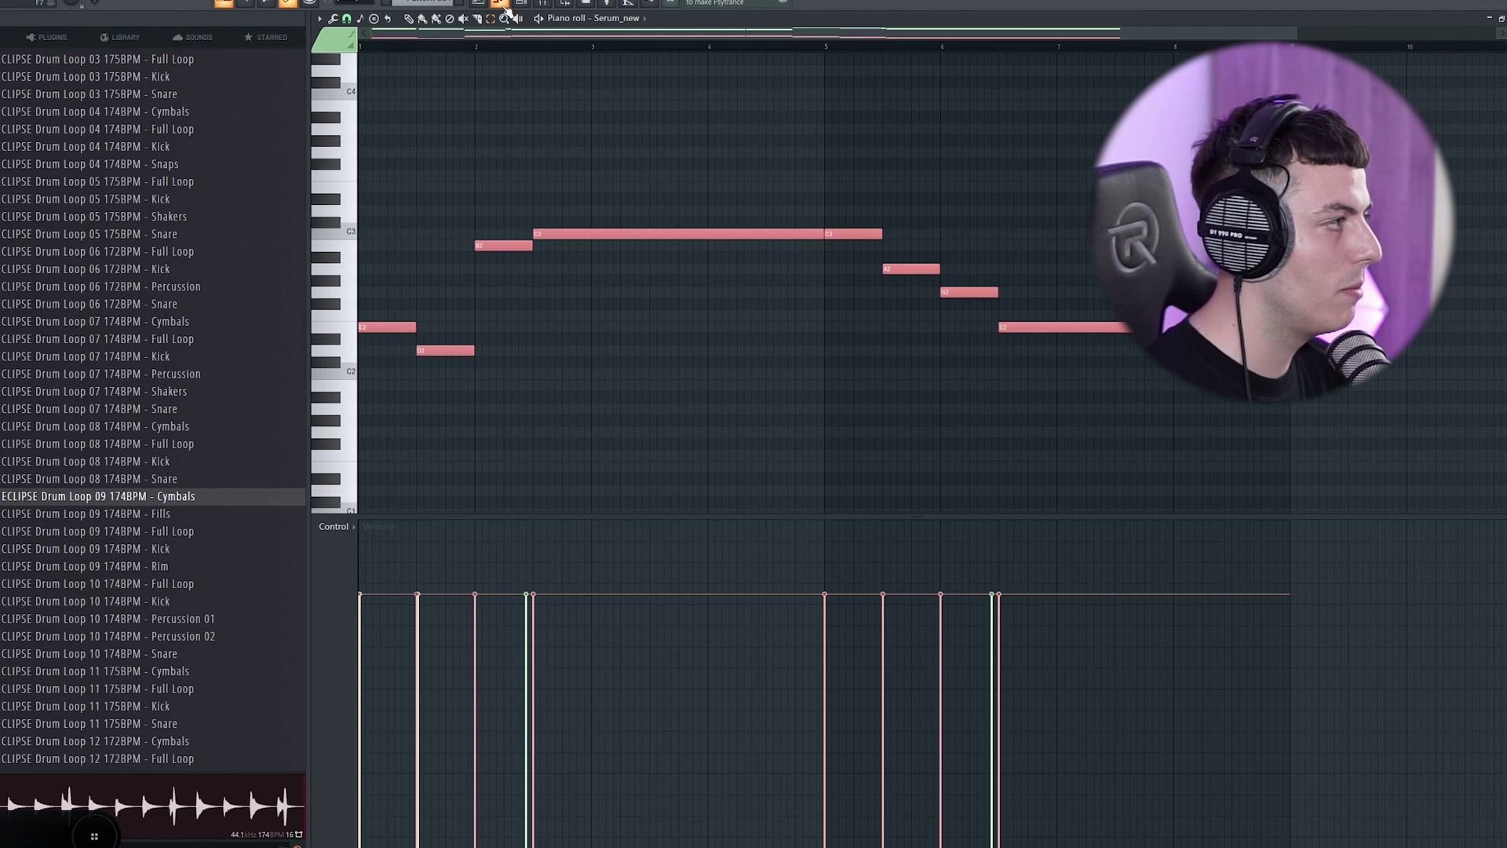
left_click(503, 6)
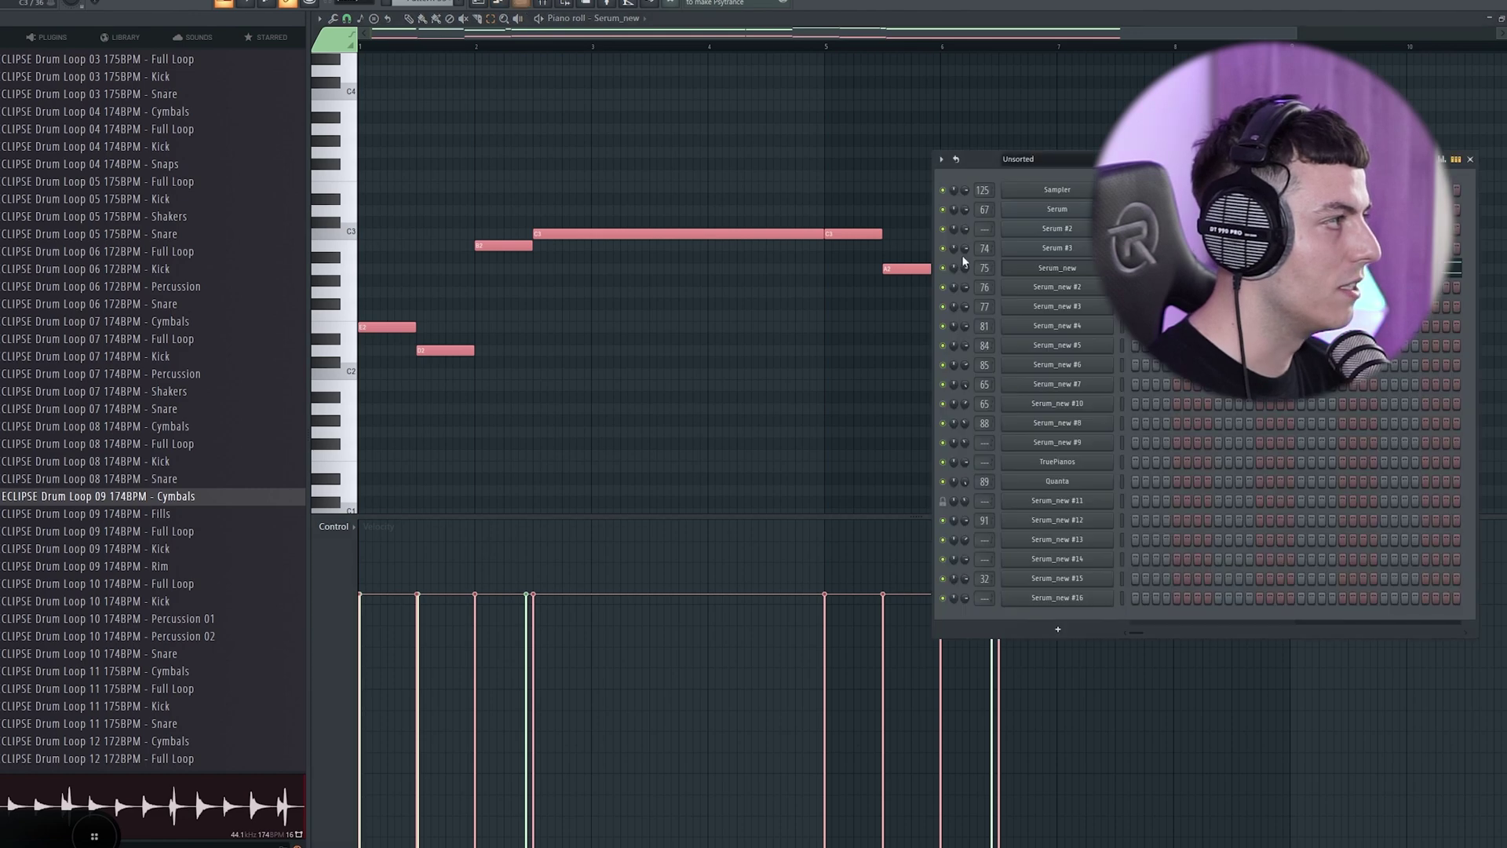
left_click(1058, 268)
left_click_drag(785, 134, 757, 130)
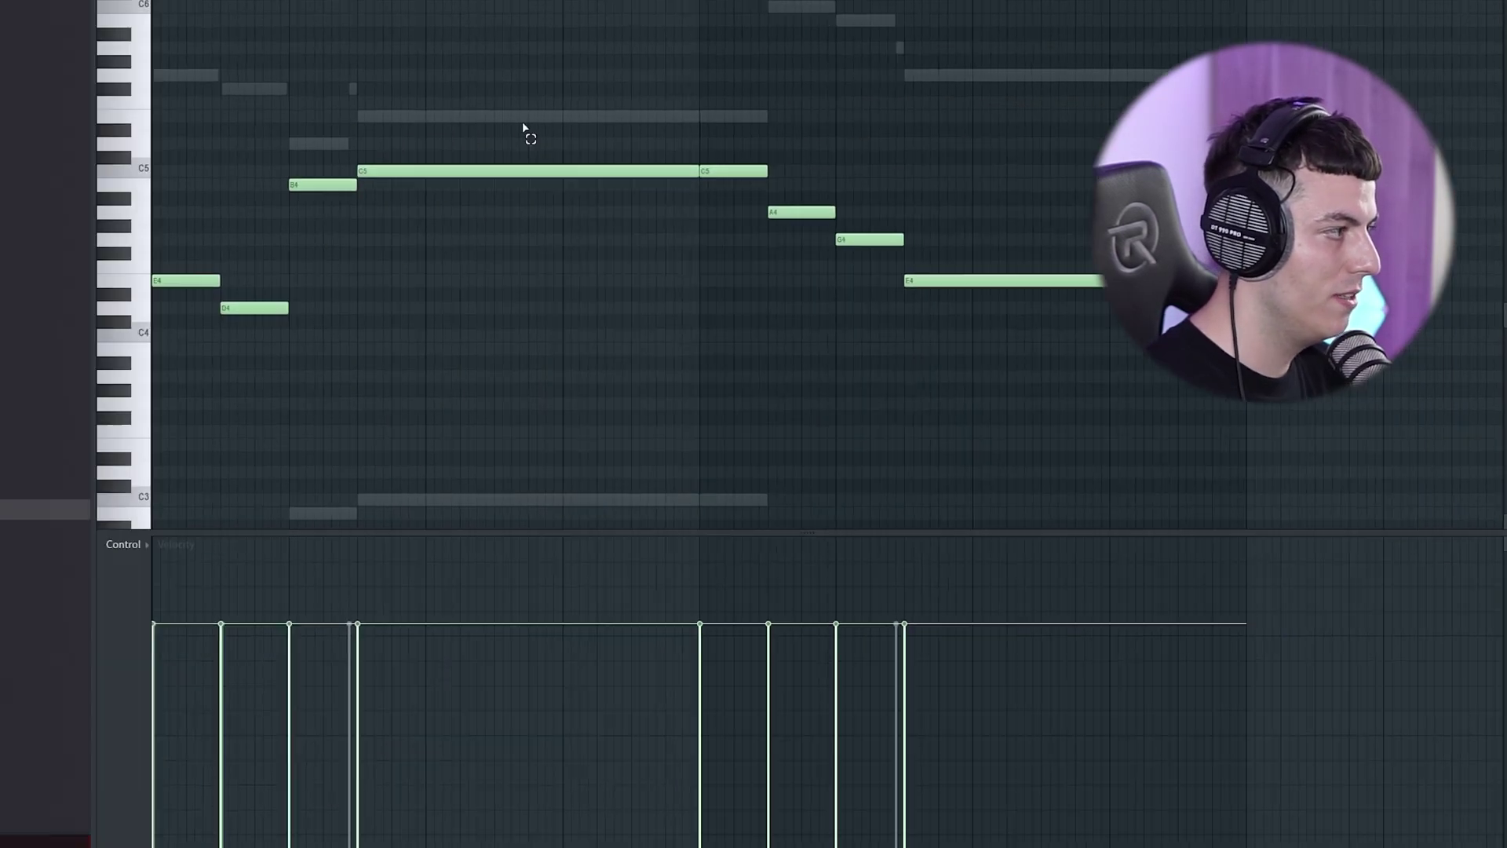
Play the Serum_new #2 part in the piano roll and look over its notes against the other channel's ghost notes
key("space")
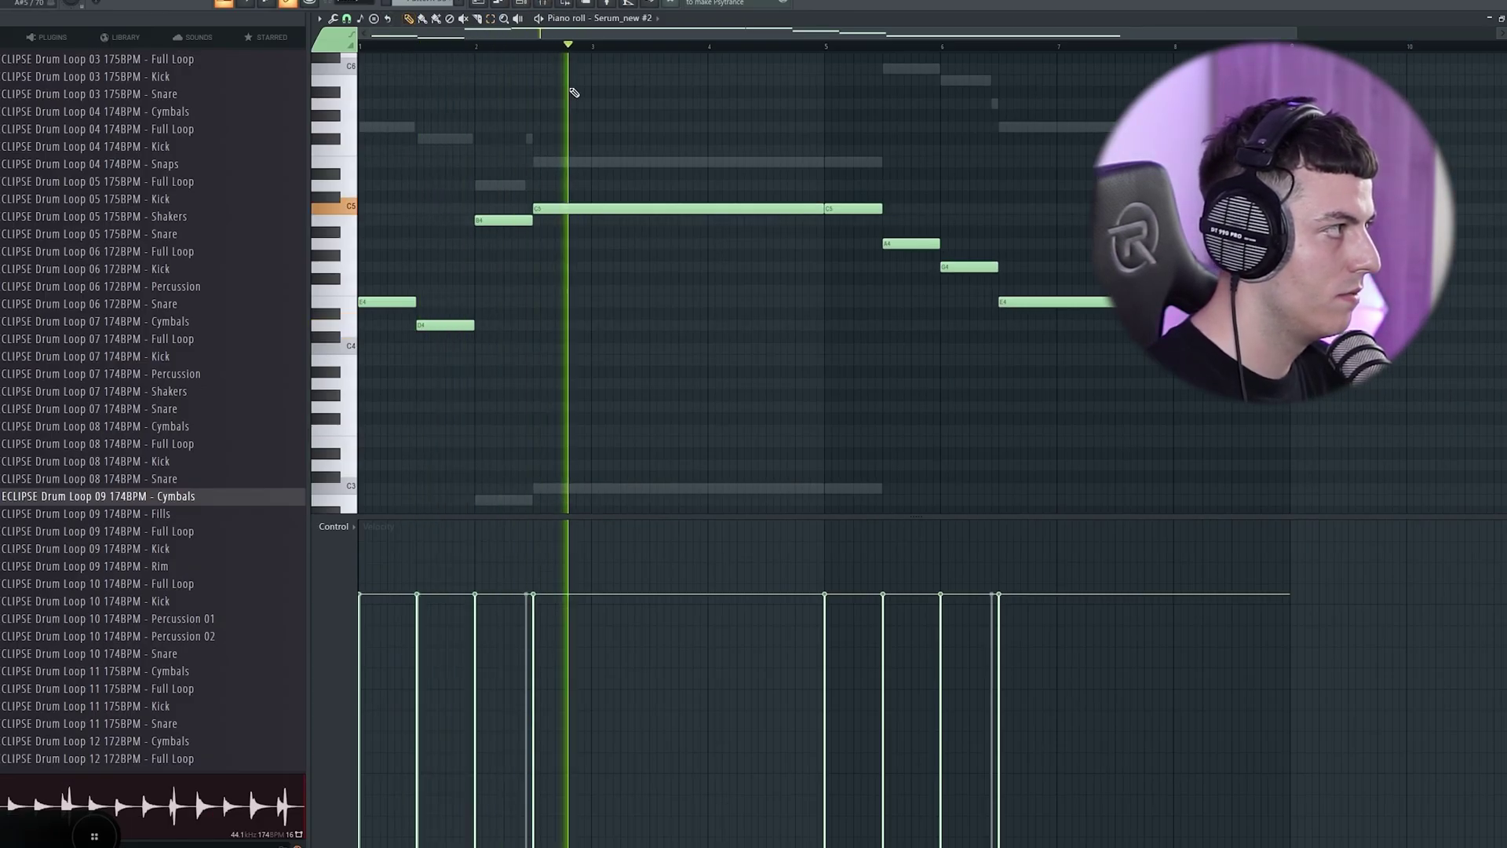
scroll(574, 92, "up", 4)
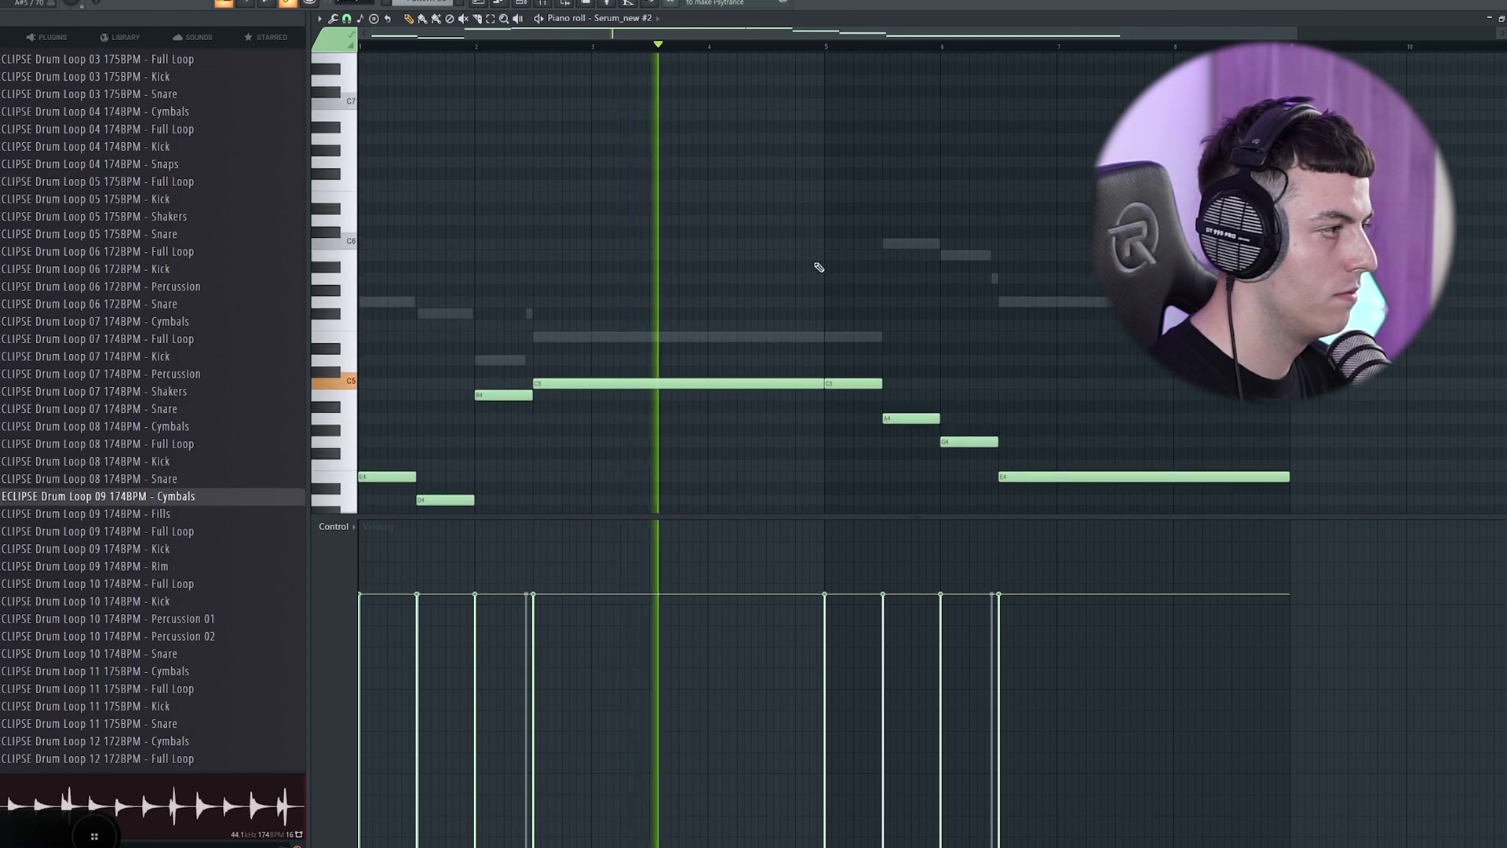
scroll(815, 259, "down", 3)
key("space")
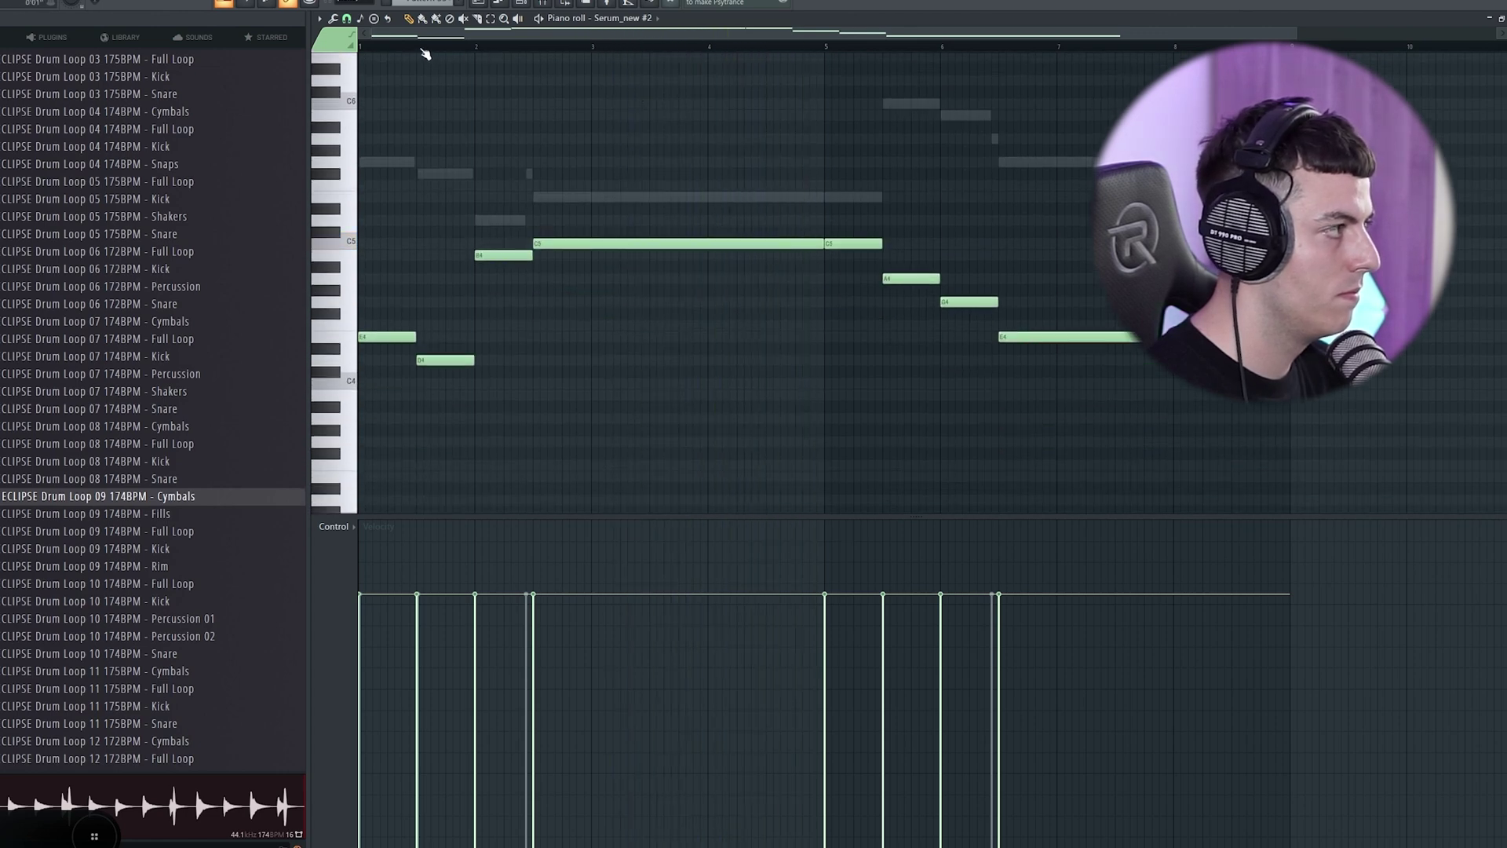
Shorten the B4 note in bar 2 of Serum_new #2, add a short B3 note after it and play the result
scroll(621, 274, "up", 2)
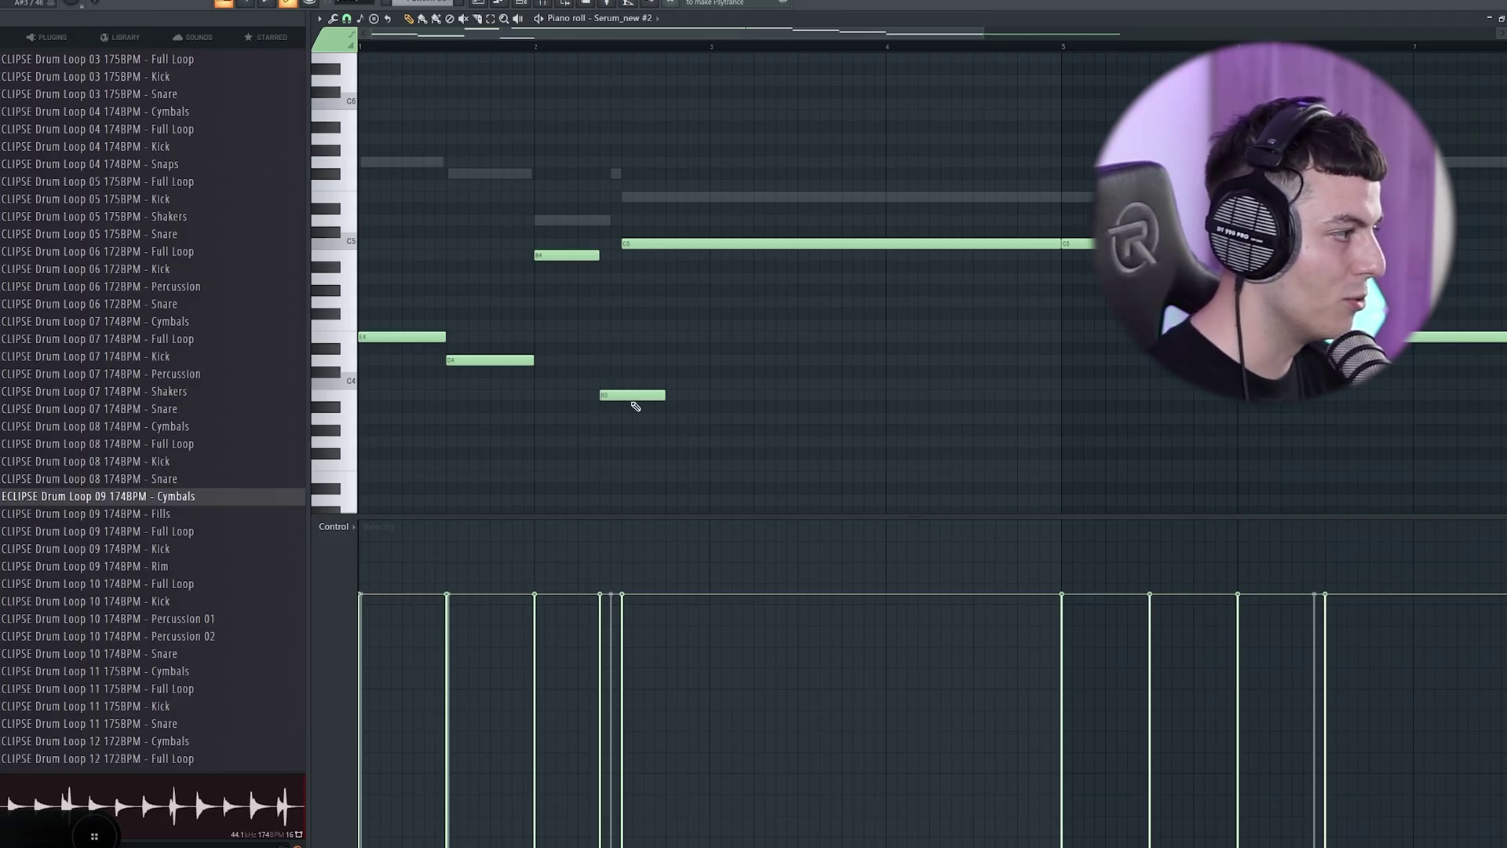
key("space")
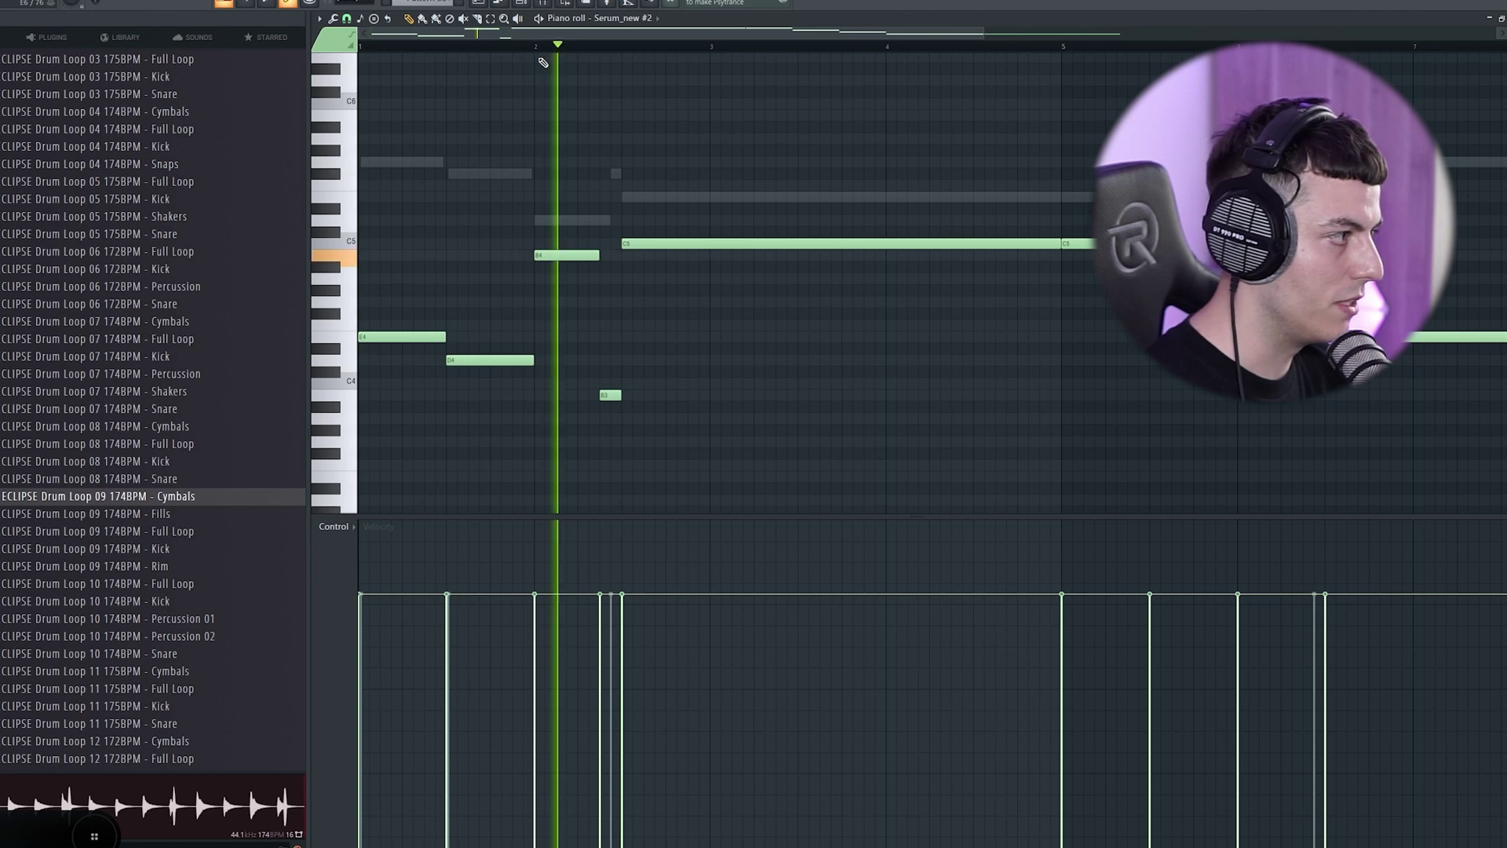
left_click_drag(496, 34, 527, 32)
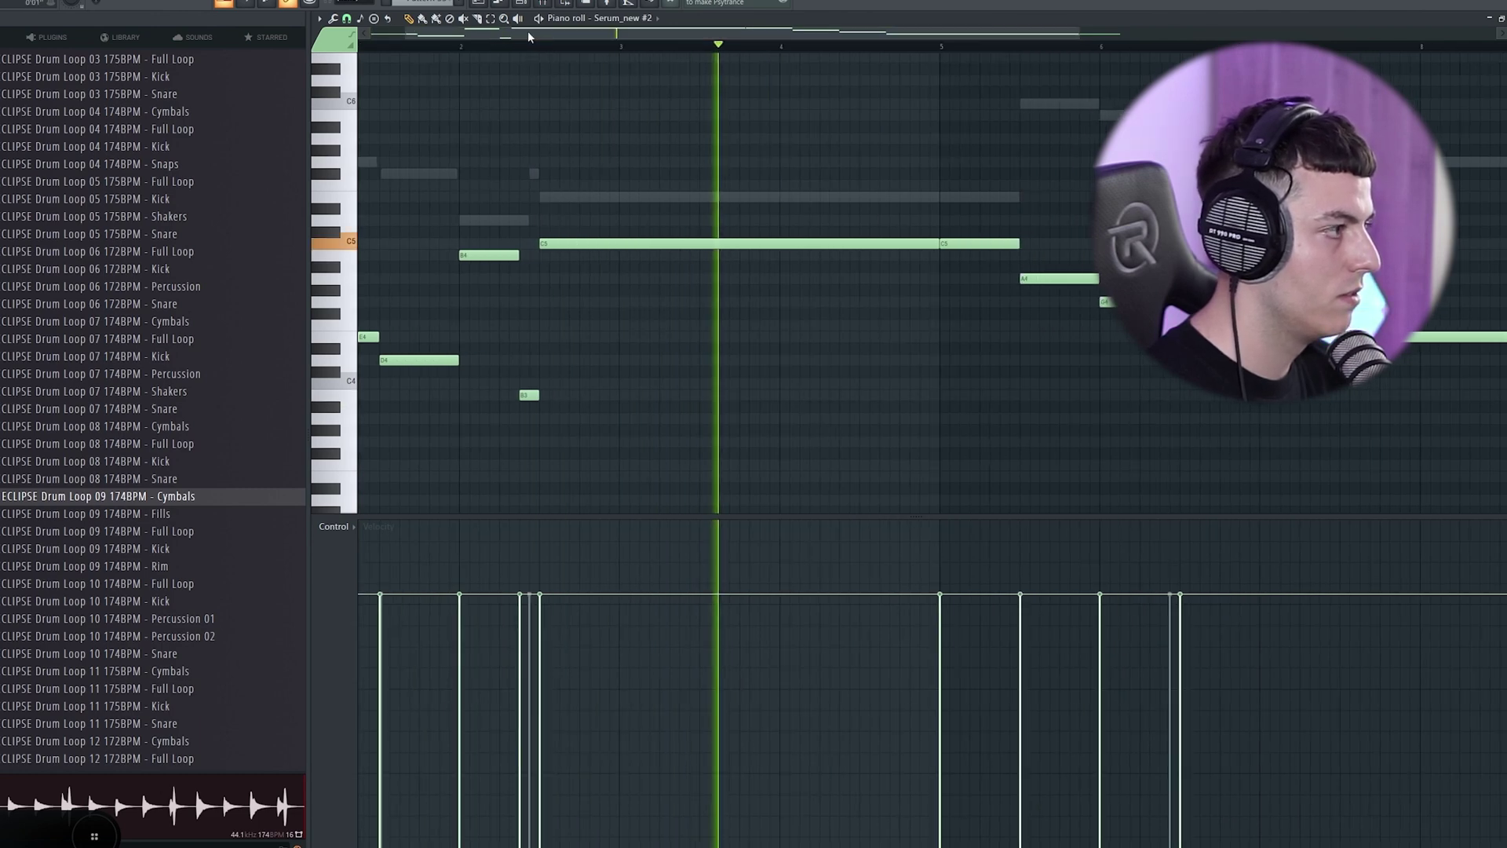
key("space")
Cut the long C5 into shorter notes through bar 3, adding a C4 just before bar 4 and a C5 at bar 4's start
left_click(623, 51)
key("space")
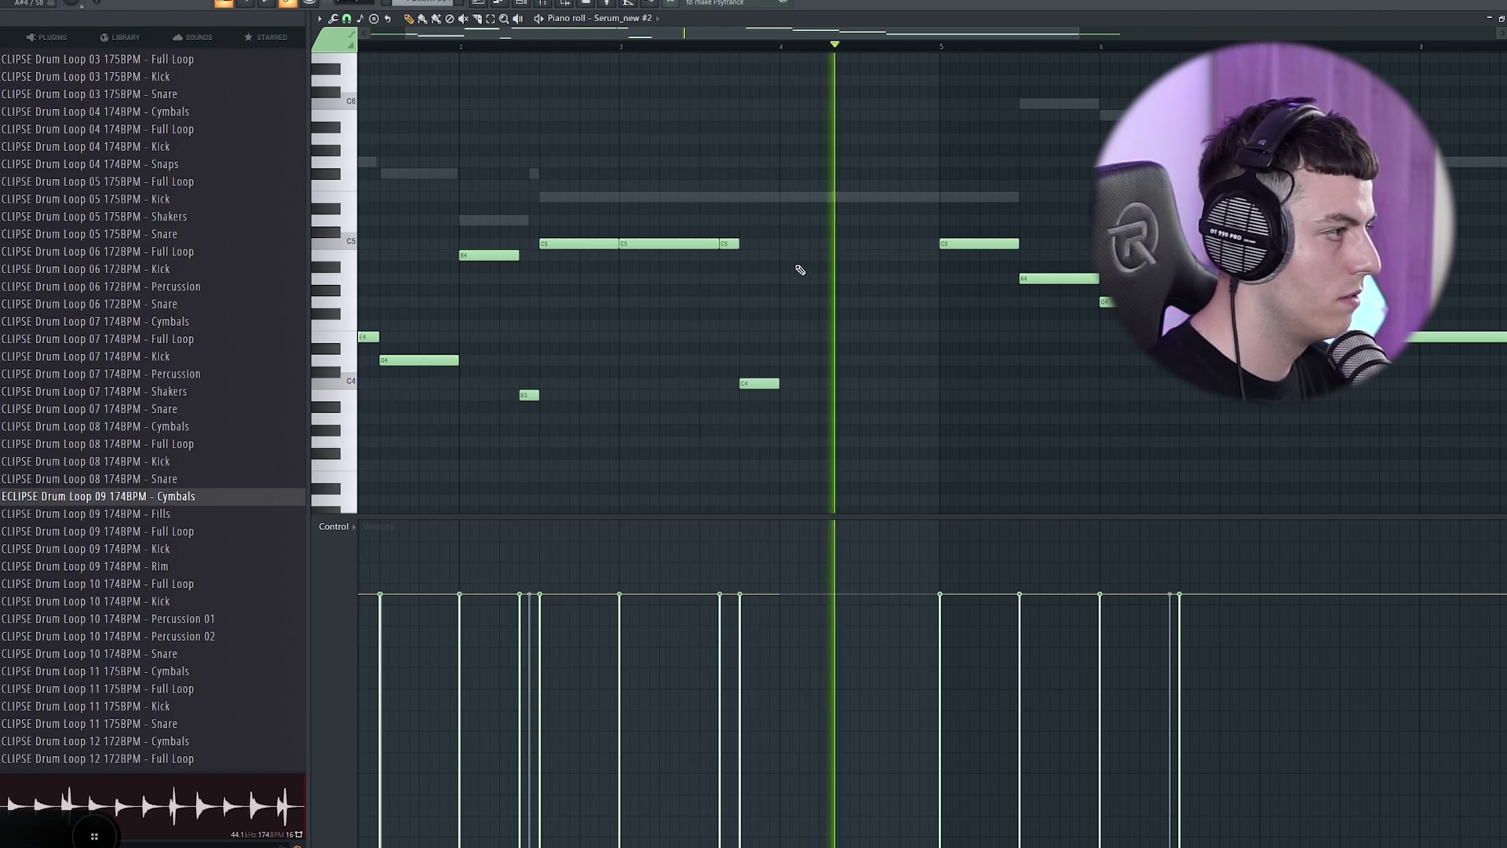
left_click(808, 244)
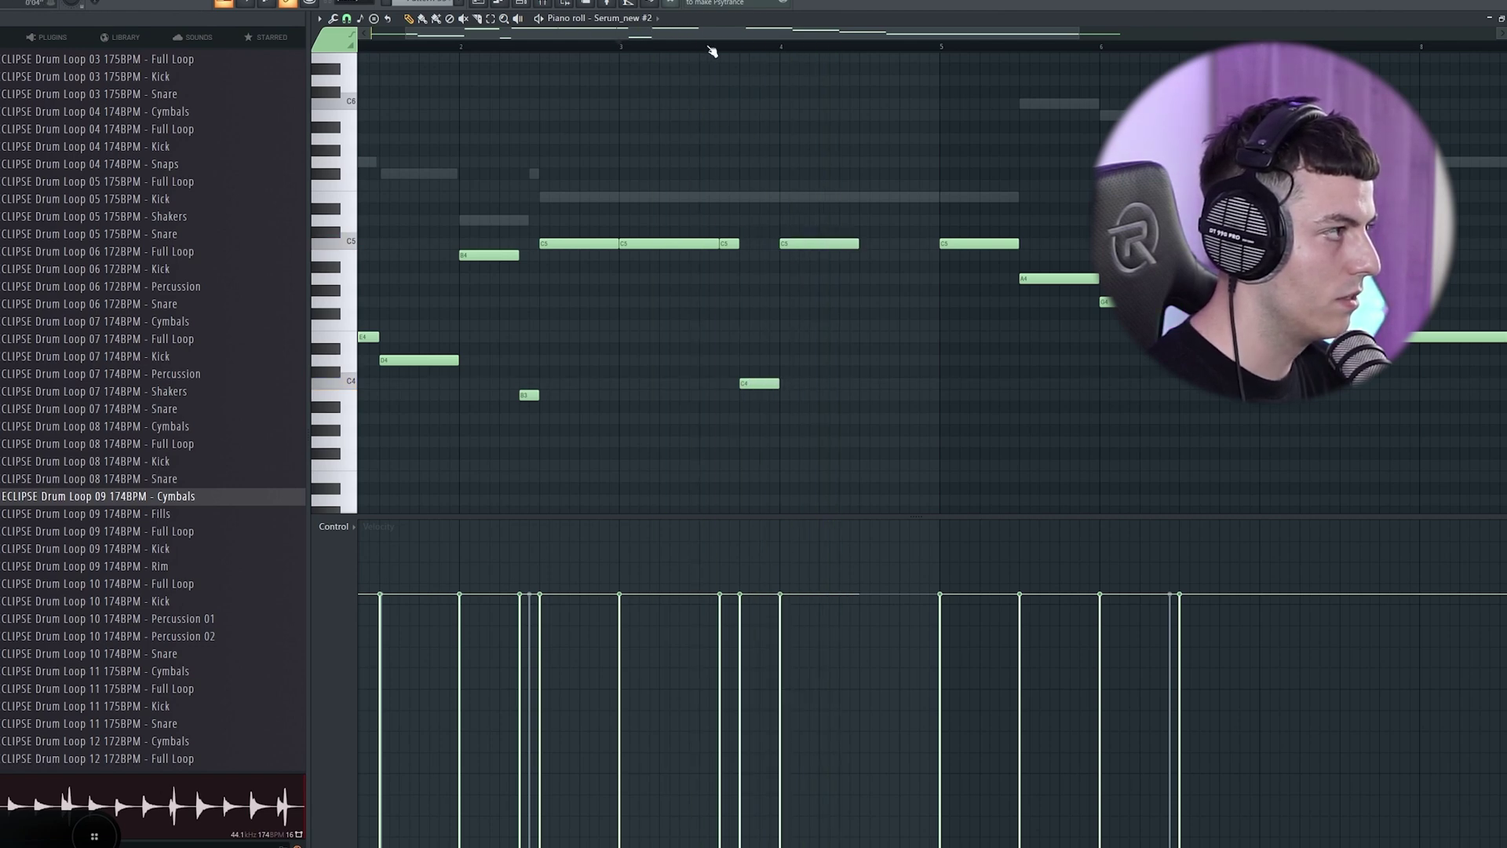
Add short B5, C6 and C7 notes in bar 4, plus a C6 and a C5 leading into bar 5, and play them back
left_click_drag(861, 47, 909, 47)
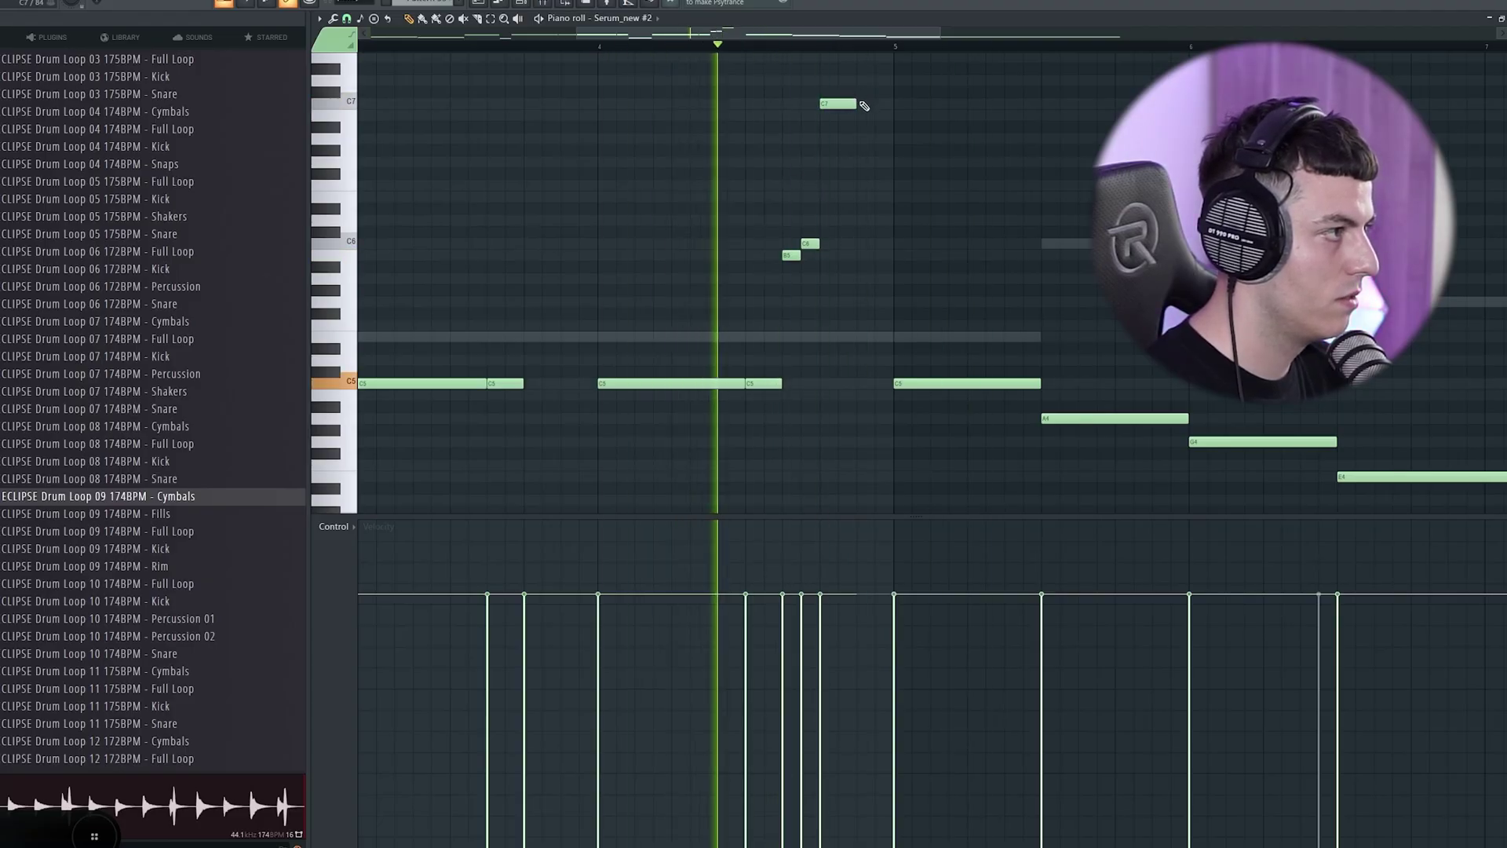
left_click_drag(856, 104, 839, 104)
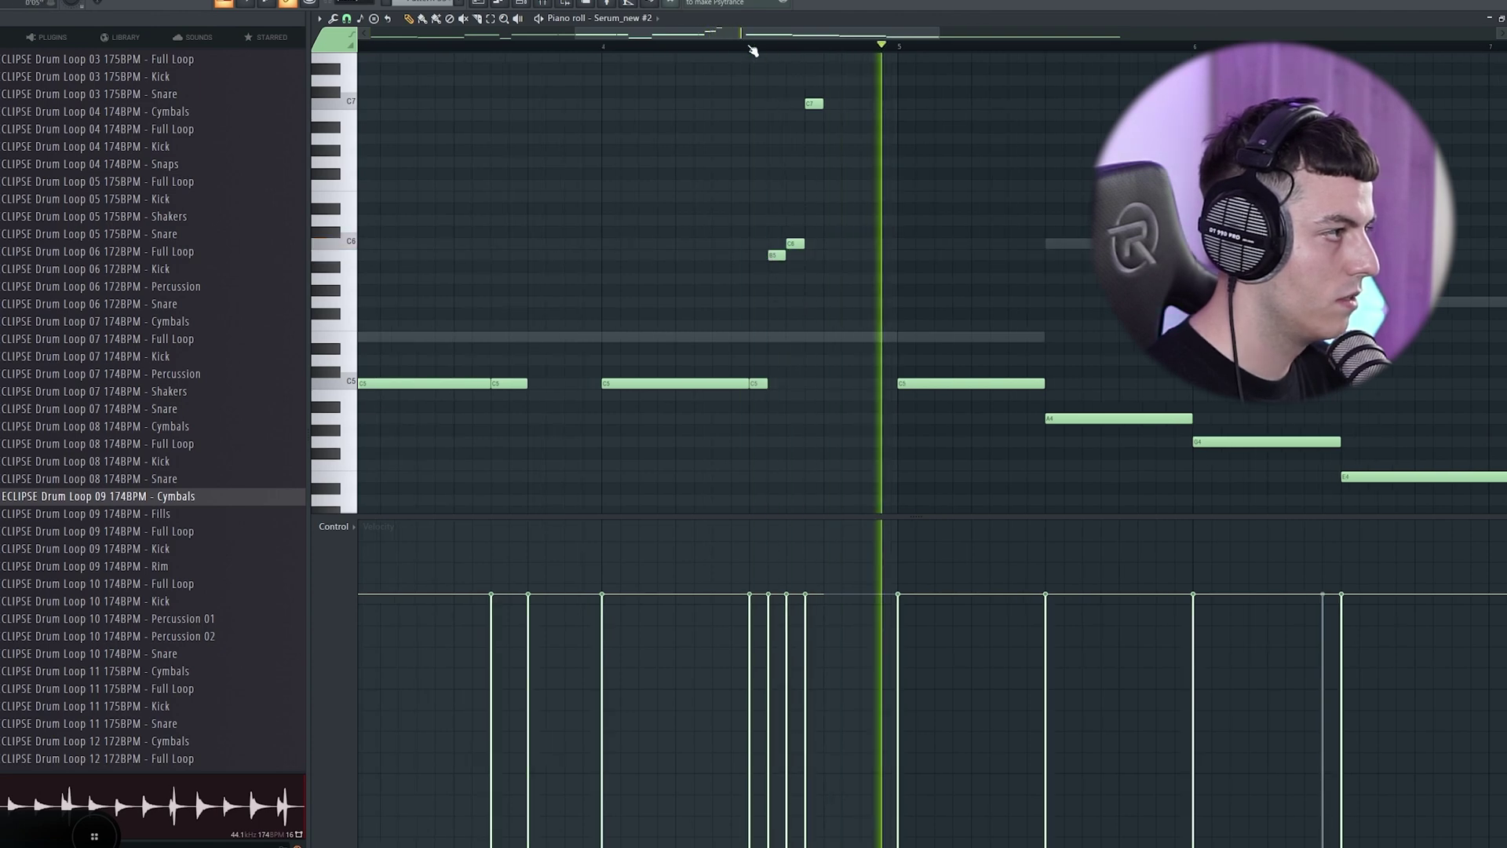
key("space")
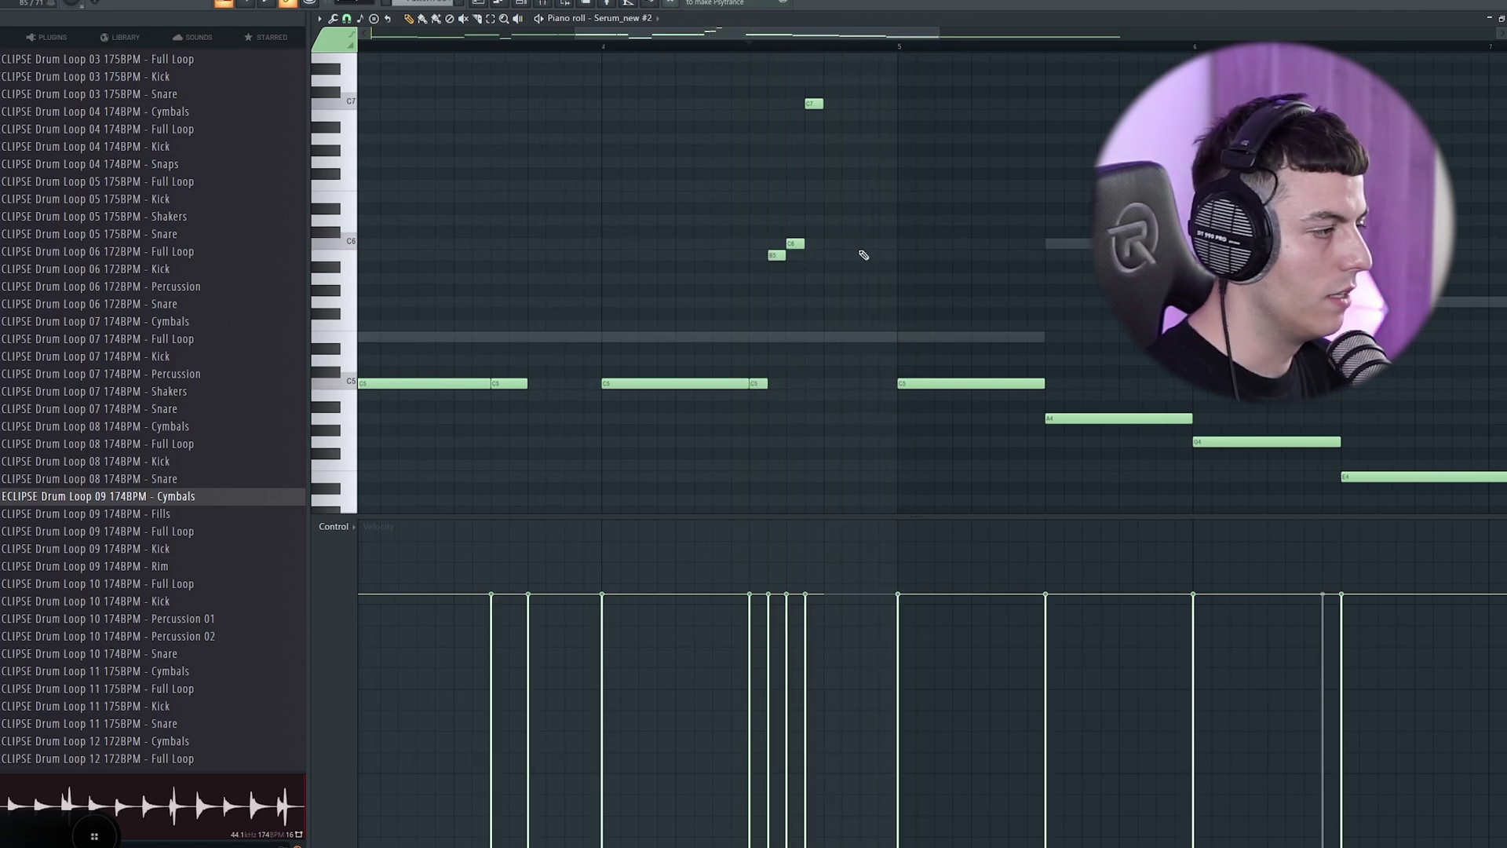
key("space")
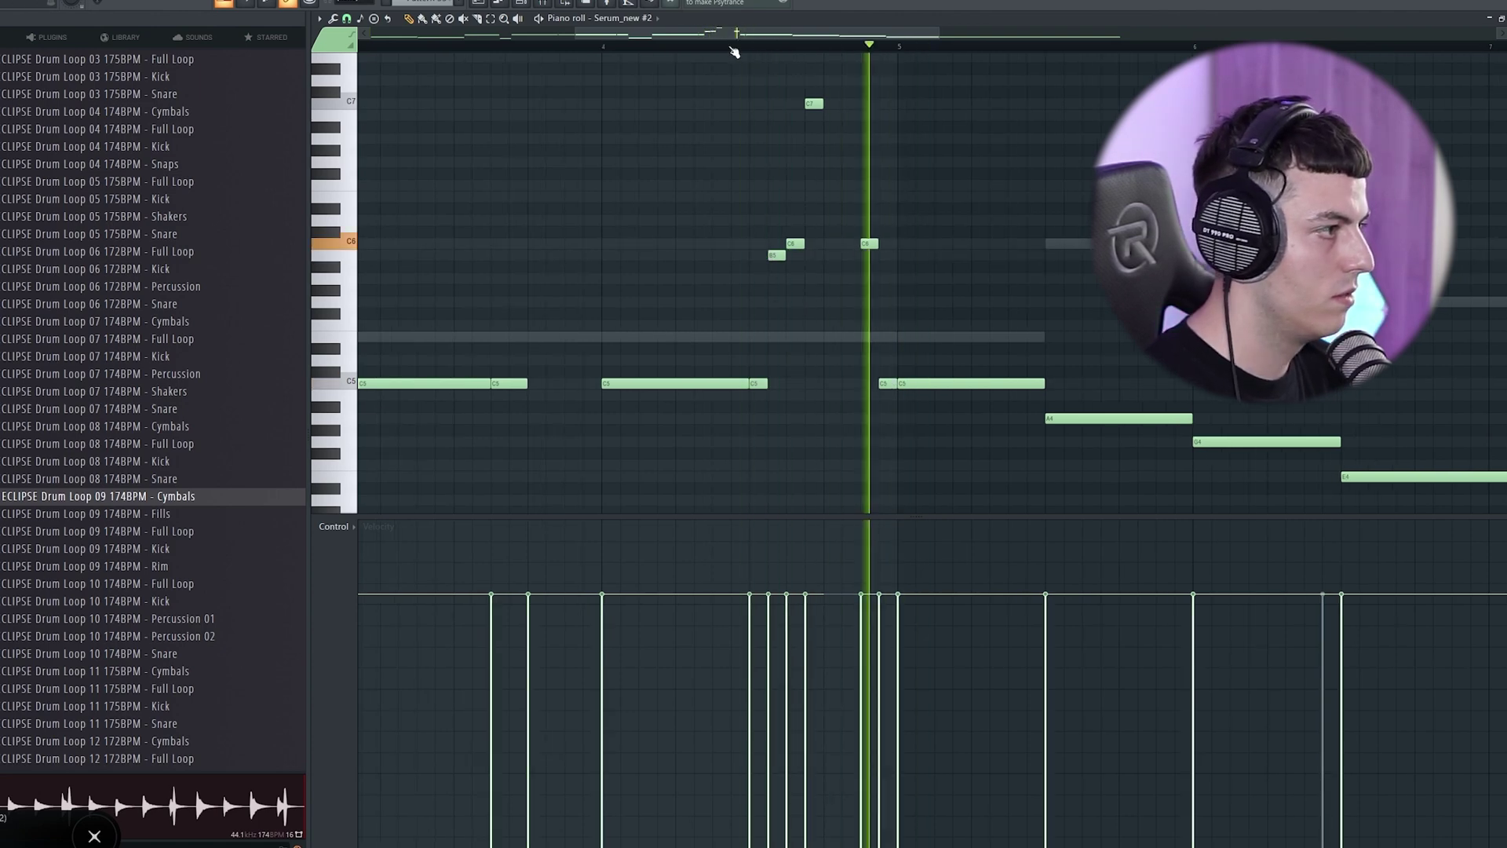
Shorten the G4 note in bar 6 of Serum_new #2, add a short G5 just before the long E4 and play it back
key("space")
scroll(710, 35, "down", 2)
scroll(719, 32, "up", 3)
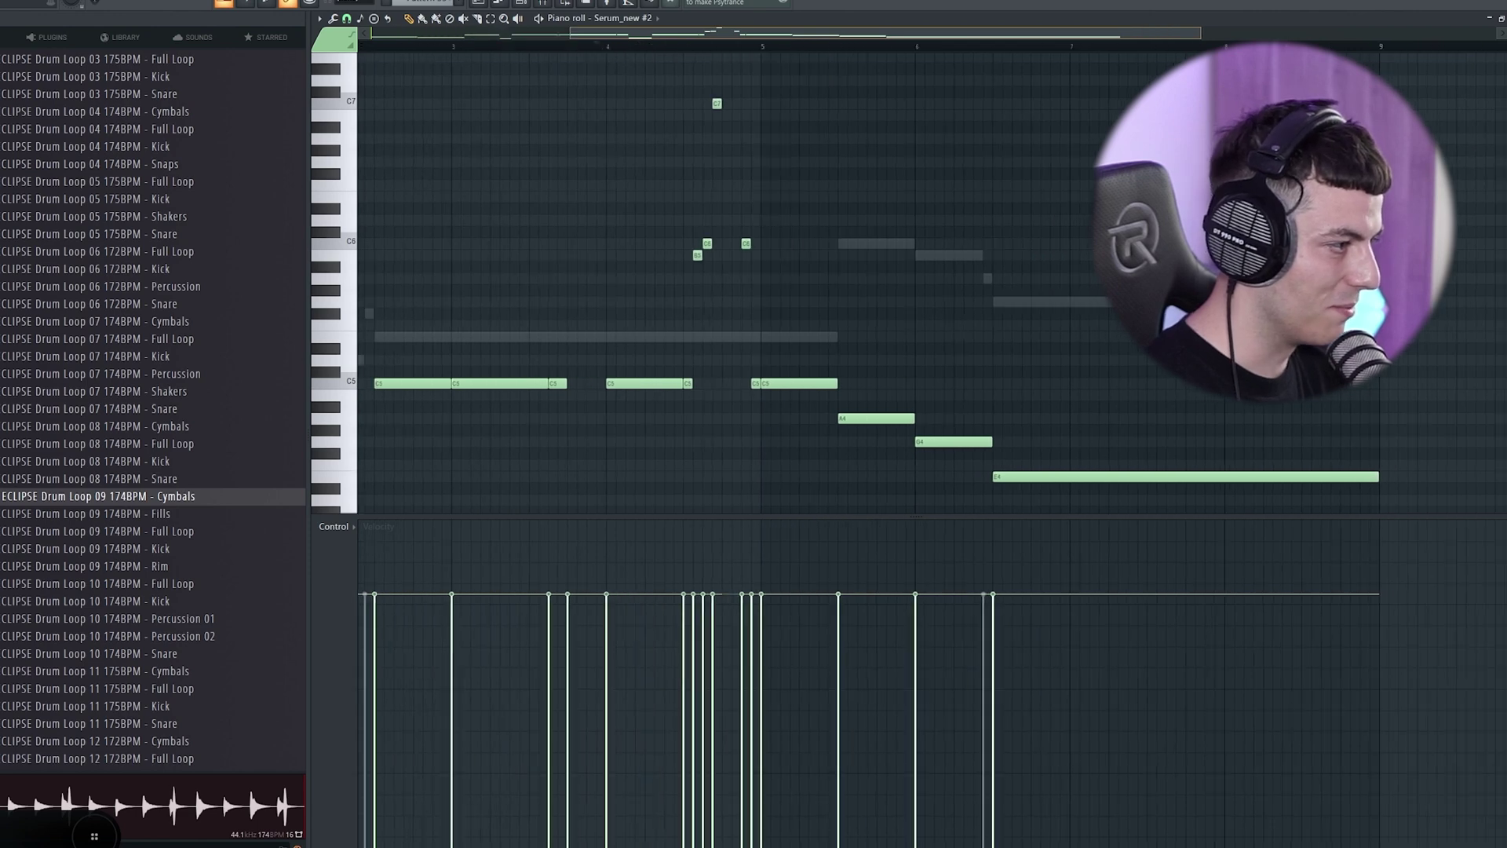
scroll(736, 233, "right", 3)
scroll(736, 233, "down", 3)
scroll(734, 226, "down", 3)
scroll(841, 301, "up", 2)
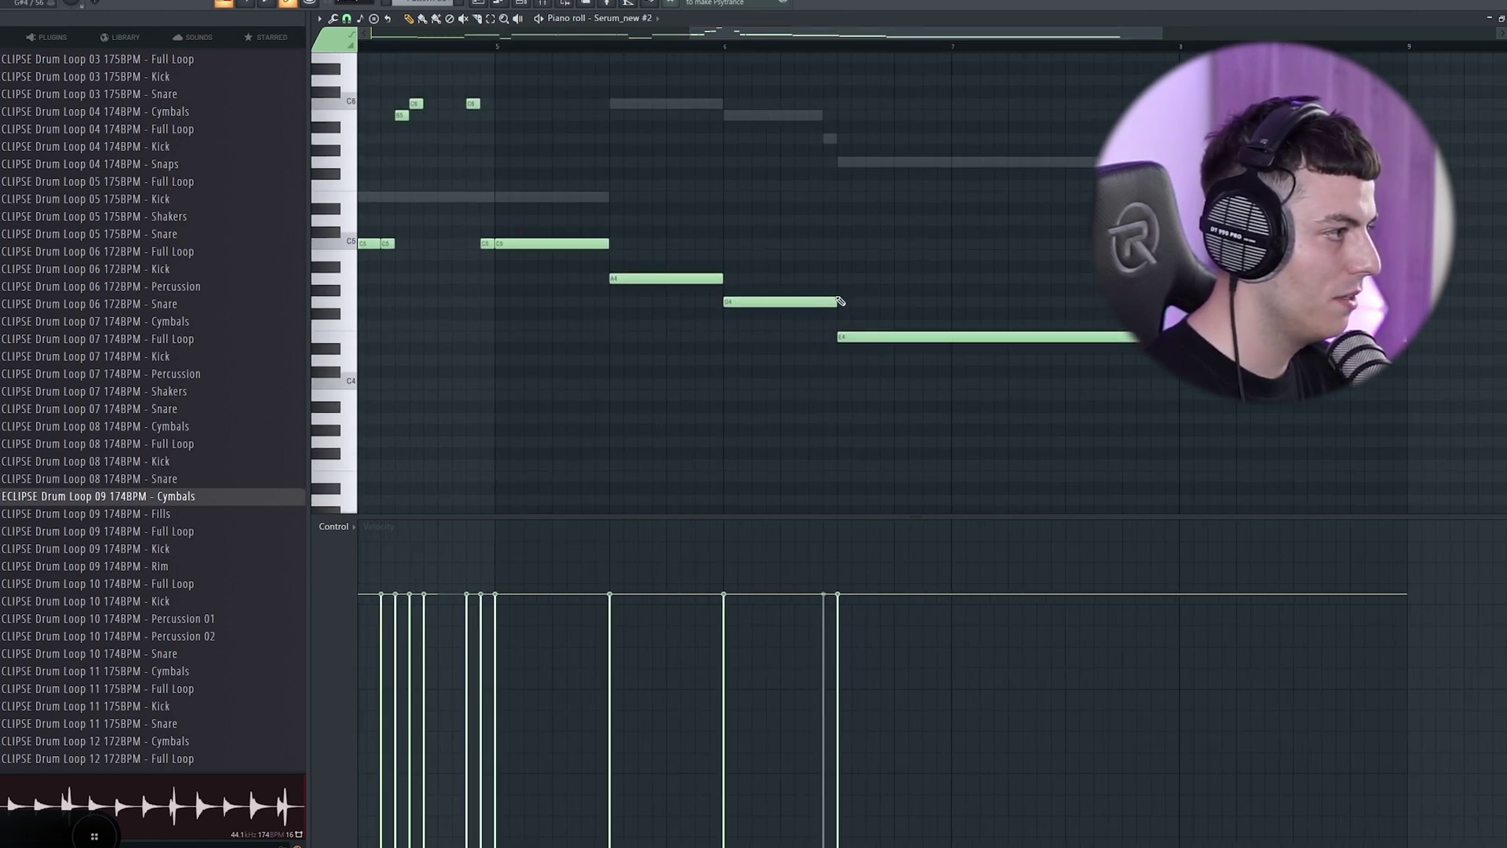
left_click_drag(893, 163, 717, 164)
scroll(716, 164, "down", 1)
key("space")
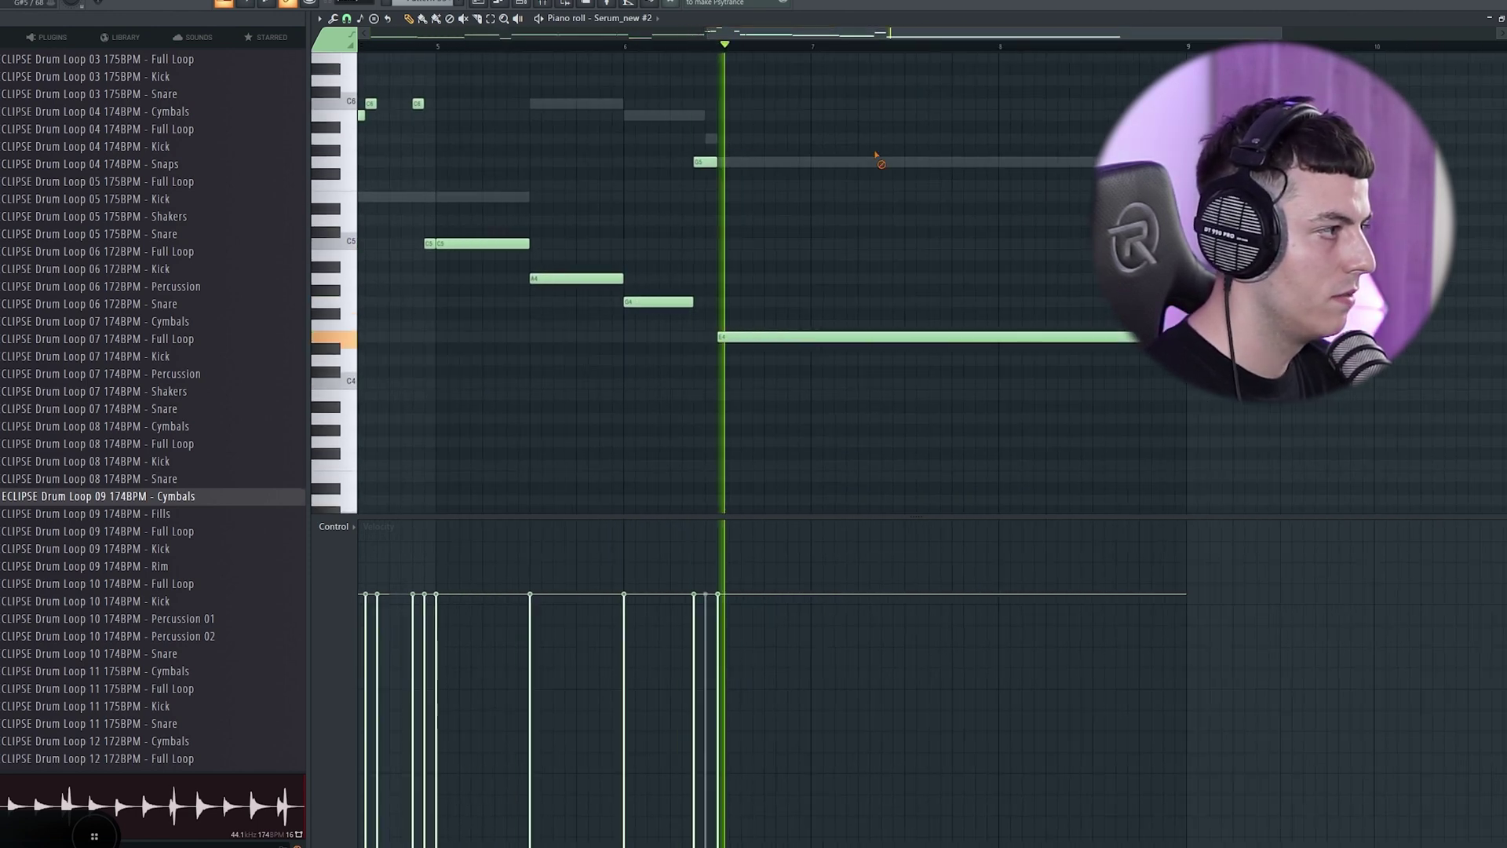
key("space")
Cut the long E4 into shorter notes through bars 6 to 8, adding a short E5 just before bar 8
left_click_drag(1060, 337, 847, 355)
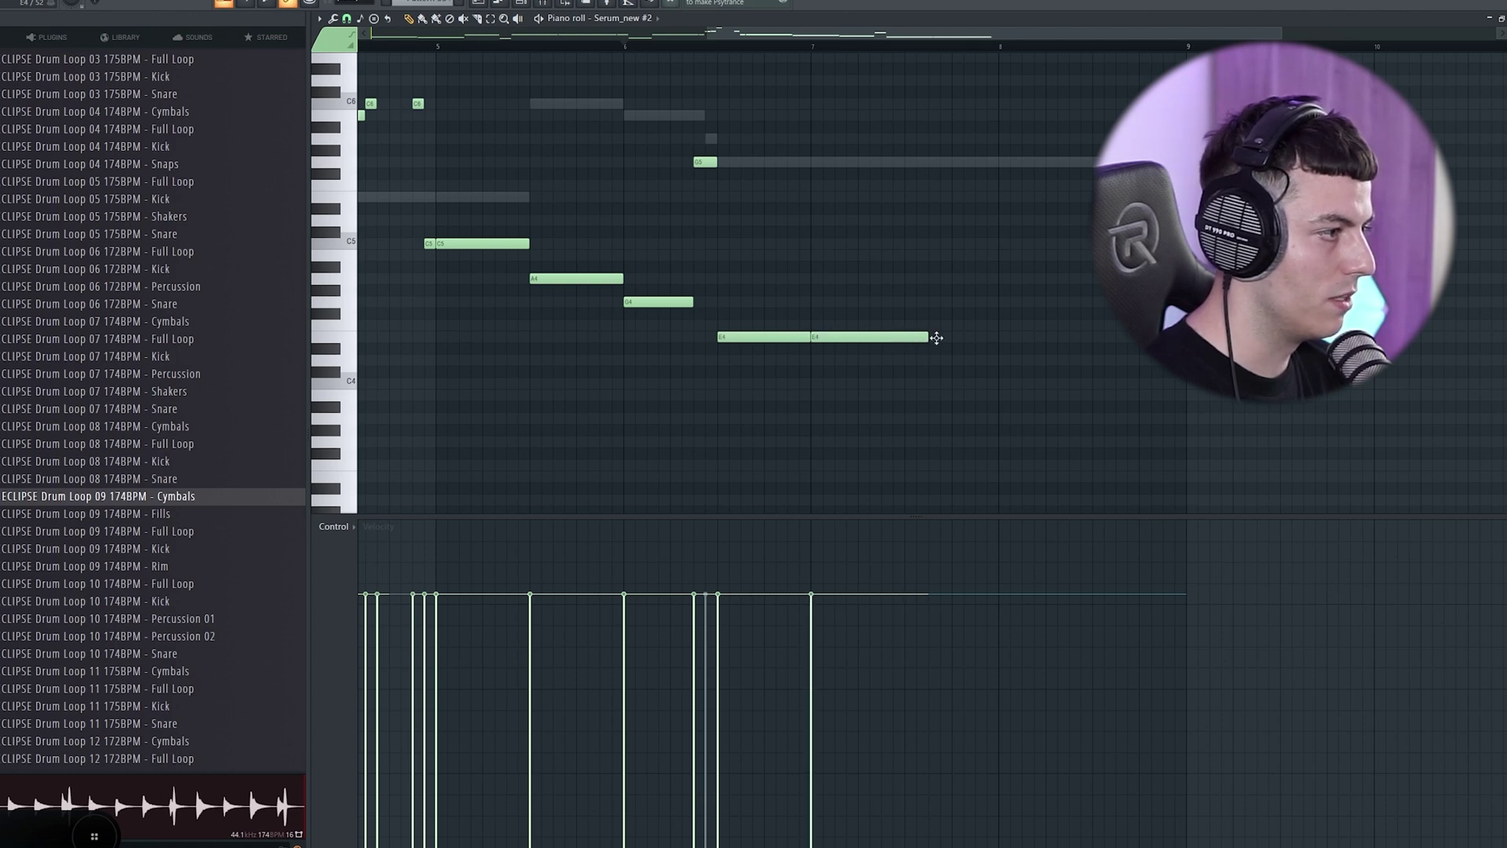
key("space")
left_click(974, 197)
left_click_drag(958, 338, 1081, 347)
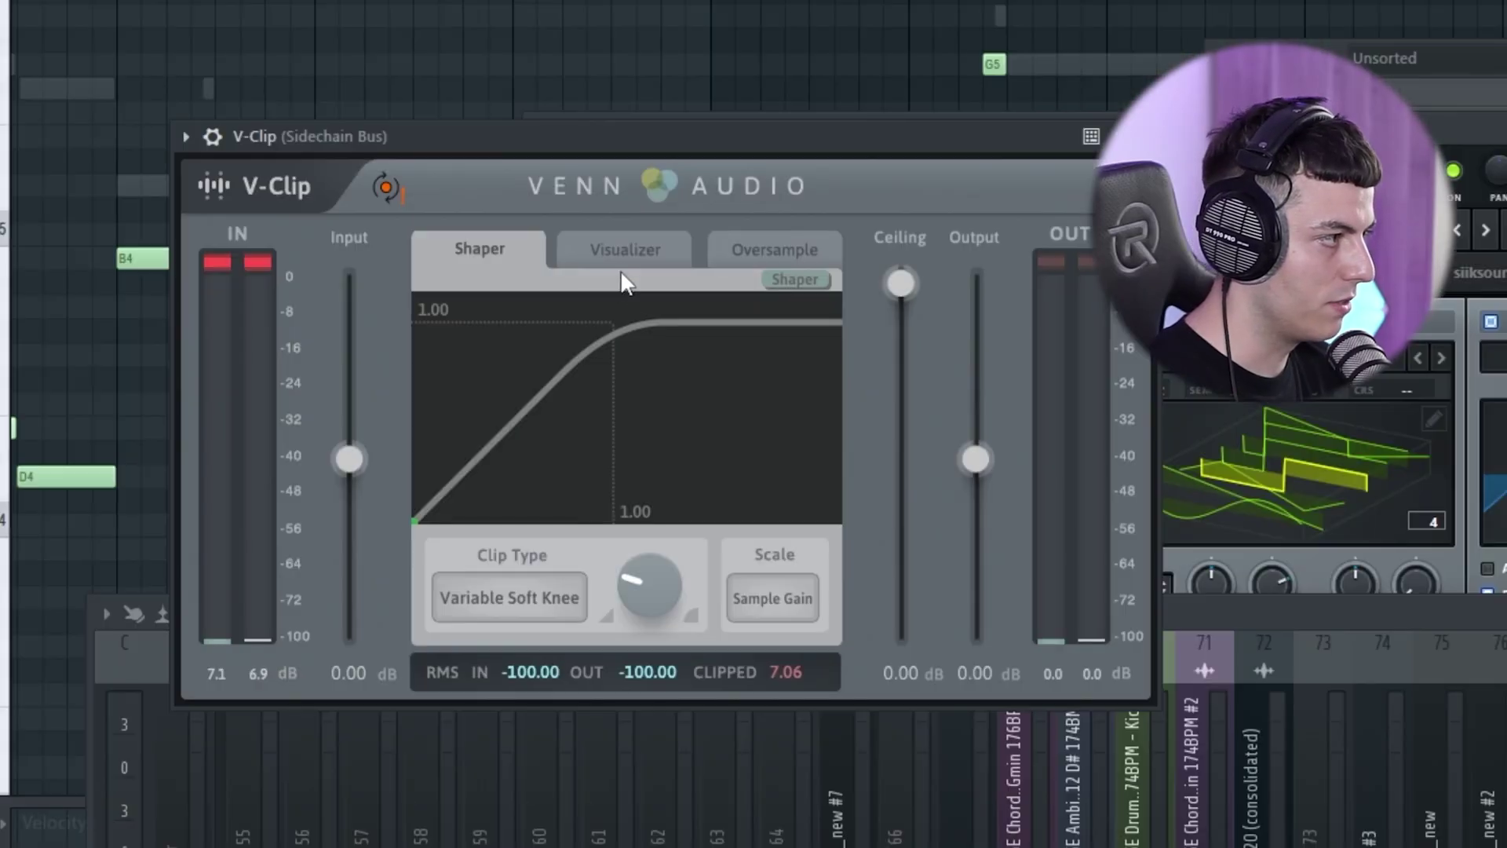
Show the Visualizer view of V-Clip on the Sidechain Bus and return to the playlist
left_click(622, 259)
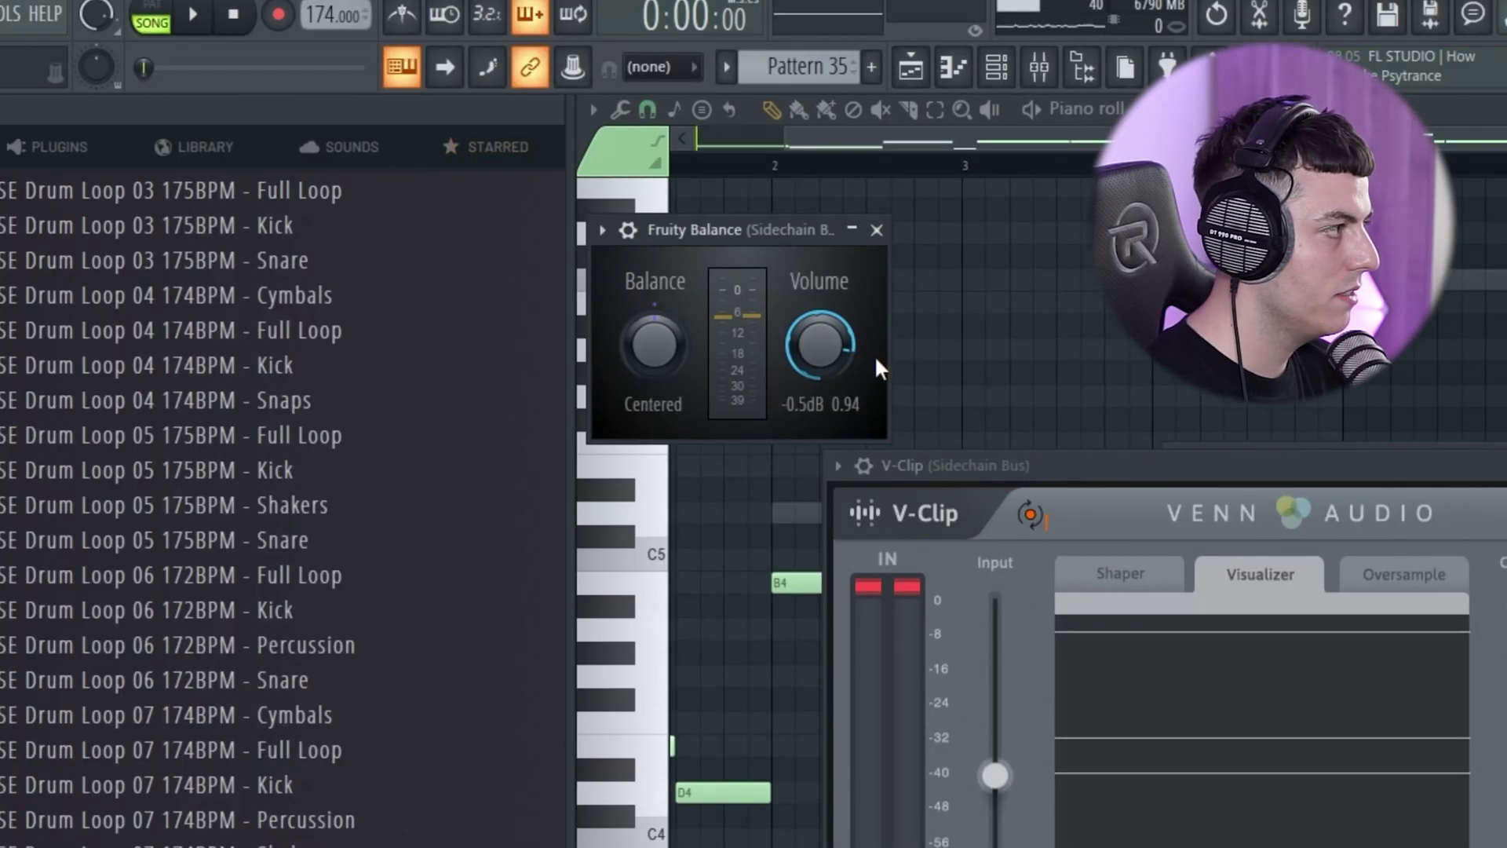
left_click(911, 69)
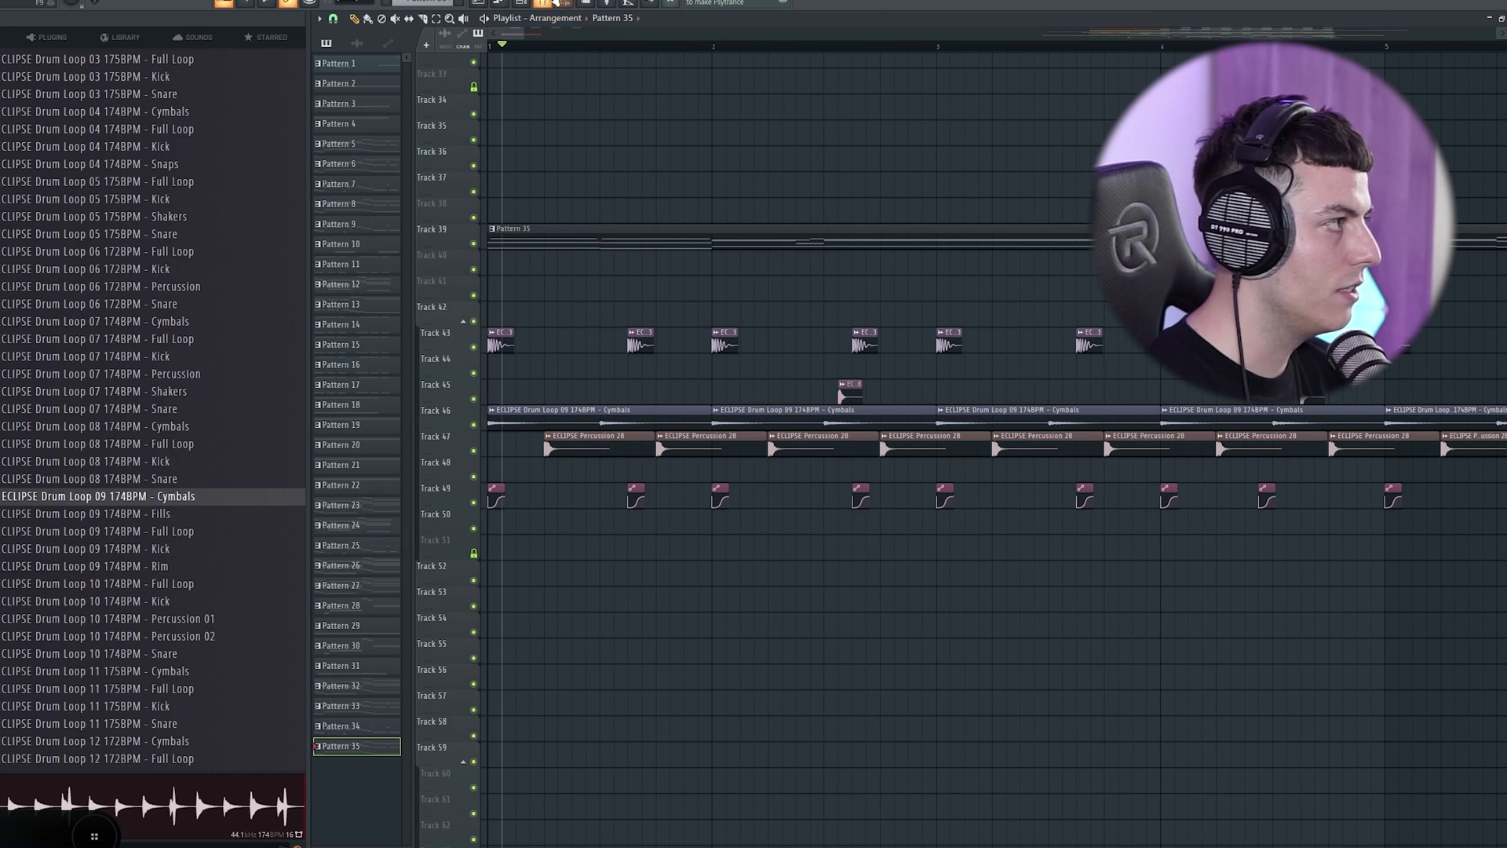
left_click(553, 3)
left_click(543, 4)
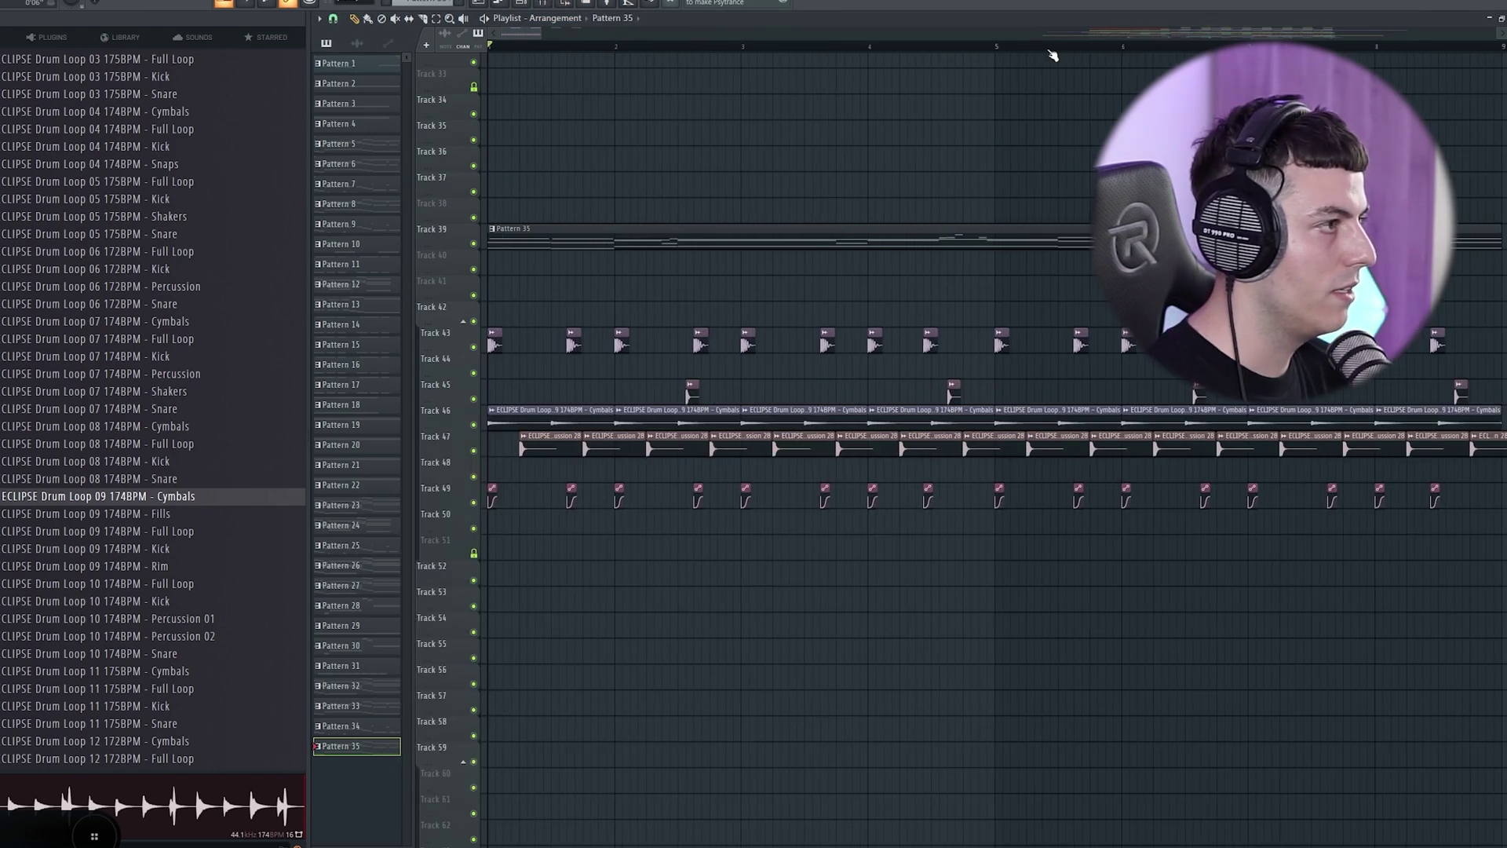
Select bars 3 and 4 of the playlist as the loop region and play them
left_click_drag(742, 47, 988, 49)
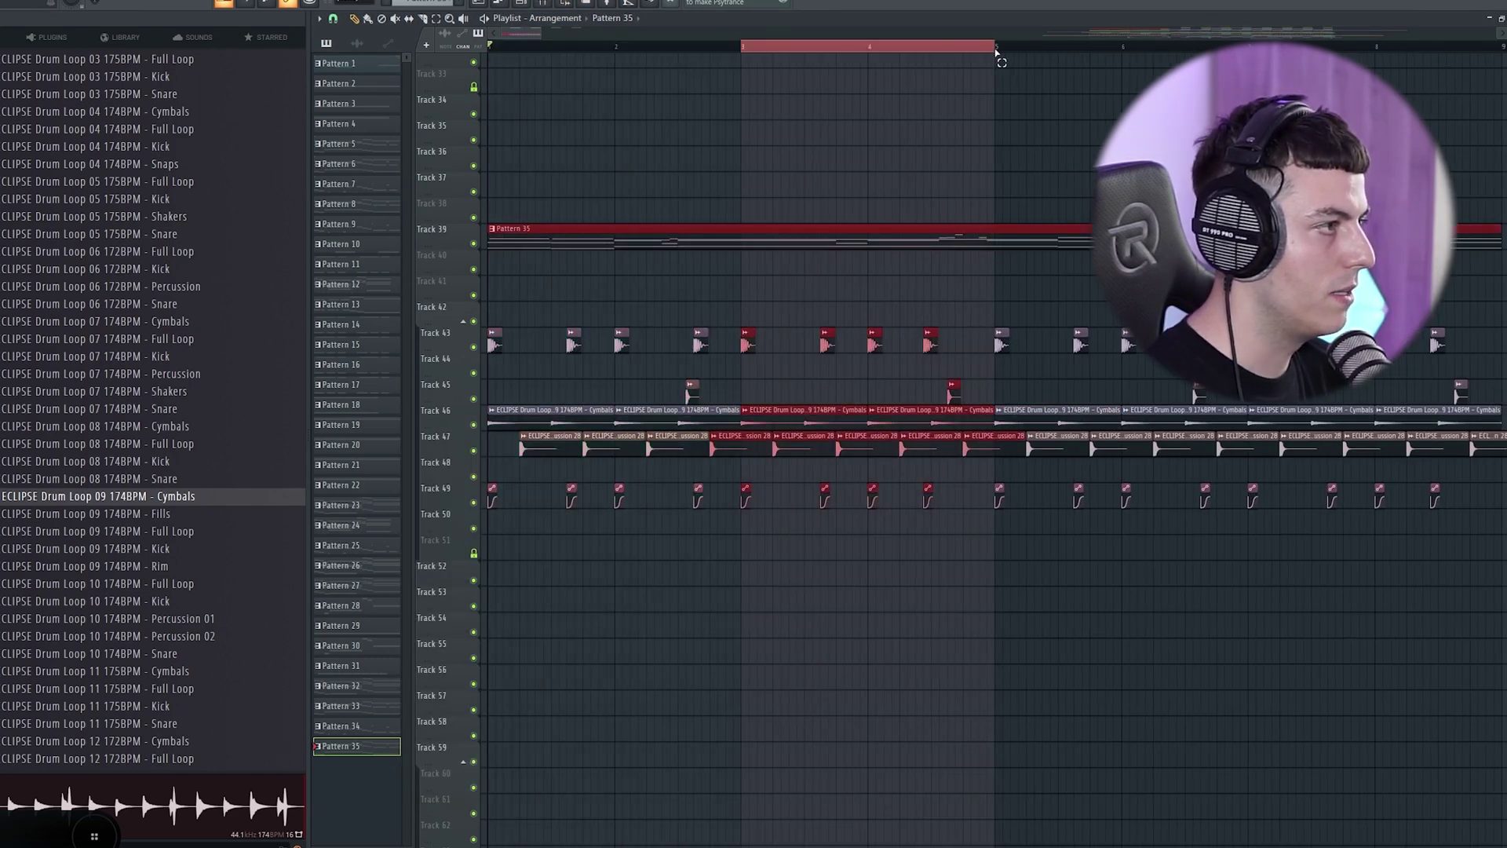
key("space")
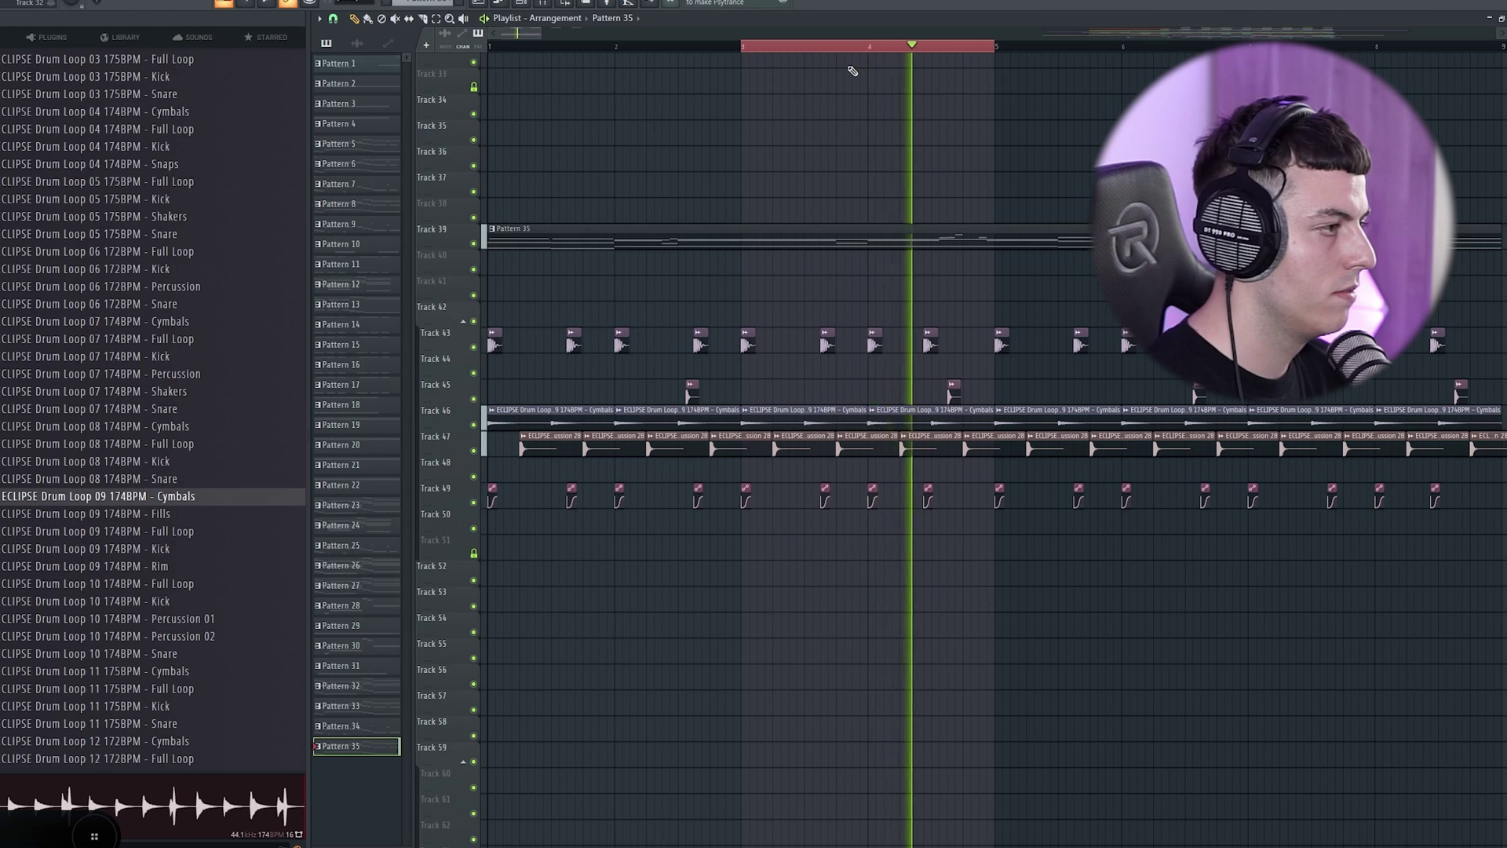
key("space")
Adjust the Env 1 sustain of Serum_new during playback and create an automation clip for it over bars 3 and 4
key("F6")
left_click(1069, 273)
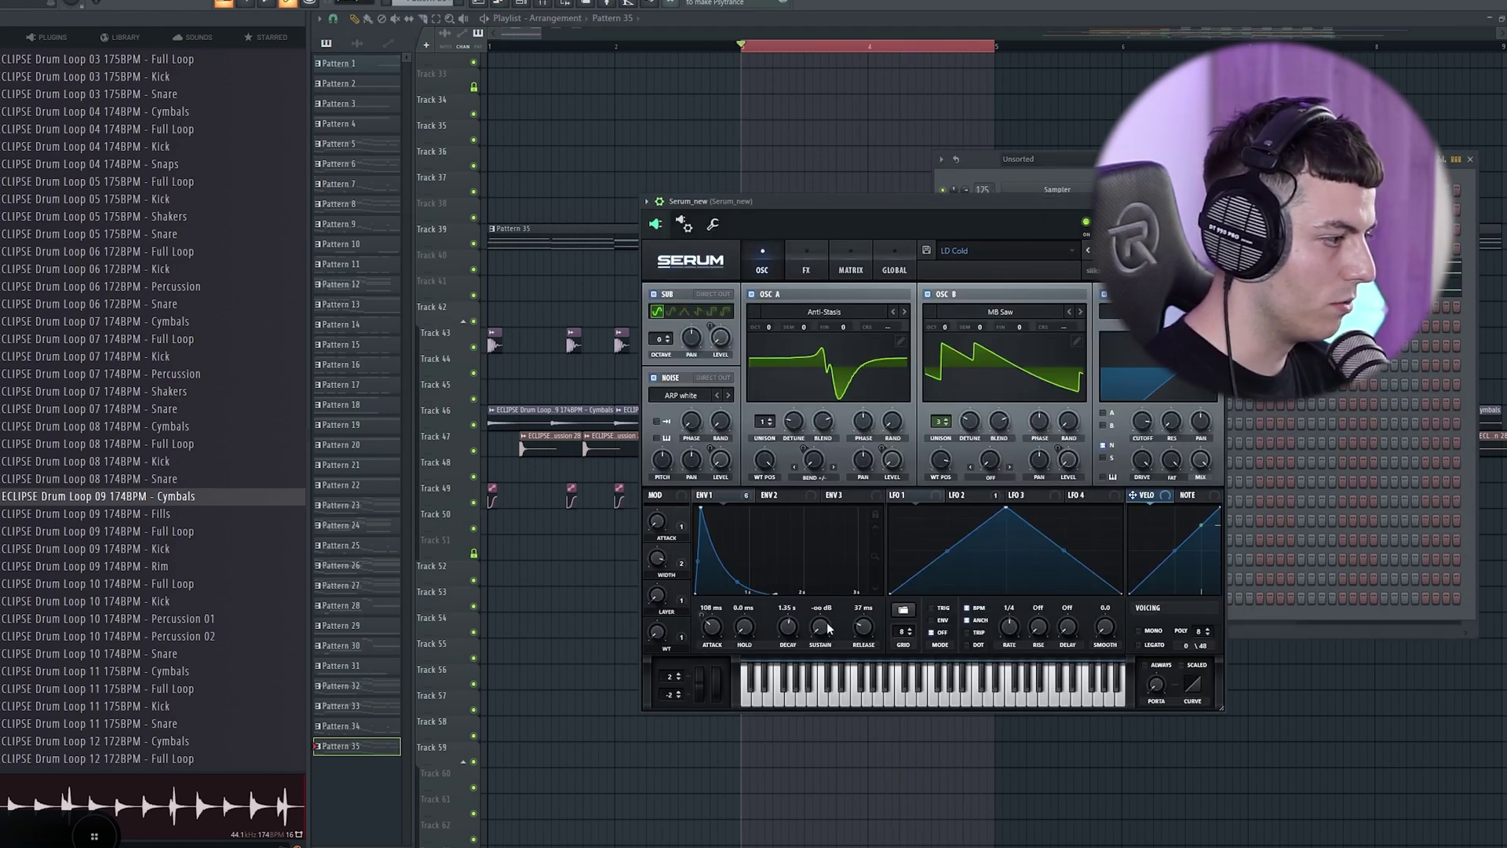
key("space")
left_click_drag(826, 628, 823, 817)
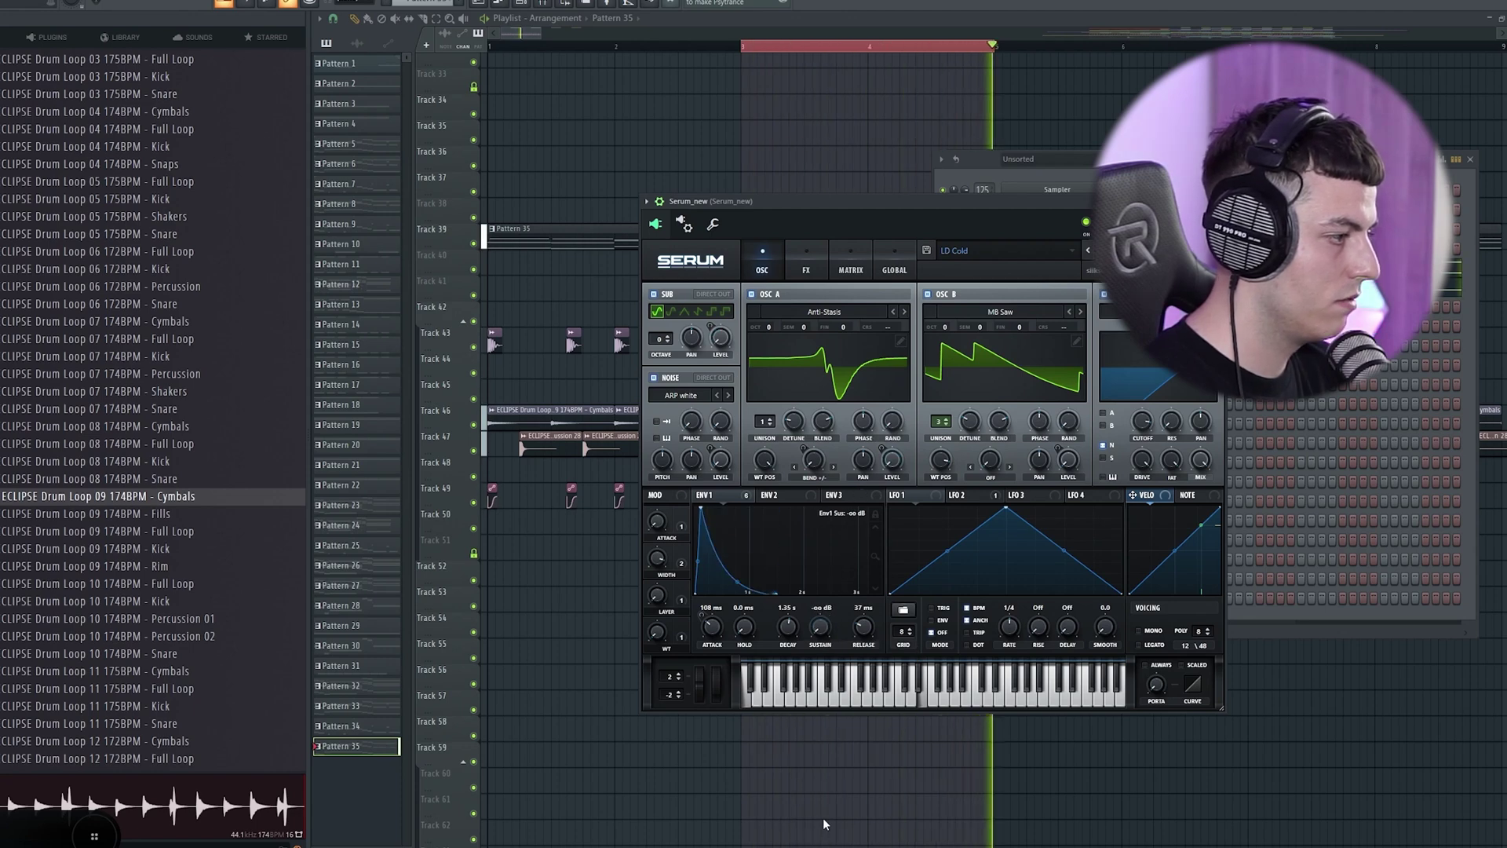
key("space")
left_click(39, 2)
mouse_move(89, 194)
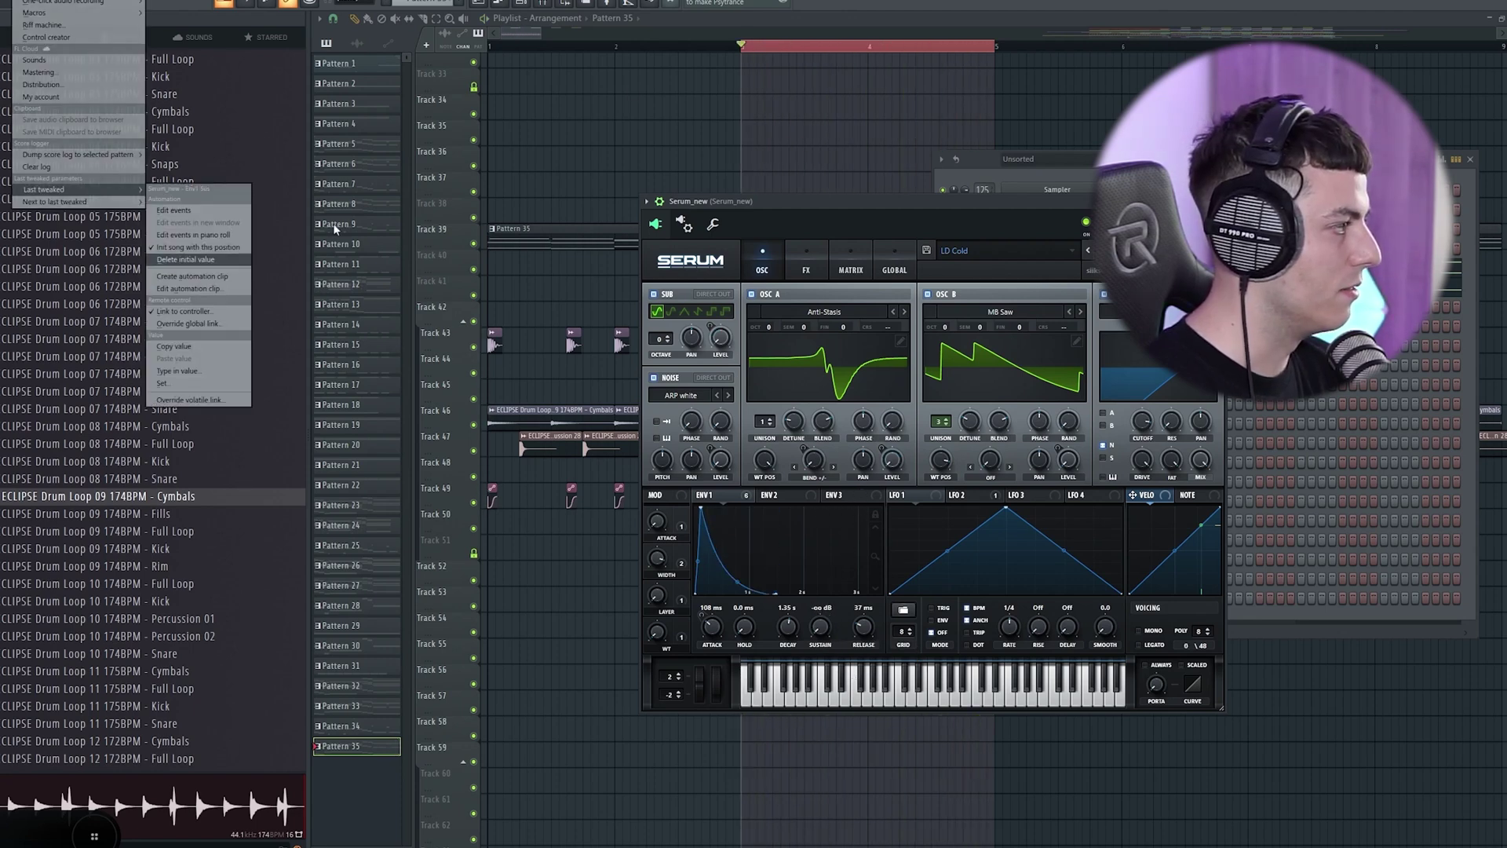
Adjust the kHs Filter cutoff on the Serum_new track during playback and automate it over bars 3 and 4
key("space")
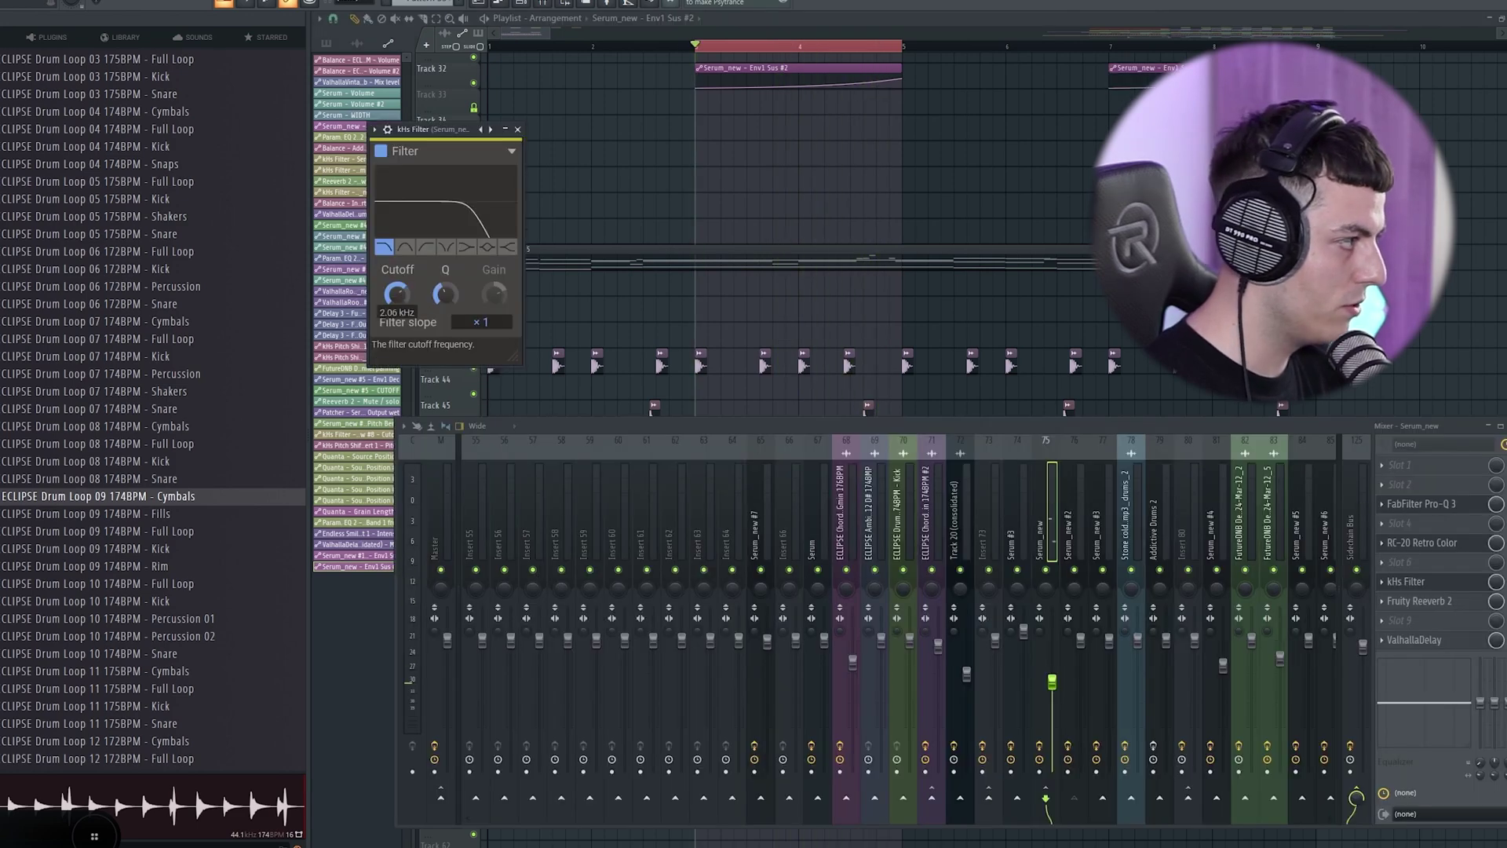
left_click_drag(439, 129, 481, 123)
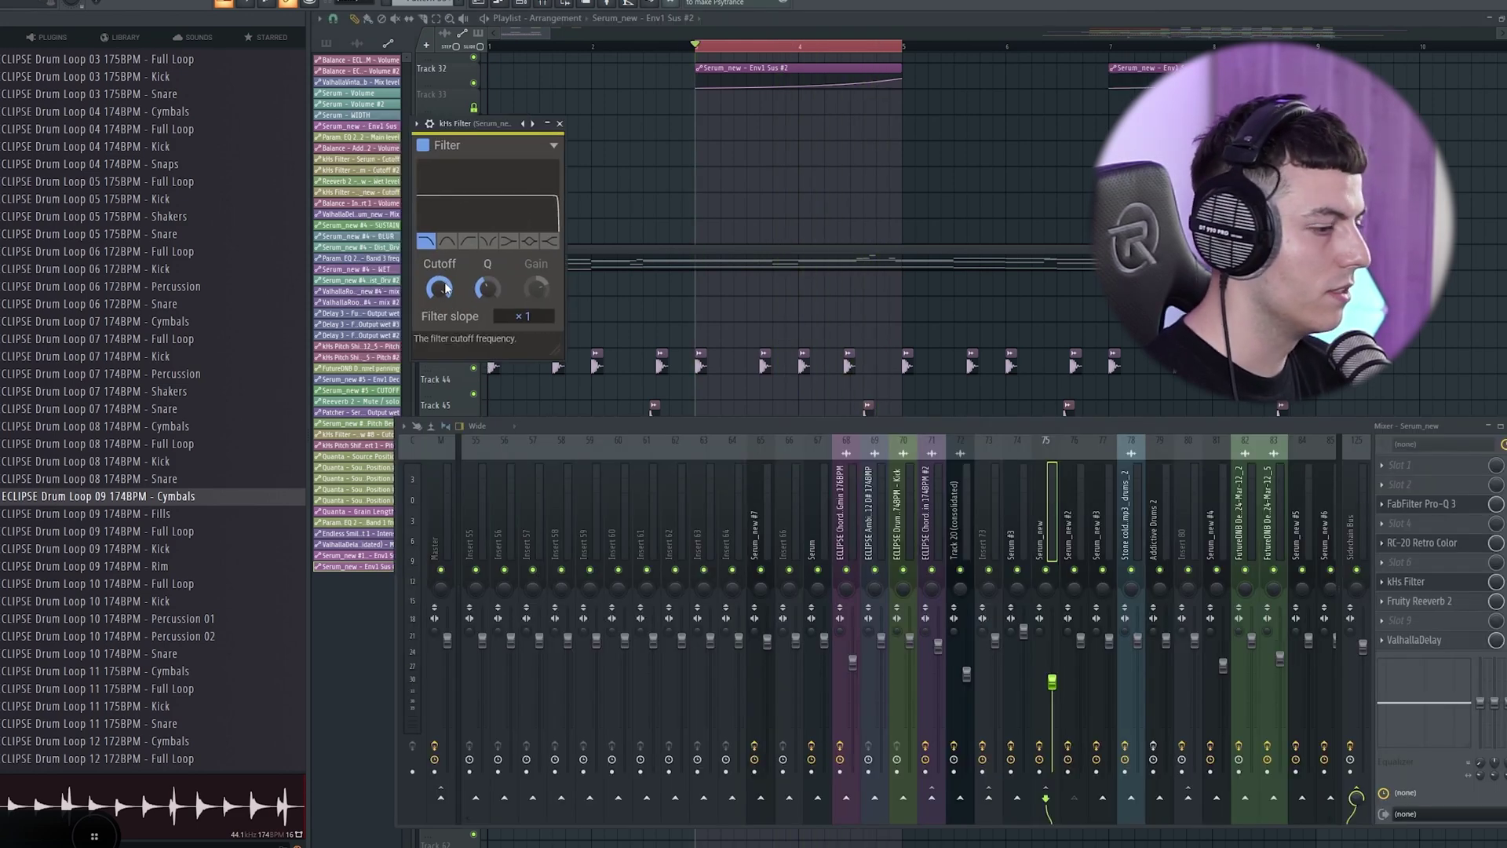
key("space")
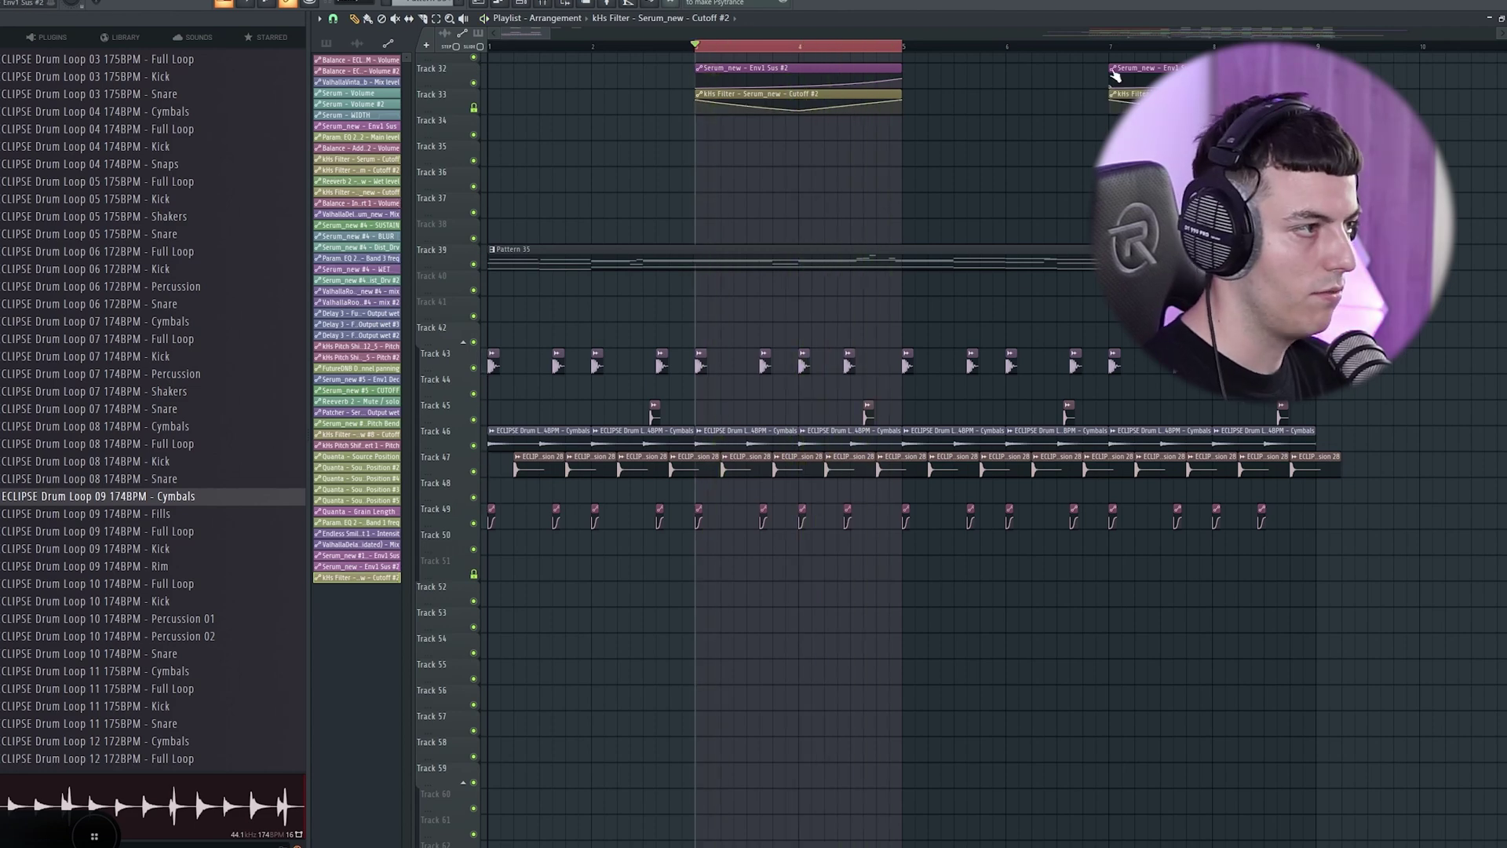
Automate the Fruity Reeverb 2 wet level and the ValhallaDelay mix on the Serum_new track
left_click_drag(624, 45, 637, 47)
scroll(550, 48, "up", 1)
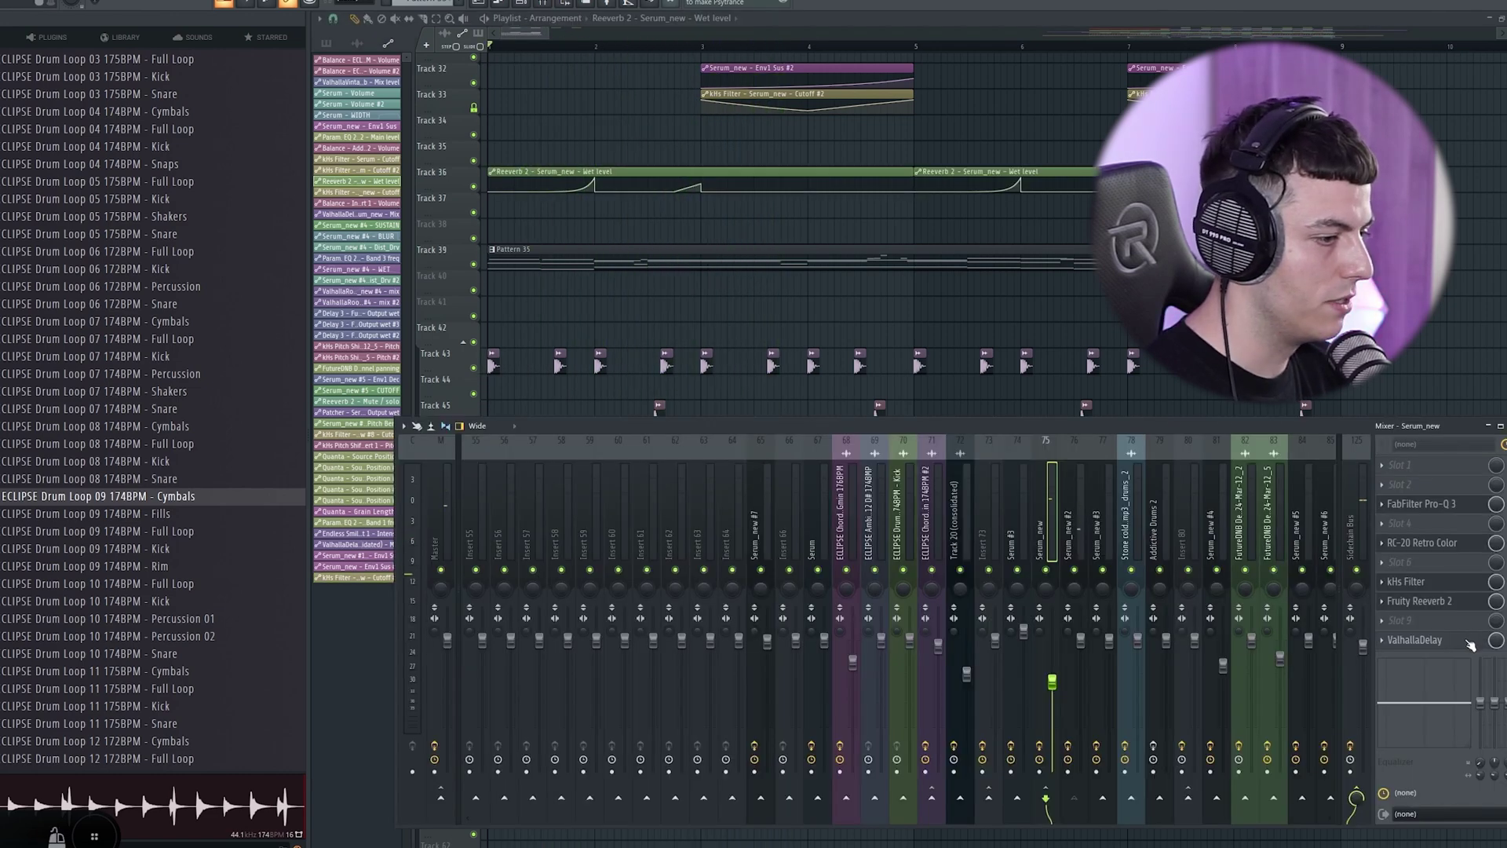
left_click(1470, 645)
key("space")
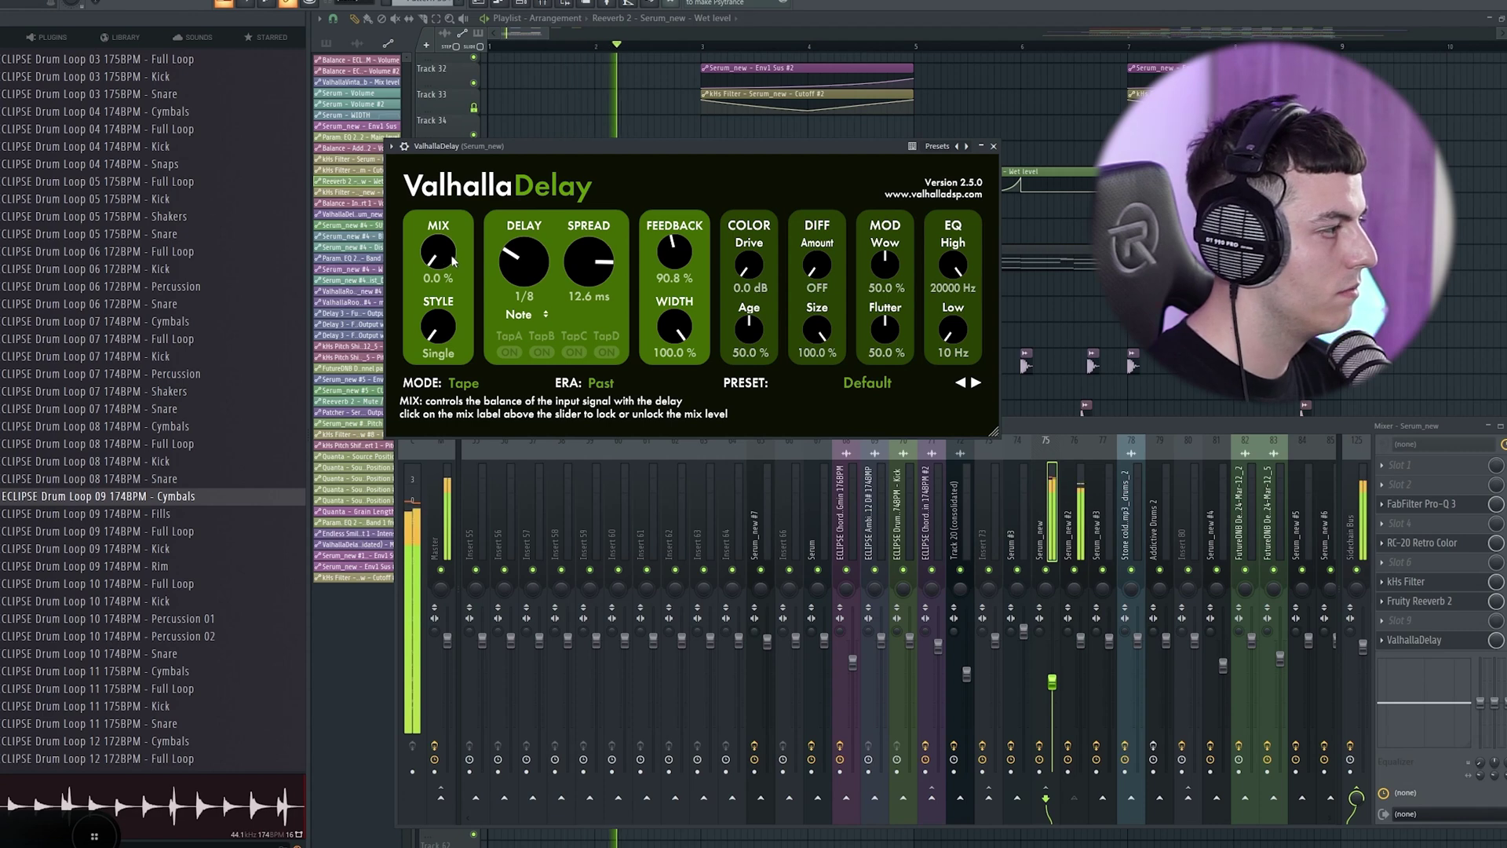
left_click_drag(445, 256, 459, 200)
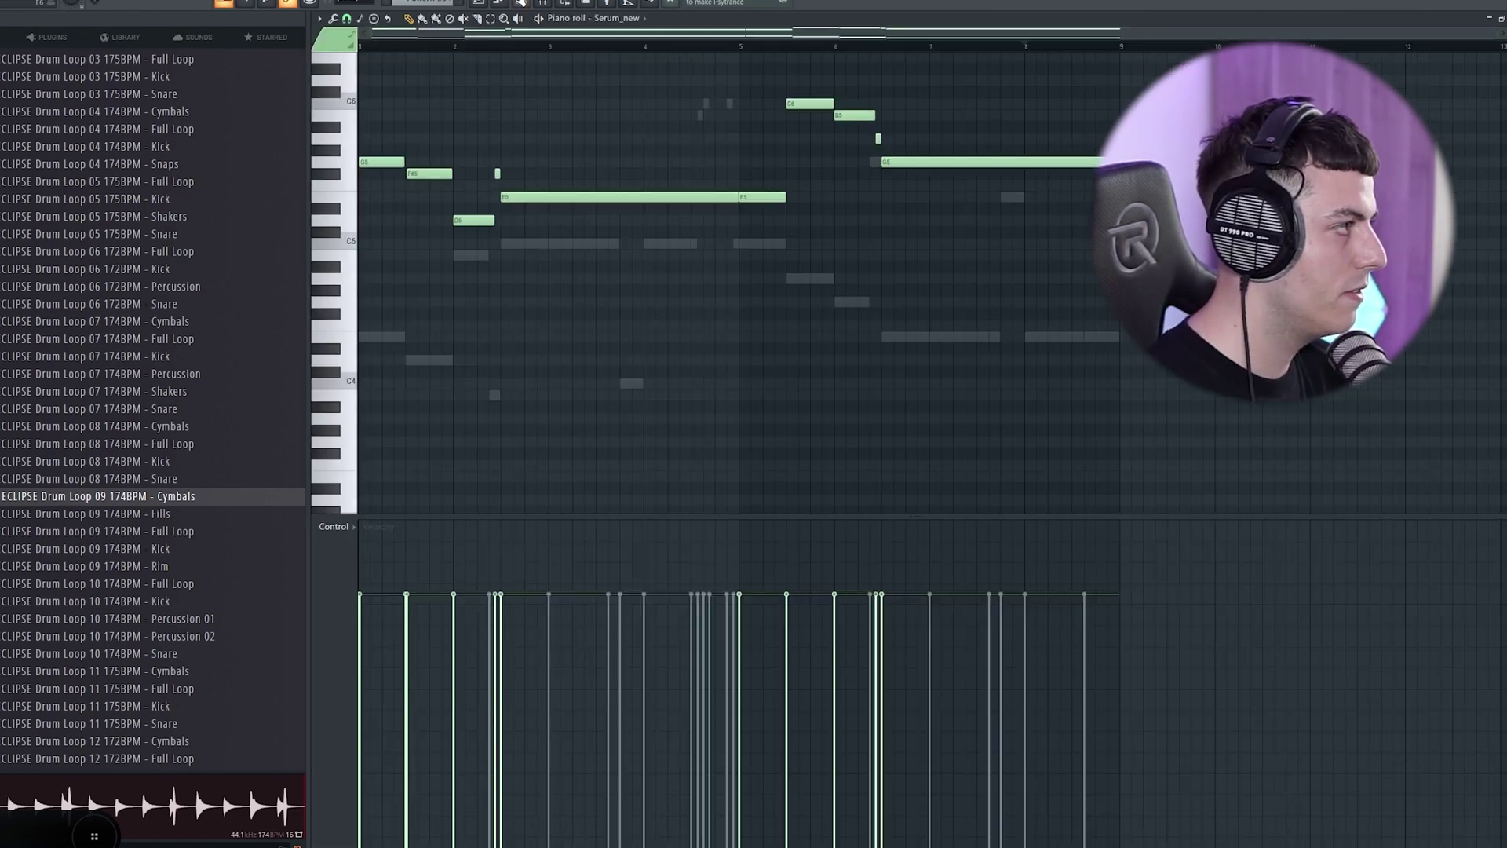
Open the piano roll of Serum_new #12, copy the Serum_new #2 melody into it and return to the playlist
key("F6")
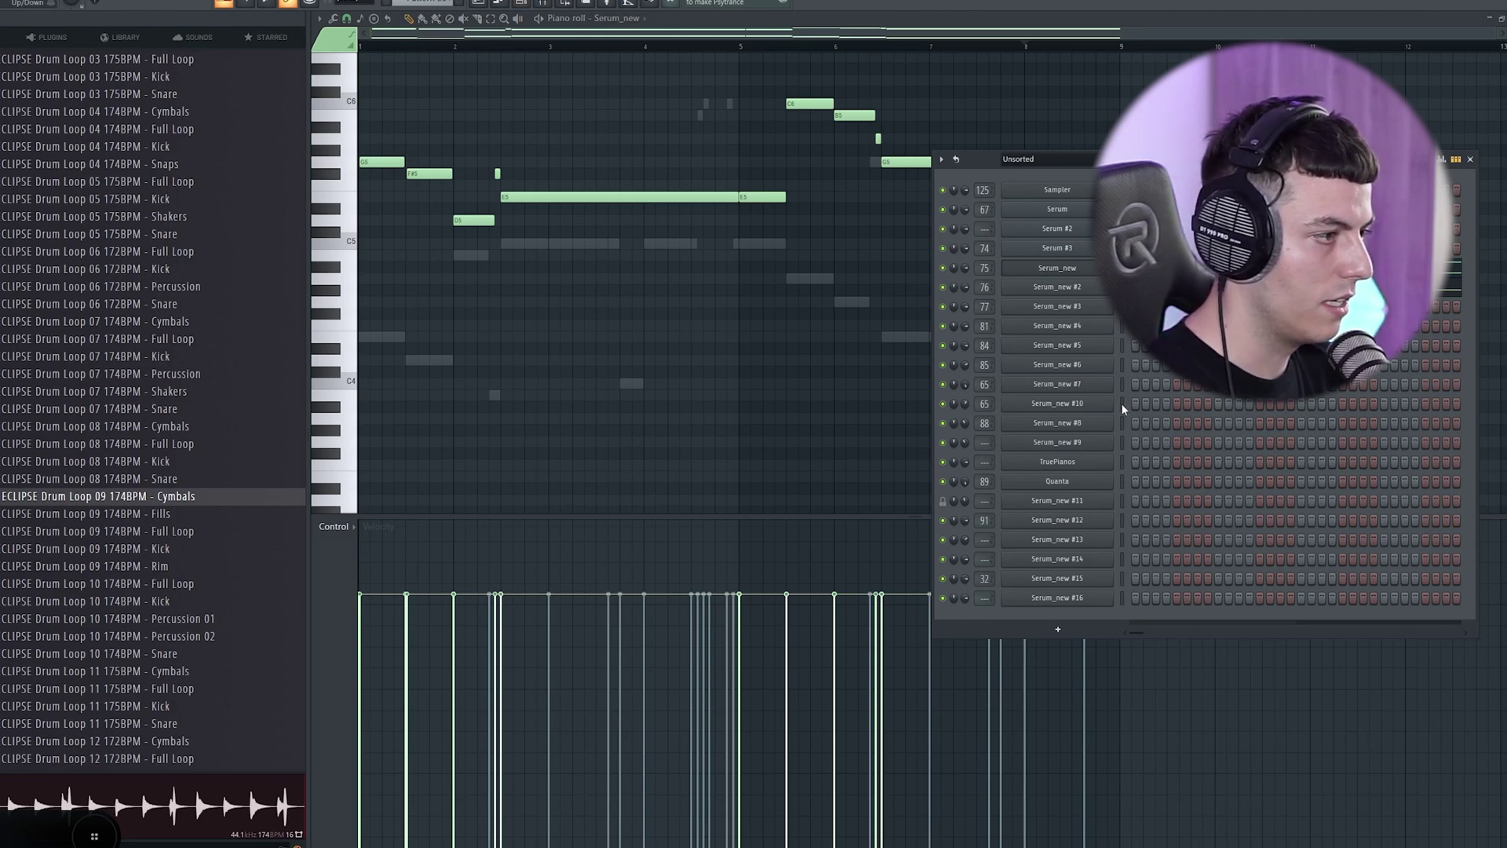
left_click(1096, 411)
right_click(1119, 517)
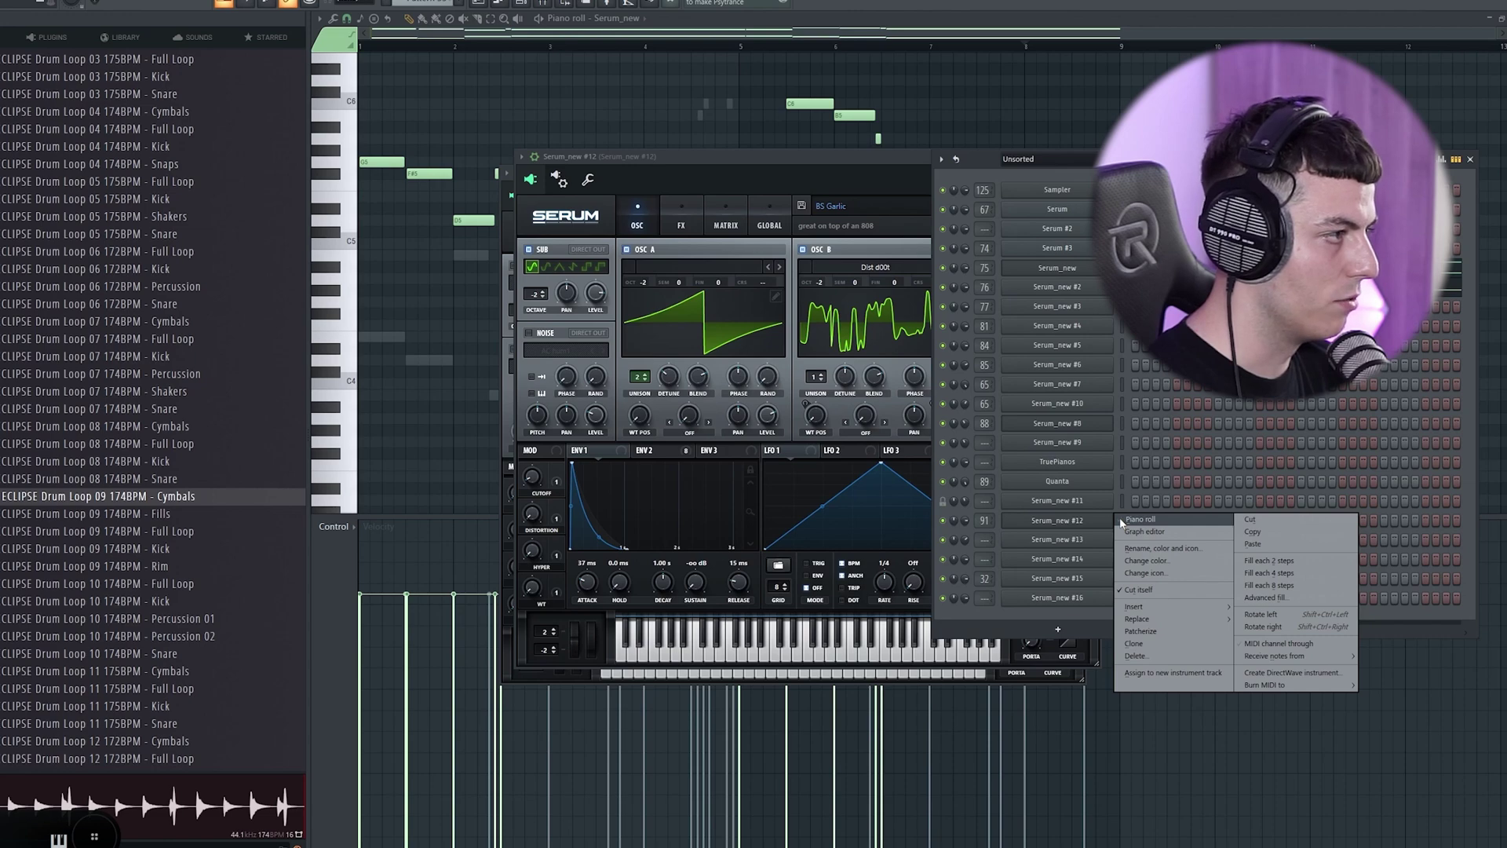
left_click(1119, 519)
key("F6")
key("F5")
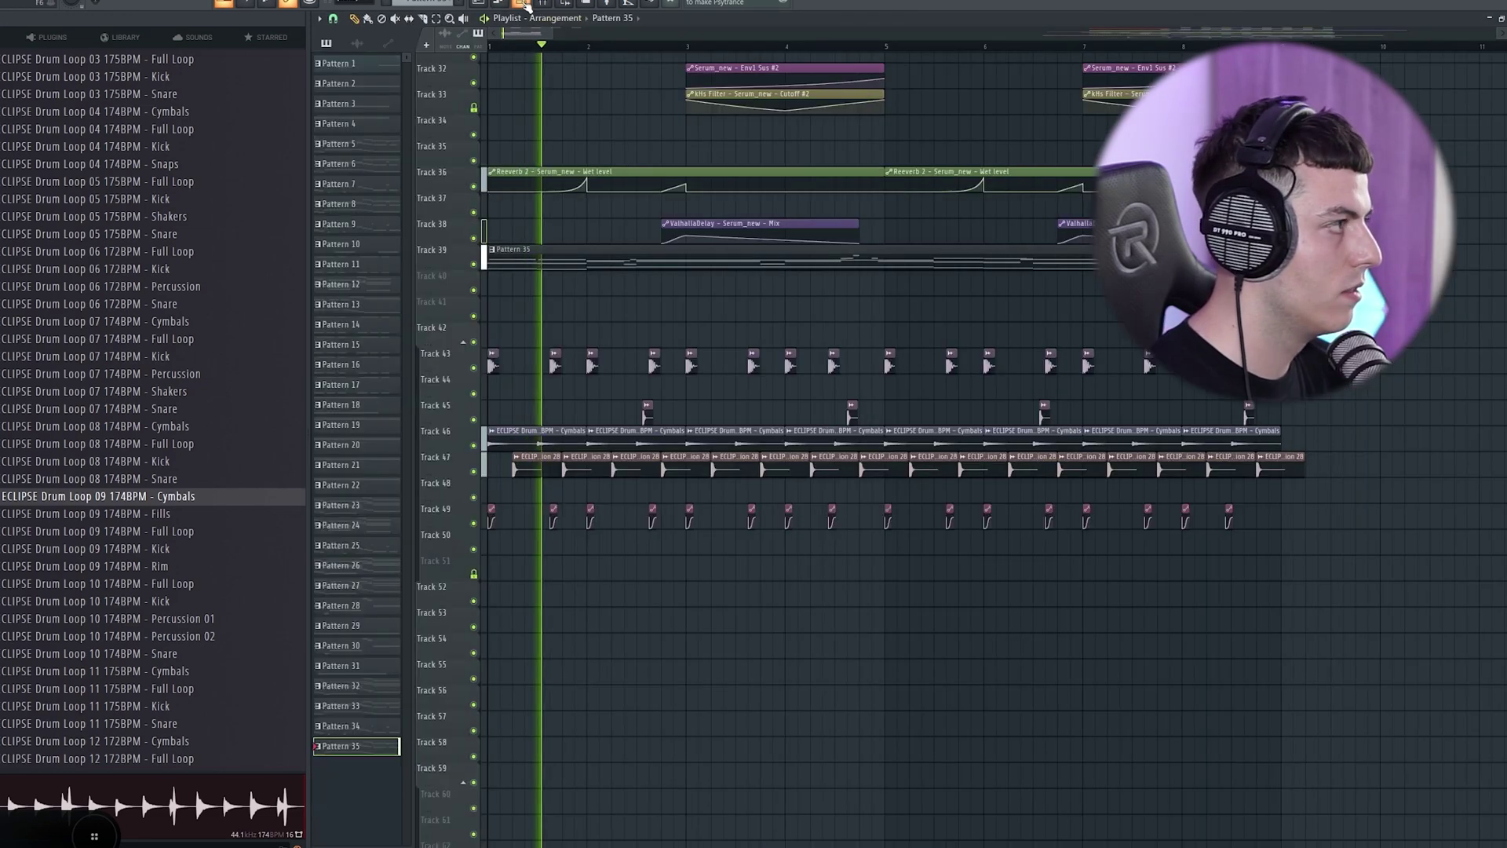
Listen to Serum_new #12 soloed during playback and view its BS Garlic patch
key("F6")
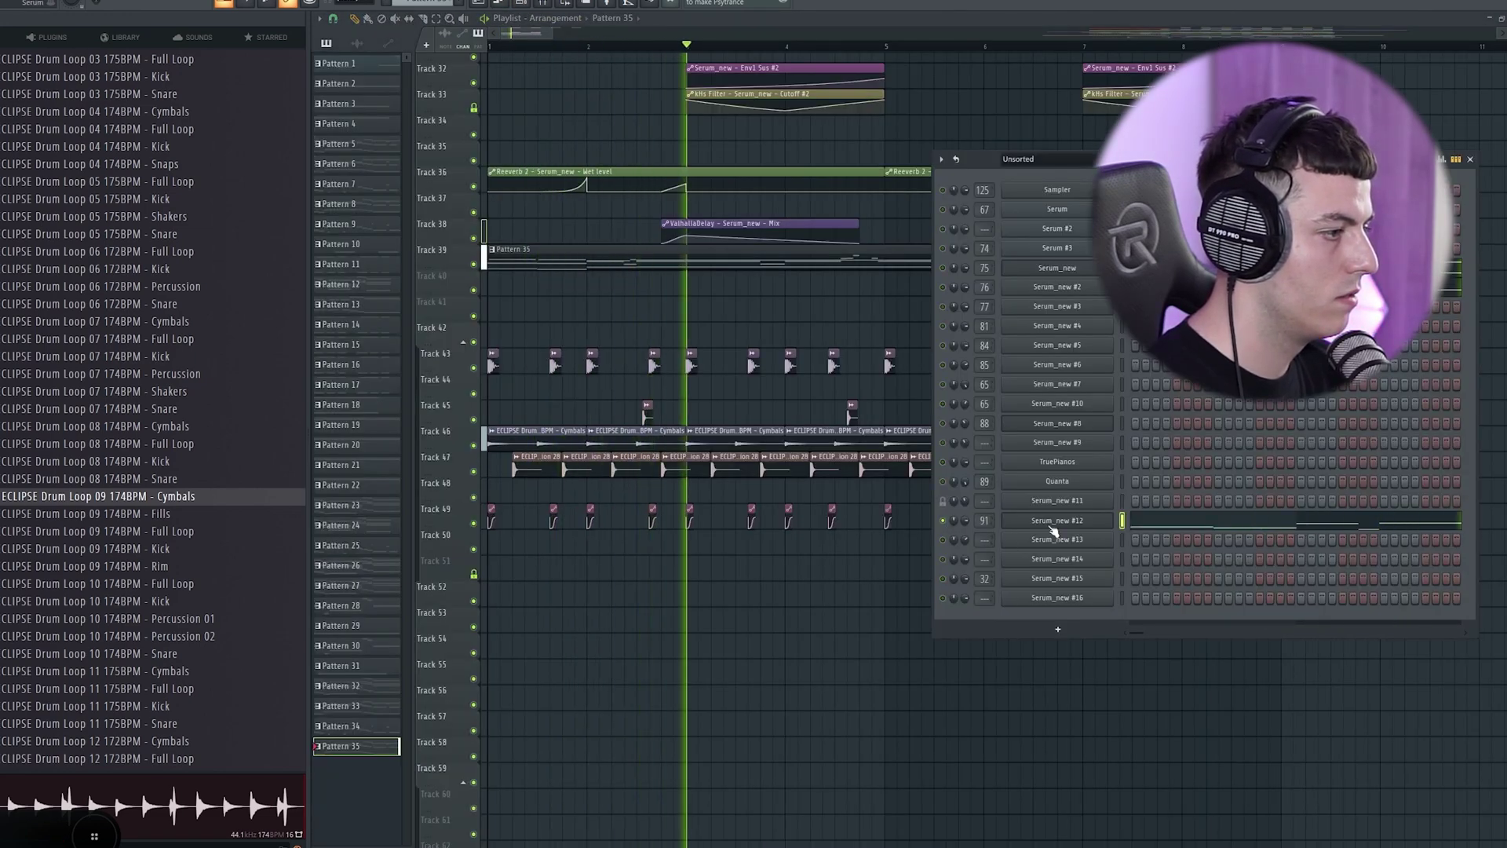
left_click(1052, 522)
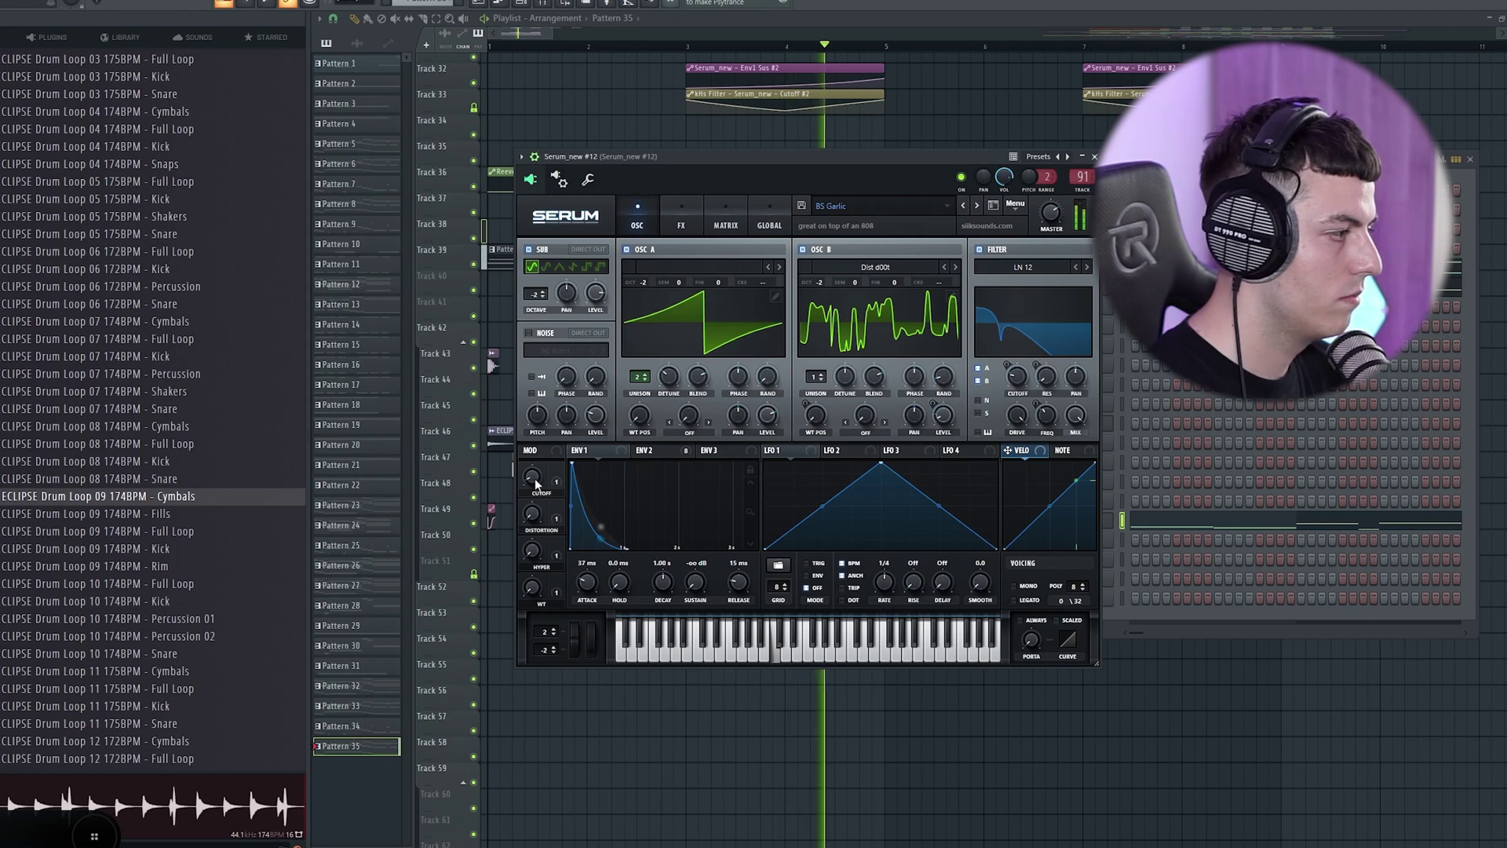
key("F6")
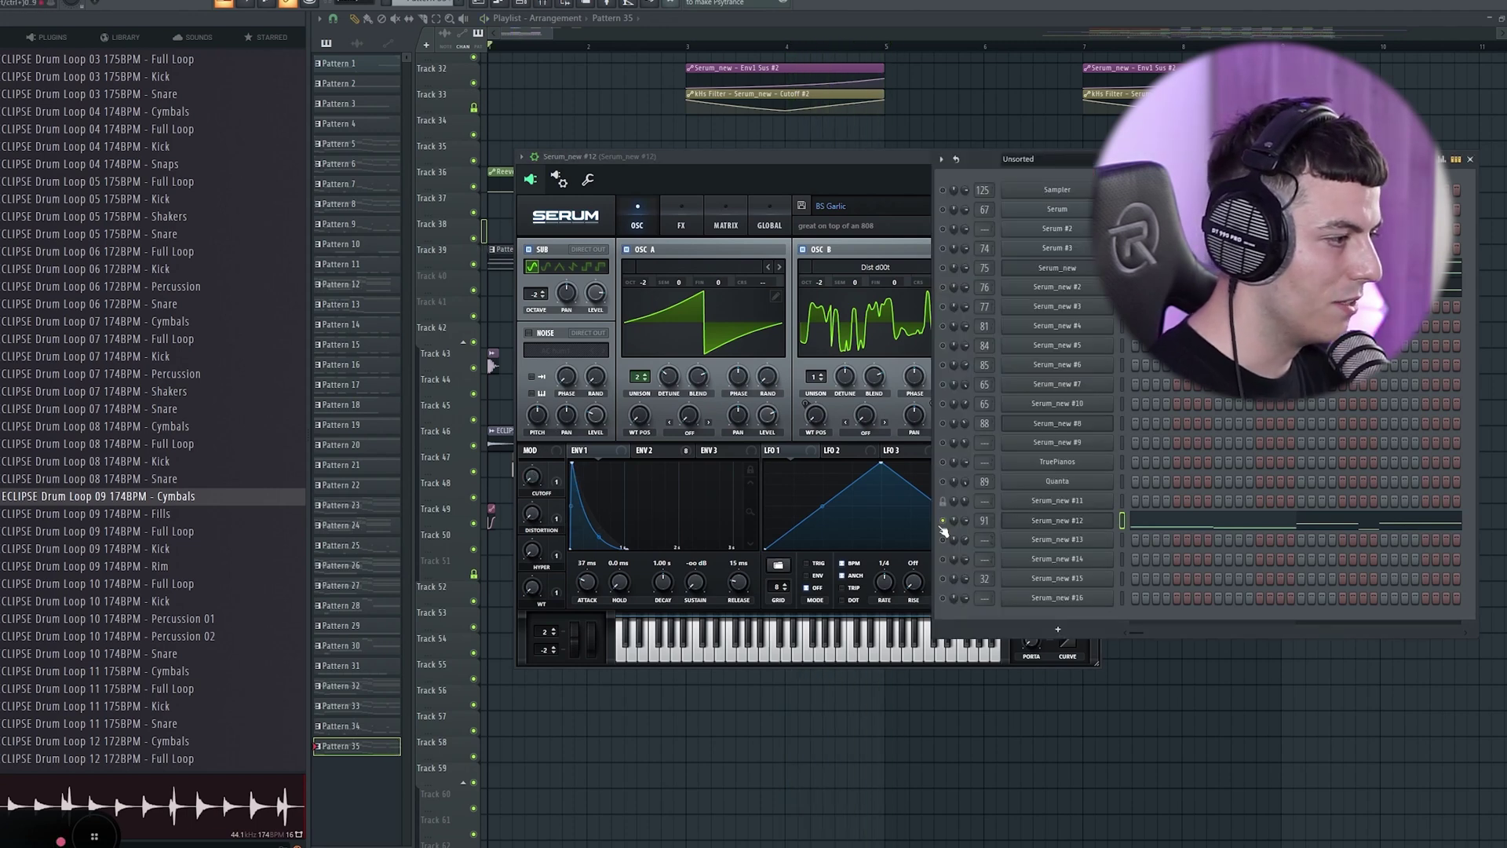
Delete the short C5 and B5 notes in bar 4 of the Serum_new #12 melody
left_click(1148, 525)
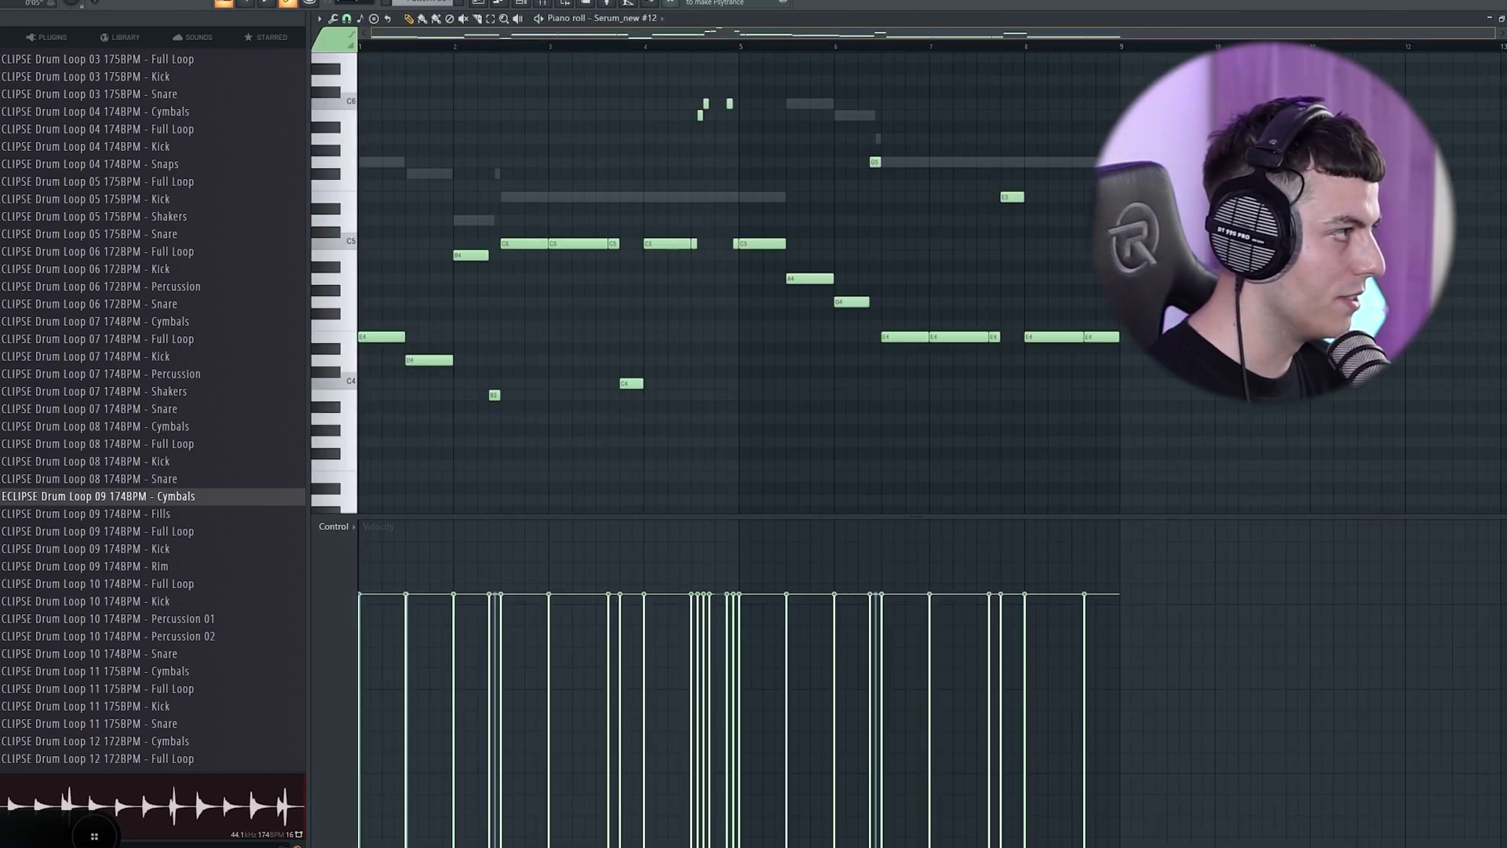
scroll(915, 301, "up", 2)
scroll(914, 301, "up", 5)
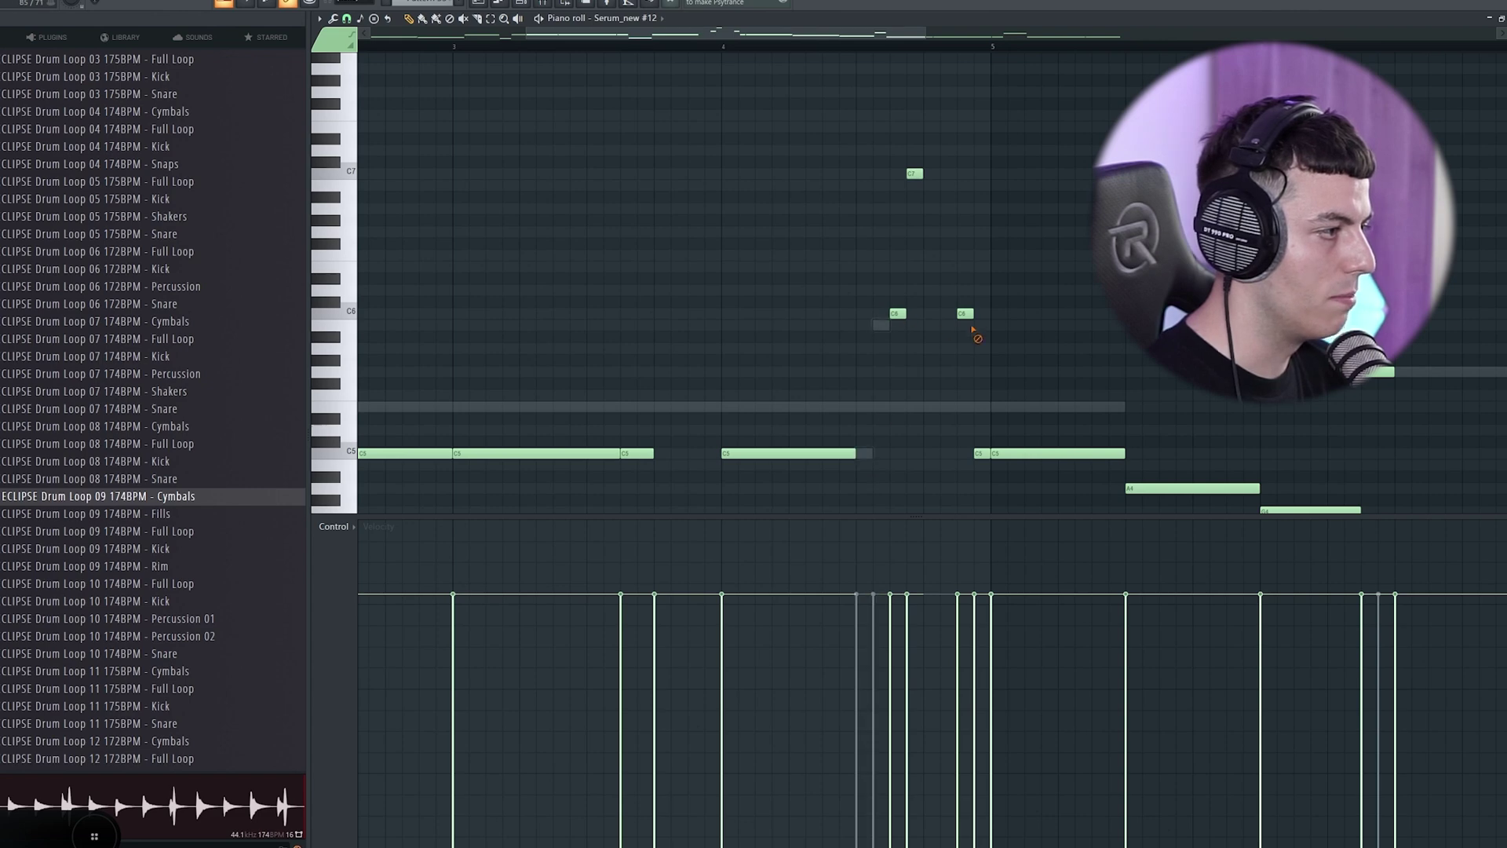
Add a Frequency Shifter to slot 6 of the Serum_new mixer track, between RC-20 Retro Color and kHs Filter
key("F7")
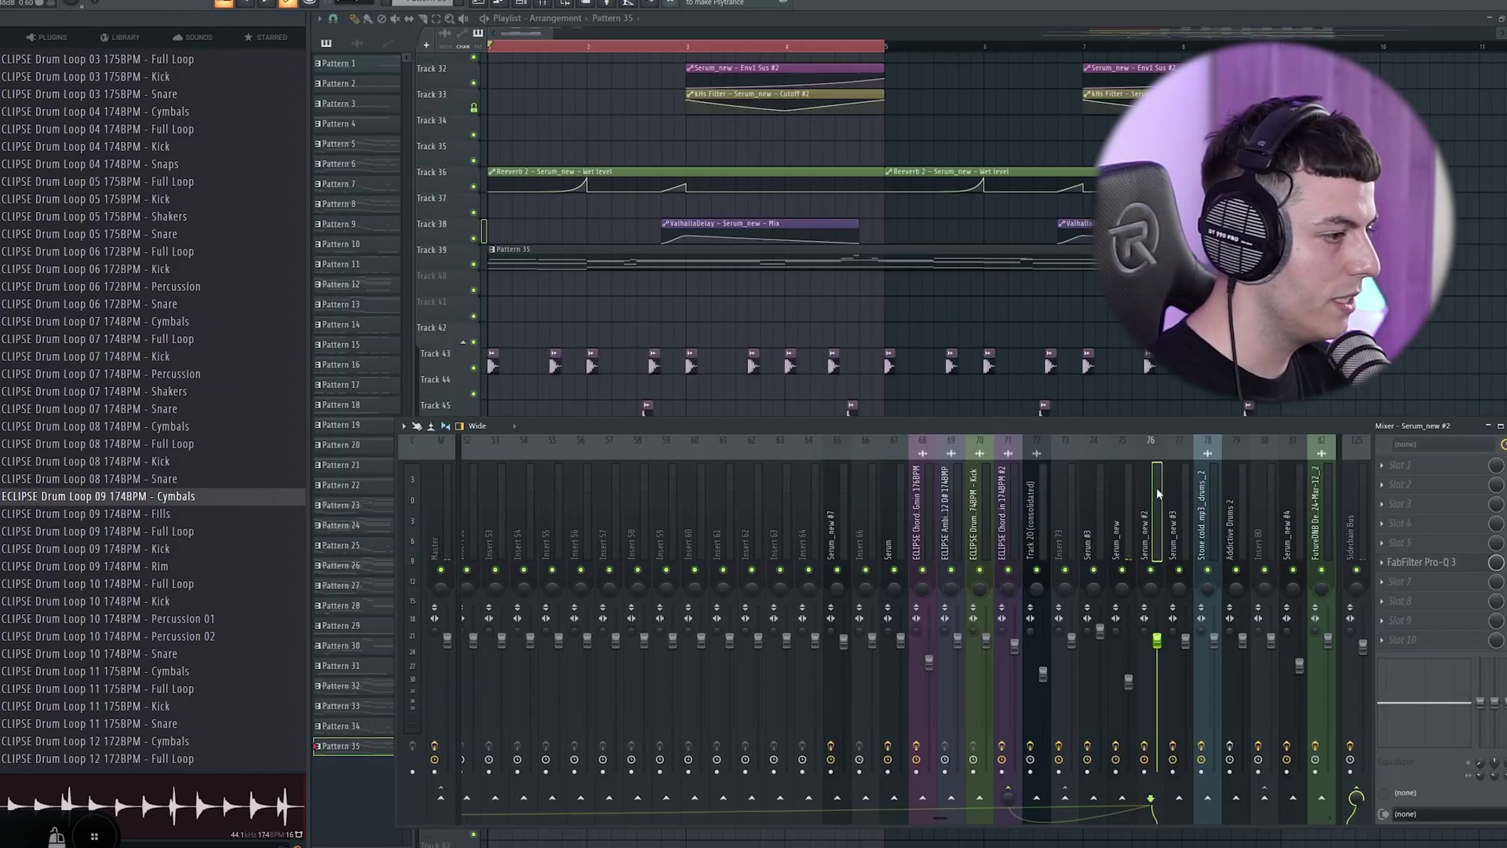
left_click(1125, 797)
key("Left")
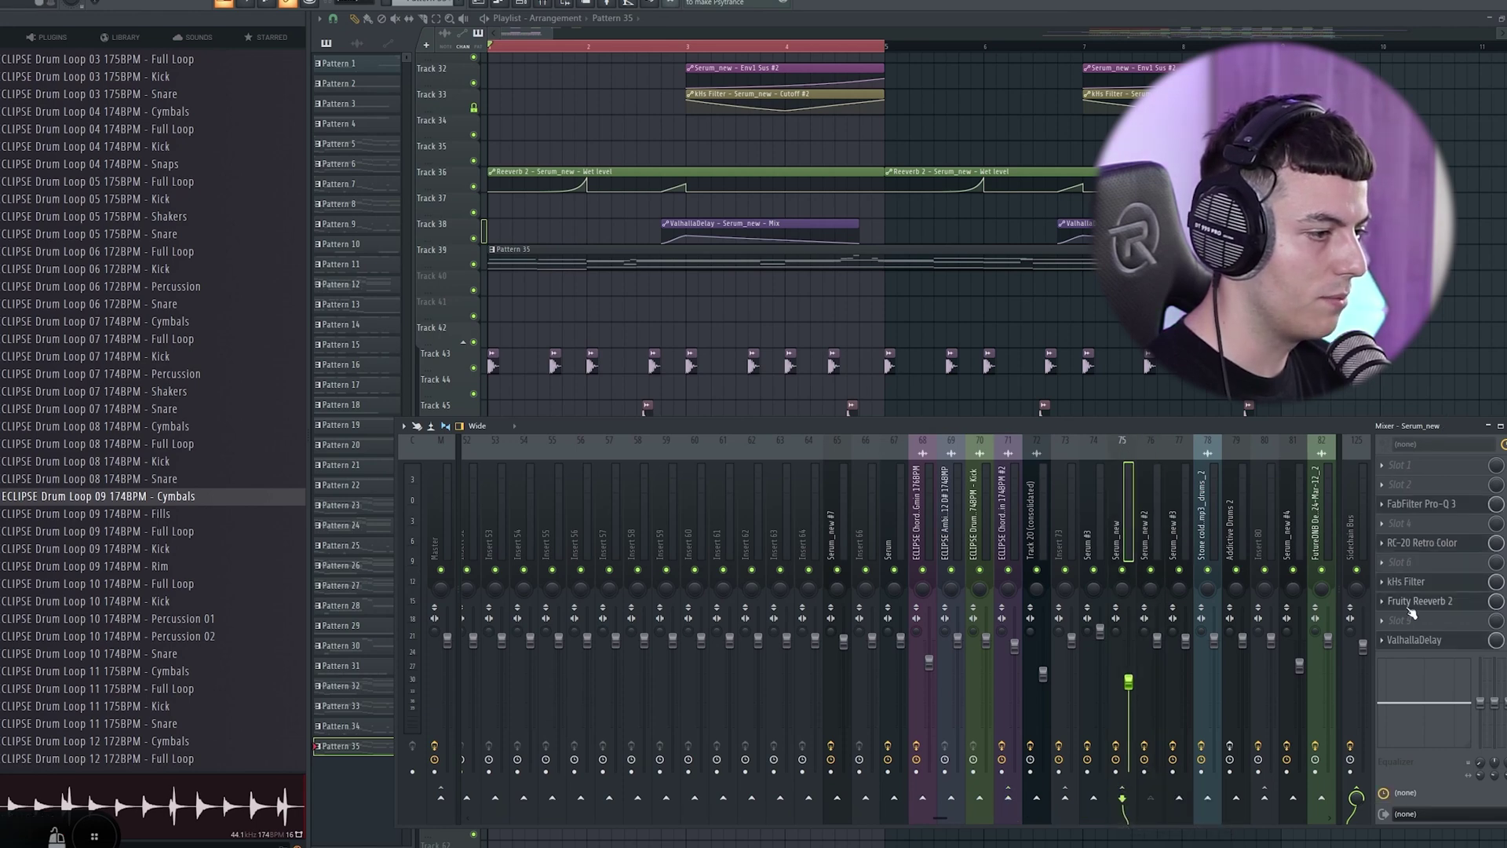
left_click(1407, 562)
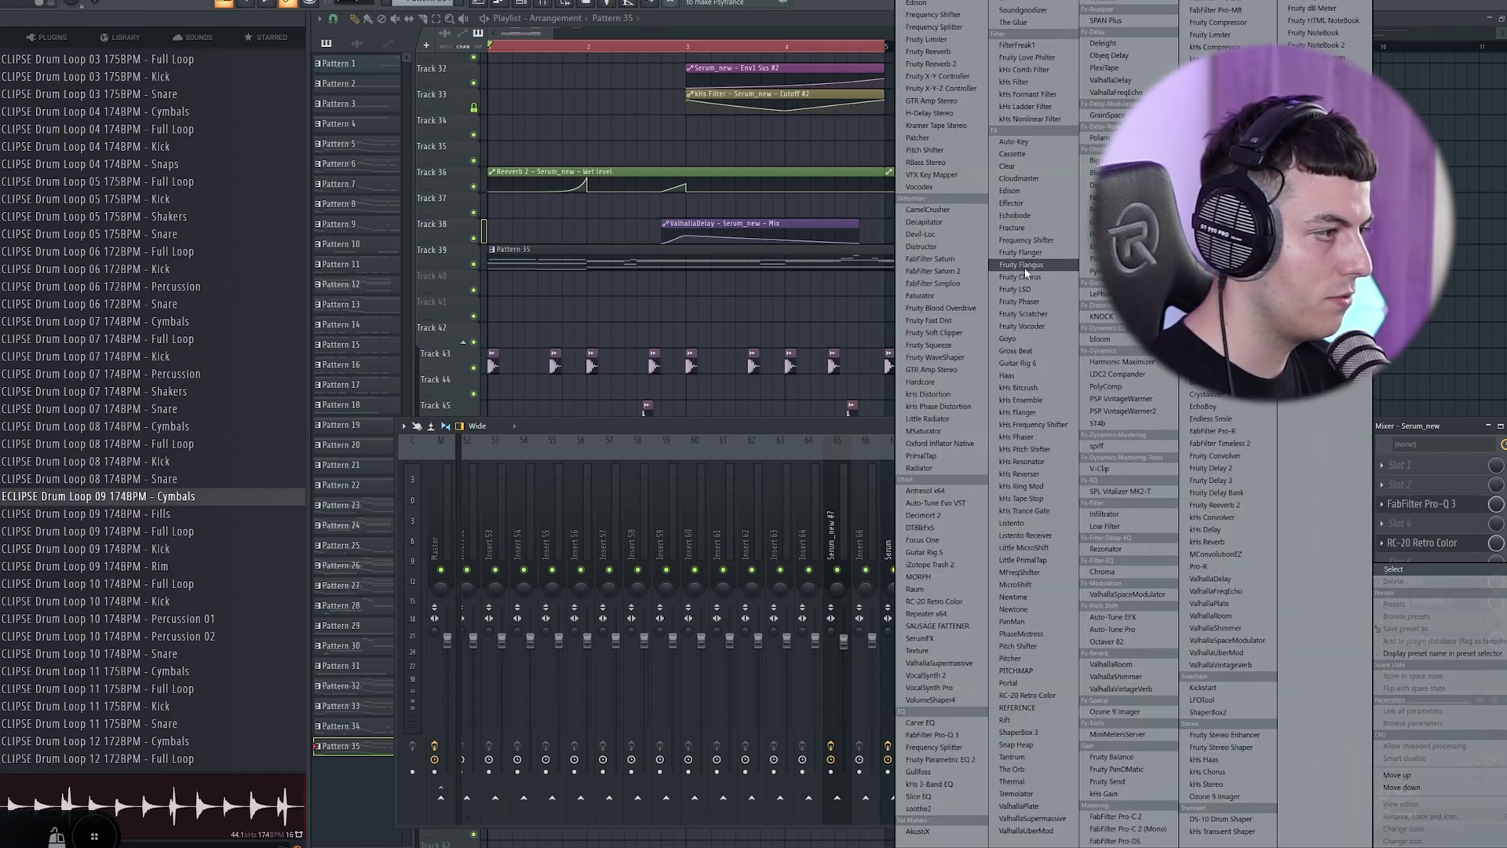
left_click(1025, 240)
Play the bars 1 to 4 loop repeatedly to audition the Frequency Shifter at 200Hz on Serum_new
key("space")
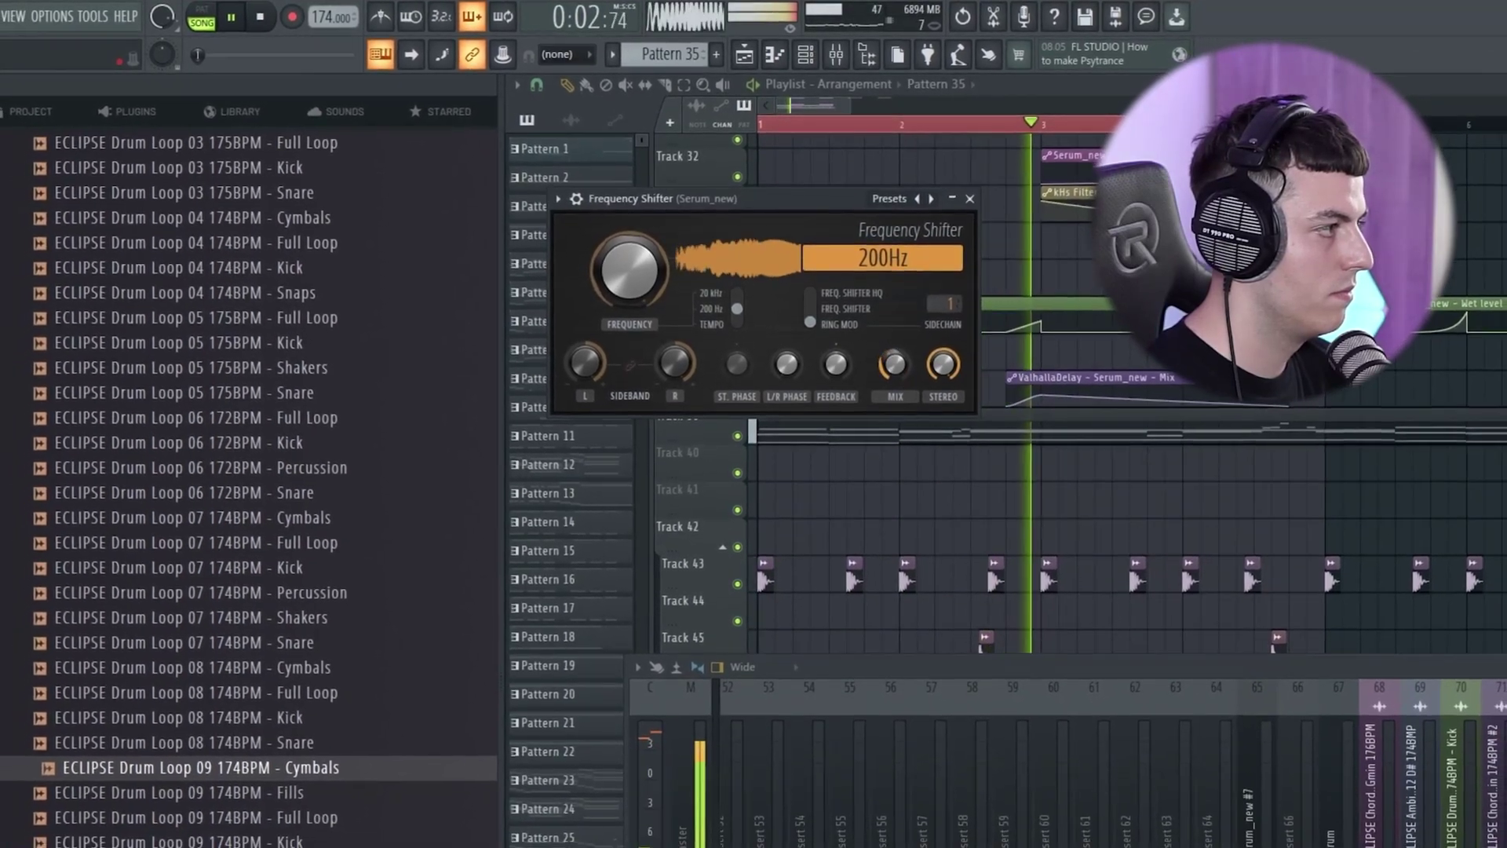
key("space")
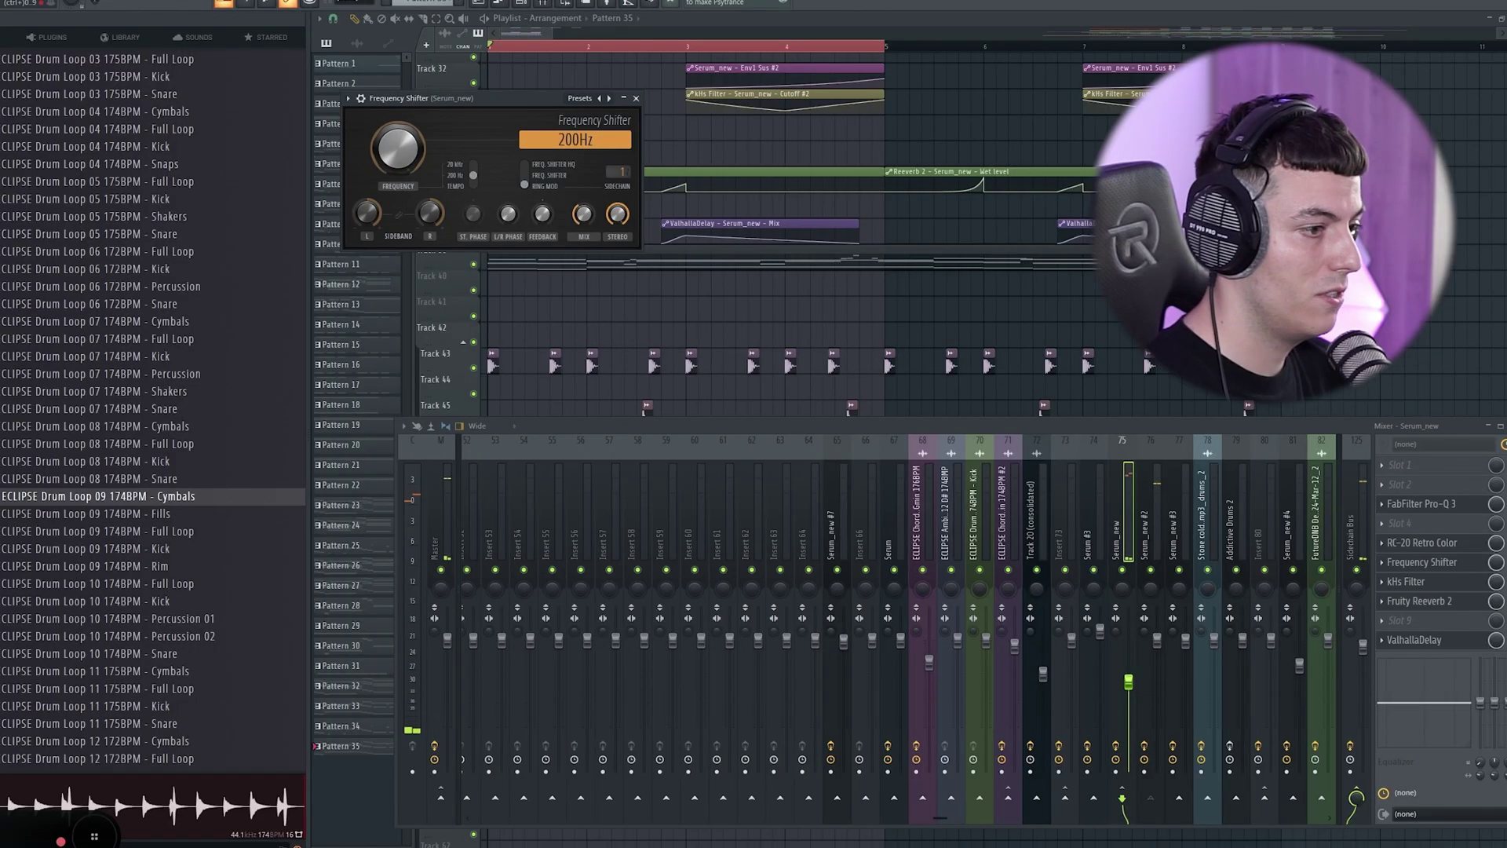
key("space")
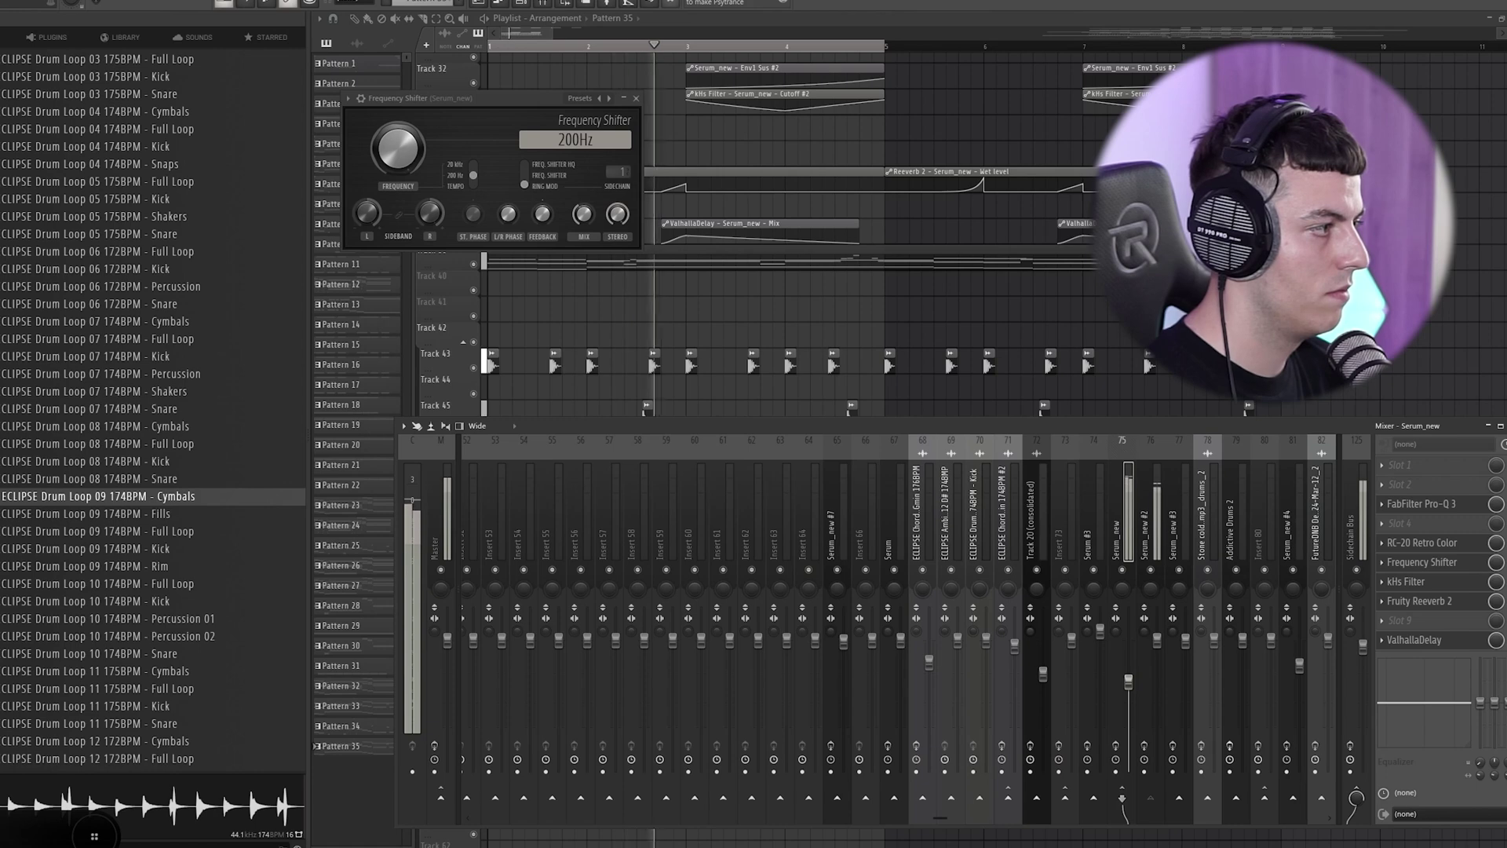
key("space")
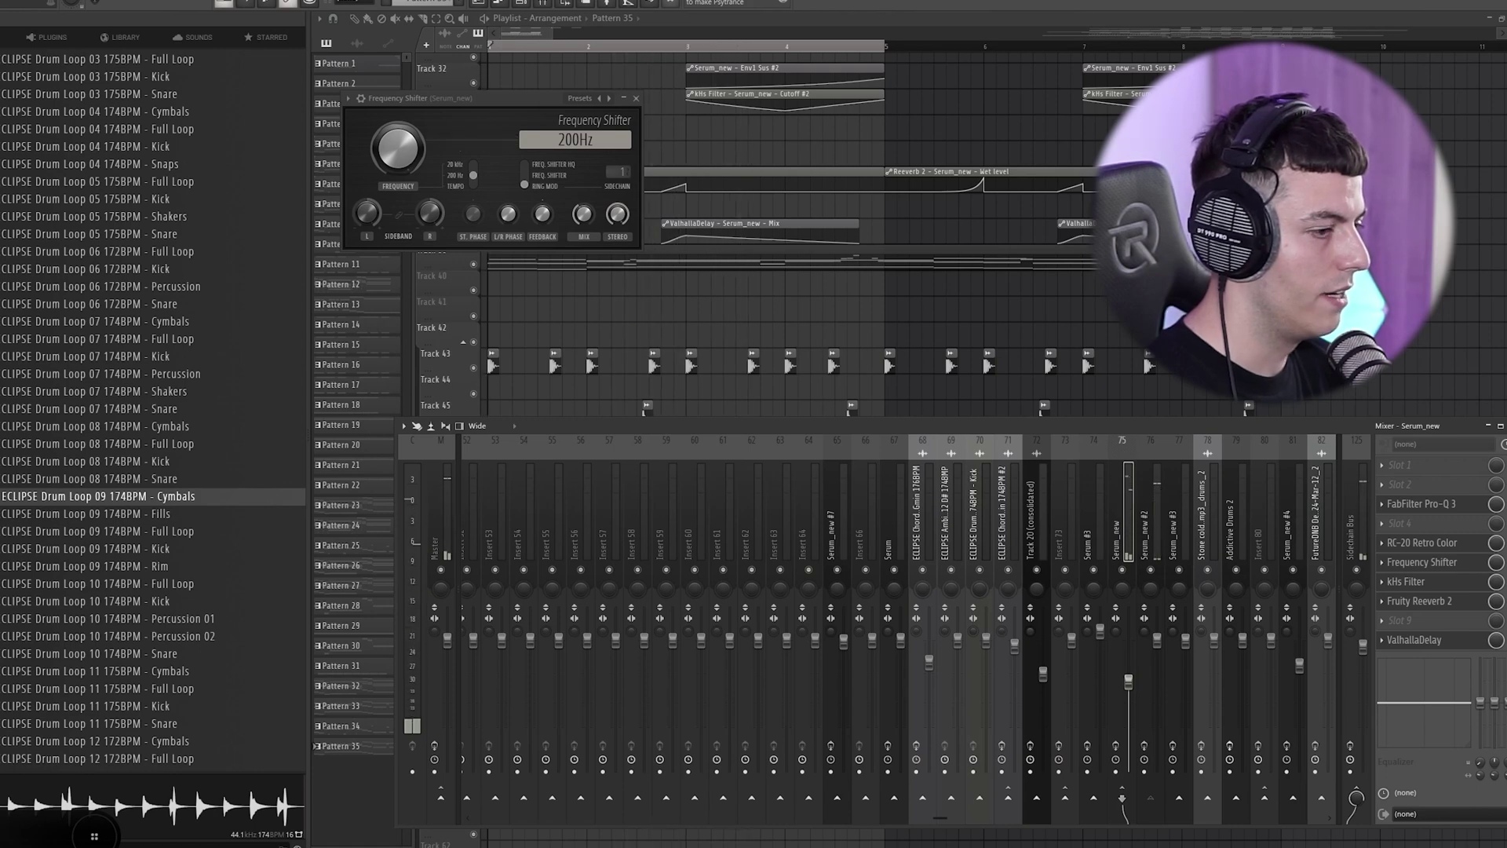
key("space")
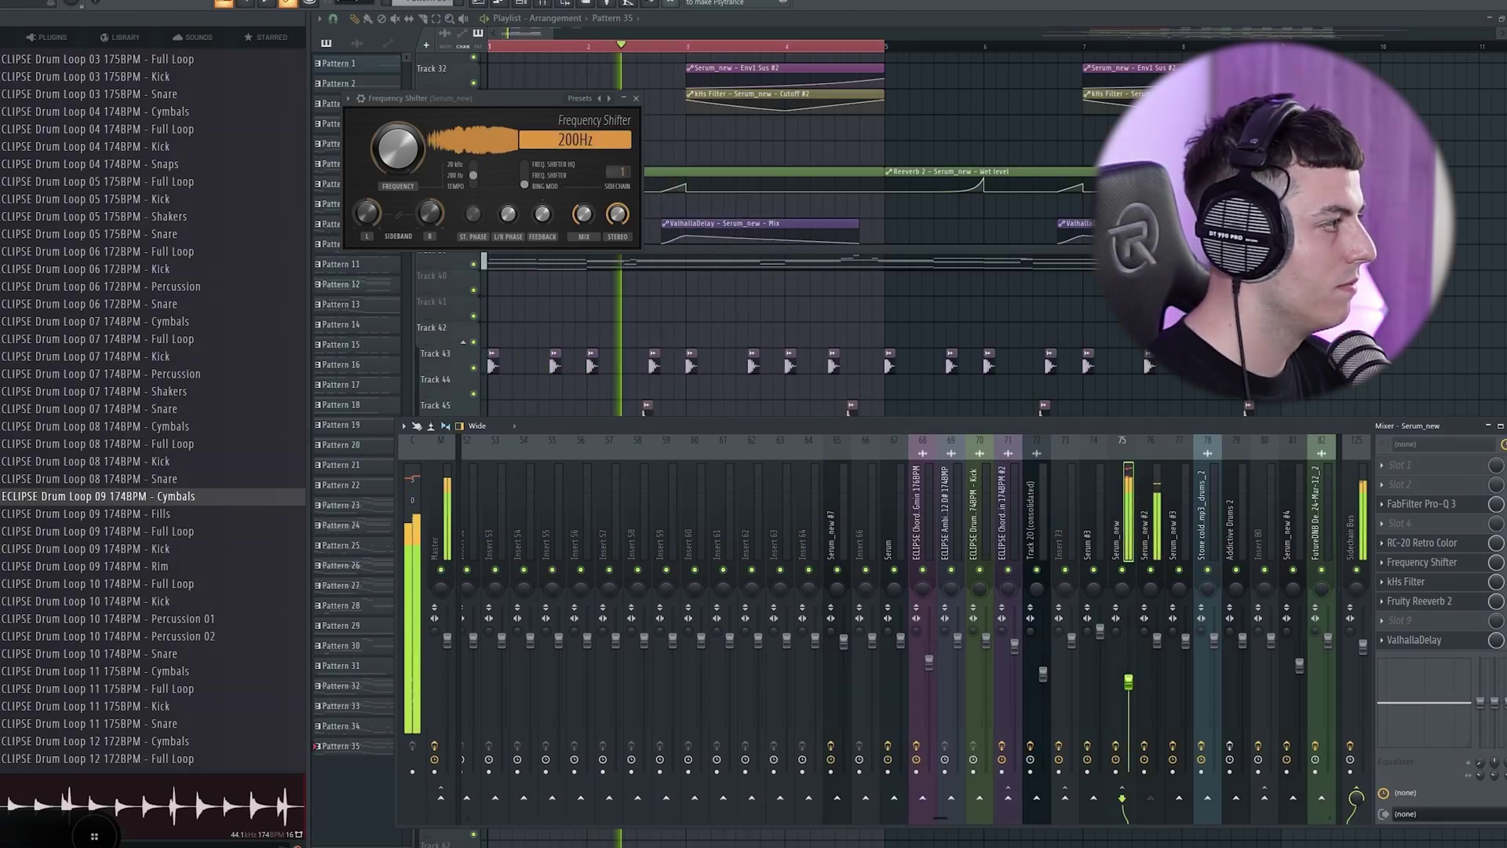
Stop the playback and mark bars 1 to 2, followed by bars 3 to 4, as the playlist time selection
key("space")
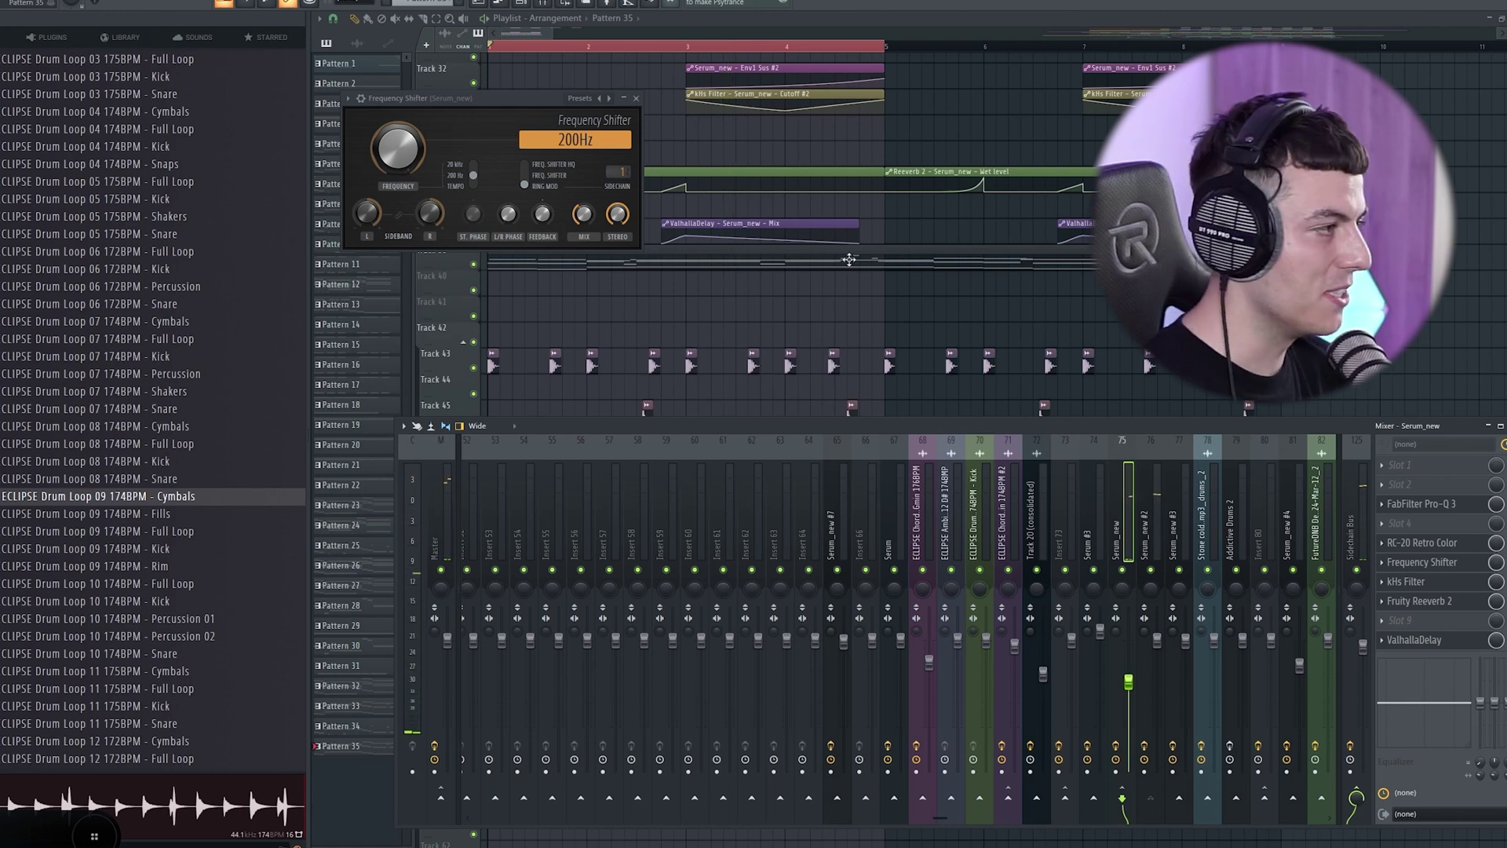
right_click(593, 46)
scroll(589, 47, "down", 2)
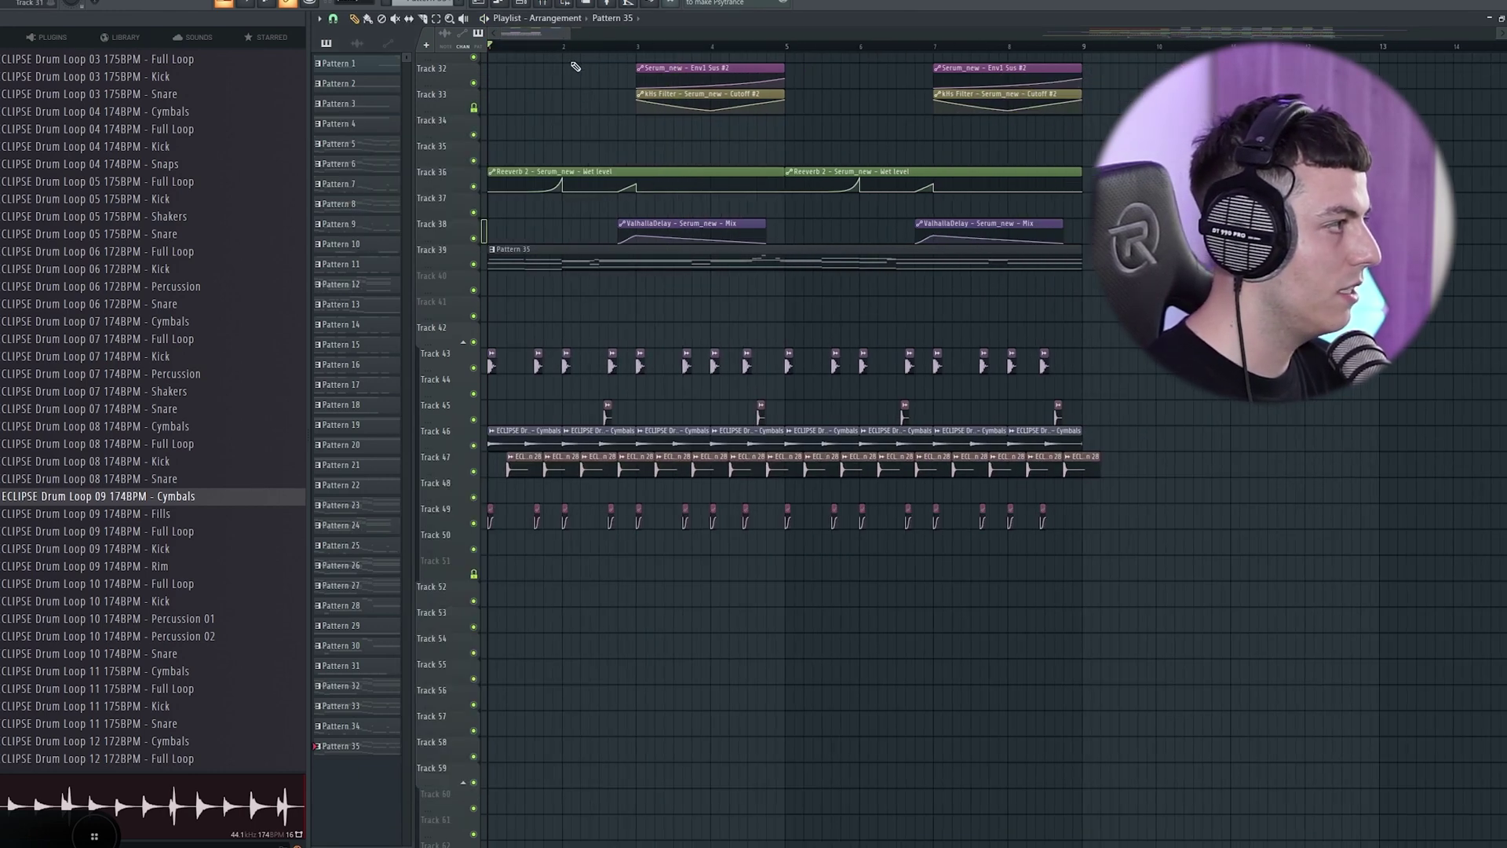
scroll(588, 47, "up", 1)
left_click_drag(664, 45, 388, 73)
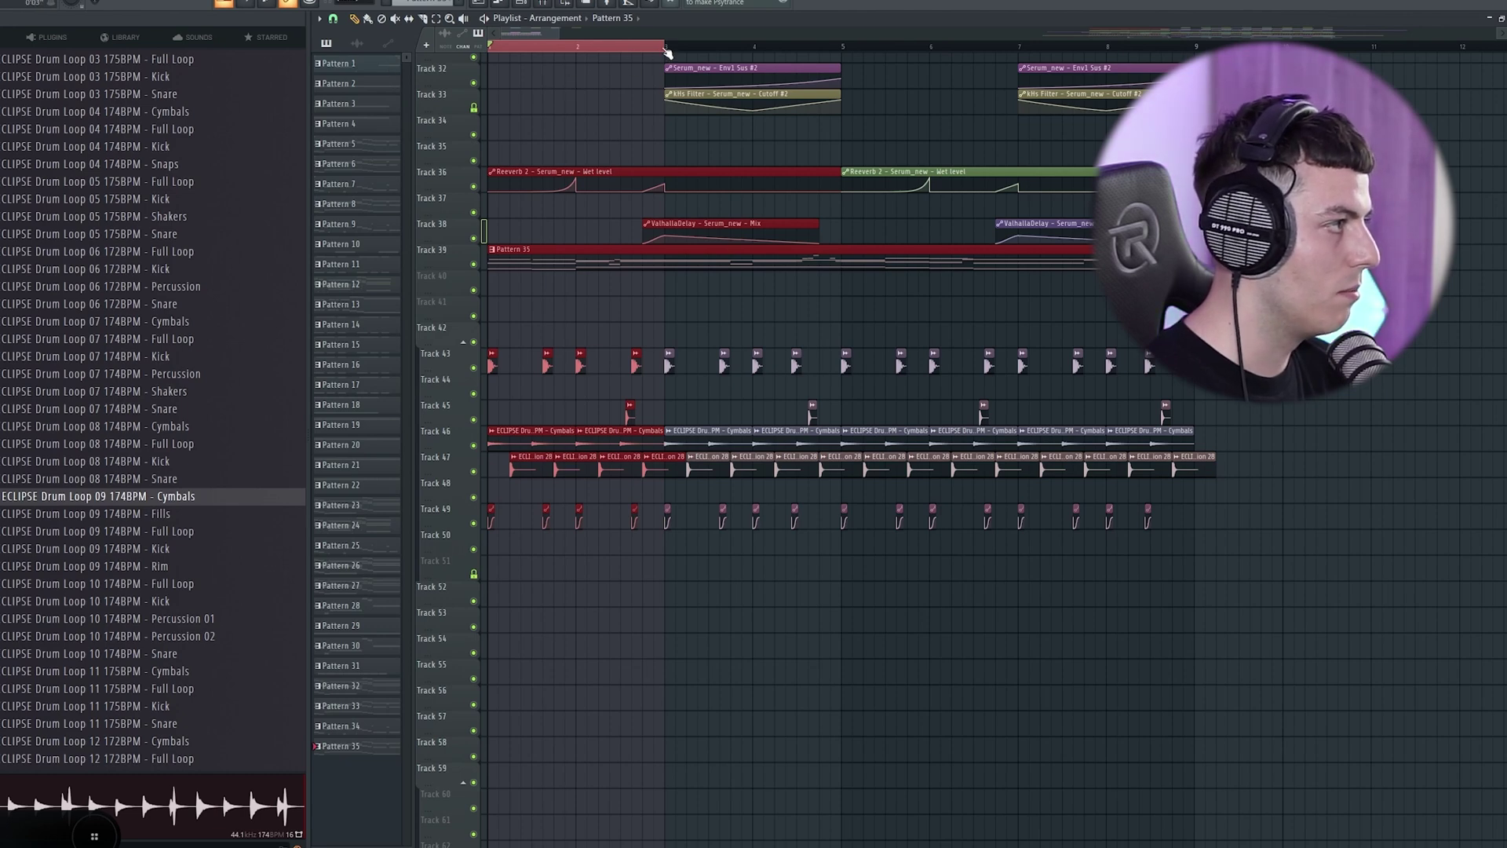
left_click_drag(665, 47, 843, 51)
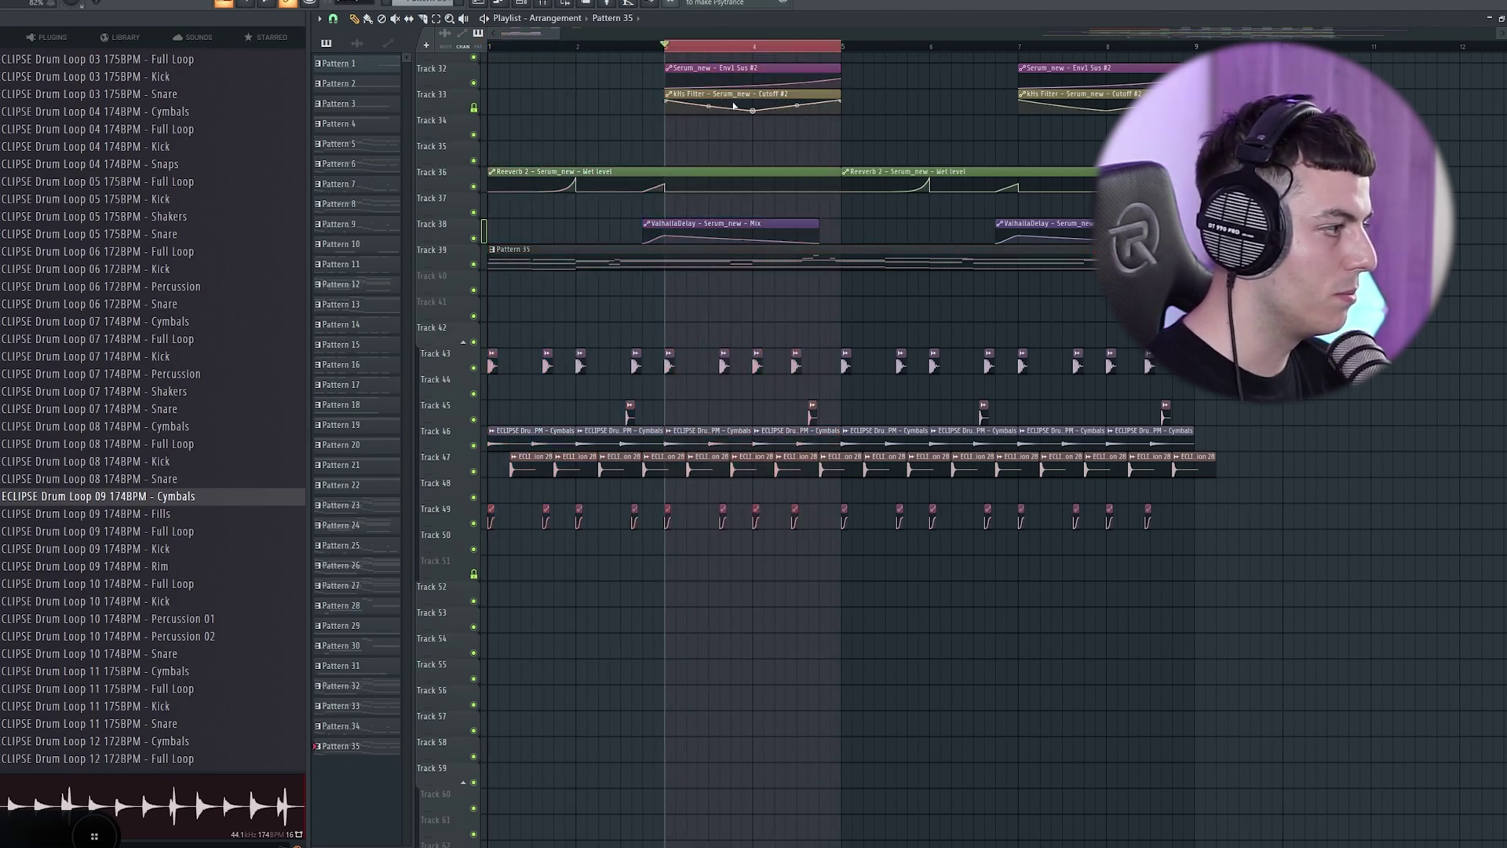
Clear the time selection and play bars 3 and 4 to audition the melody pattern on Track 50
left_click(638, 45)
key("space")
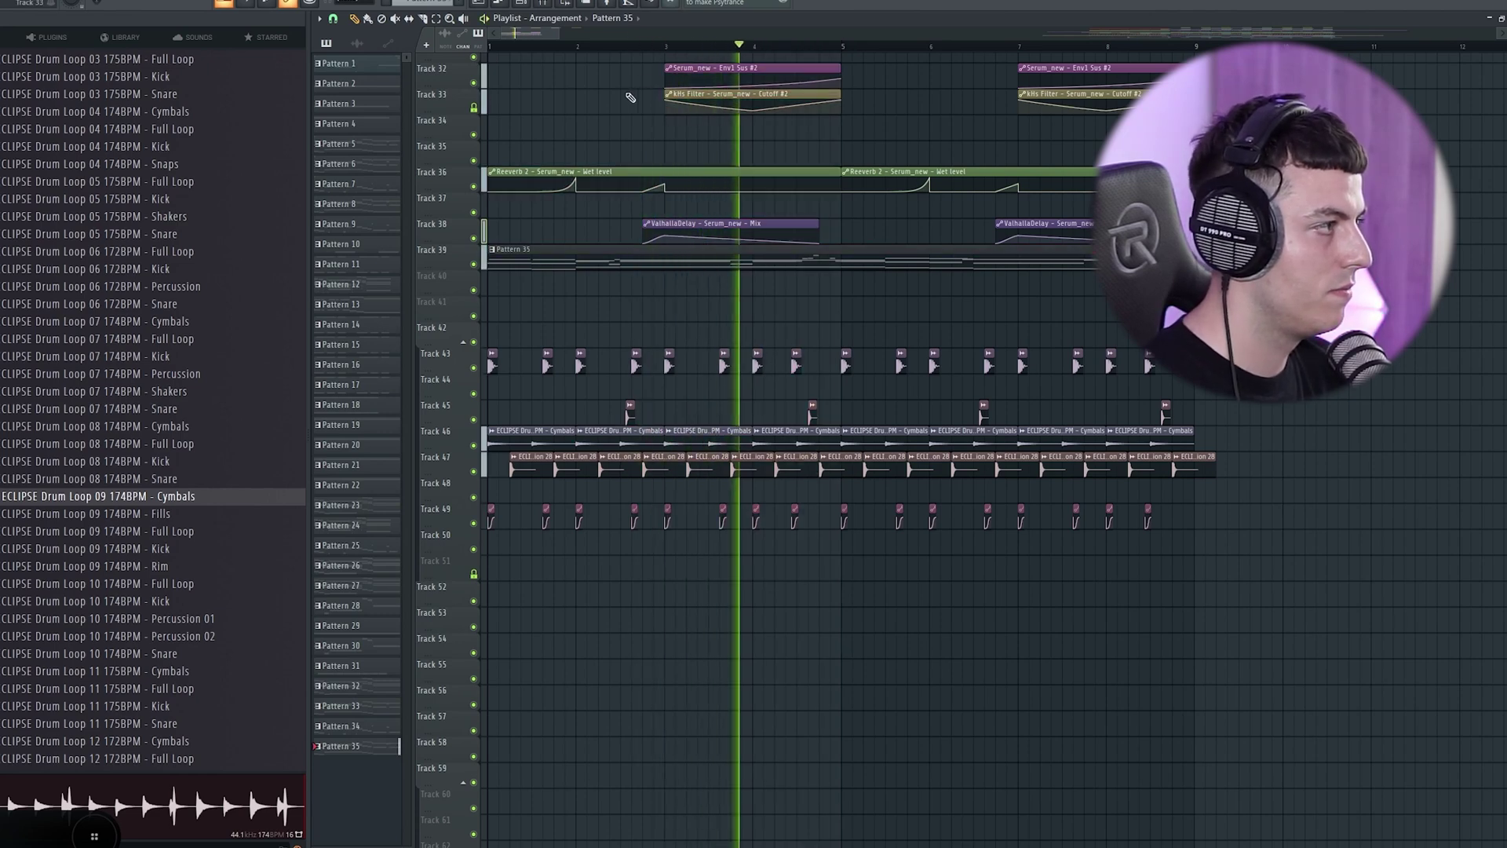
scroll(575, 100, "down", 2)
key("space")
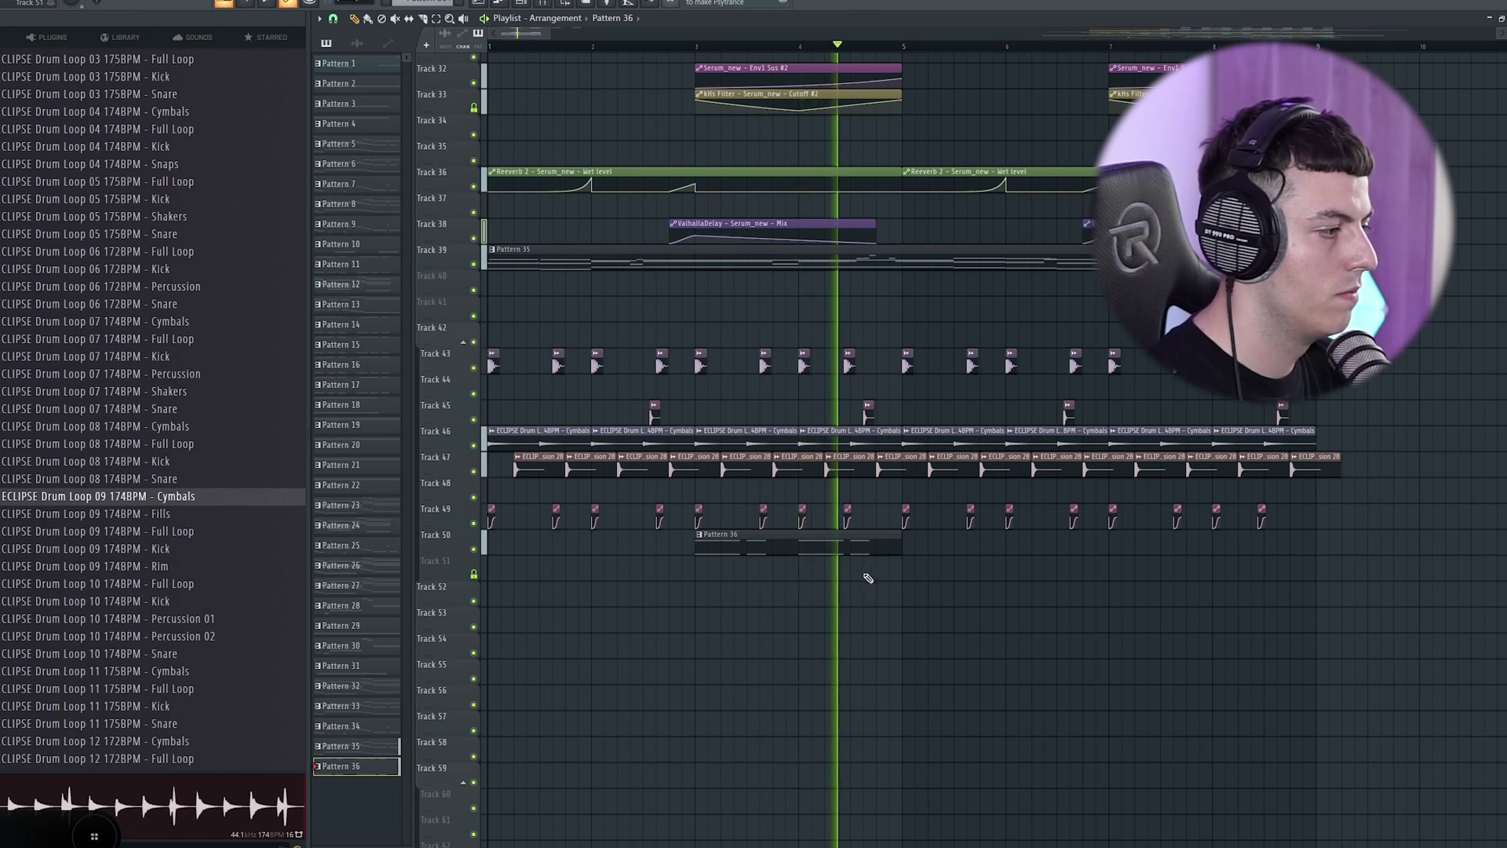
left_click(695, 49)
key("space")
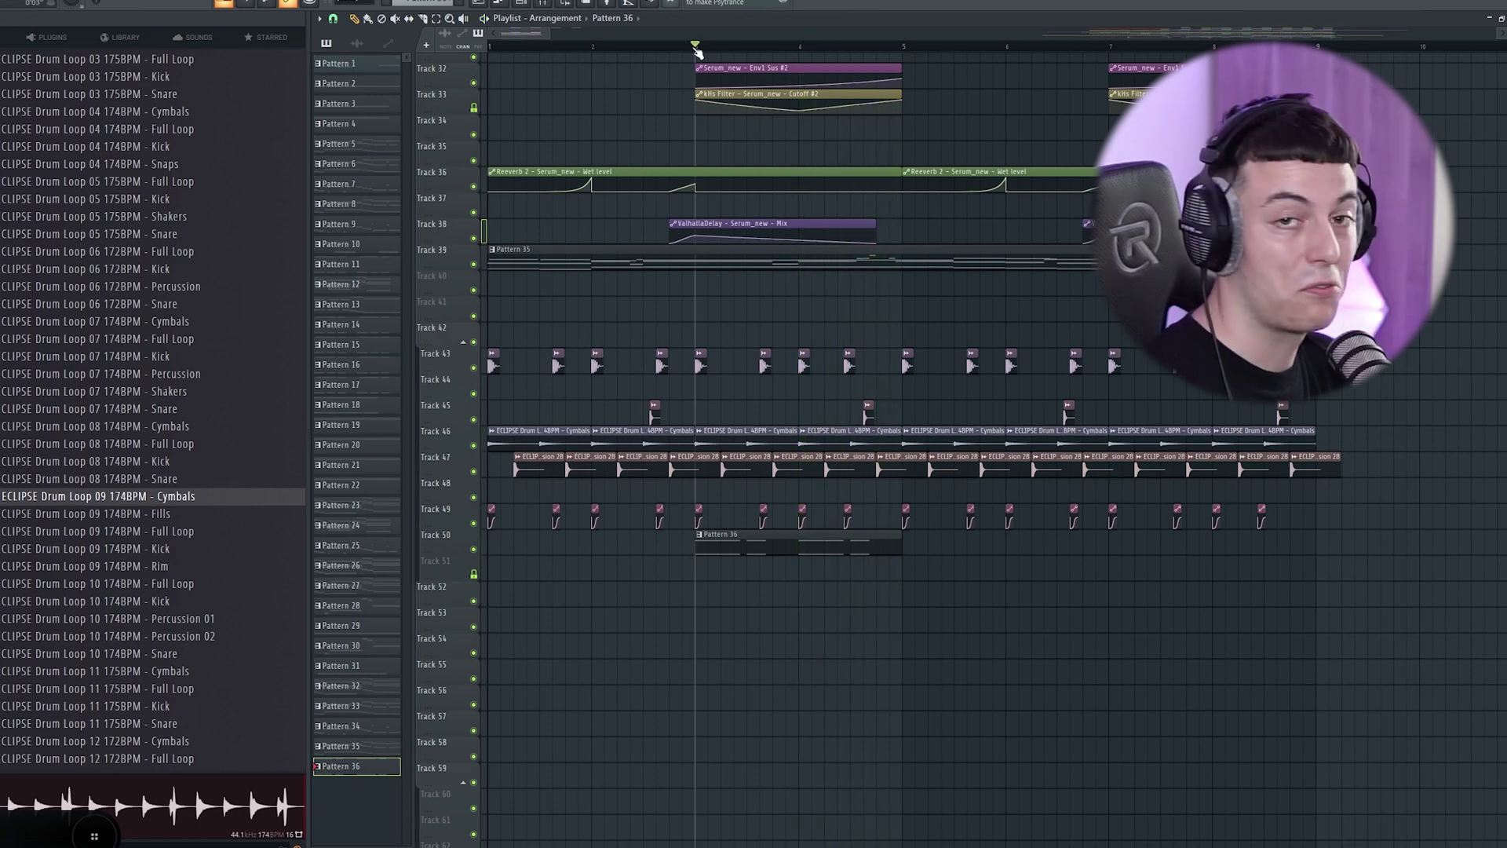
Open the Serum_new #16 instrument of Pattern 36 and load the PL Deeper preset
double_click(722, 531)
left_click(1023, 599)
left_click(797, 201)
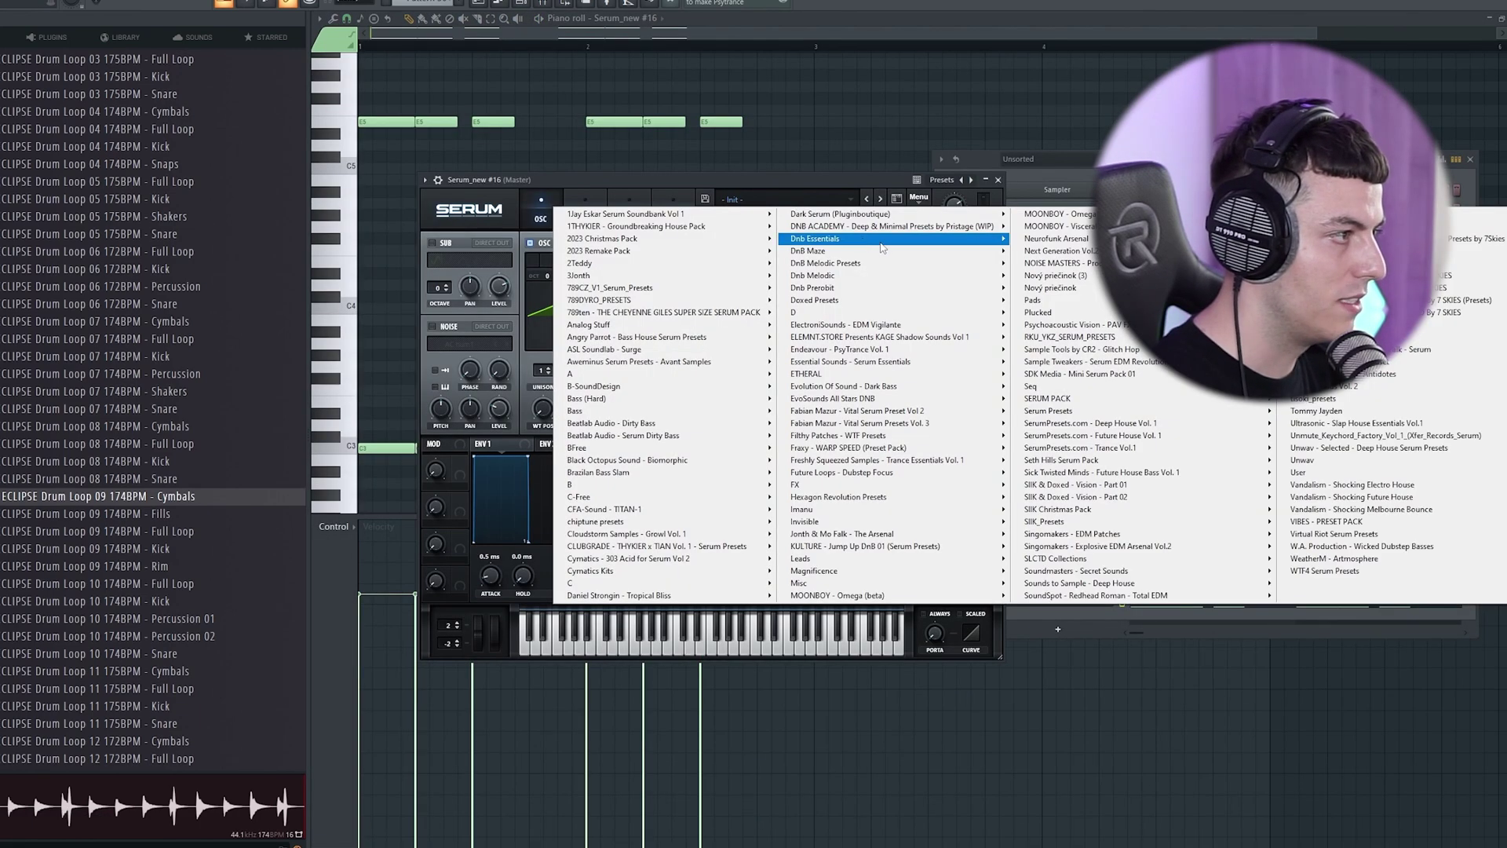
mouse_move(877, 244)
left_click(1271, 424)
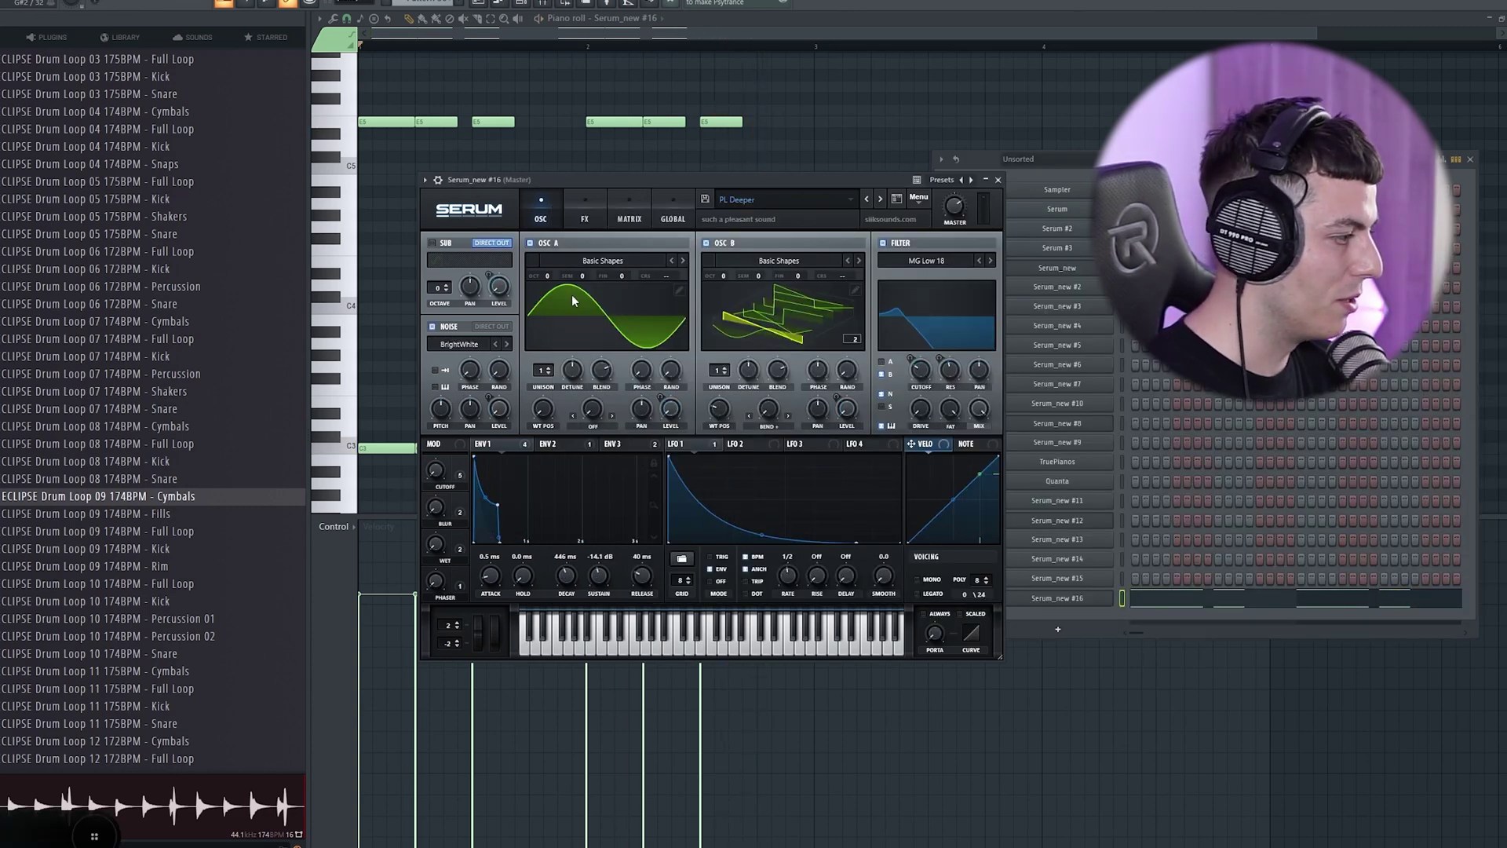
left_click(439, 181)
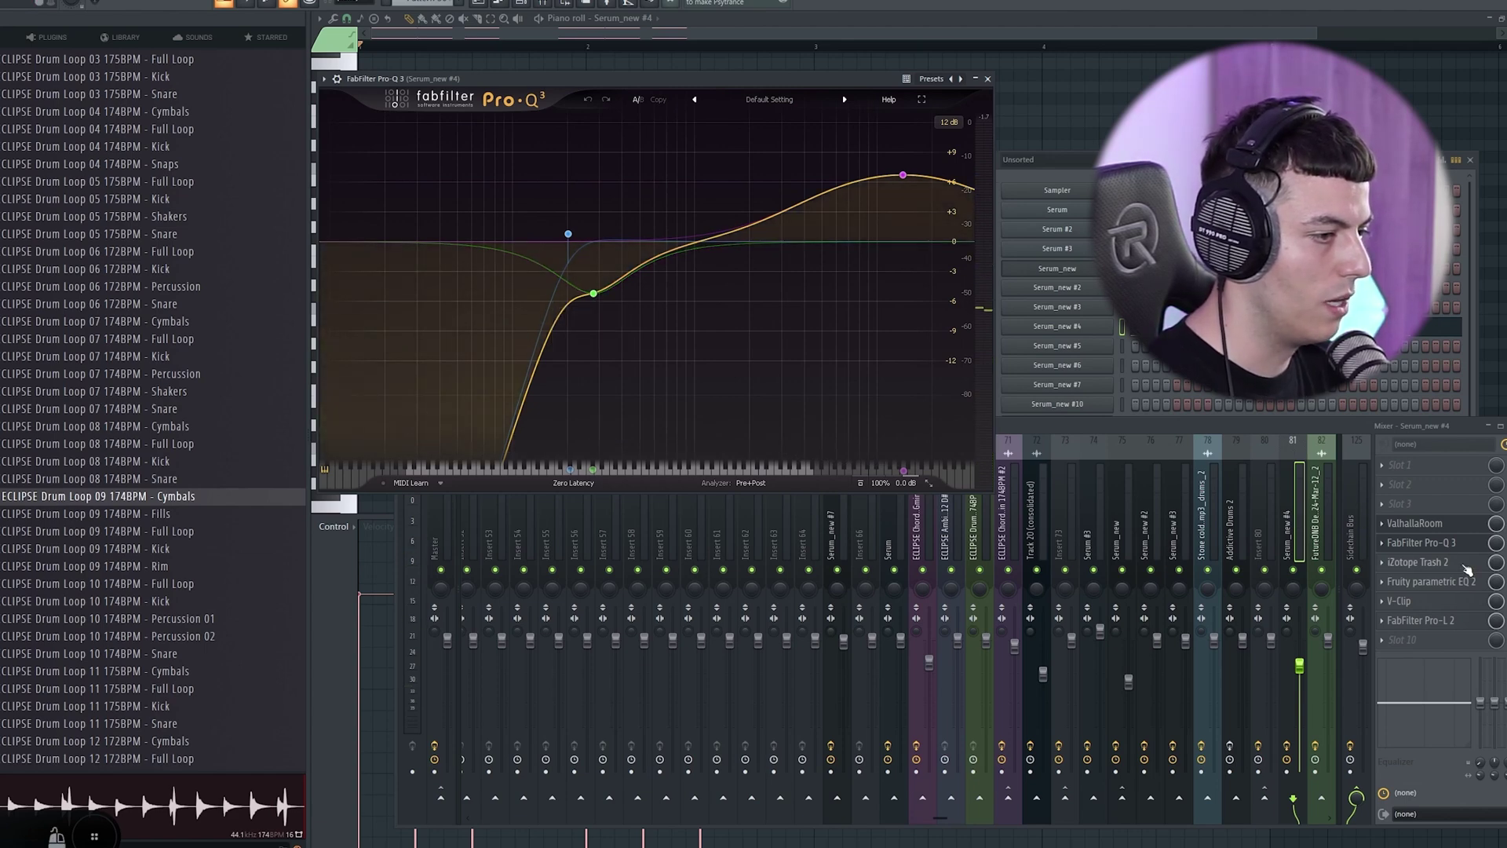
Examine the three distortion bands of iZotope Trash 2 on the Serum_new #4 mixer track and play the pattern
left_click(1465, 565)
left_click(784, 395)
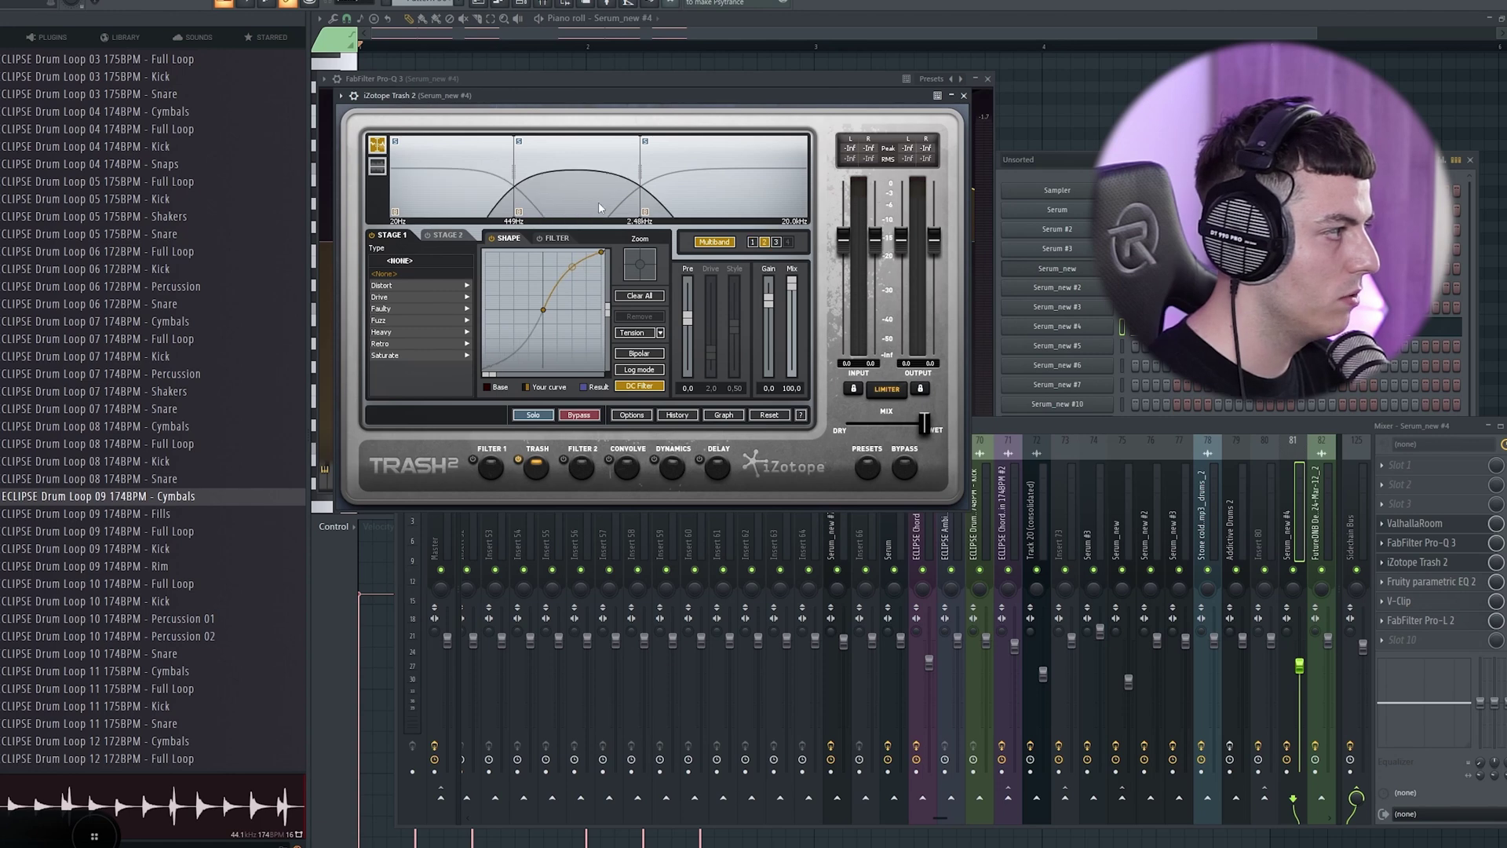
left_click(705, 177)
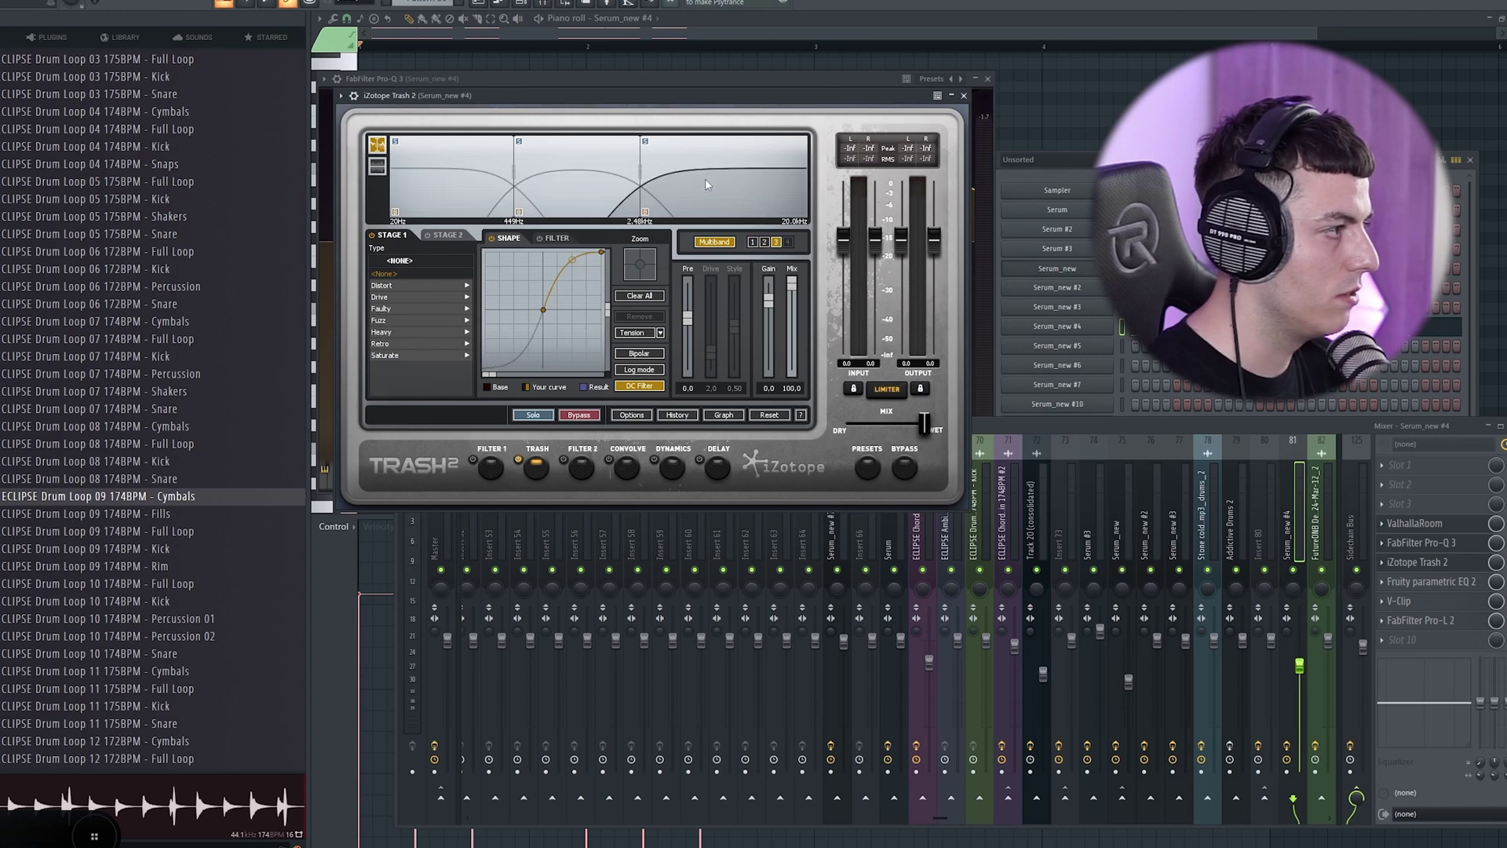
left_click(611, 198)
left_click(462, 198)
key("space")
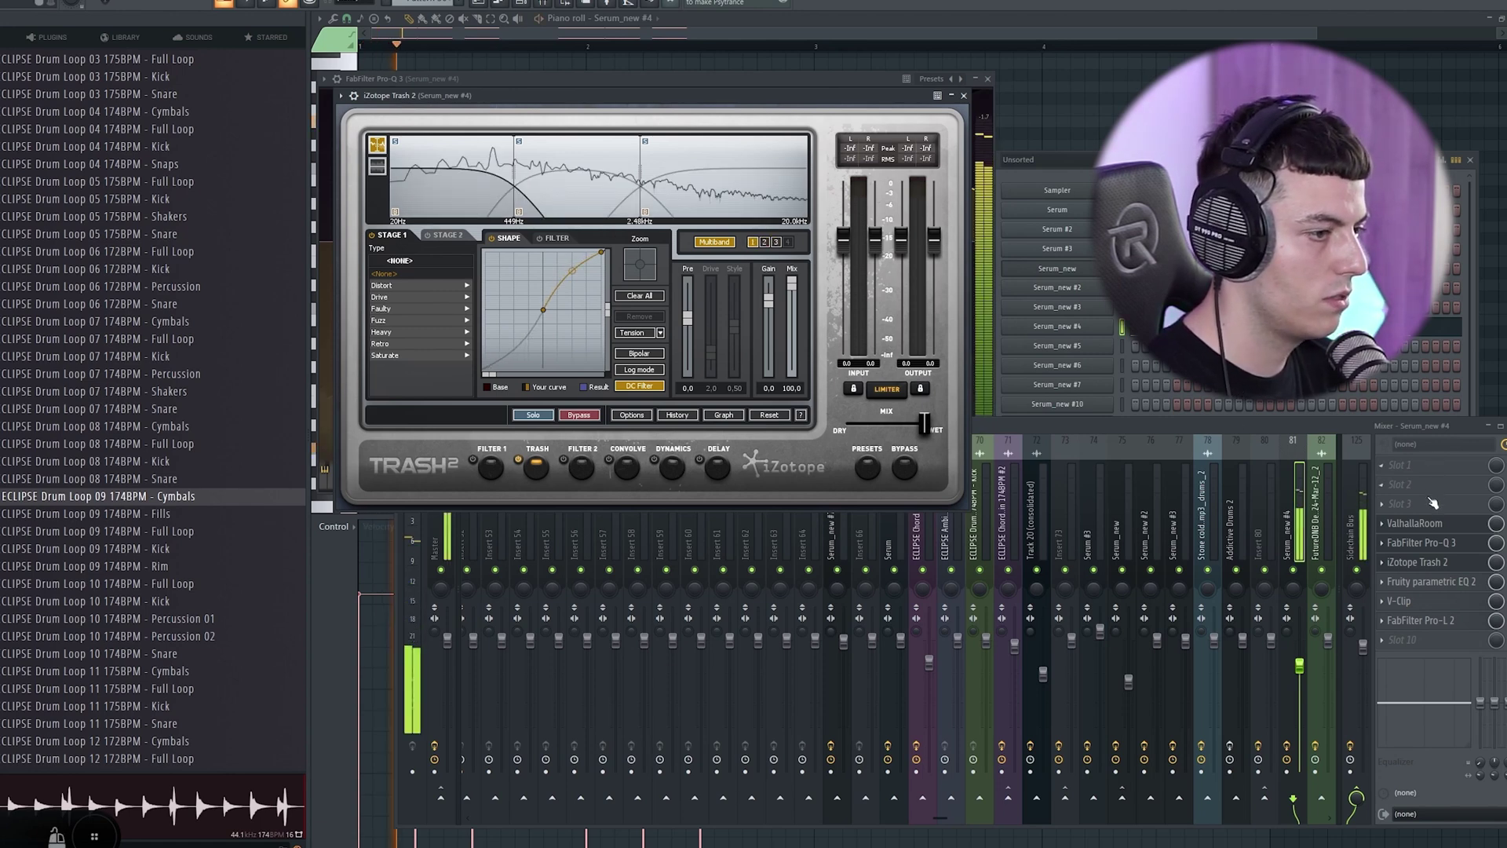
Examine the Fruity parametric EQ 2 and V-Clip settings on the Serum_new #4 mixer track
left_click(1429, 581)
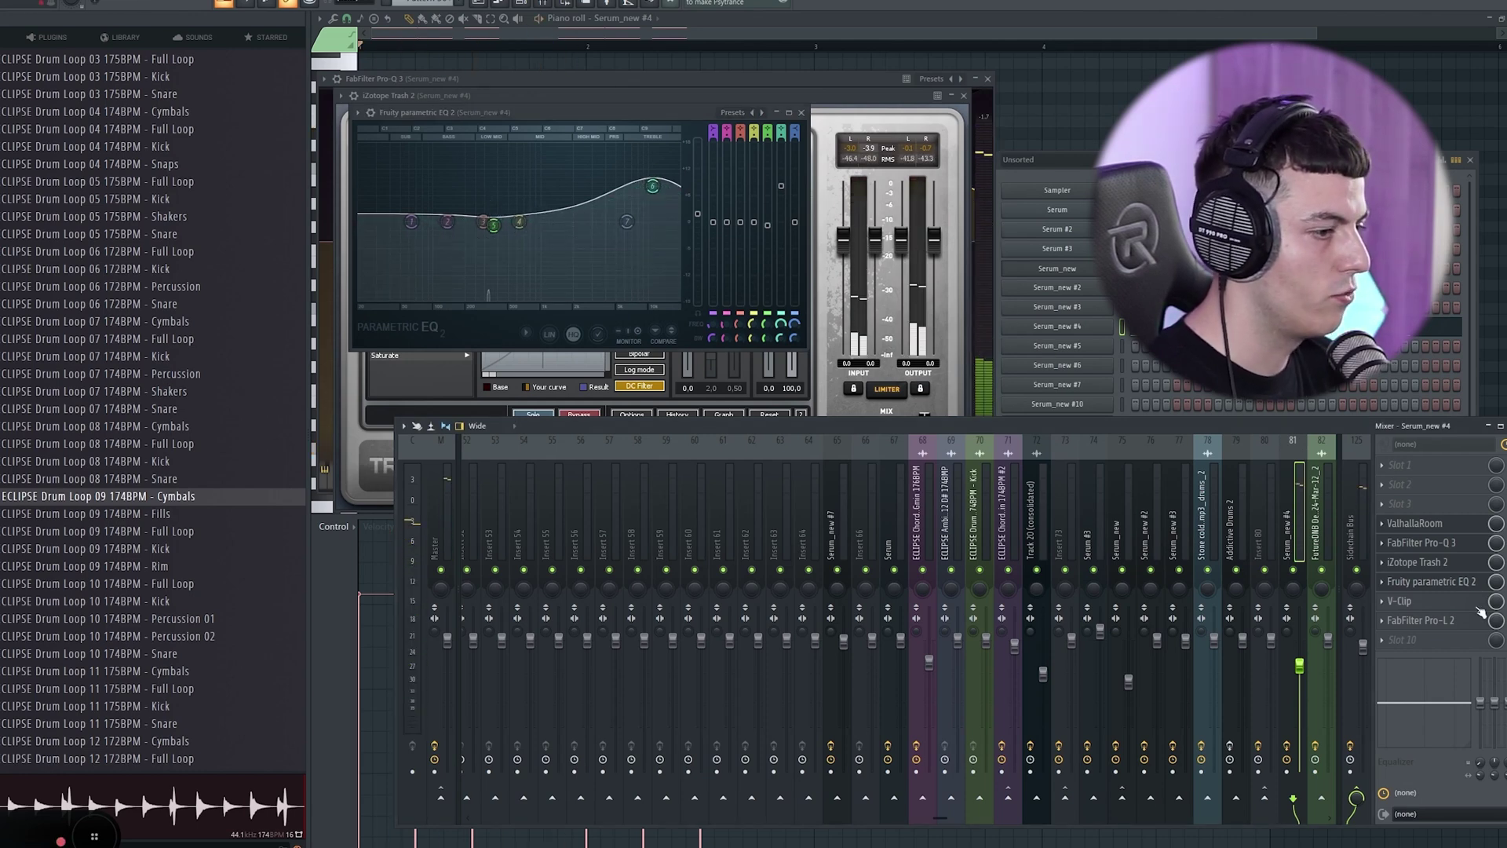
left_click(1453, 602)
left_click(638, 196)
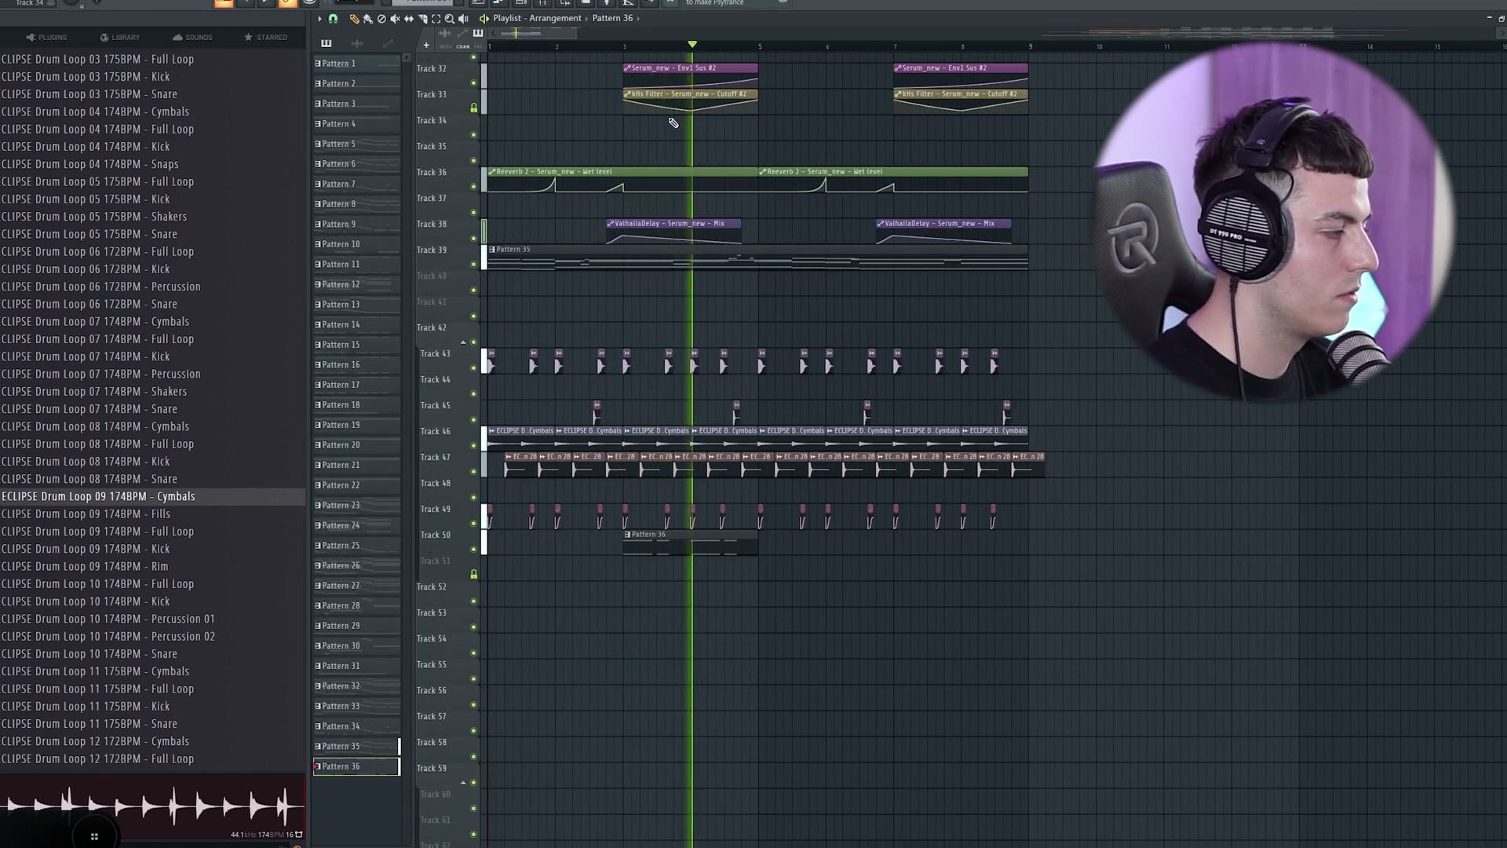
Stop the playback and select bars 3 to 4 in the playlist for looping
key("space")
left_click(623, 46)
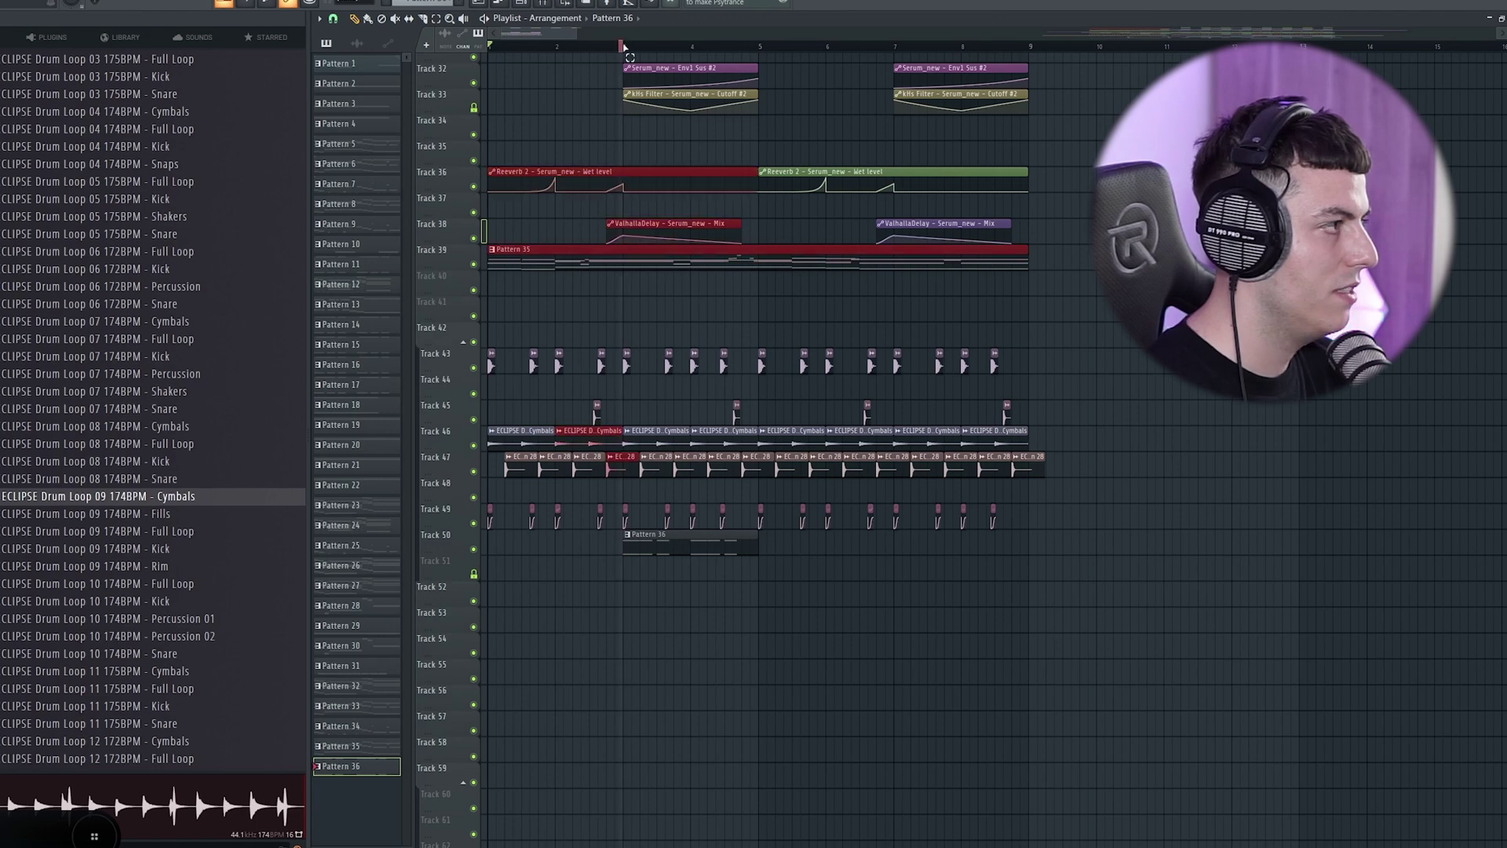
left_click_drag(624, 47, 758, 56)
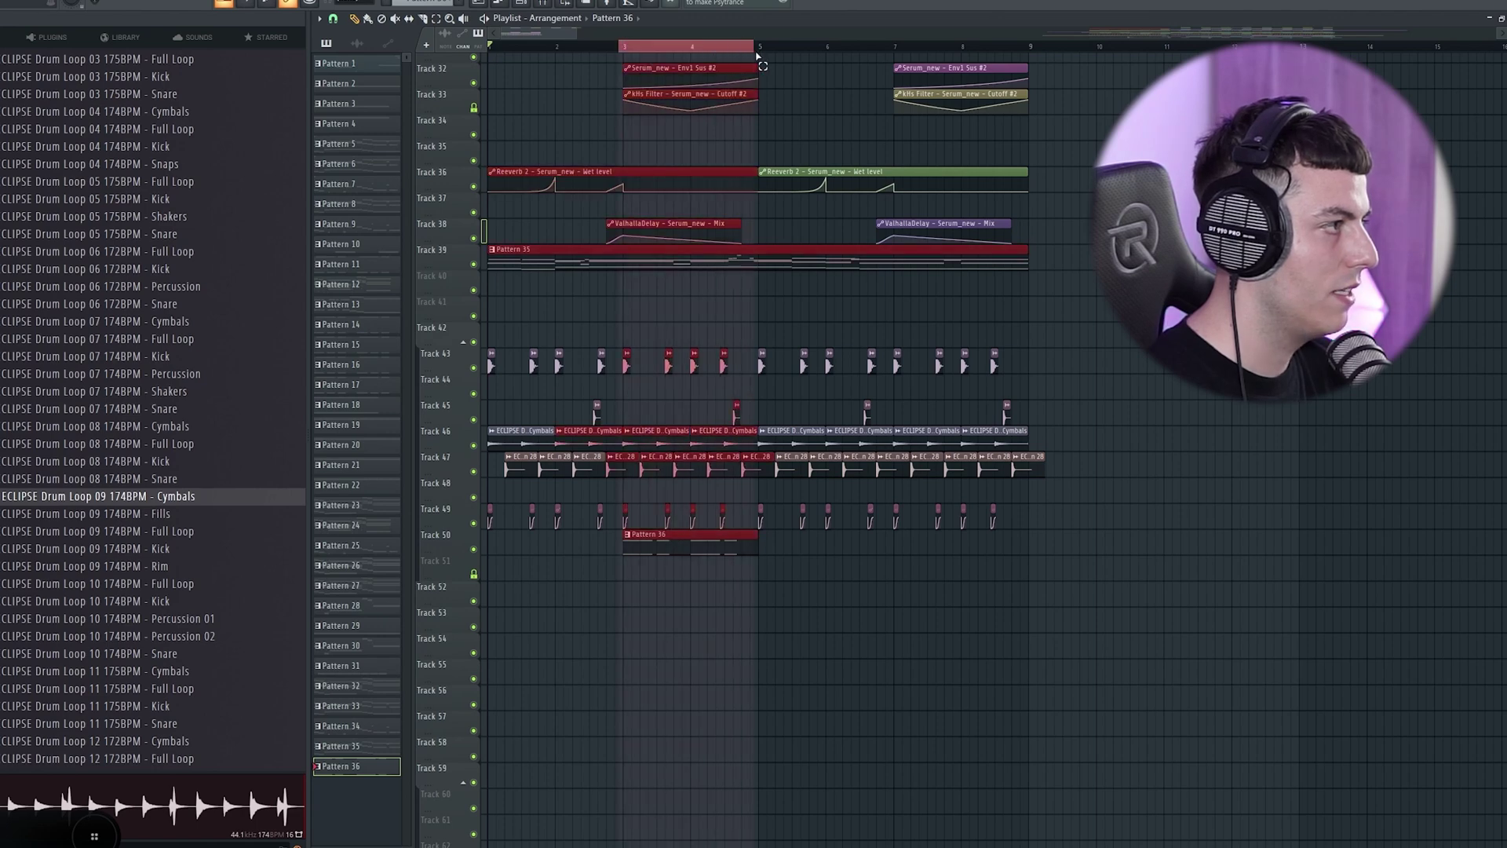
Shift all Pattern 36 notes one sixteenth later and move each bar's first C3 note back to the bar start
double_click(640, 546)
key("ctrl+a")
left_click_drag(397, 123, 413, 126)
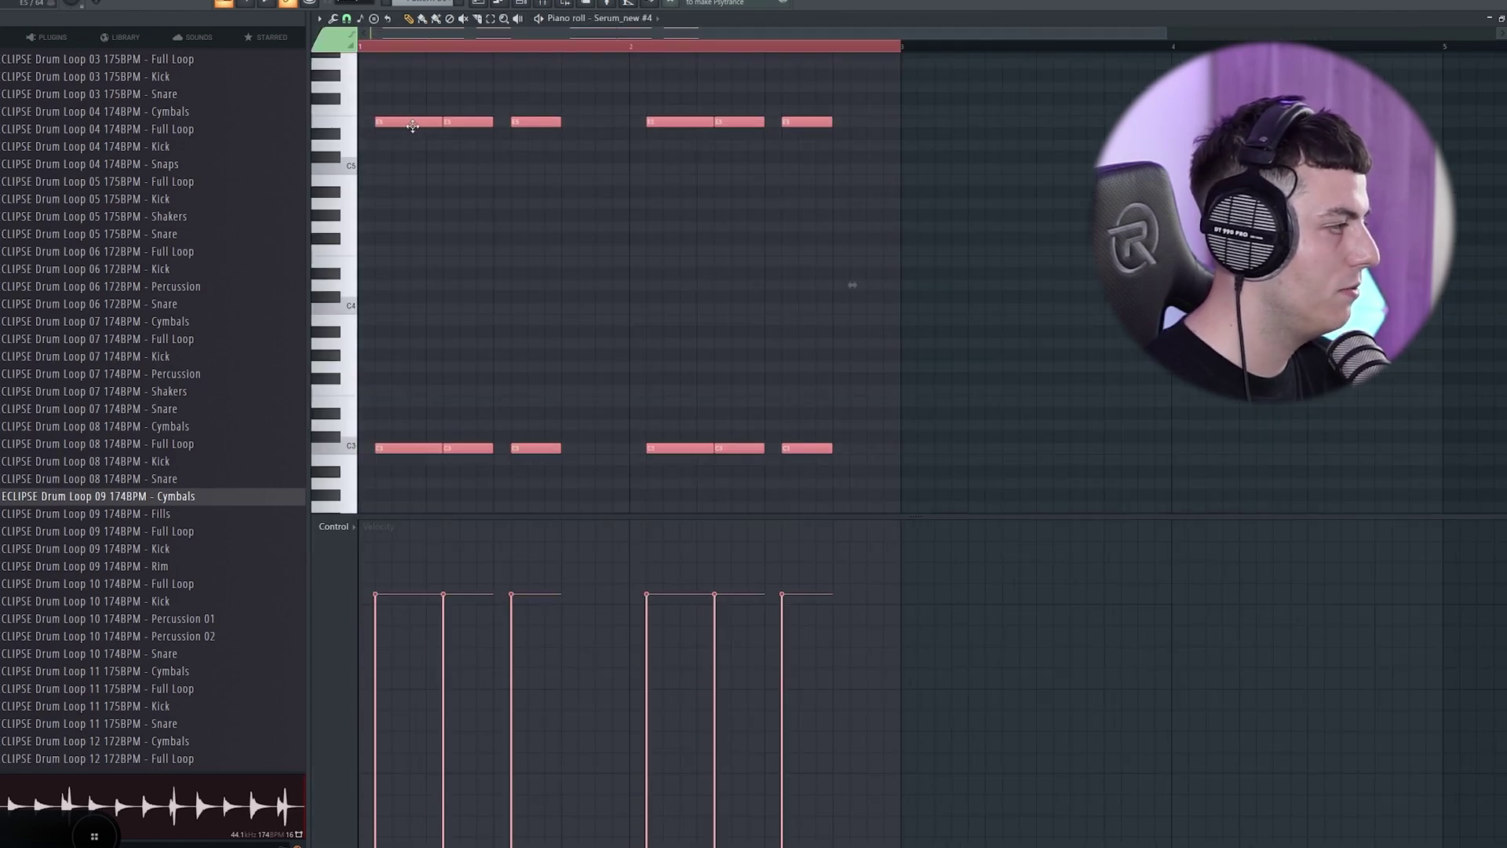
left_click(424, 354)
key("space")
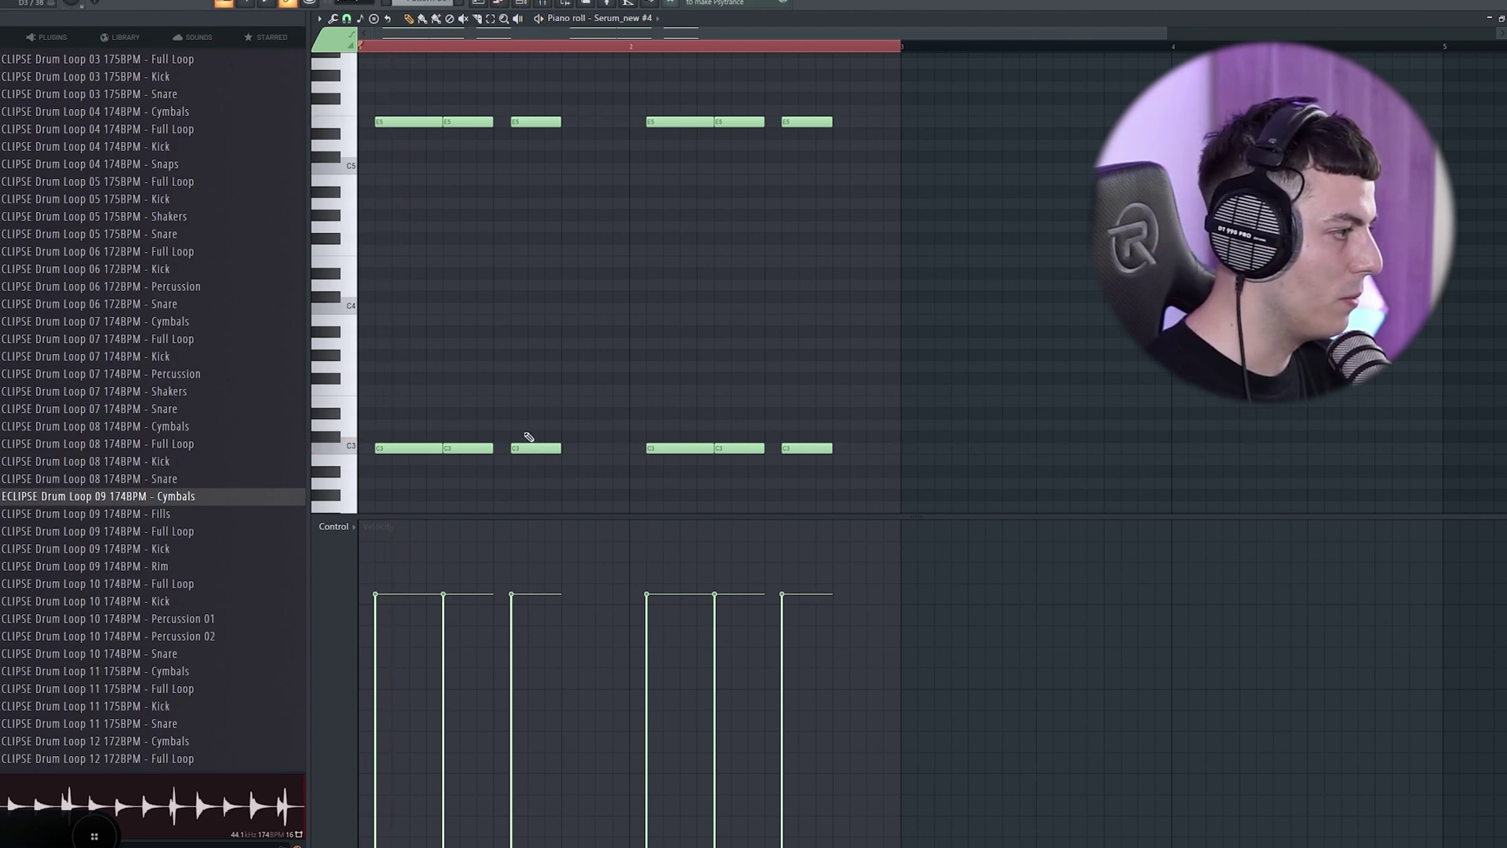
left_click_drag(662, 450, 646, 450)
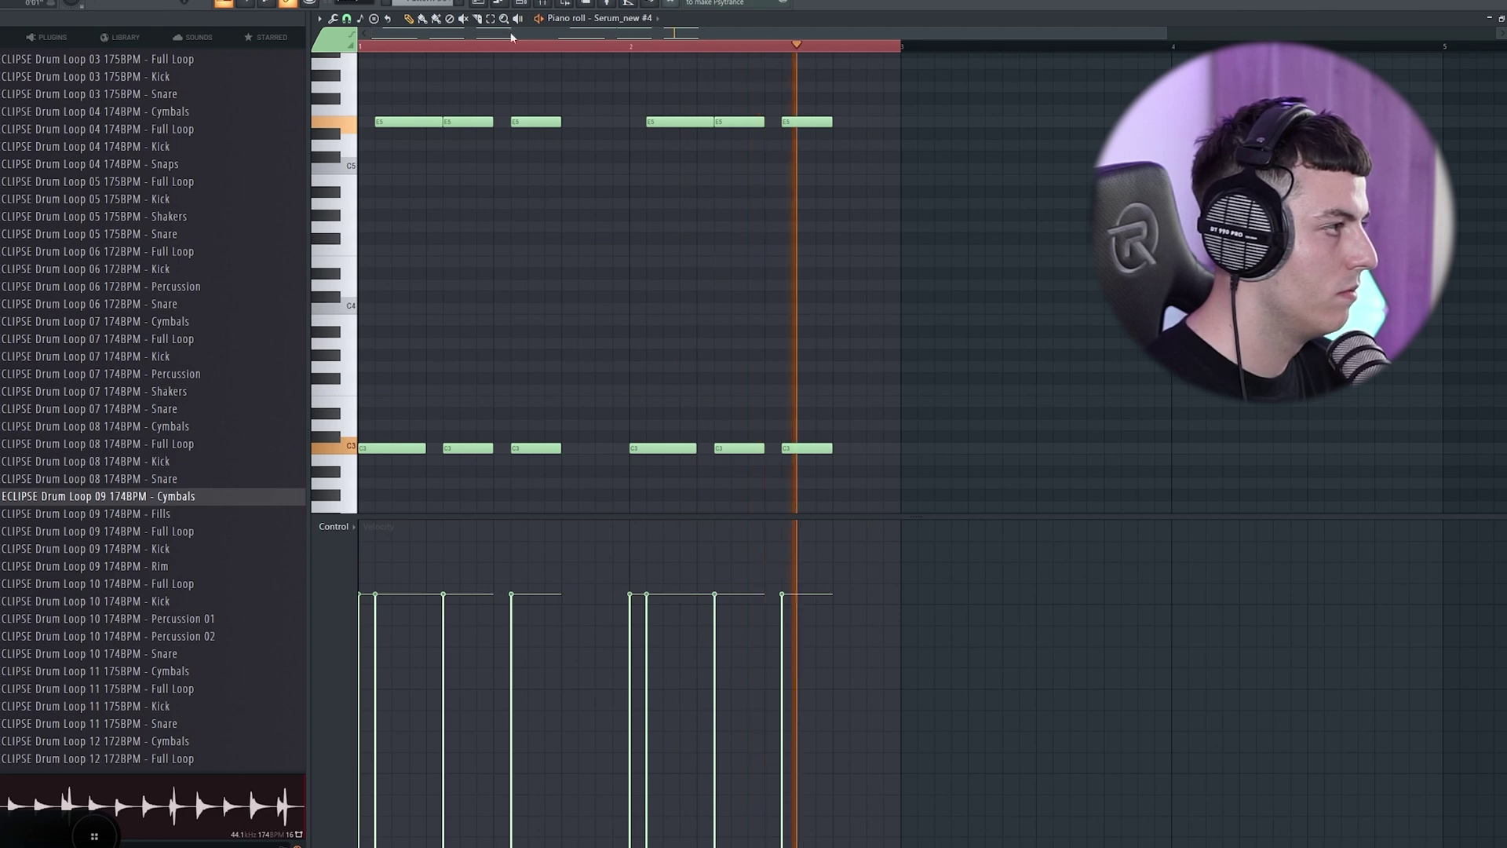
Return to the playlist and play the arrangement from bar 3 to hear the shifted notes
key("F5")
left_click(625, 49)
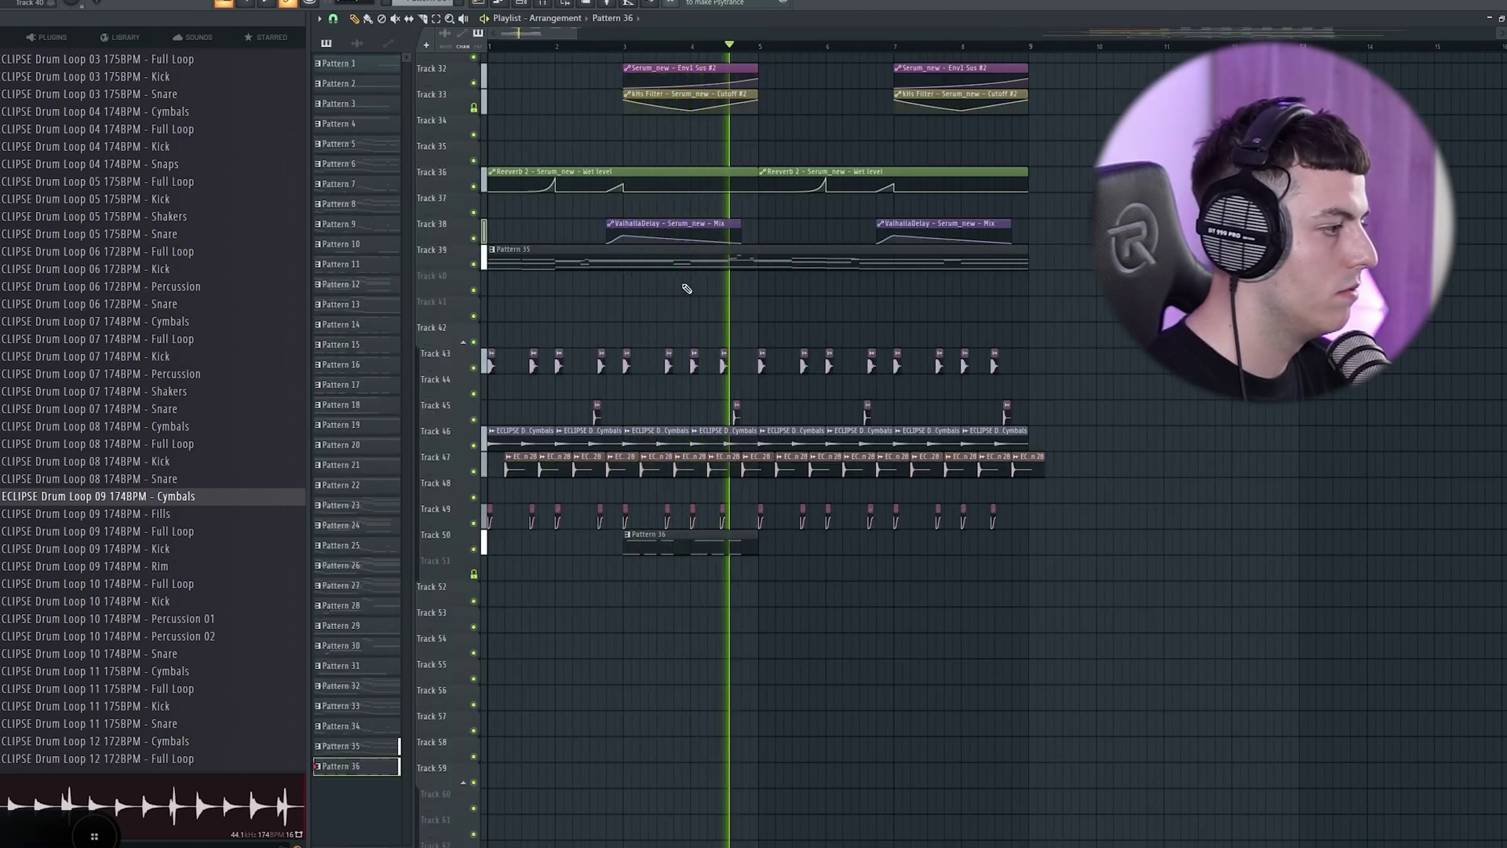
key("space")
scroll(730, 56, "up", 3)
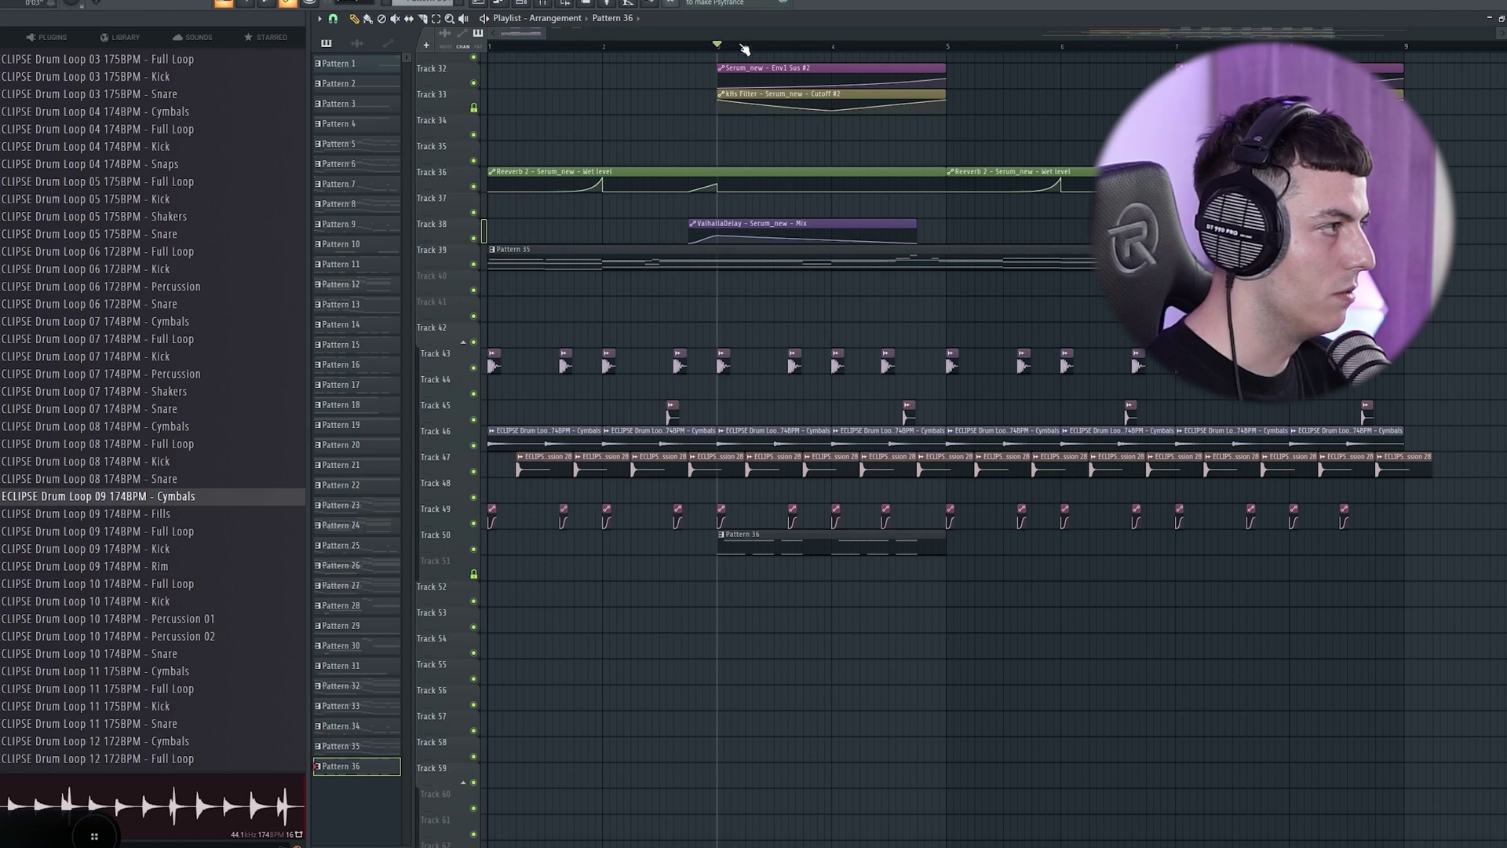
Loop bars 3 to 4 and automate Serum_new #4's SUSTAIN and BLUR macros and its ValhallaRoom mix there
left_click_drag(743, 47, 923, 41)
left_click(767, 149)
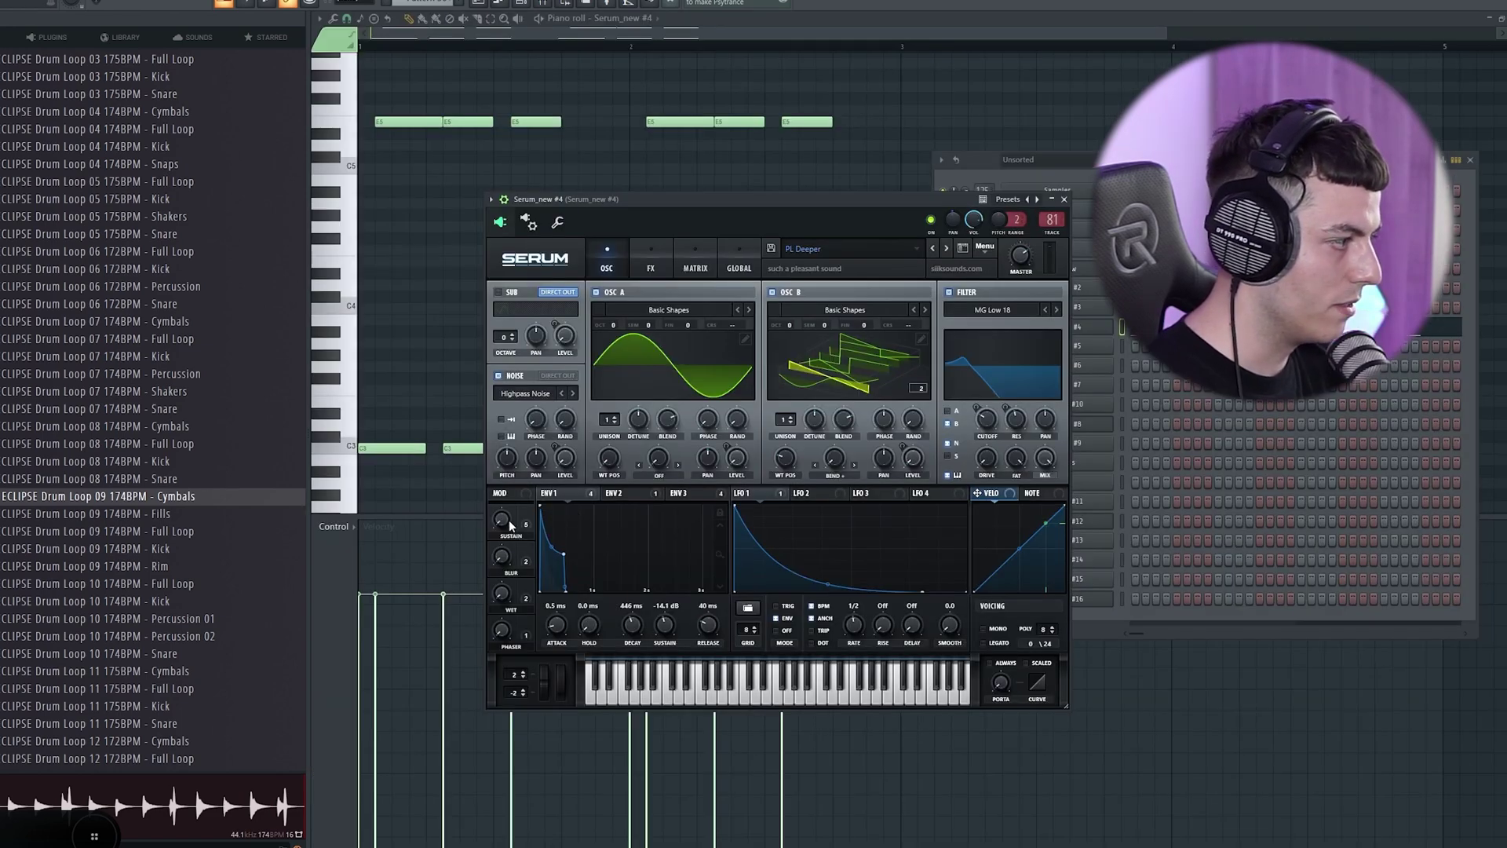
key("space")
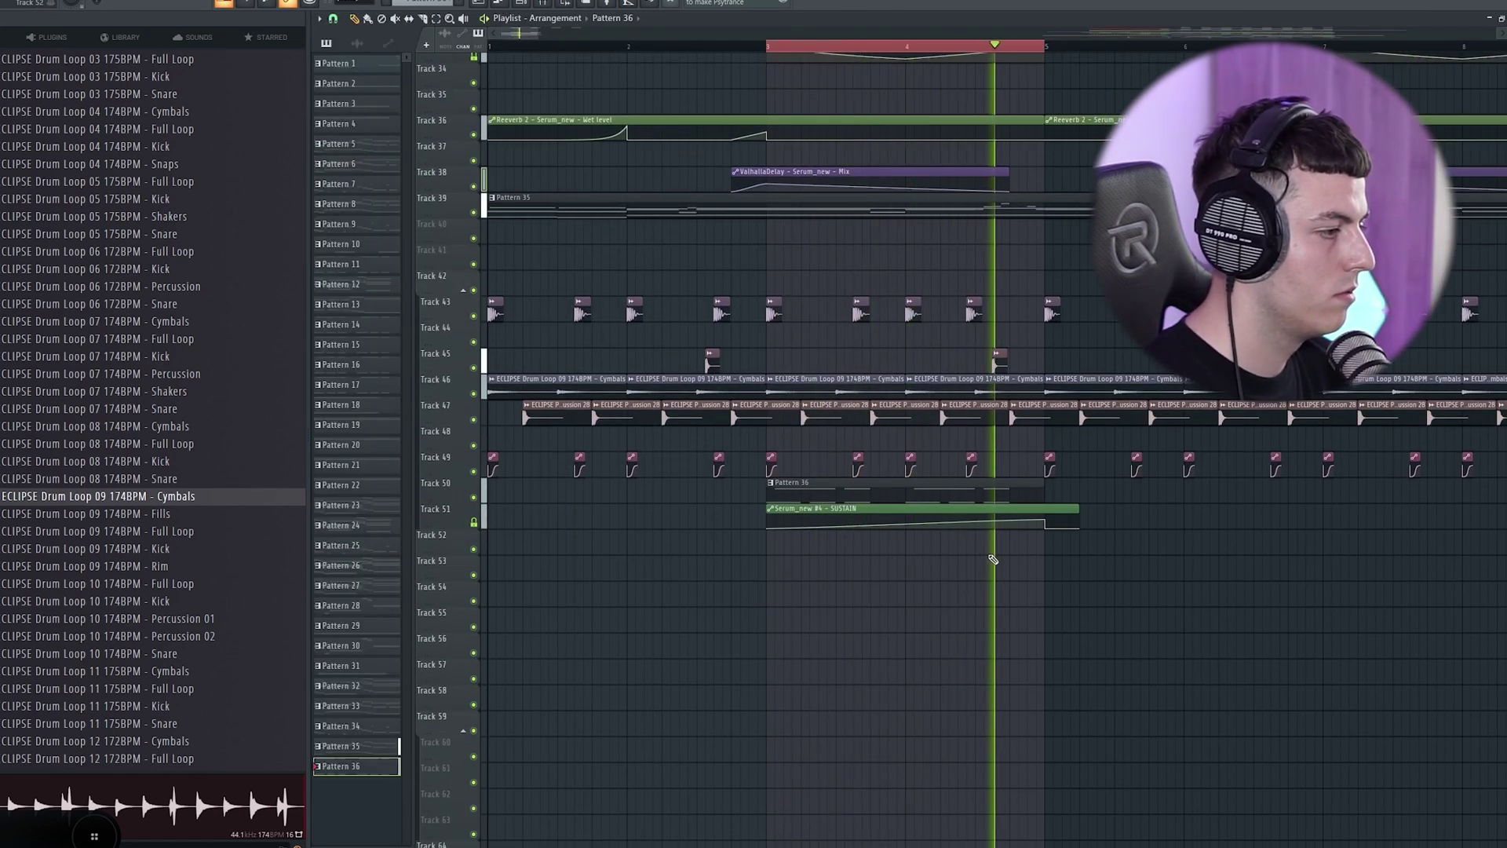
key("space")
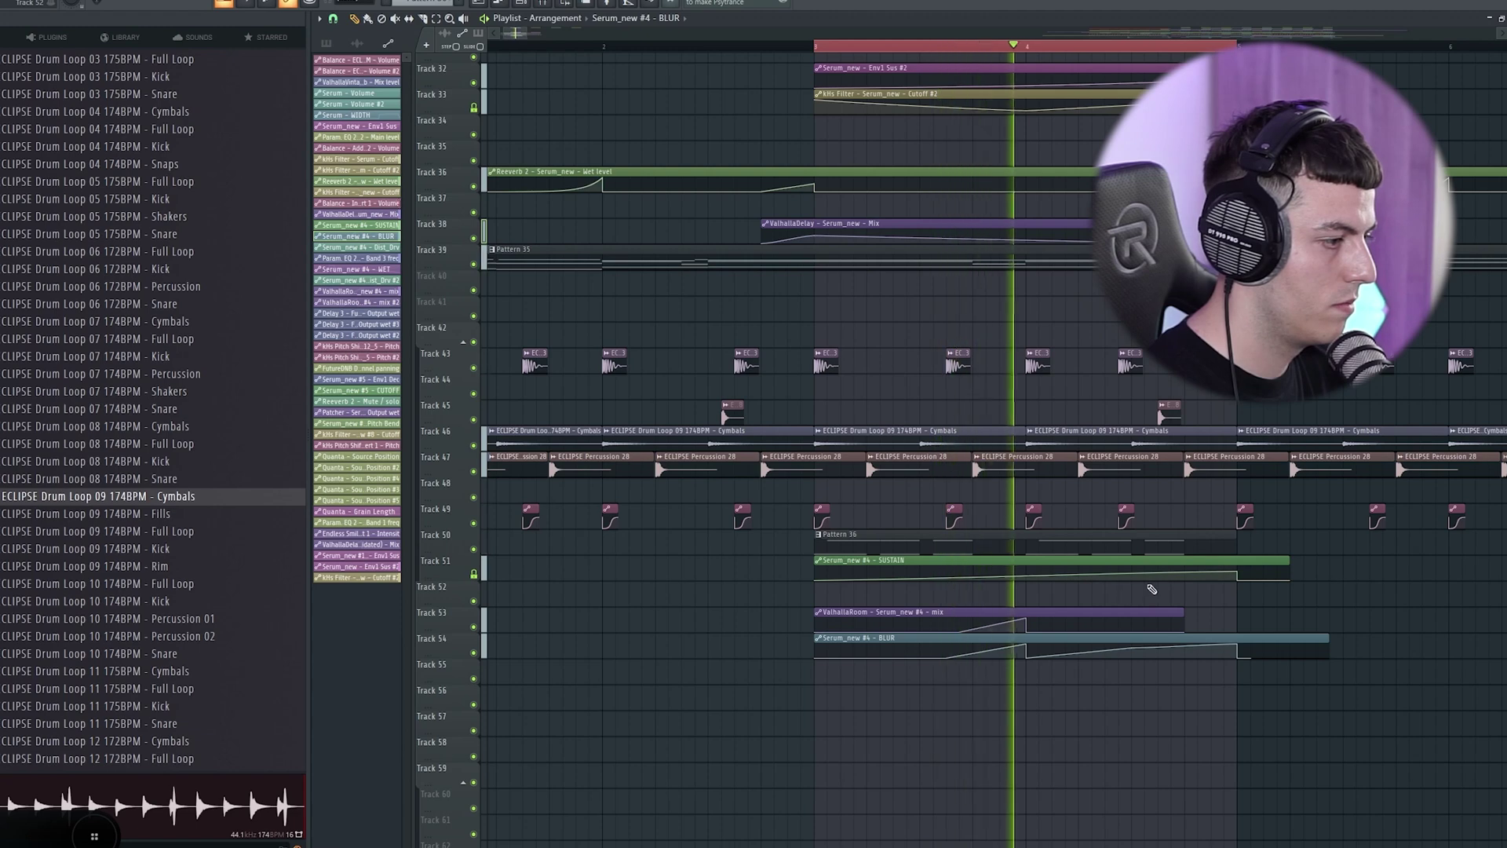
key("space")
Copy the Serum_new #4 automation clips and Pattern 36 from bar 3 to bar 7, making the pattern copy unique
scroll(1100, 553, "down", 3)
left_click_drag(1100, 554, 617, 695)
left_click_drag(764, 640, 1132, 640)
left_click(1030, 134)
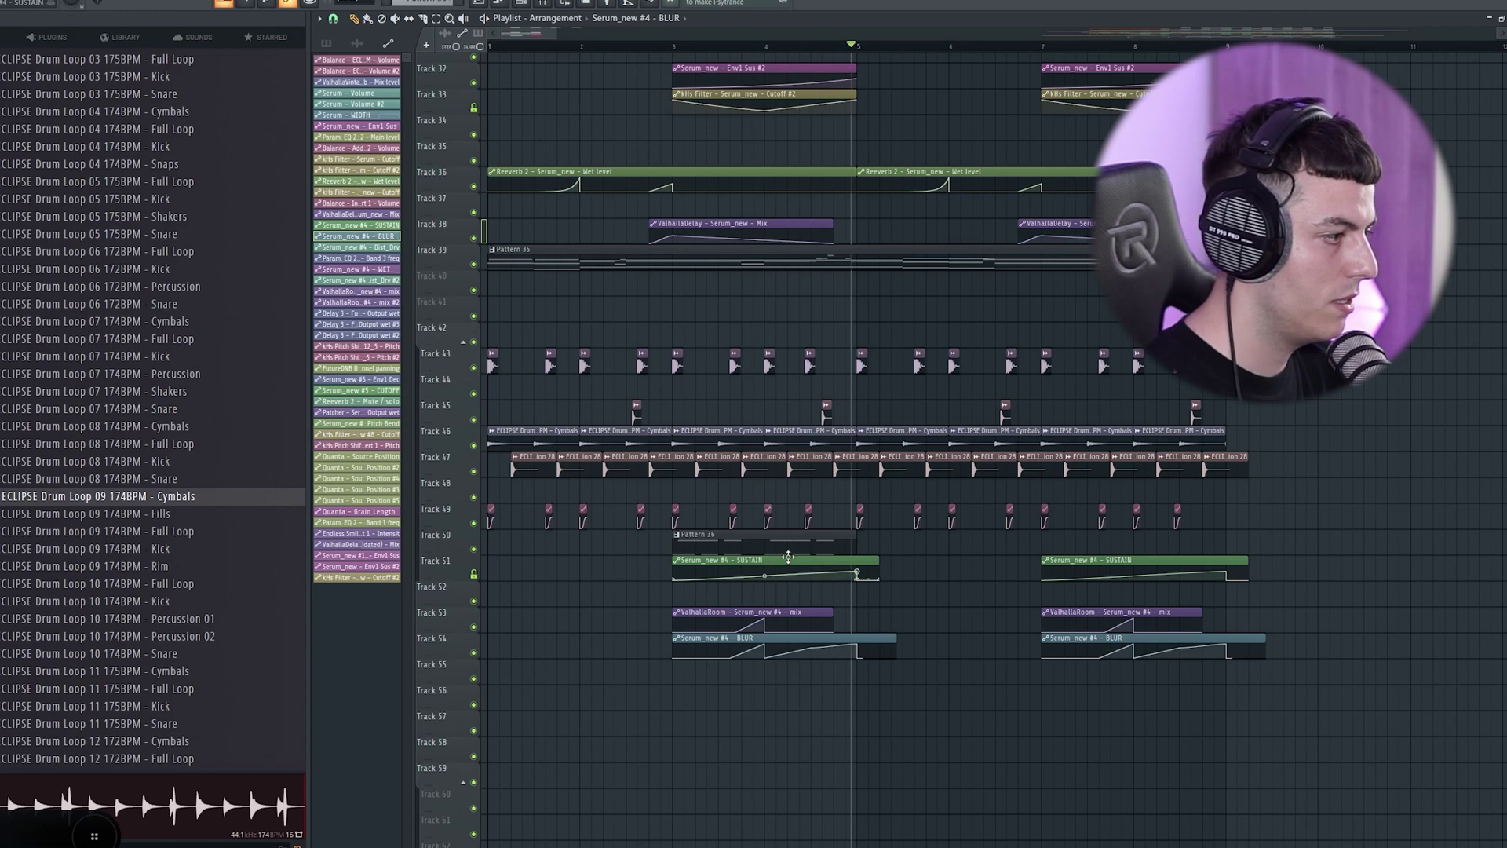
left_click_drag(788, 557, 1156, 558)
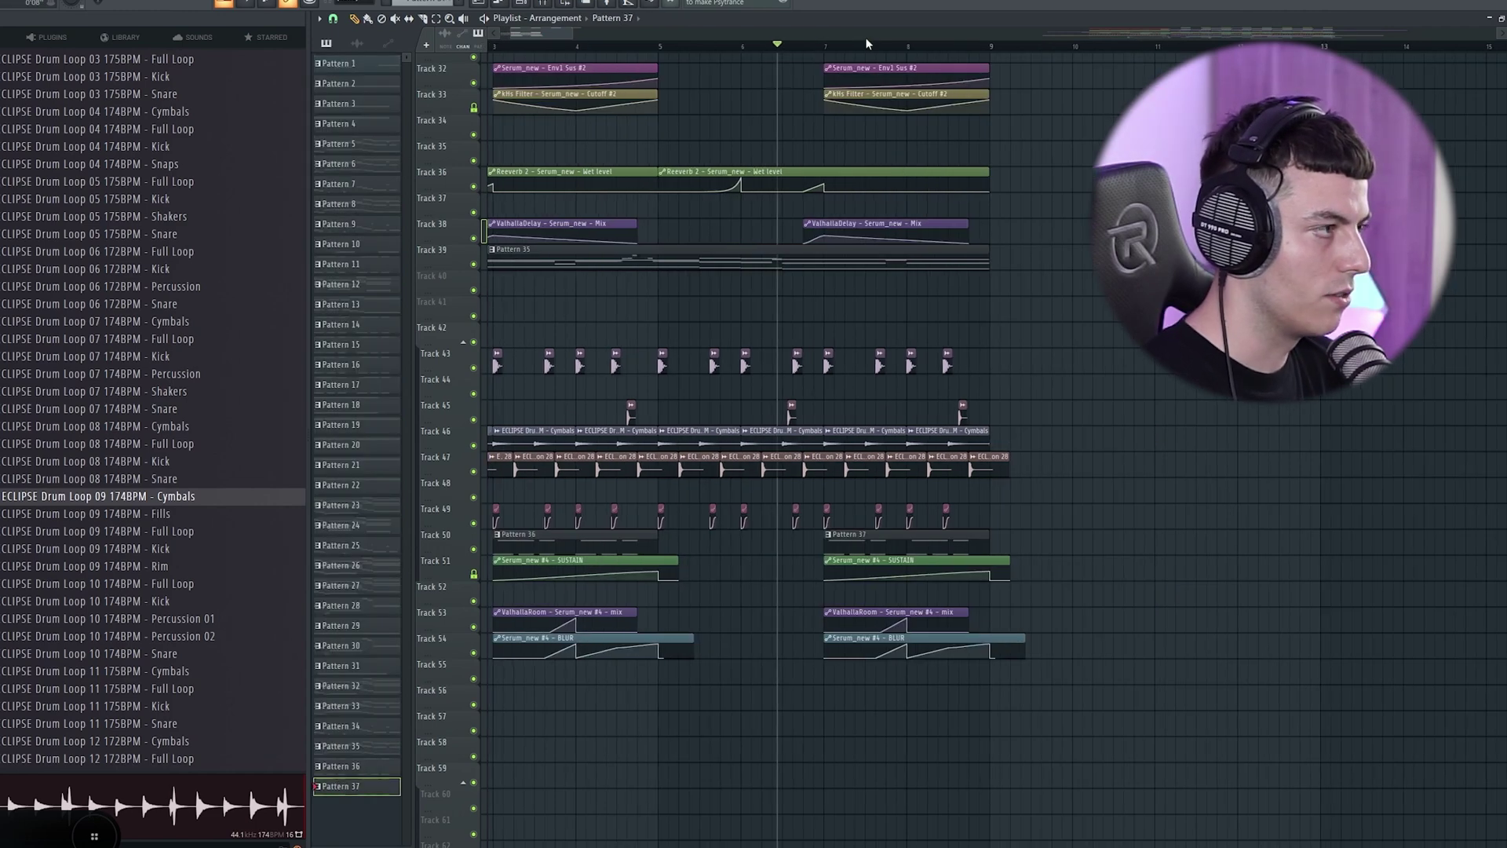
Play through bars 7 and 8 to audition the copied Serum_new #4 pattern and automation
key("space")
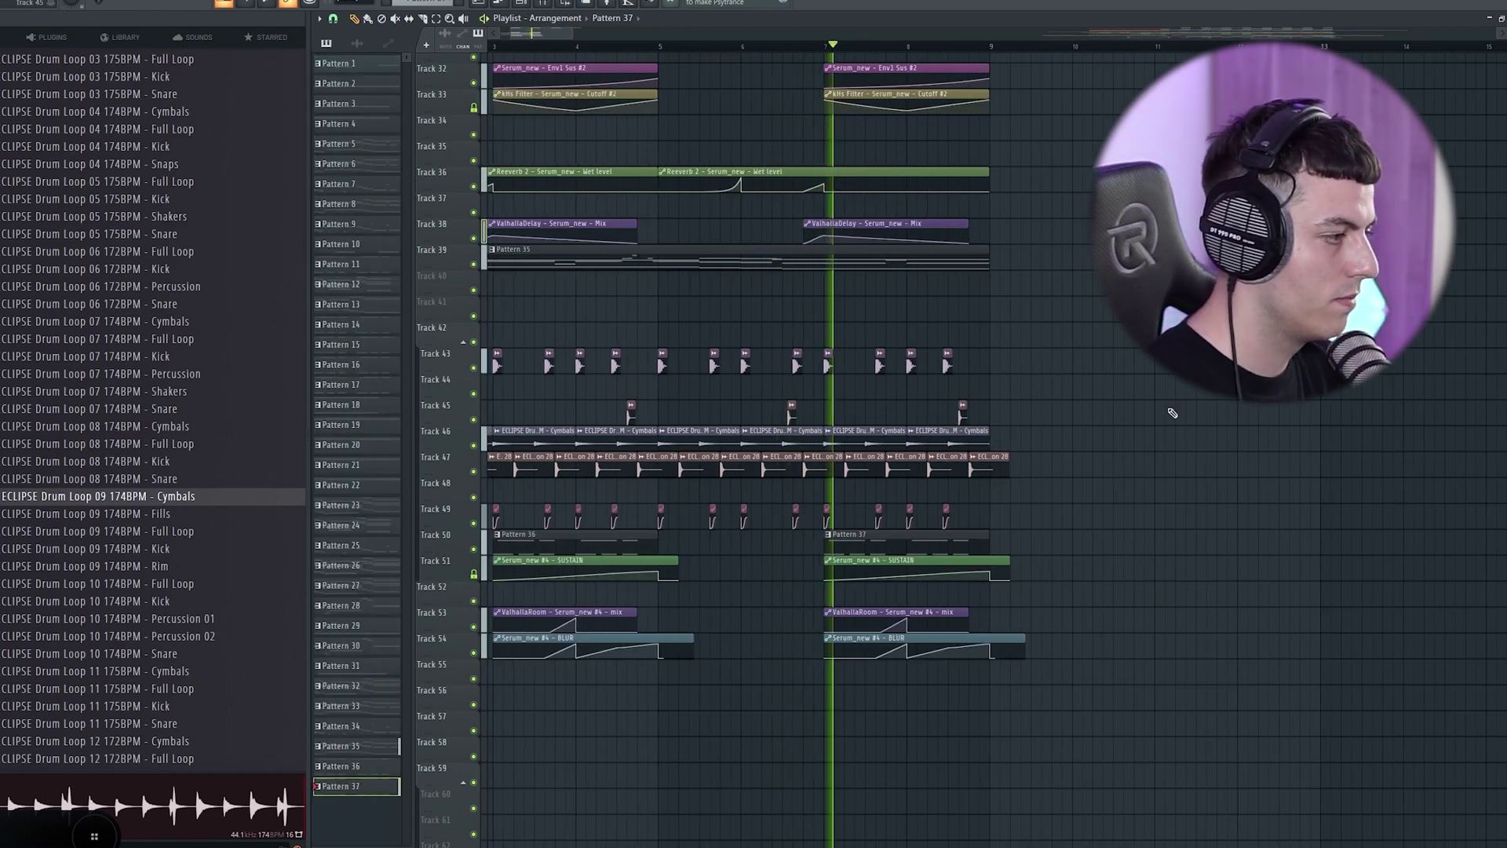
scroll(1175, 424, "down", 2)
scroll(1177, 429, "up", 3)
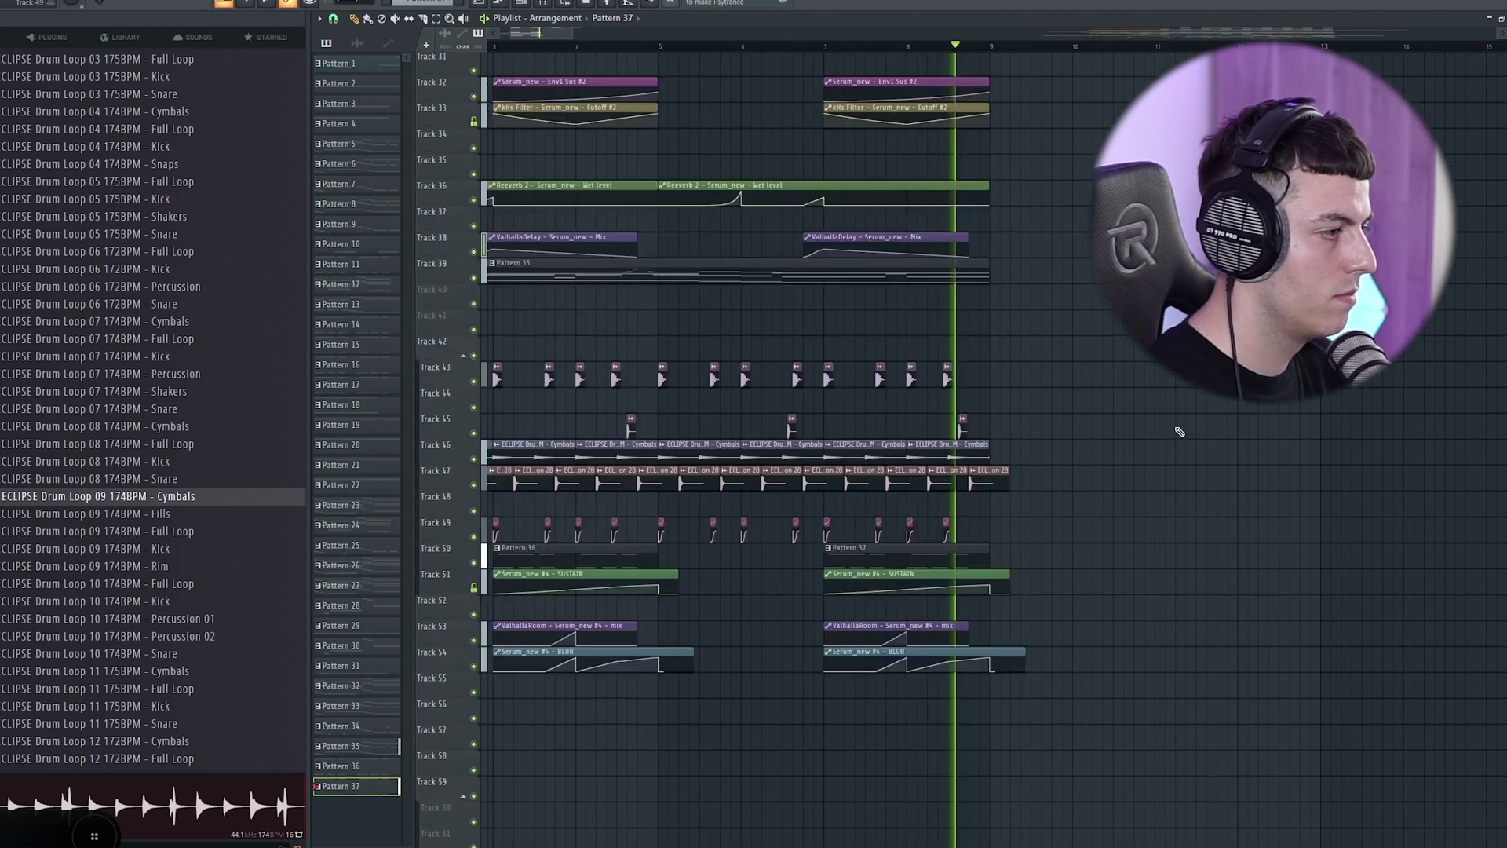
scroll(1178, 431, "up", 4)
key("space")
Select all clips in bars 1 to 8, duplicate them to bars 9 to 16, and play the transition
key("ctrl+a")
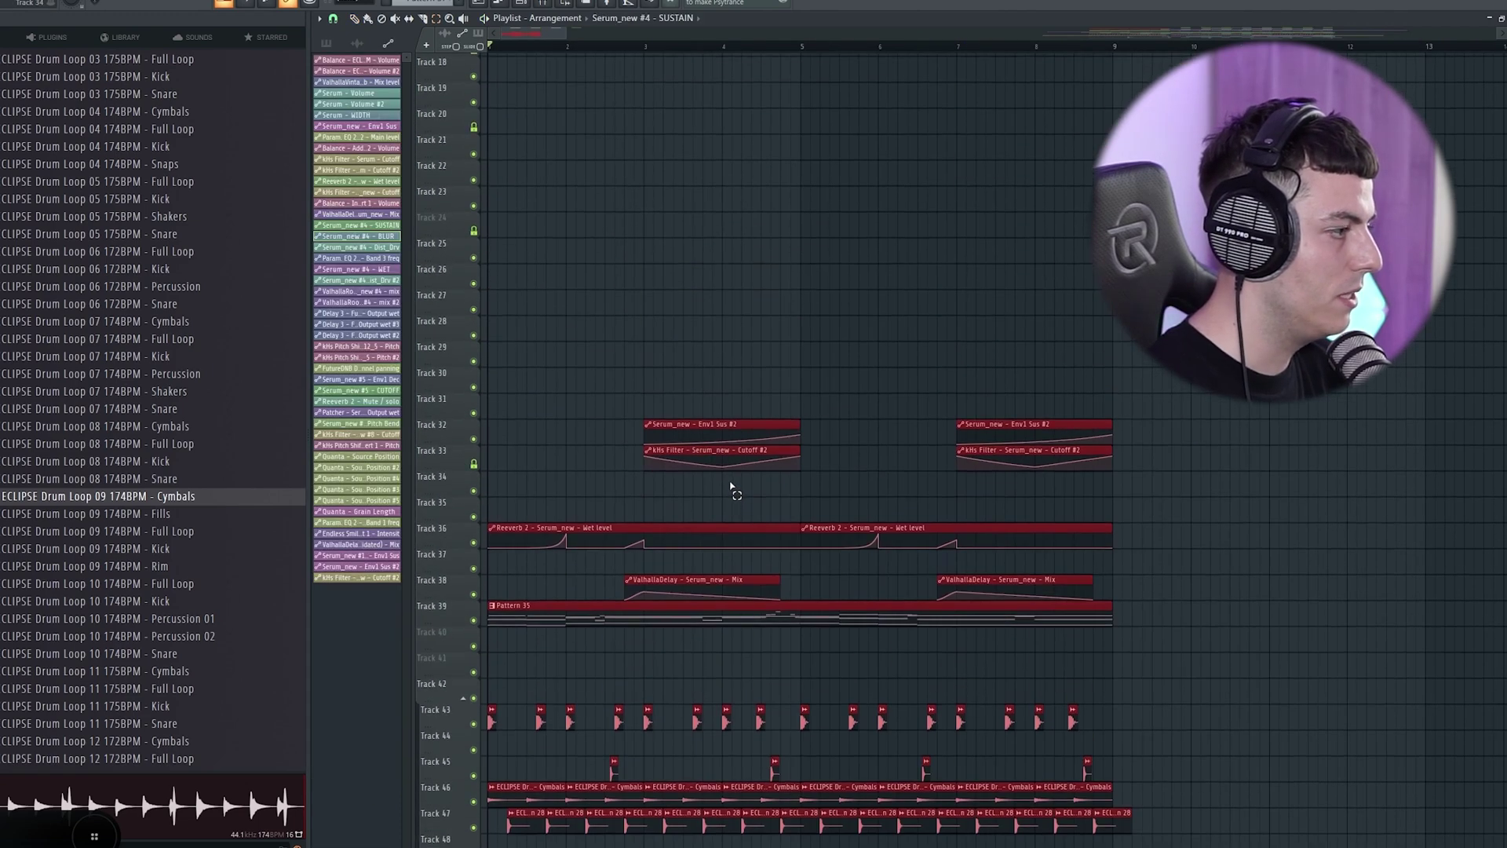
scroll(738, 455, "down", 5)
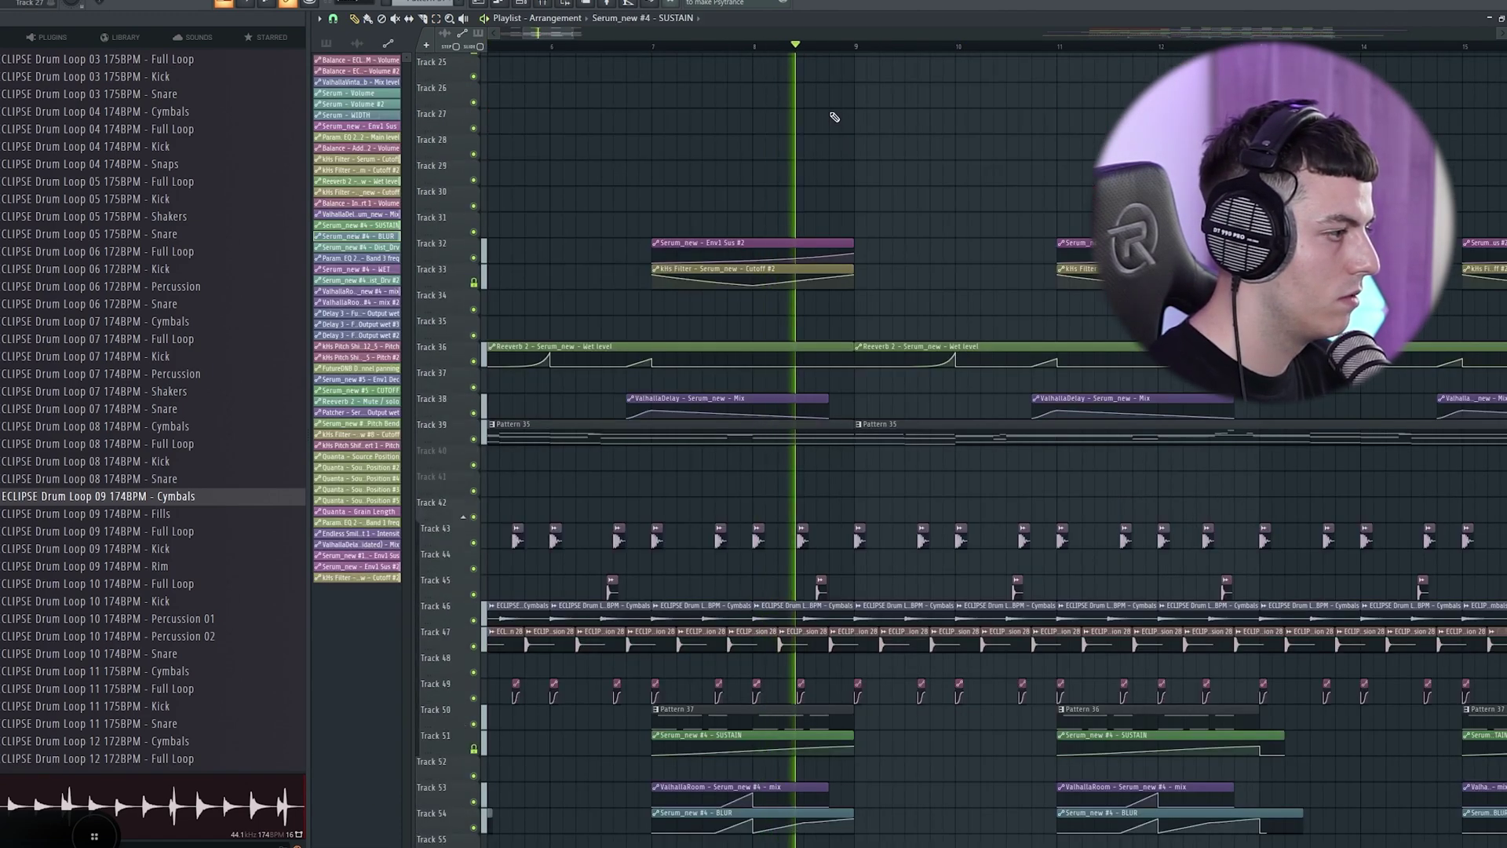
scroll(703, 57, "down", 5)
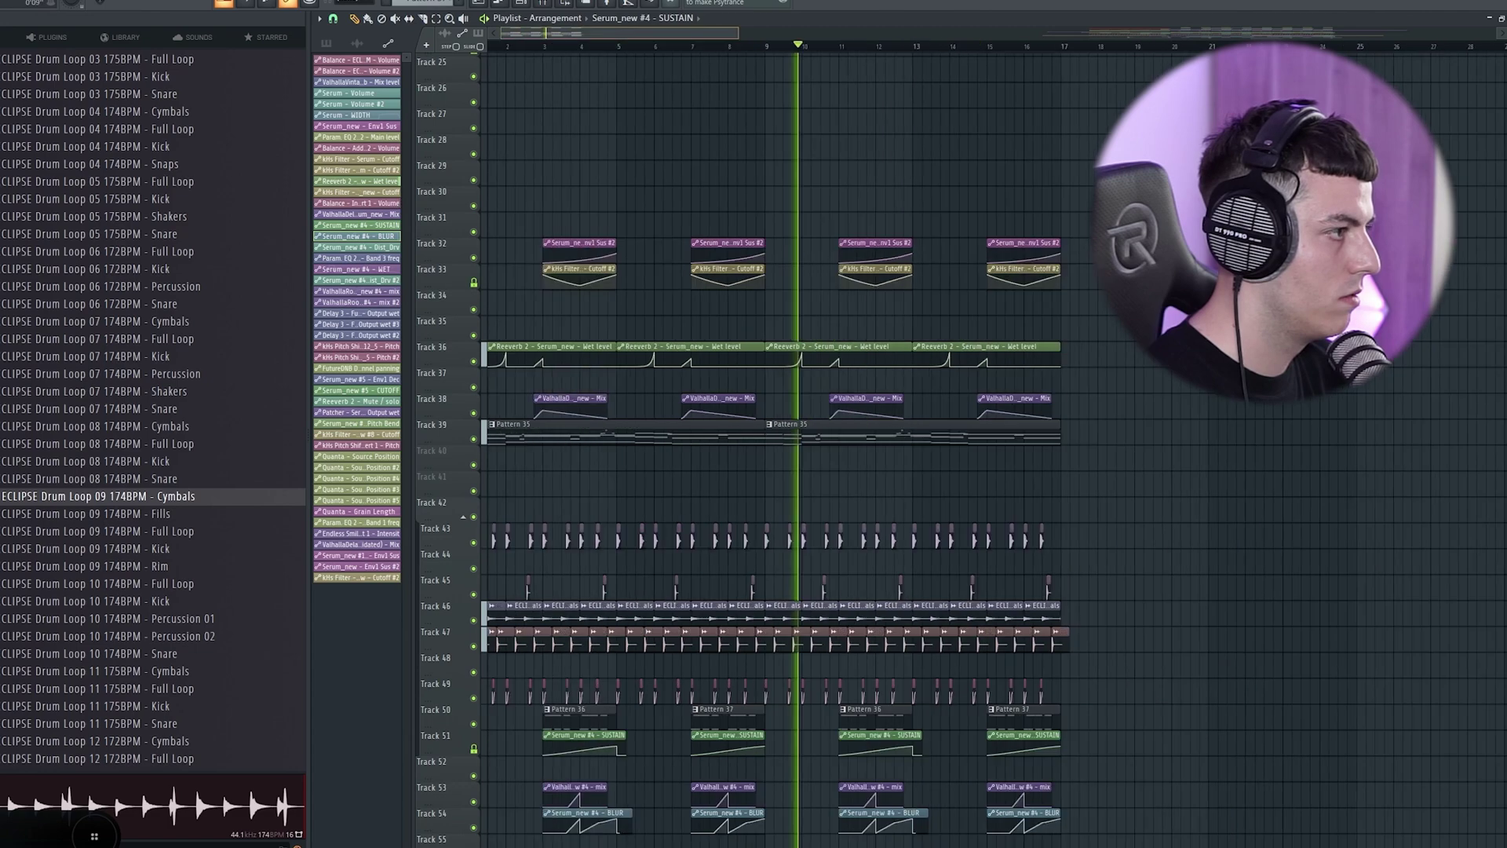
Layer an ECLIPSE drum loop on Track 40 across bars 9 to 16 and play the section
key("space")
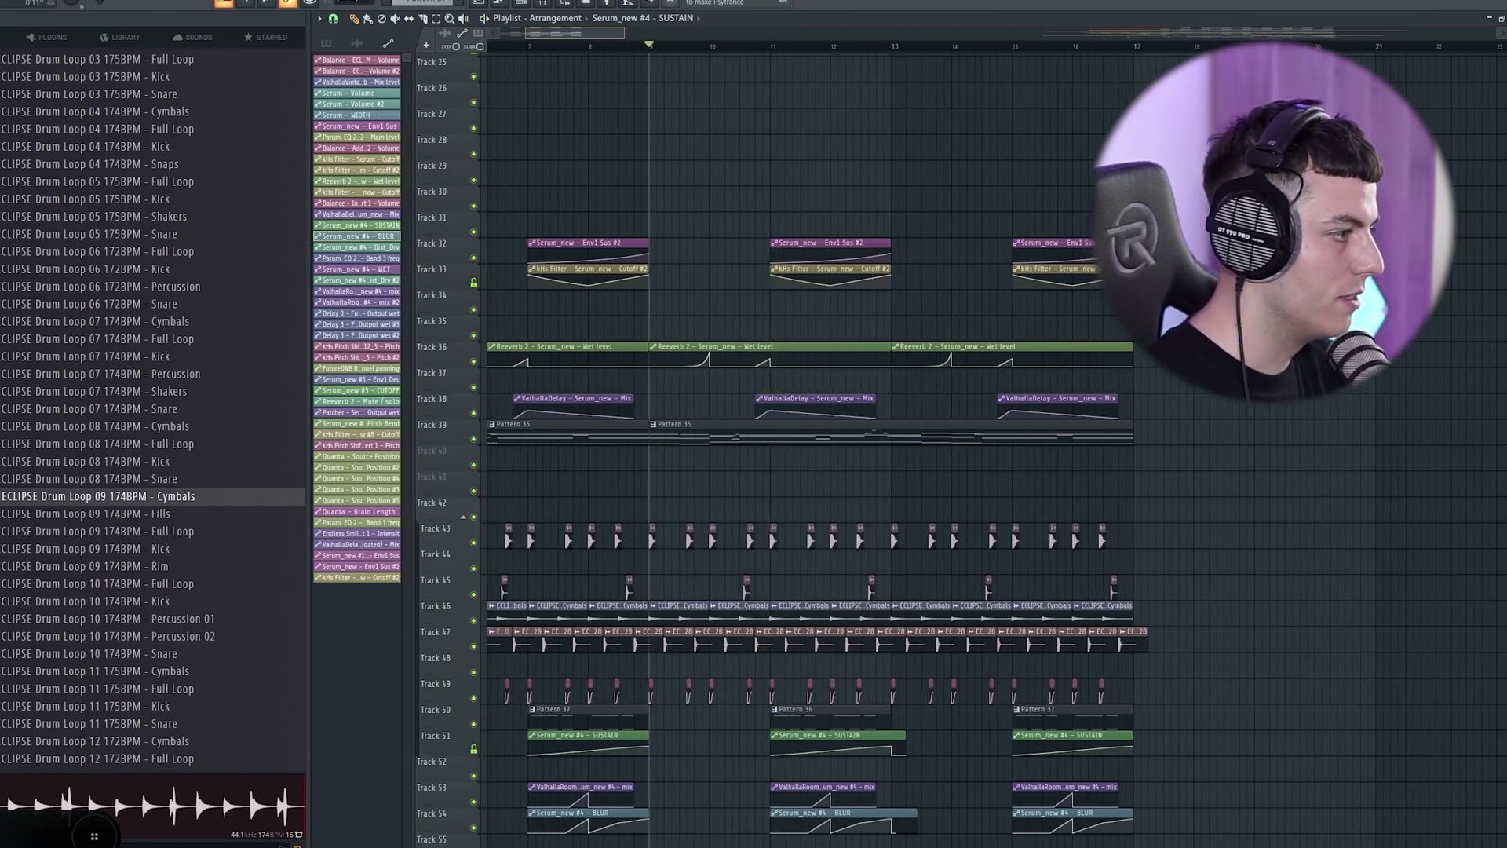
scroll(659, 43, "down", 2)
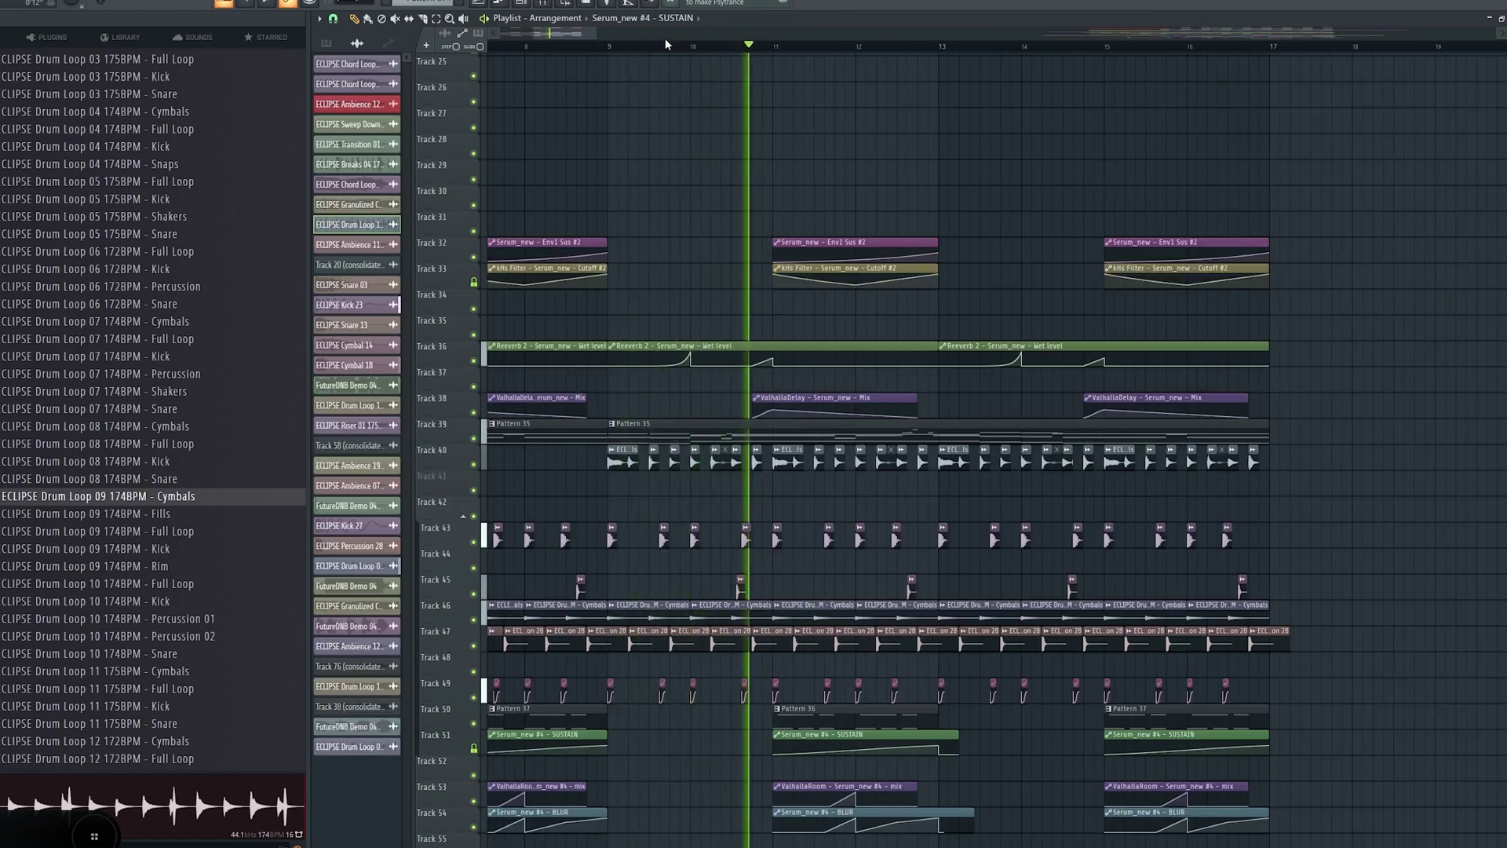
scroll(666, 40, "down", 3)
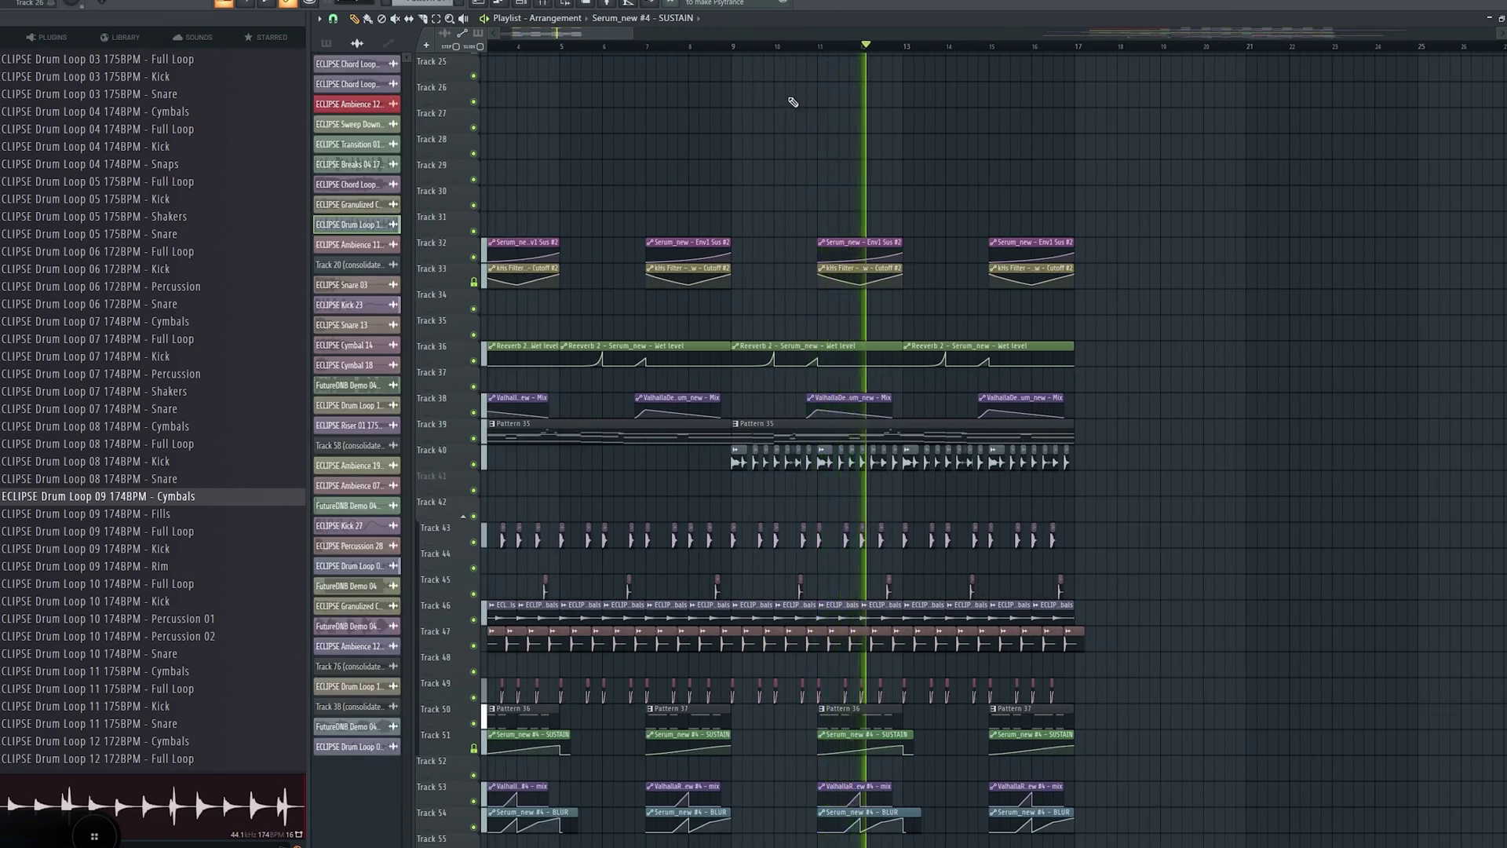
Stop playback, select all clips in bars 1 to 16 and move the whole section to start at bar 25
scroll(801, 111, "down", 4)
key("space")
scroll(840, 102, "down", 2)
scroll(834, 90, "up", 2)
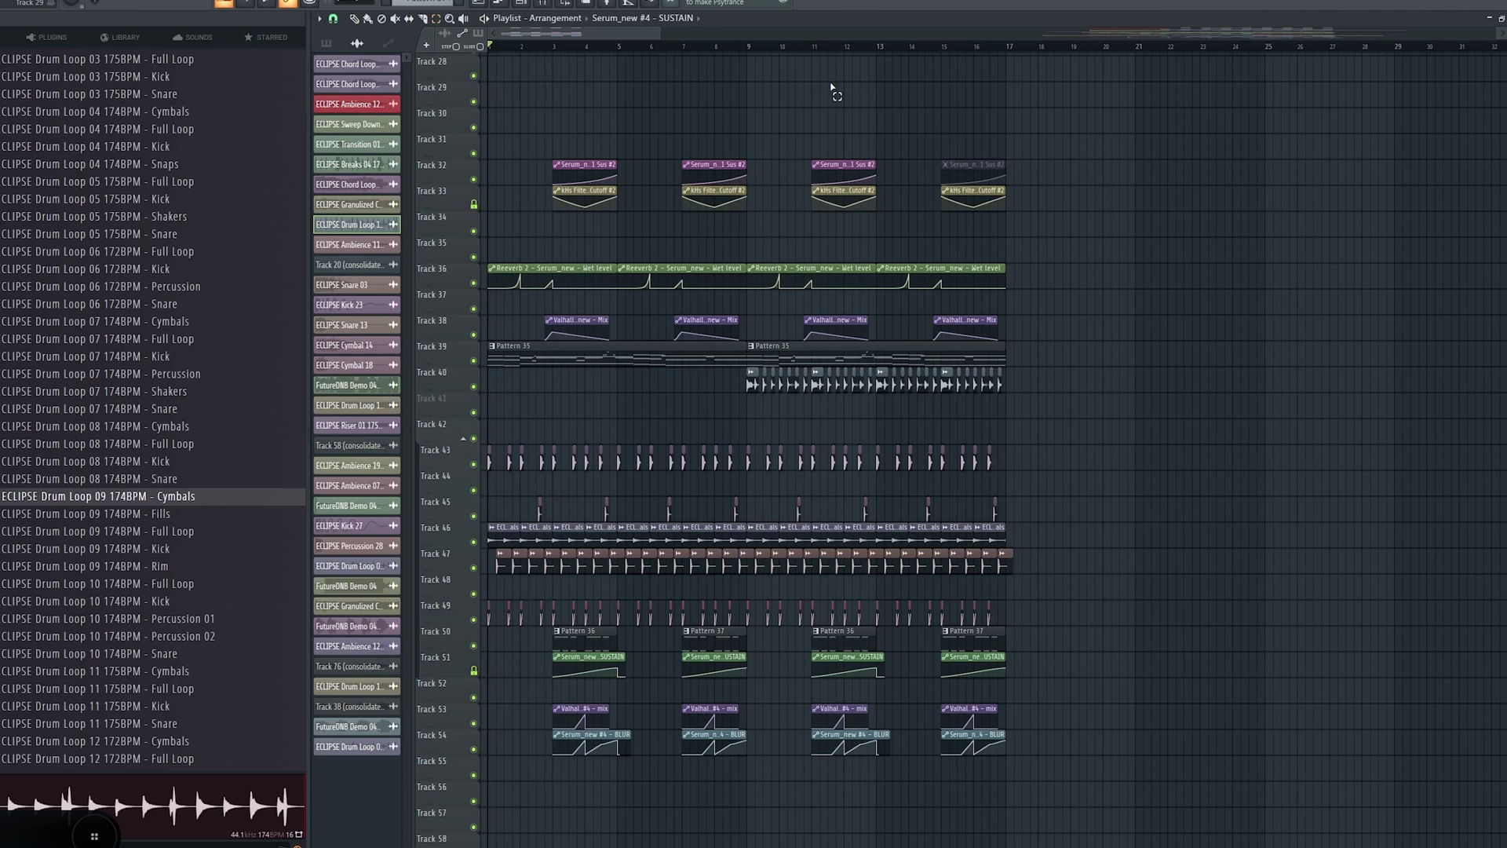
left_click_drag(971, 189, 487, 833)
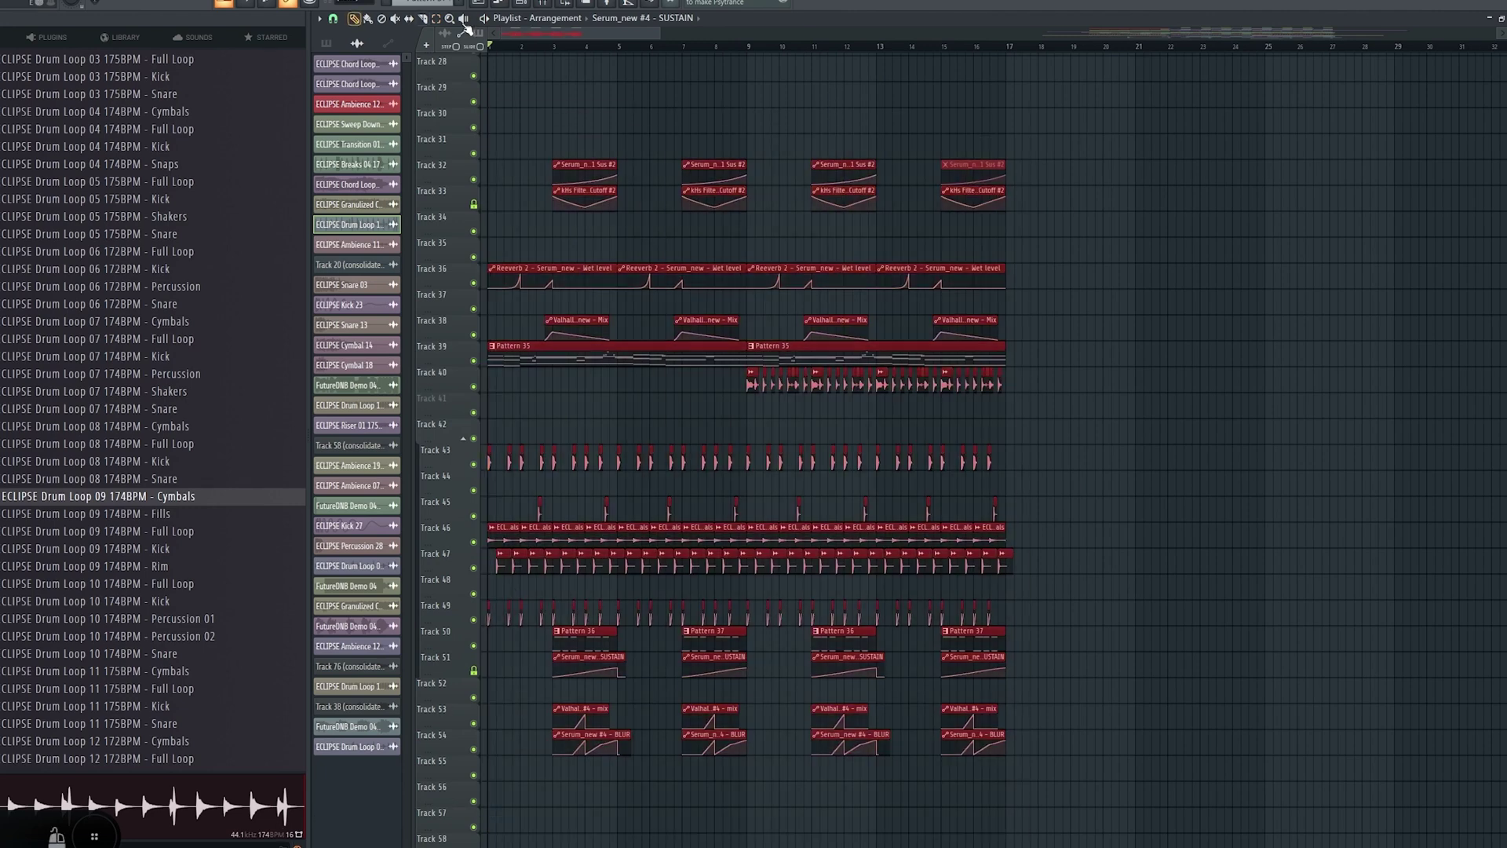
left_click_drag(521, 342, 1117, 390)
Write the chord part on Serum_new #7 with CH Different Yesterday and layer the same notes on Serum_new #10 with PL Forest
key("F7")
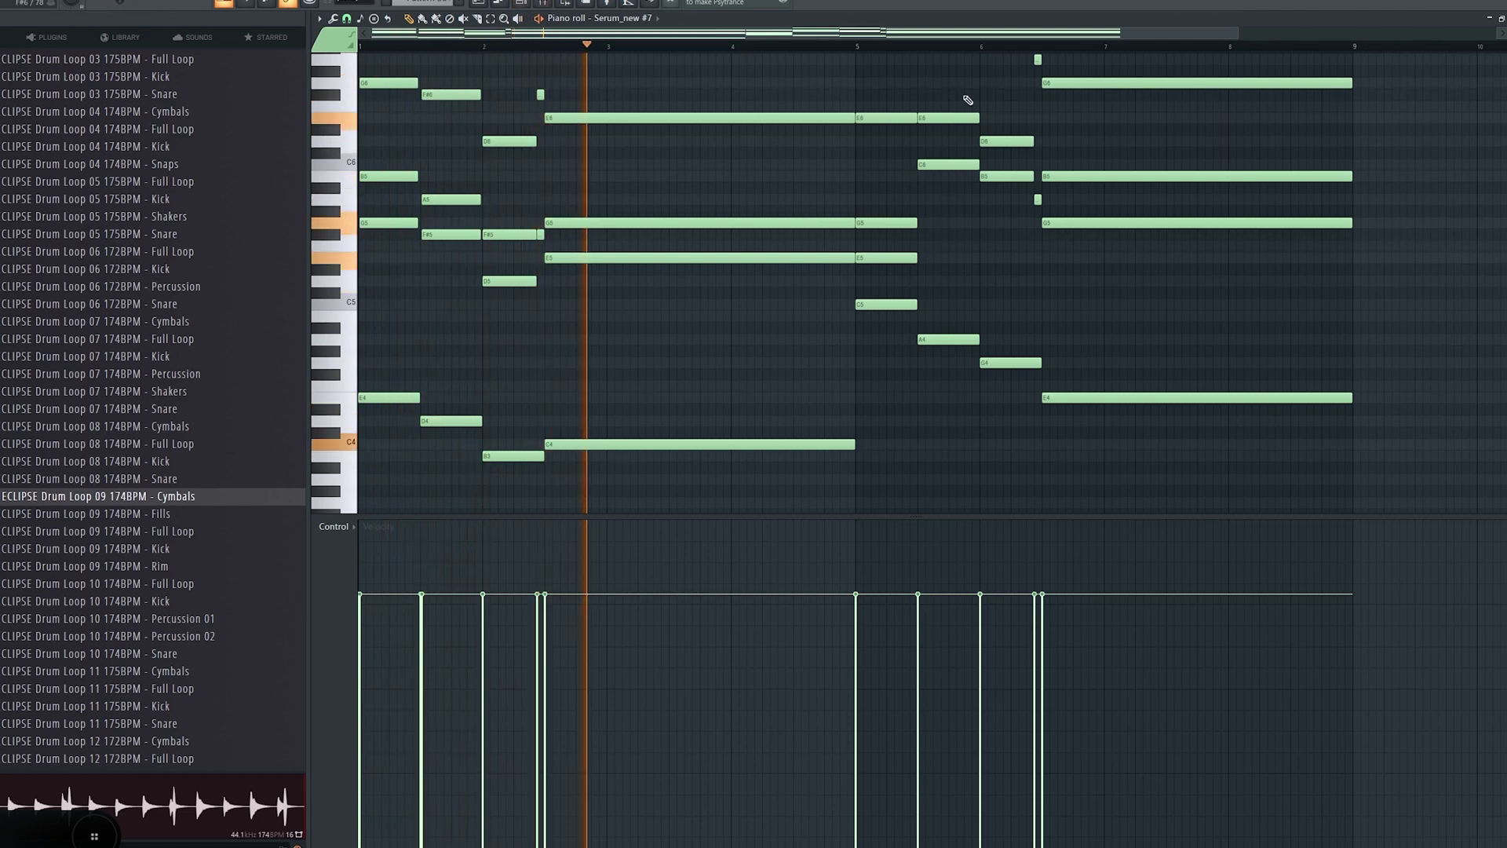
key("F6")
left_click(1047, 382)
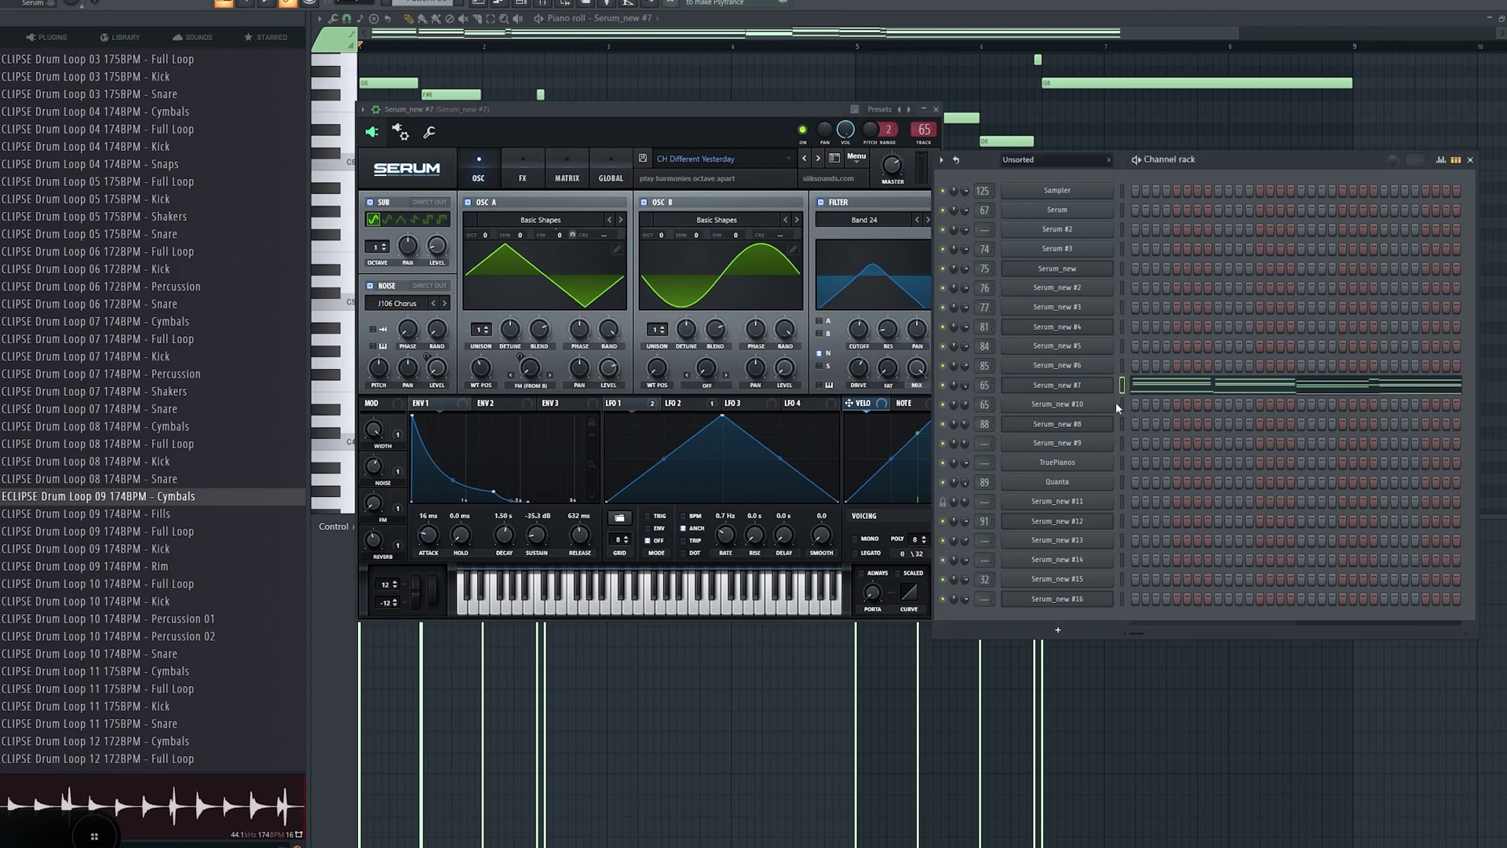
left_click(1058, 402)
left_click(1206, 177)
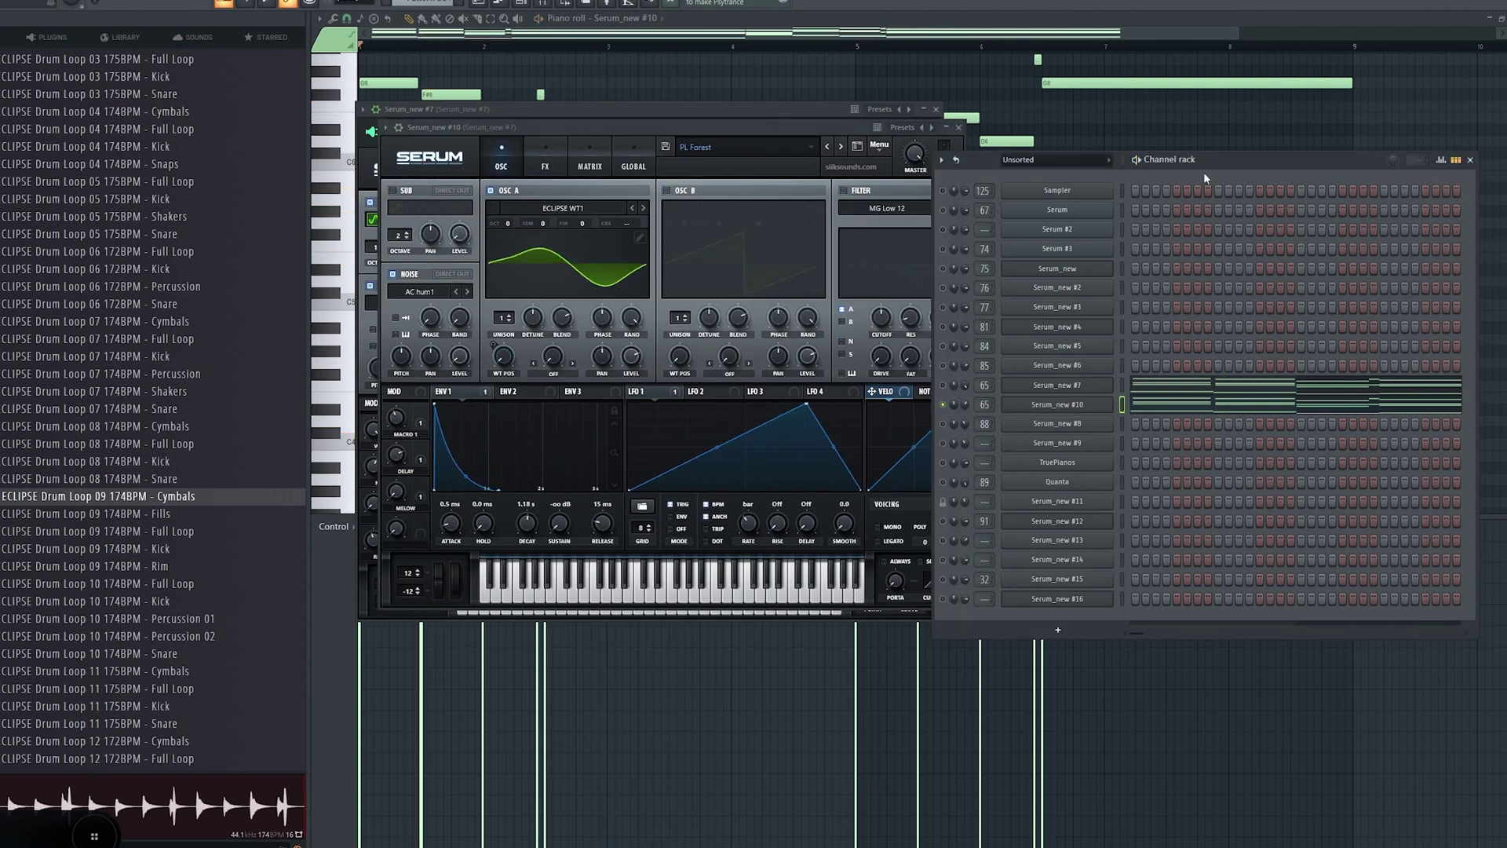
left_click(1095, 424)
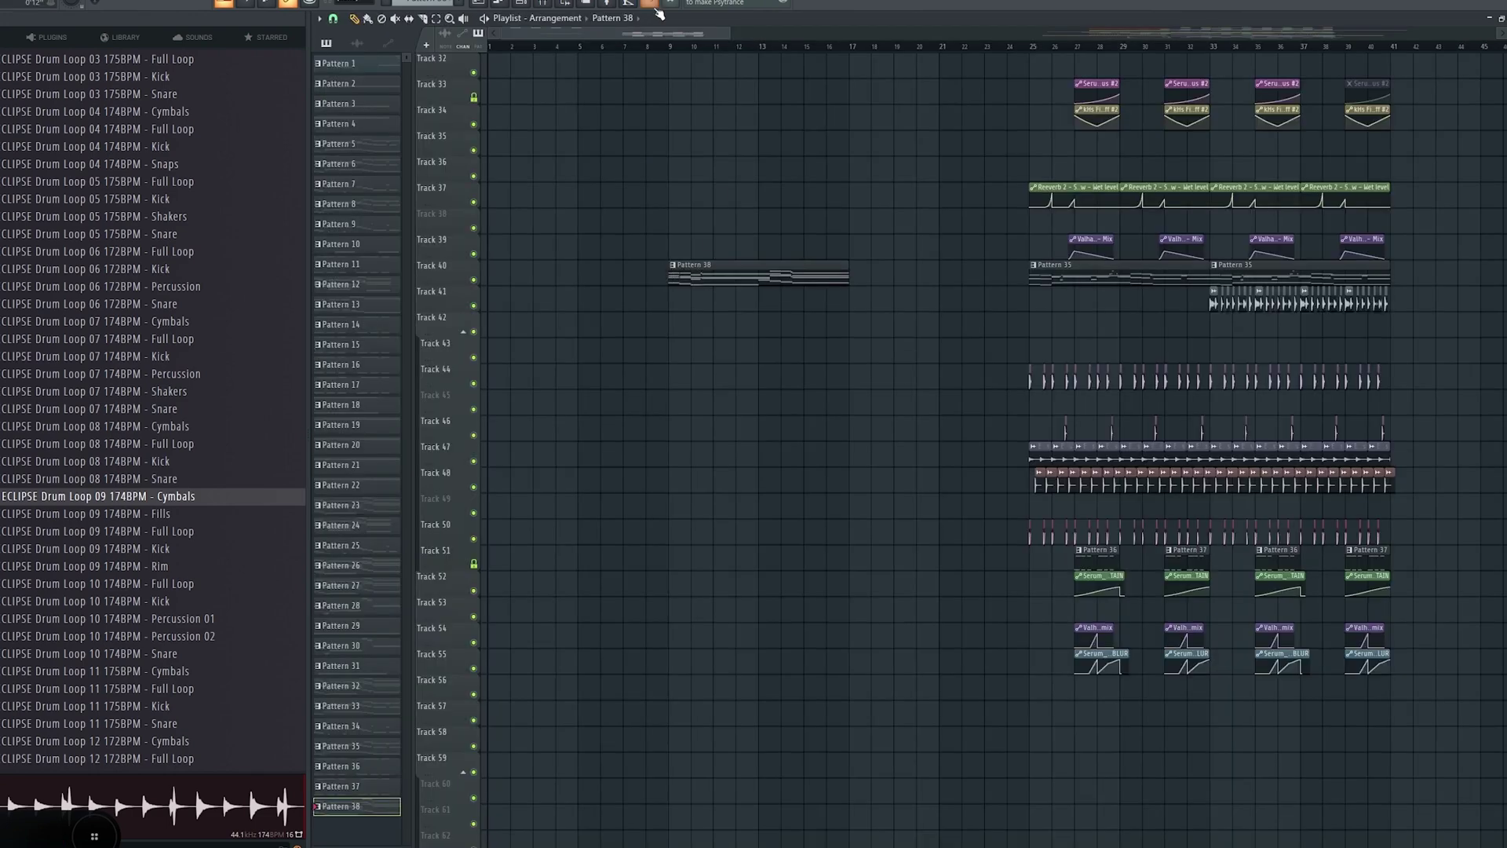
Repeat Pattern 38 at bar 17 on Track 40, and place Pattern 39 twice on Track 42 across bars 9 to 24
scroll(679, 275, "up", 3)
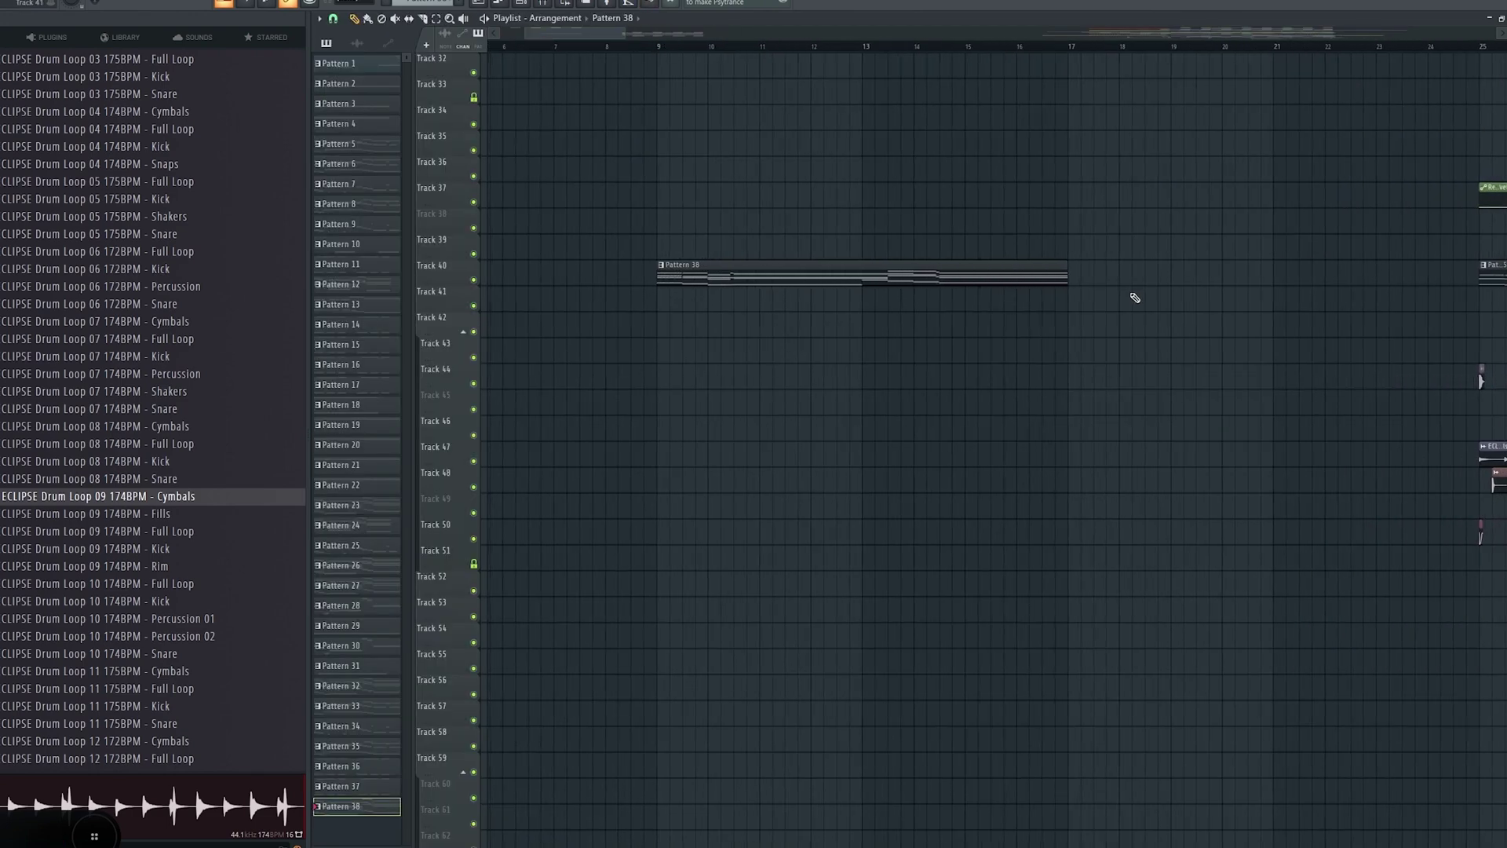
double_click(1104, 279)
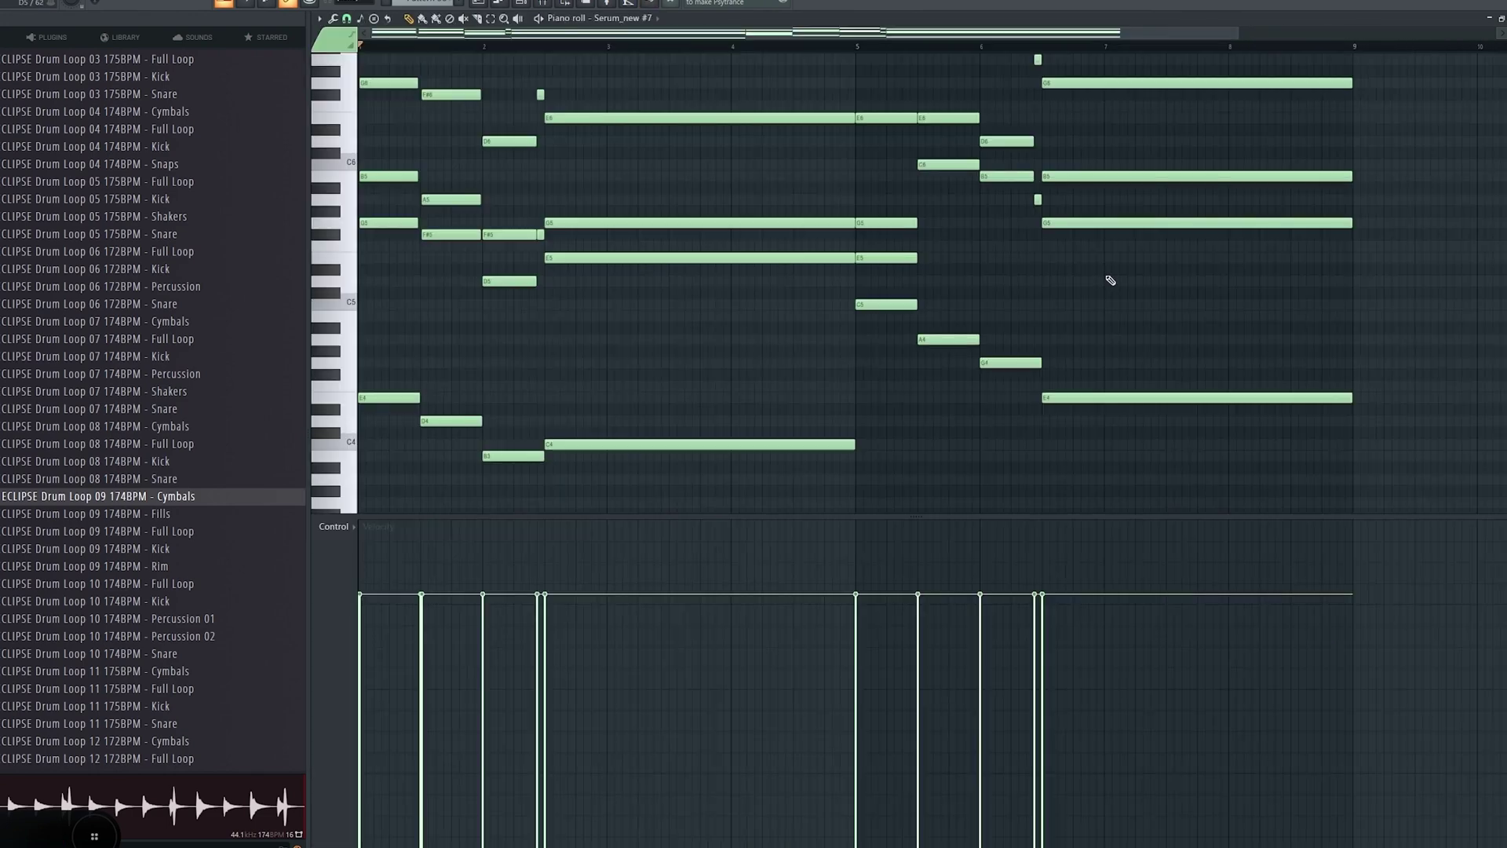
left_click(478, 4)
scroll(1245, 29, "down", 3)
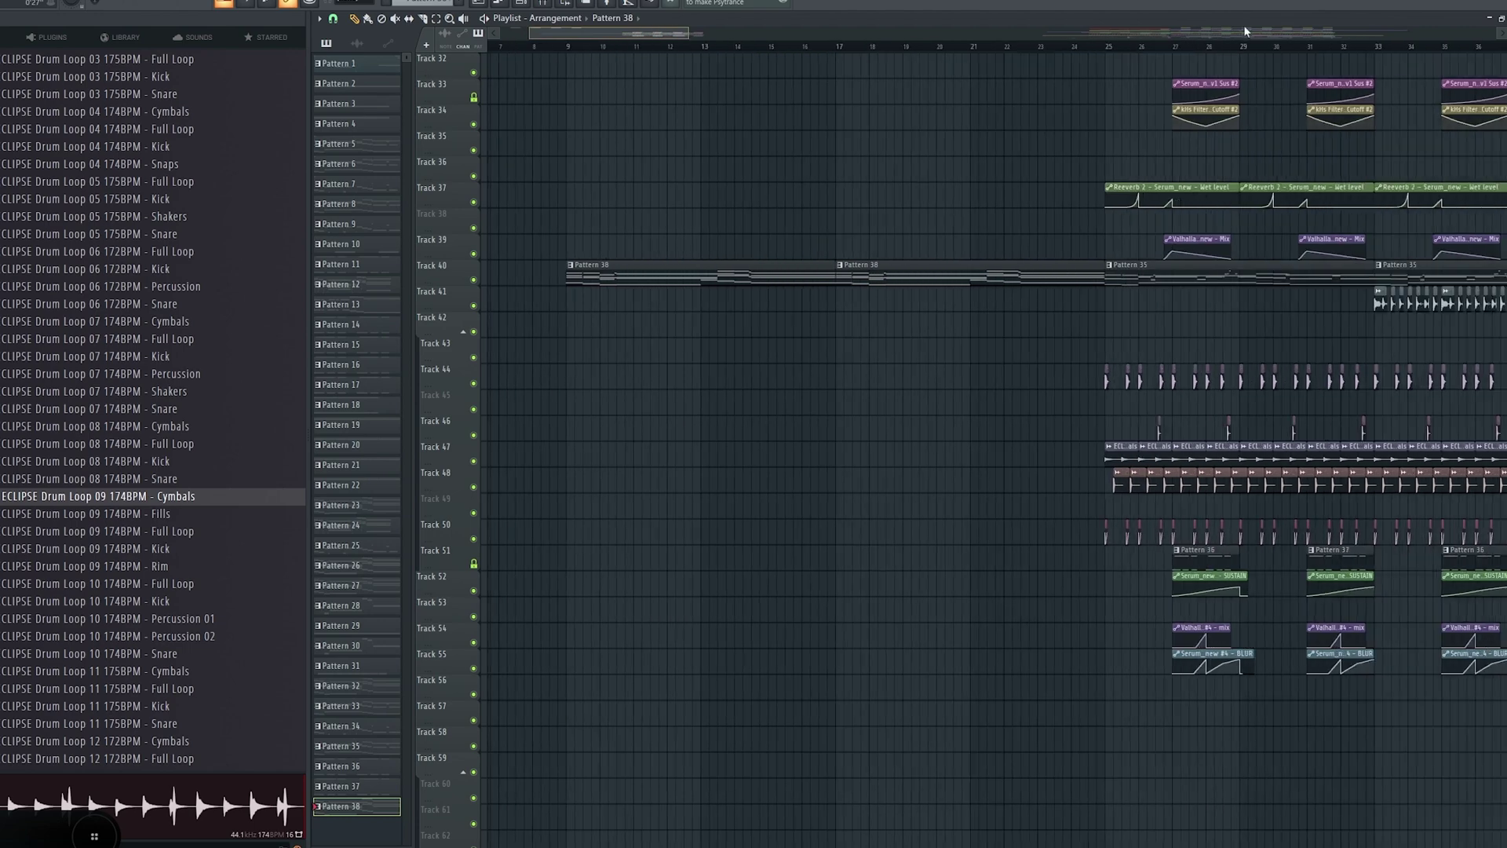
scroll(511, 44, "up", 1)
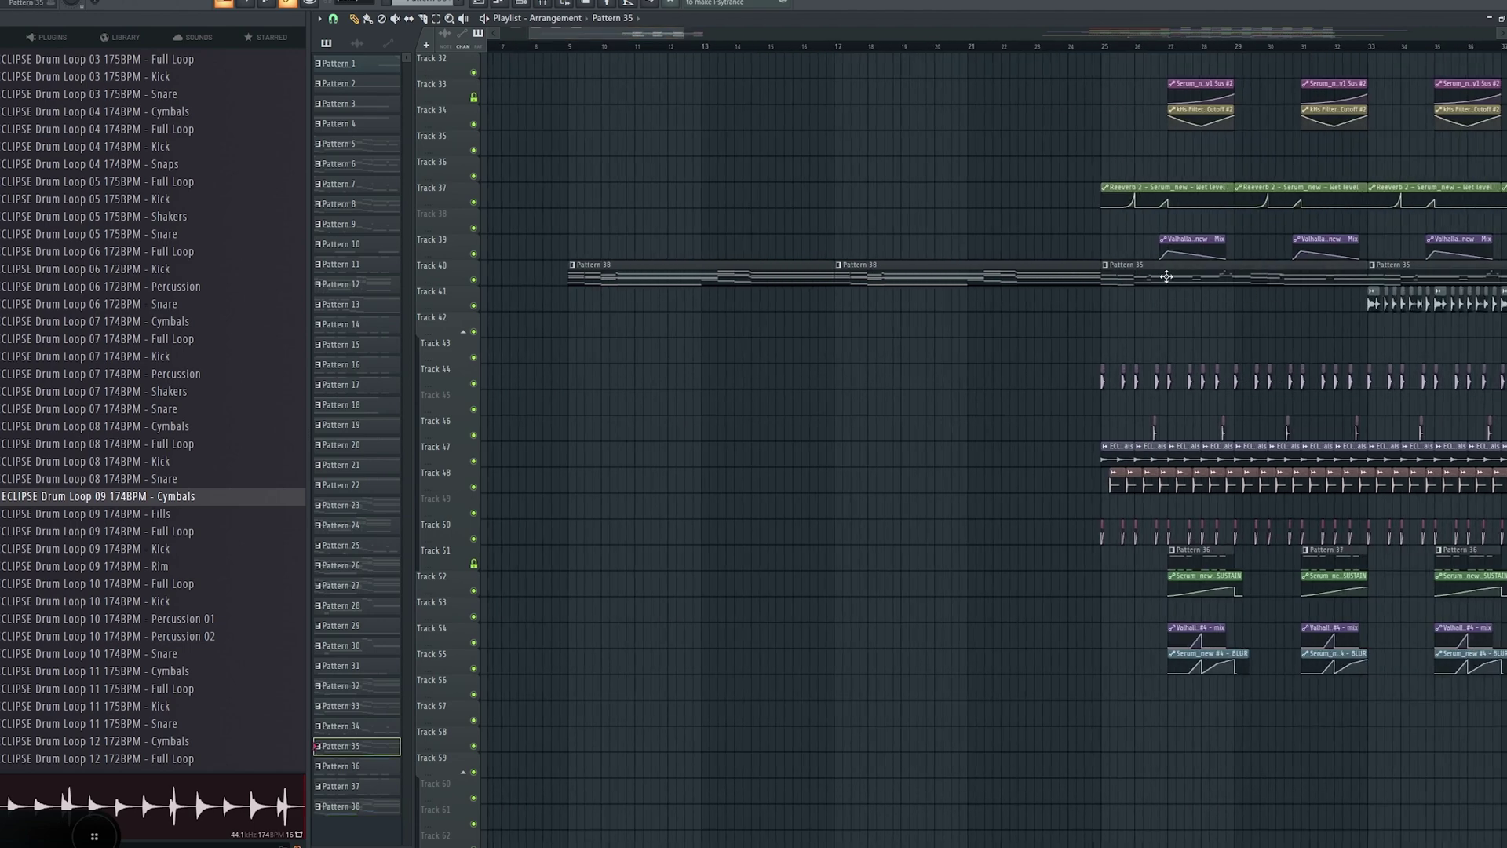
double_click(1167, 276)
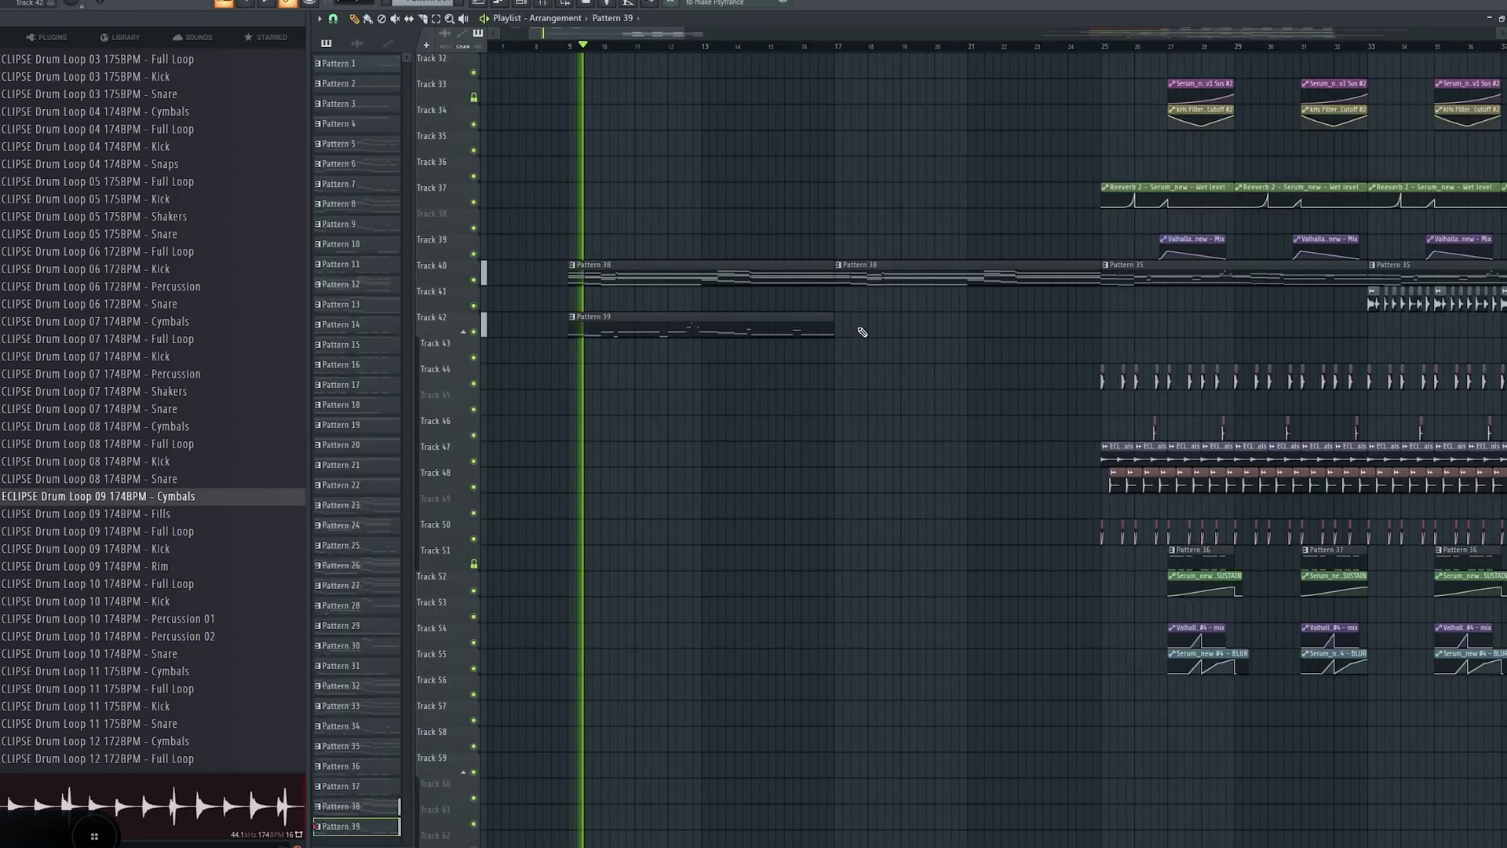
left_click(862, 330)
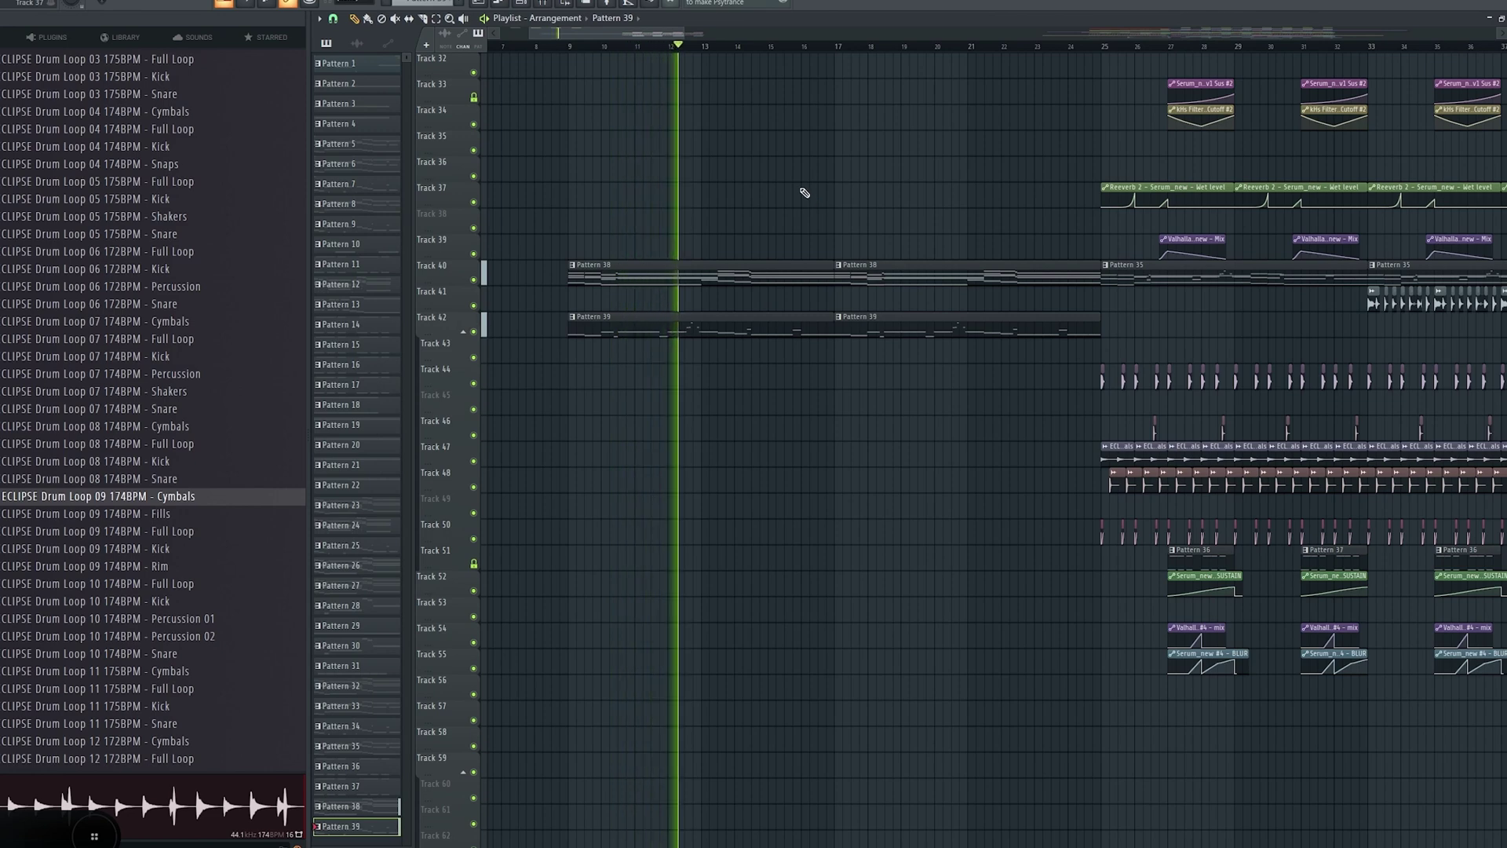
Copy the drum clips from the bar 25 section across bars 9 to 24, leaving the cymbal loops out of bars 9 to 16
scroll(946, 365, "up", 2)
left_click_drag(946, 365, 1366, 543)
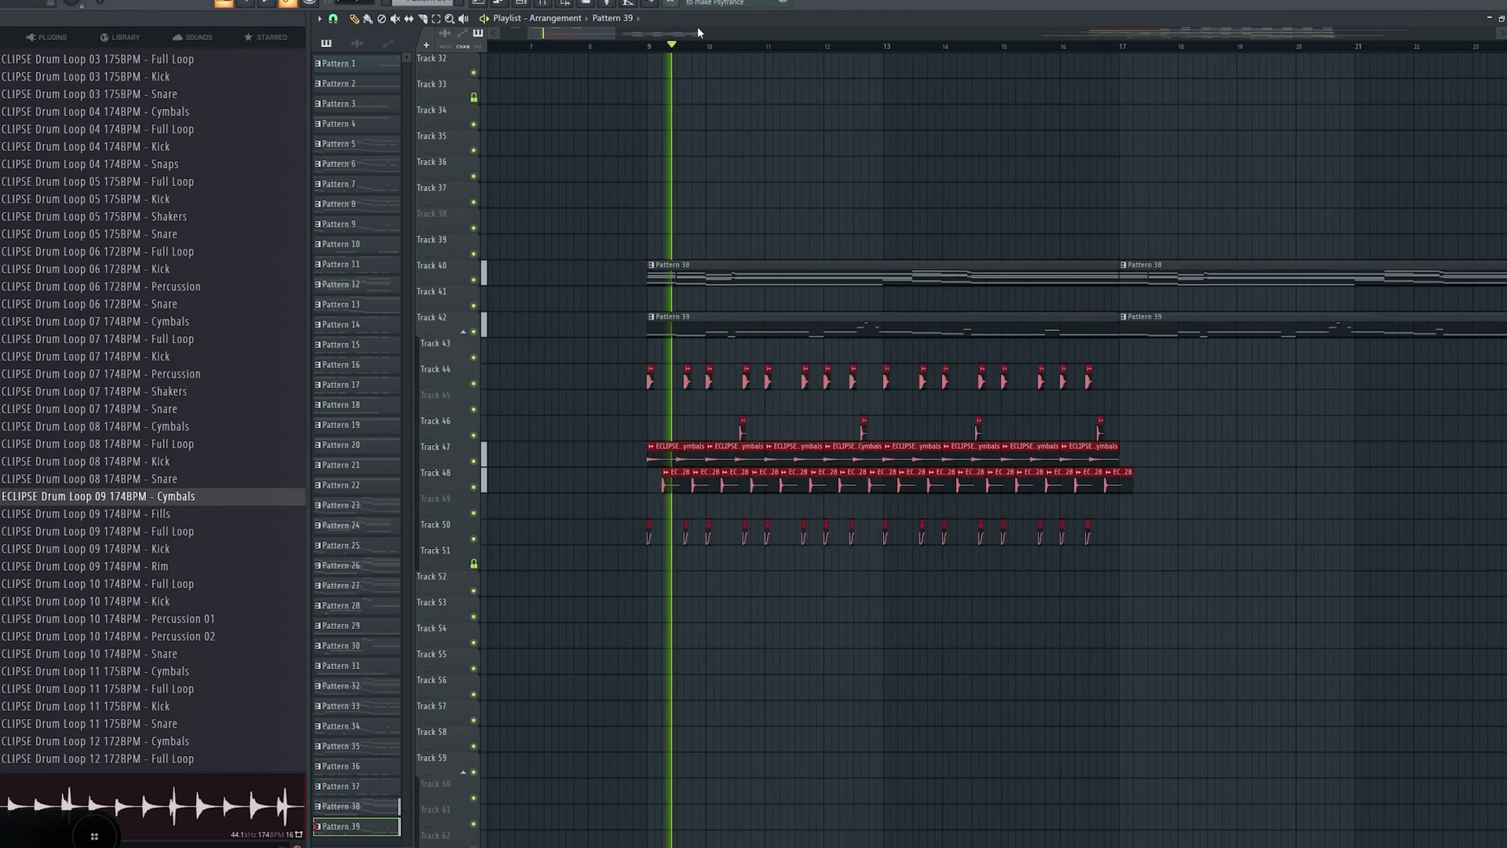
scroll(767, 431, "down", 3)
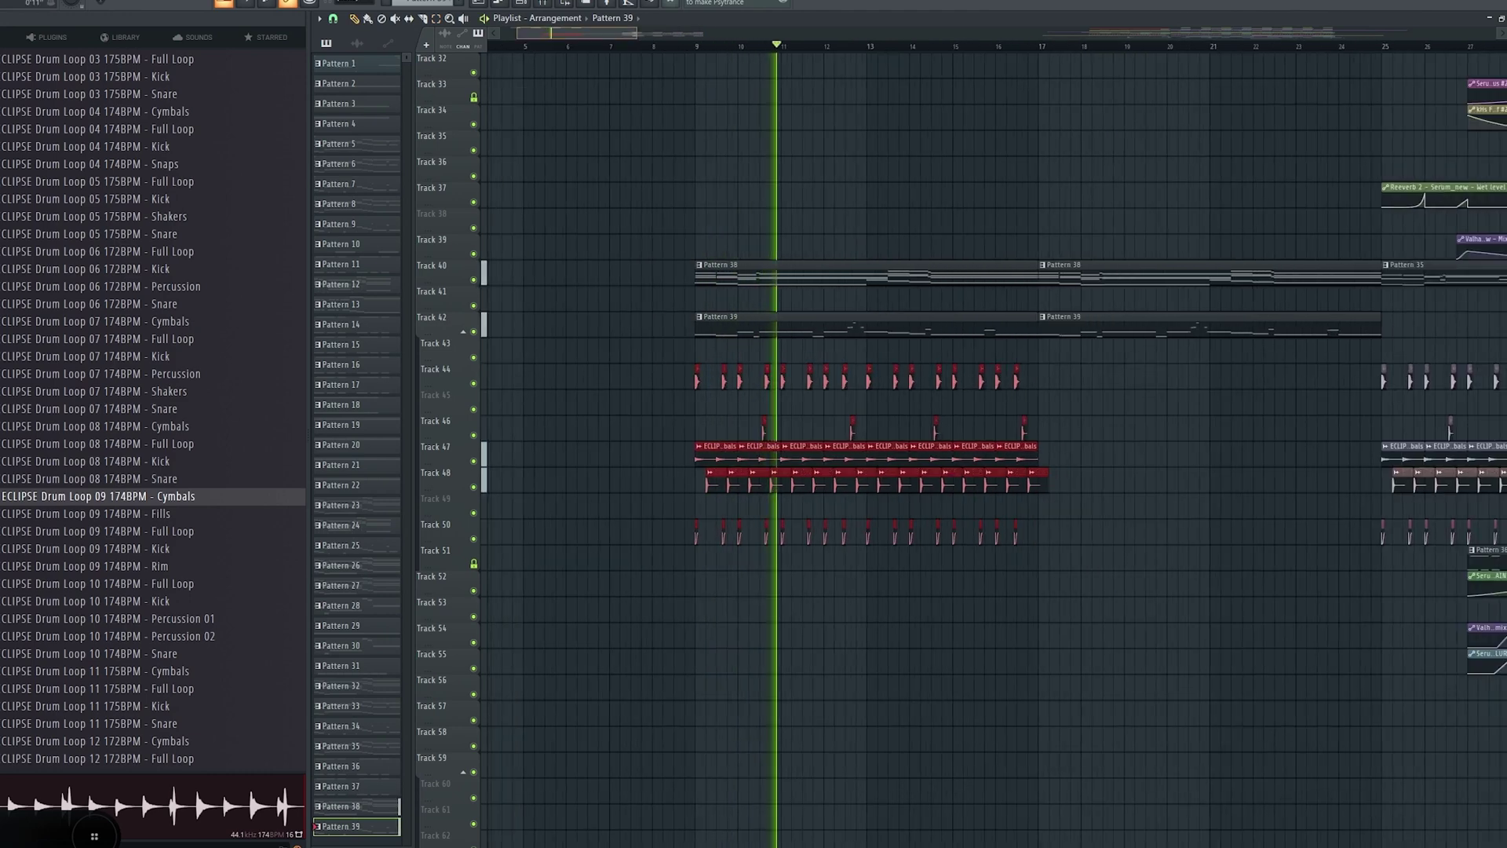
left_click_drag(817, 457, 932, 458)
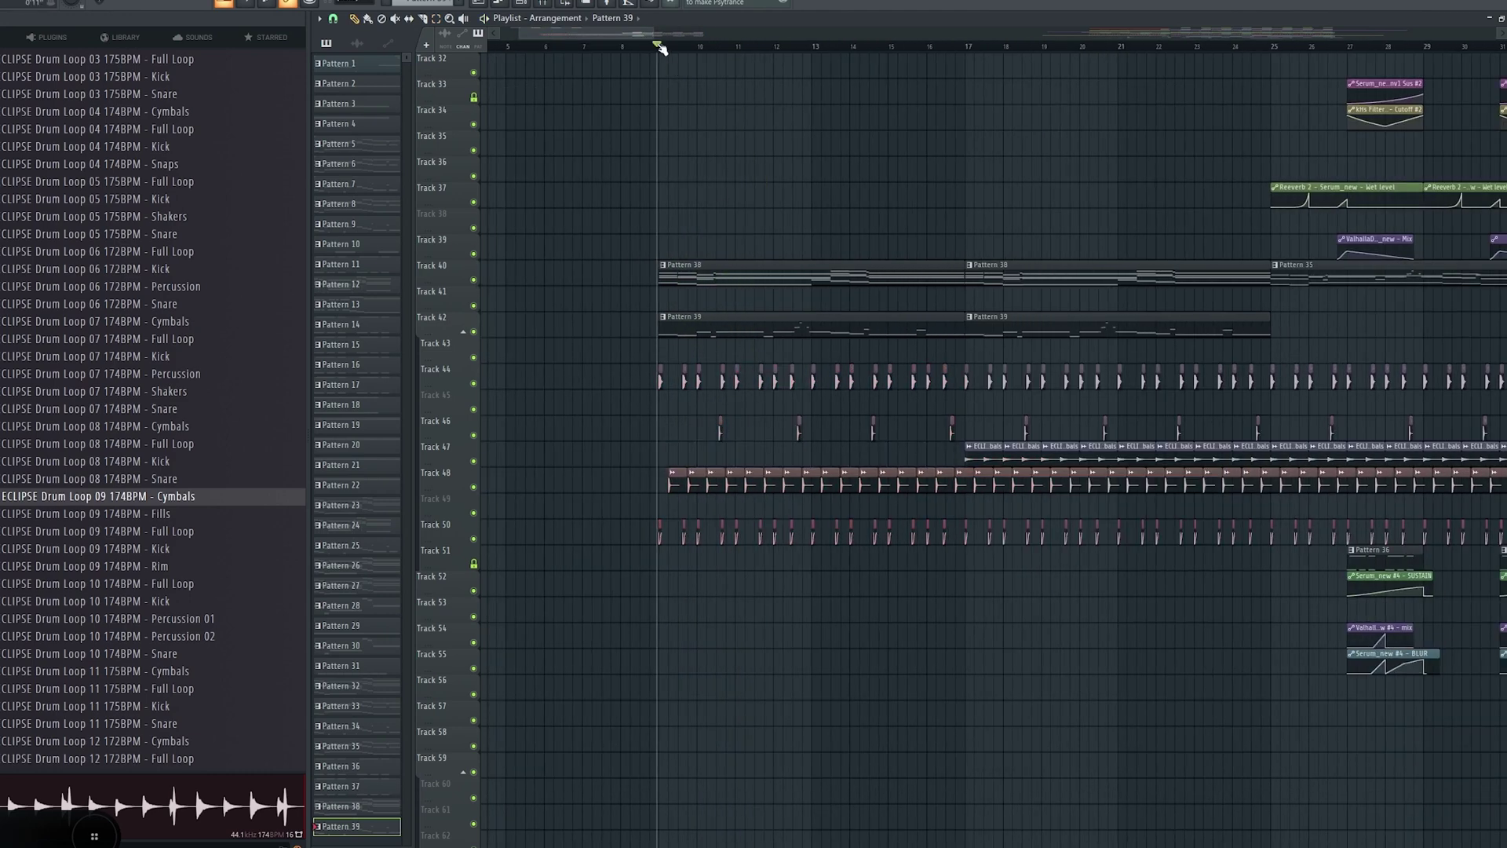
key("space")
right_click(986, 458)
right_click(1027, 458)
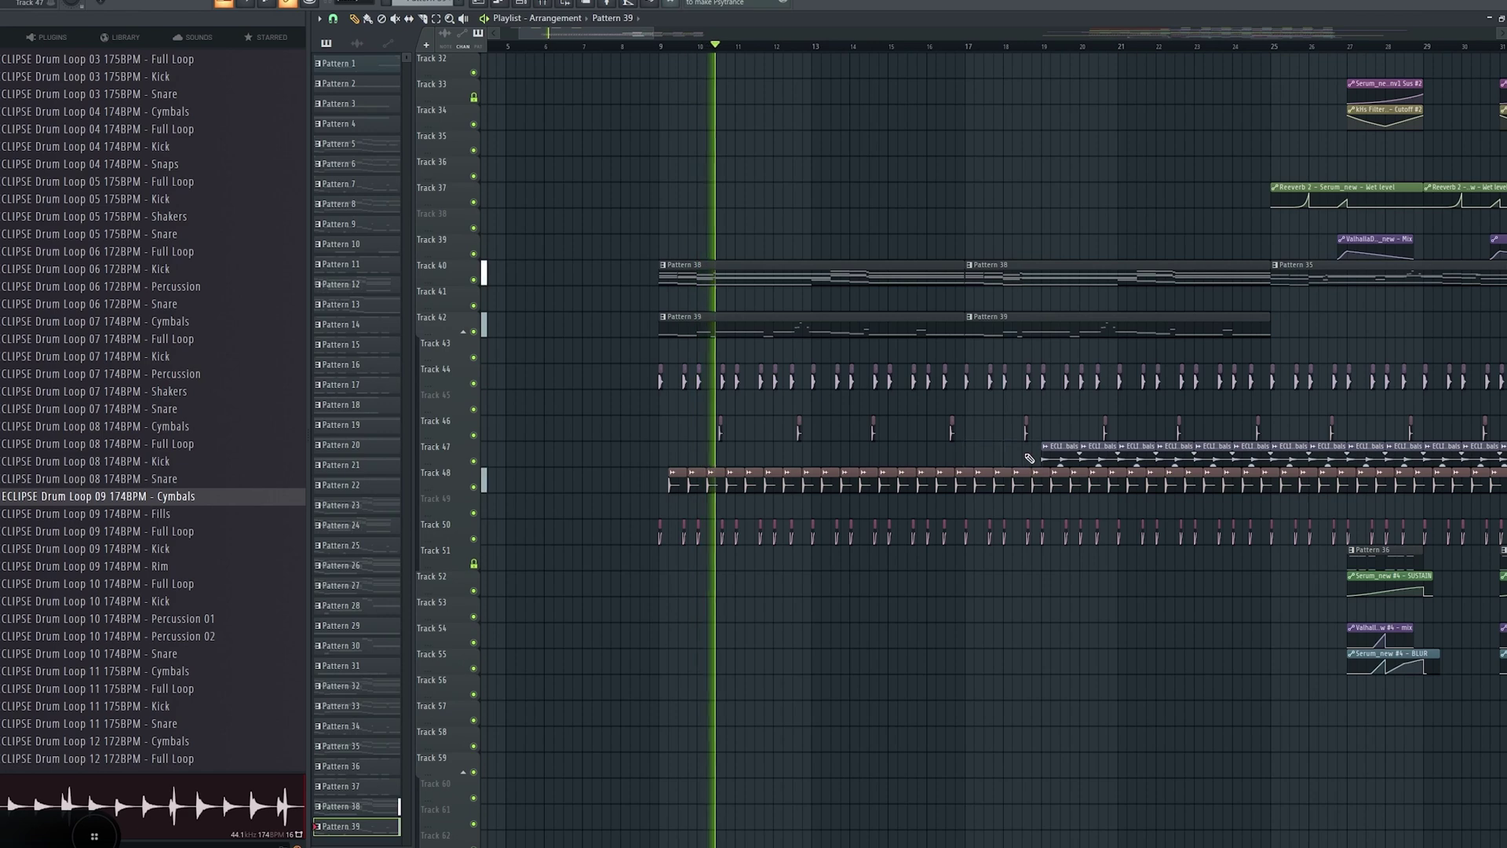
Clear the drums from bar 24 and shorten the last Pattern 38 and Pattern 39 clips to leave a gap before bar 25
scroll(898, 202, "down", 1)
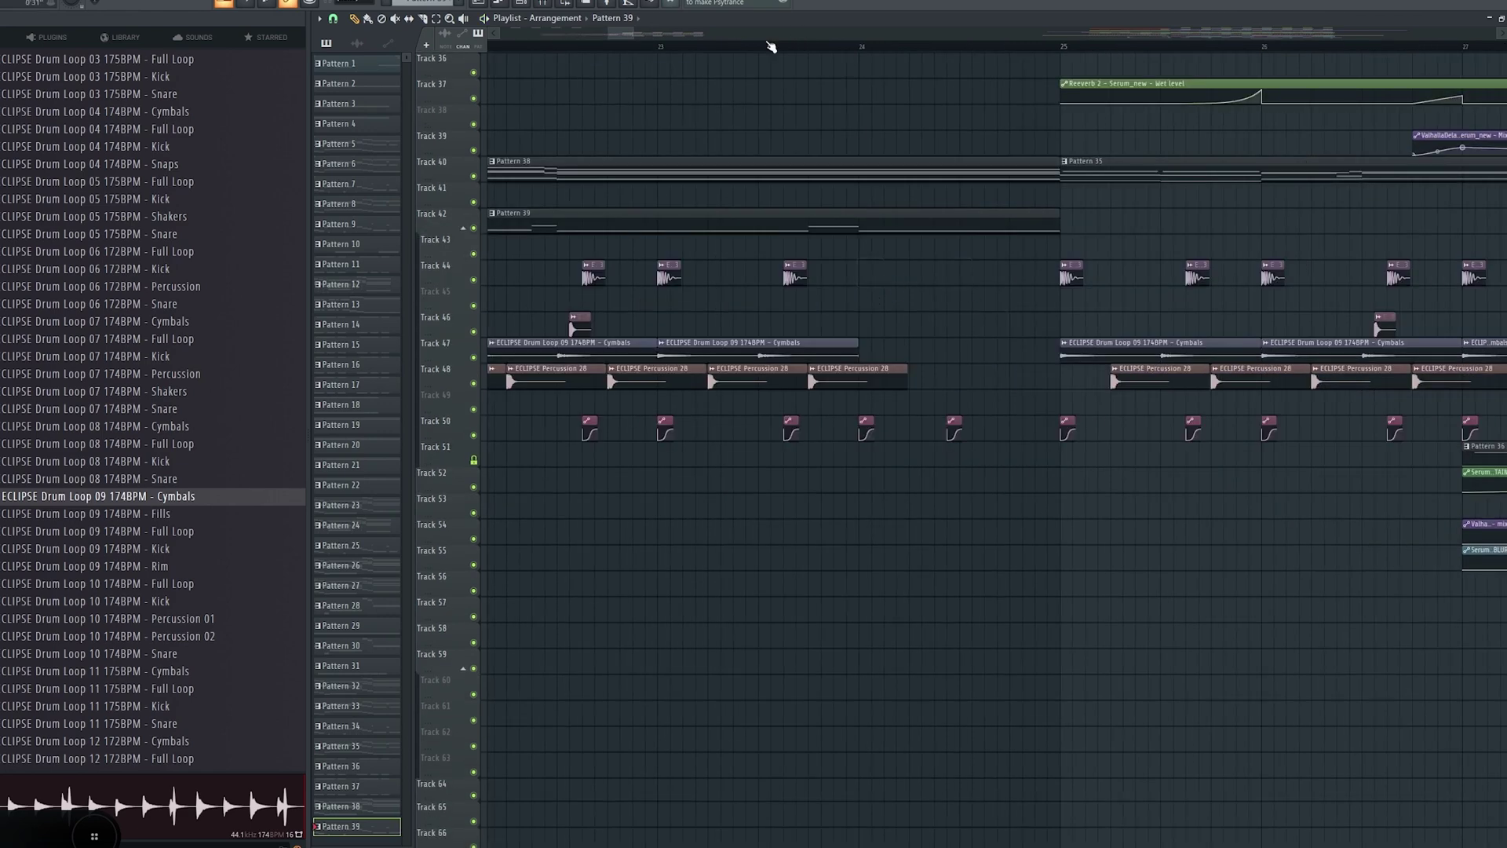
scroll(942, 235, "down", 1)
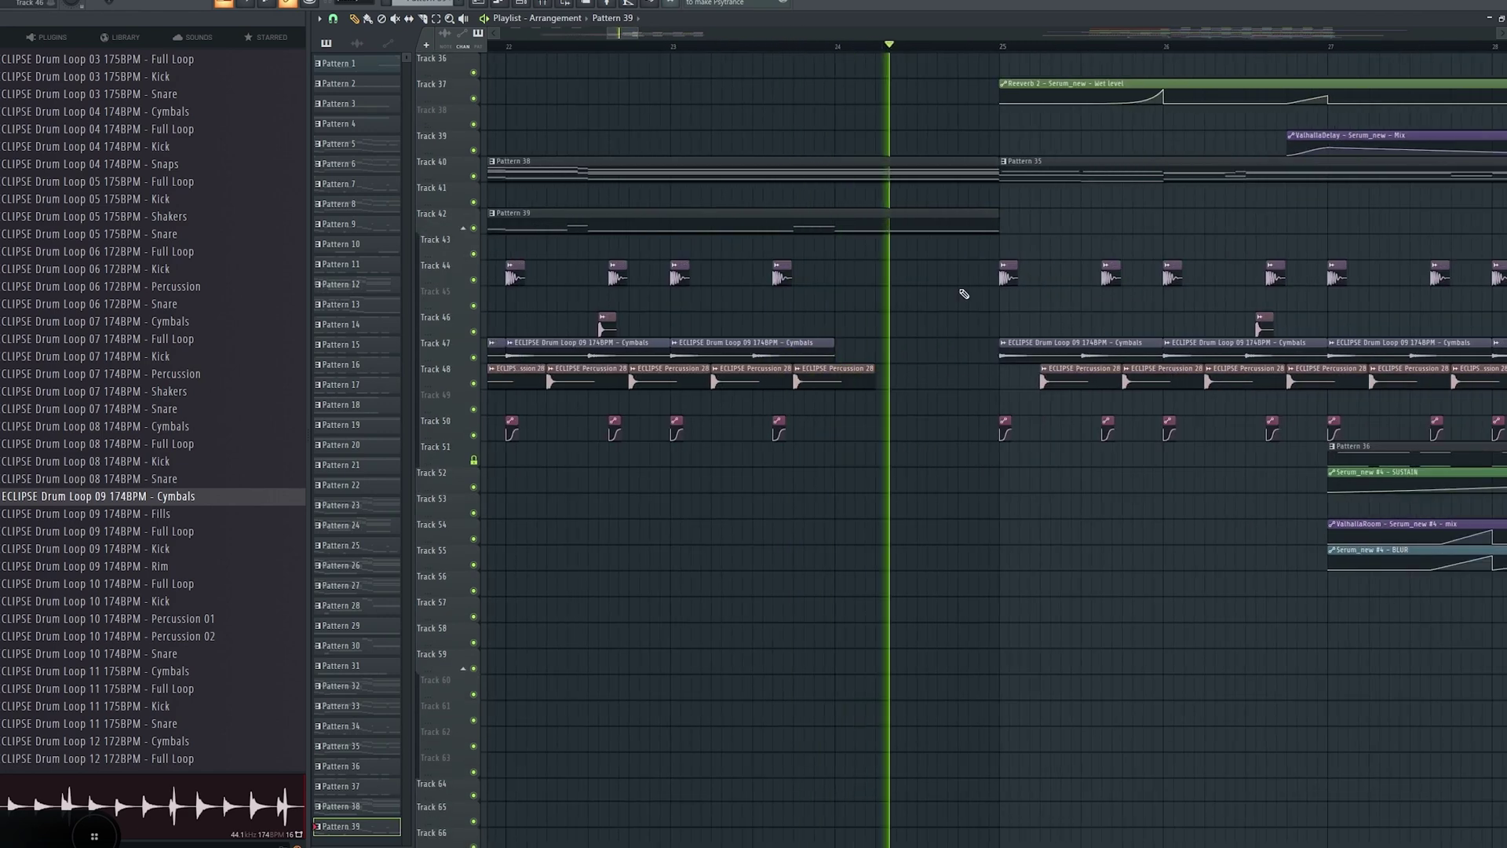
left_click_drag(994, 222, 937, 222)
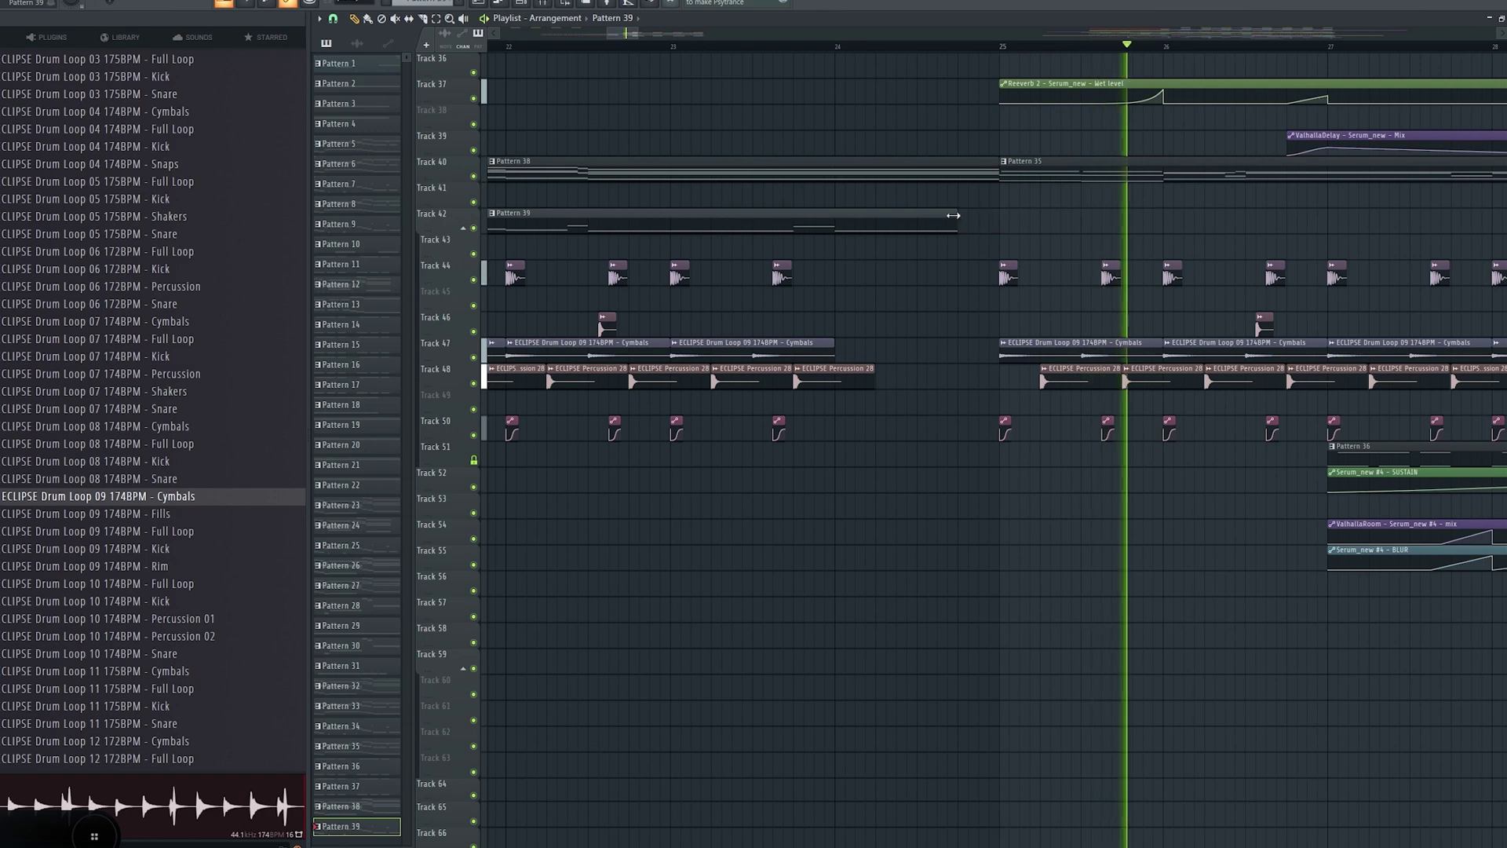
scroll(981, 131, "down", 3)
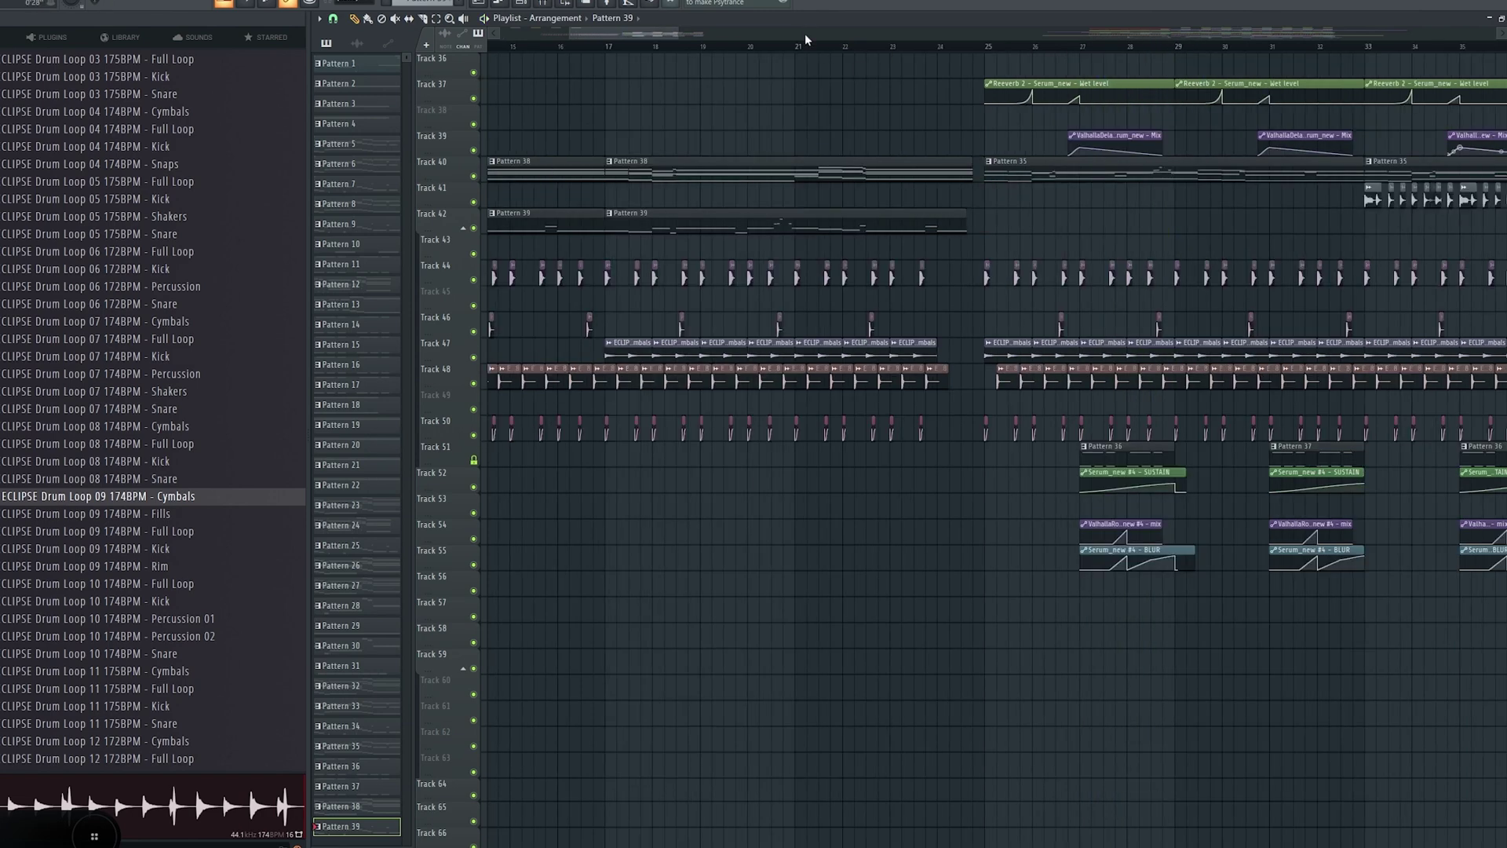
Layer ECLIPSE Ambience 12 D# clips from bars 9 and 17, and overlapping ECLIPSE Ambience 19 G#min clips on Tracks 56 and 58
scroll(804, 33, "down", 2)
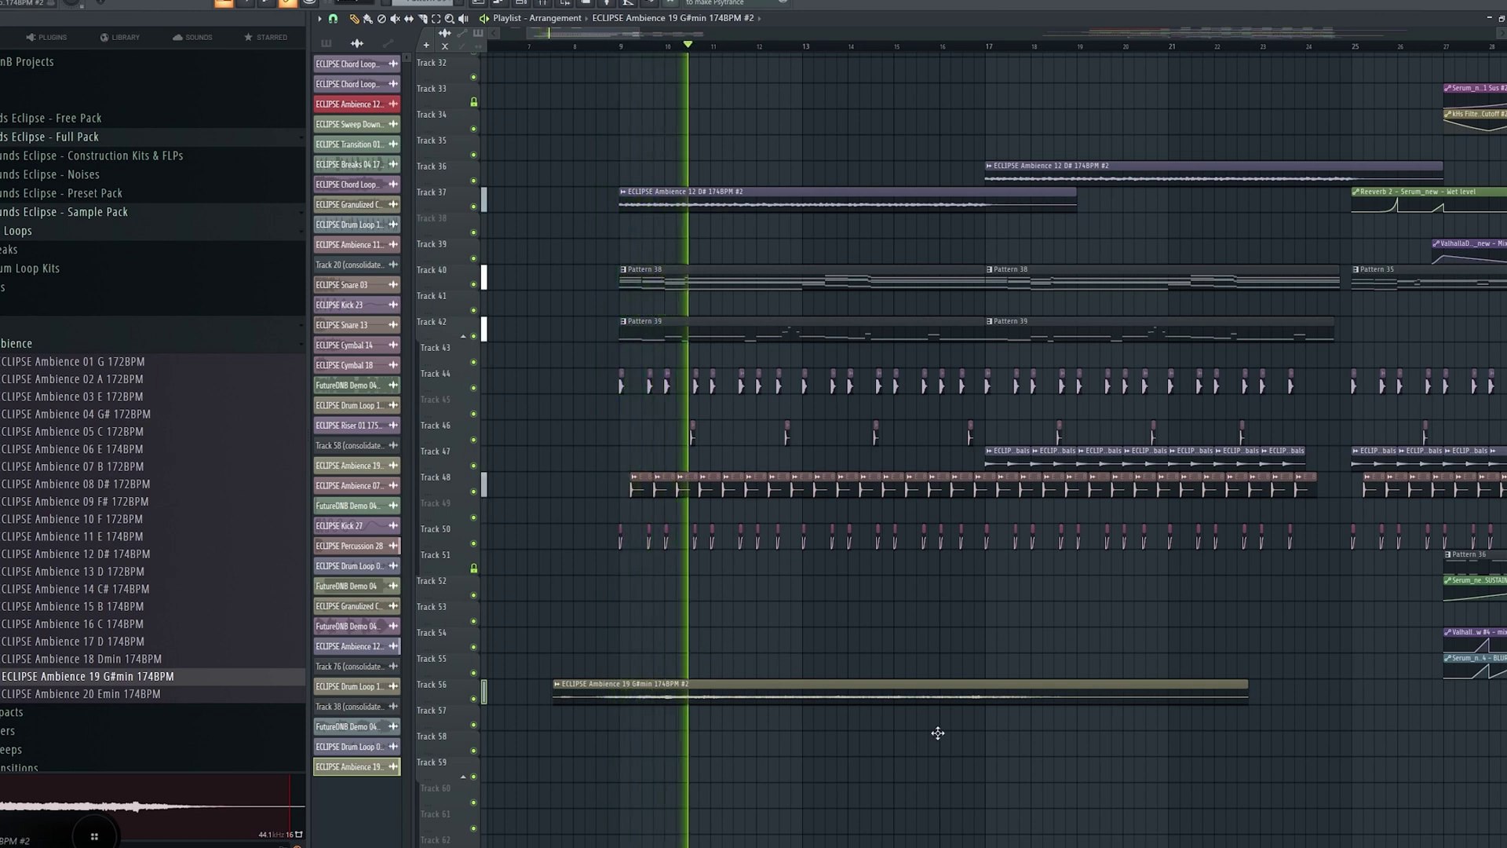
left_click(987, 736)
double_click(987, 735)
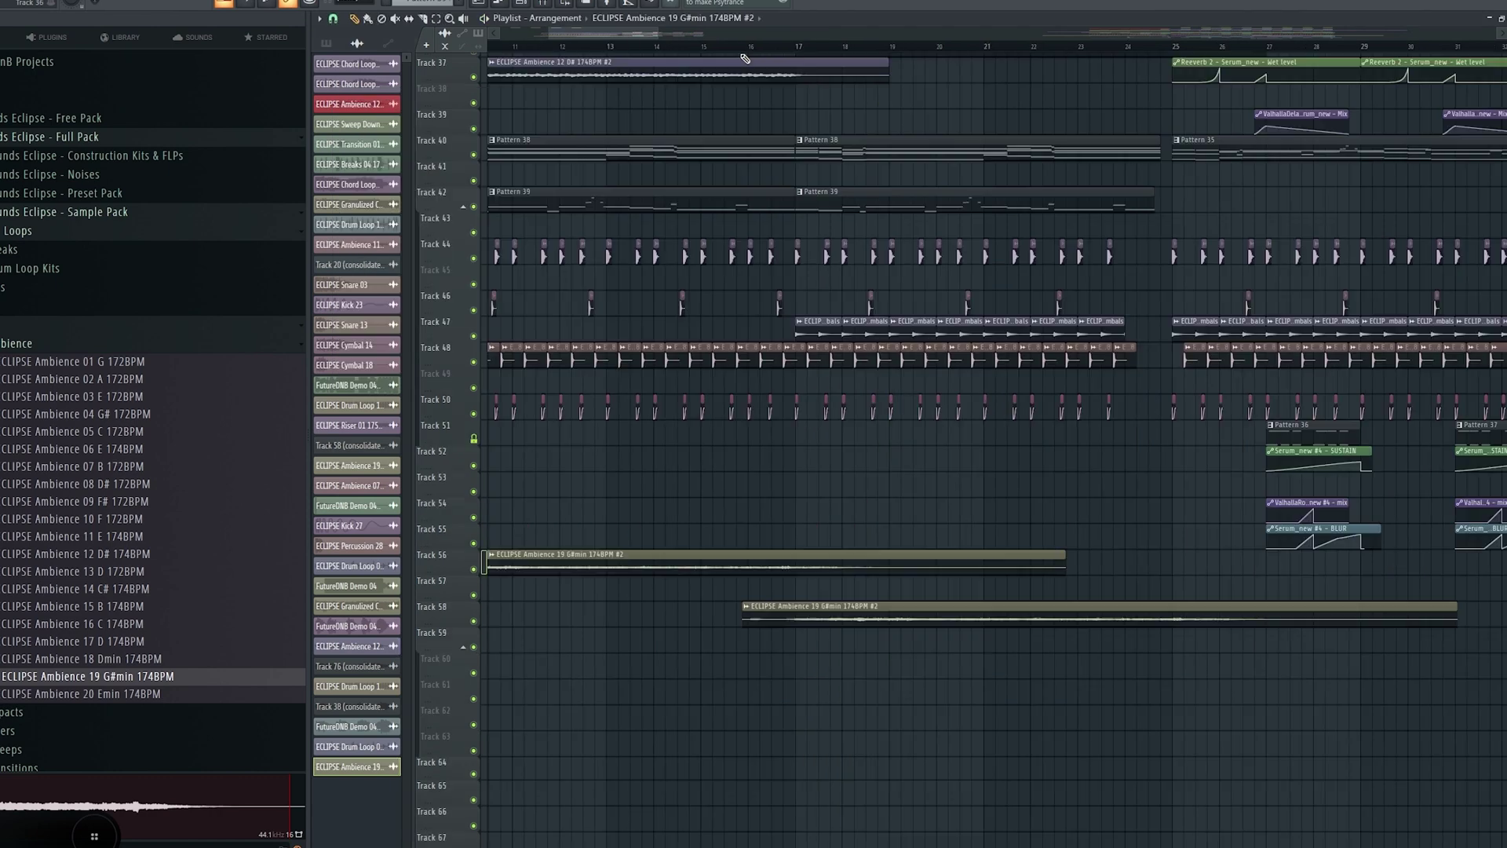
Place Patterns 19 and 22 on Track 55, and add short ECLIPSE Ambience 07 B clips on Track 53 leading into bars 9 and 17
key("F6")
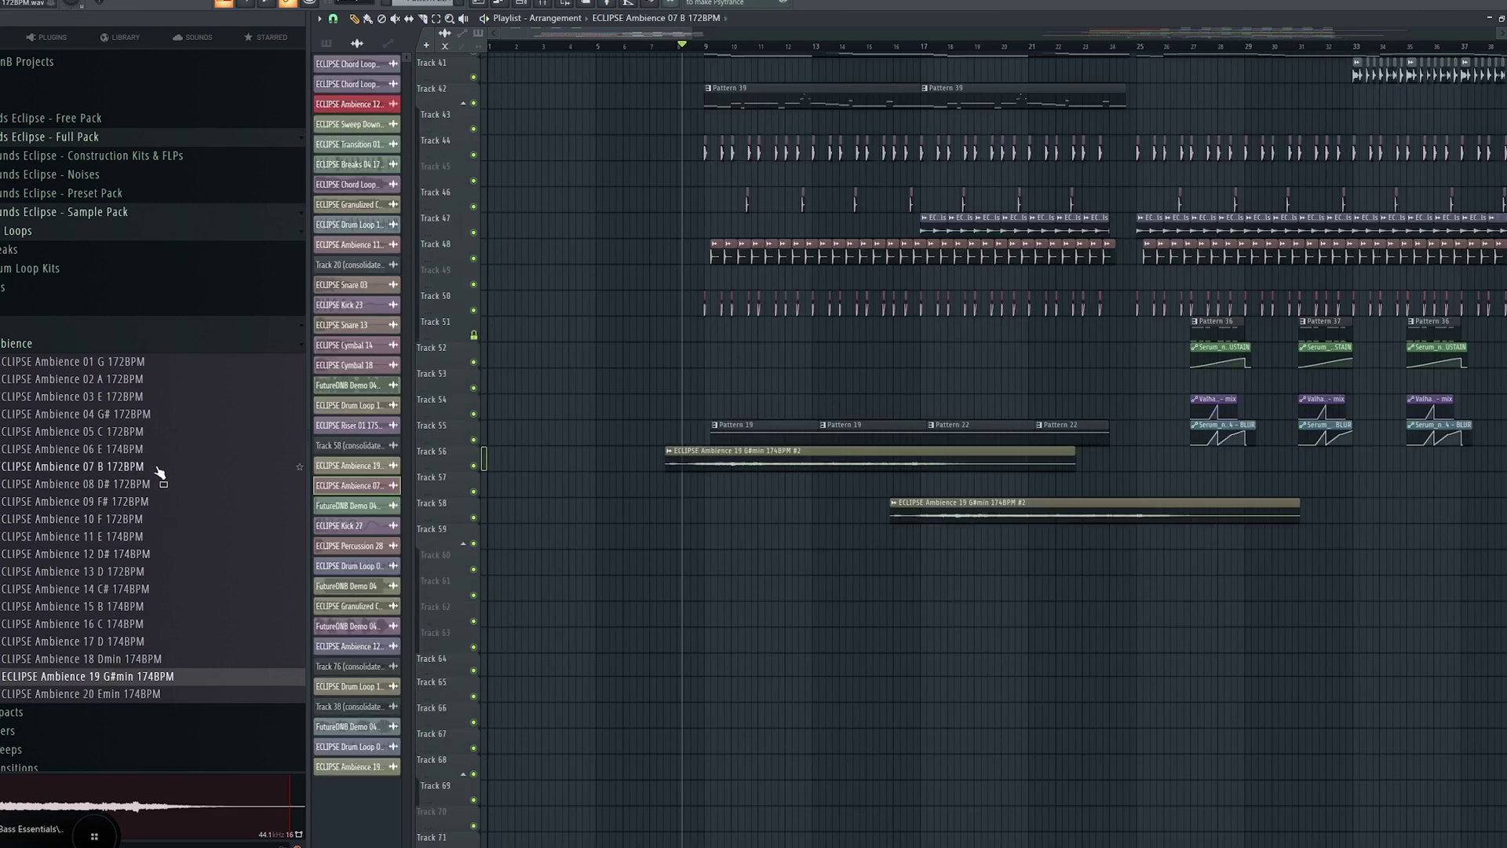
left_click_drag(160, 472, 706, 384)
scroll(634, 32, "up", 2)
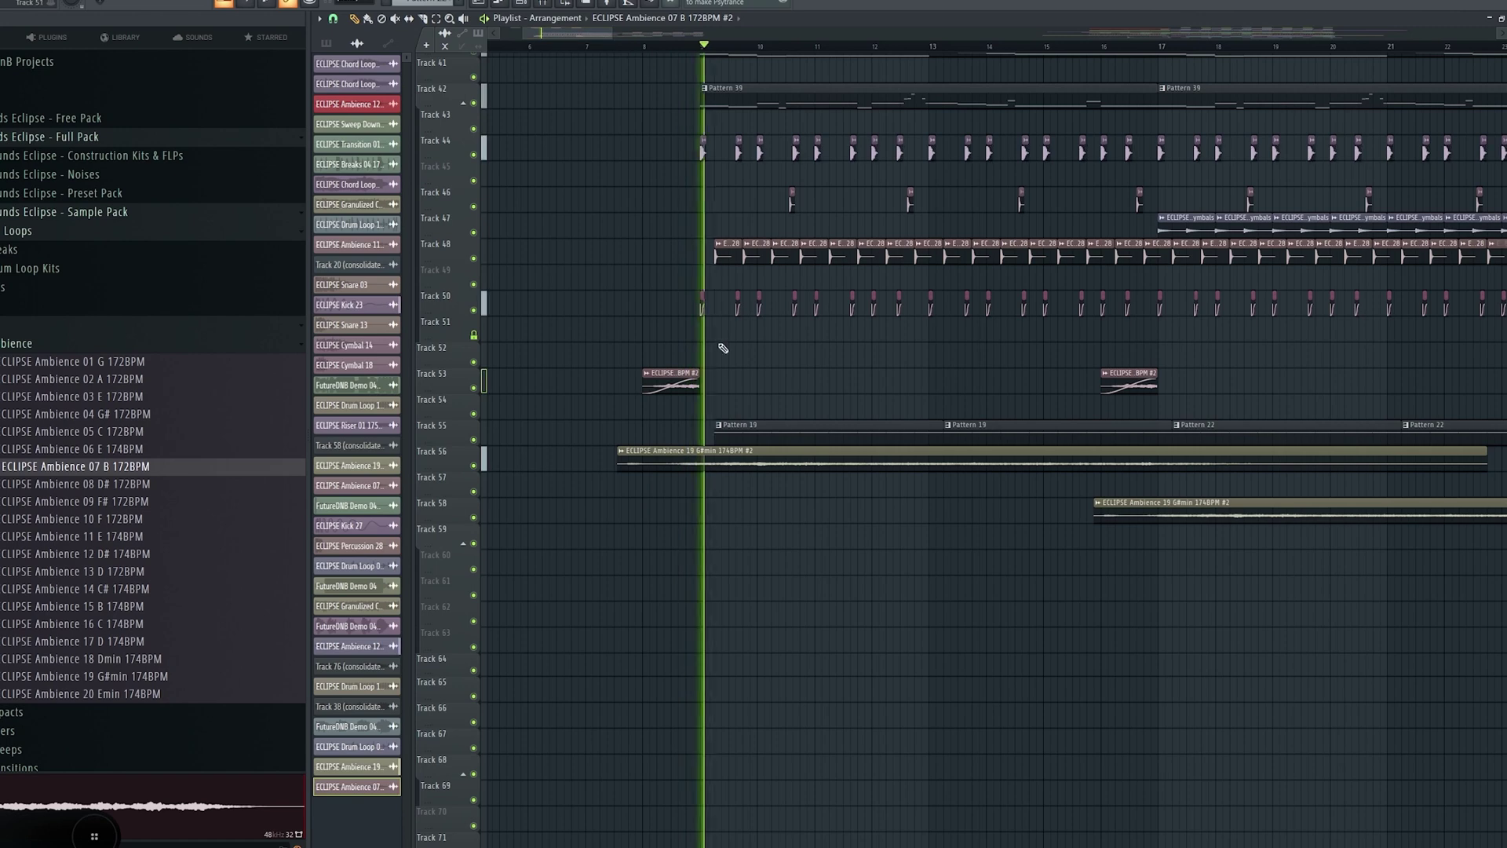
scroll(1009, 387, "right", 6)
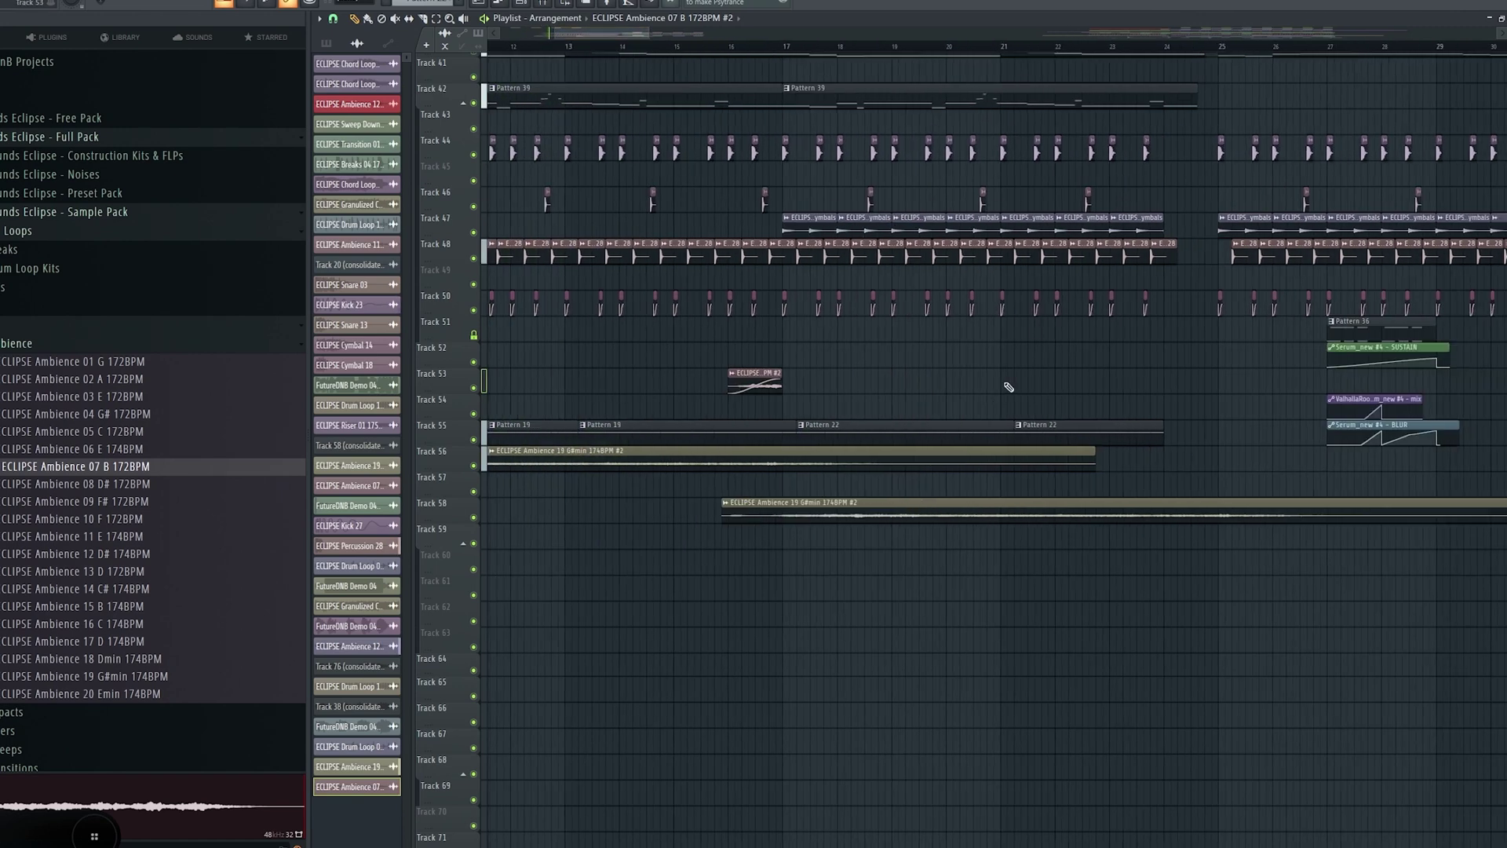
right_click(1114, 385)
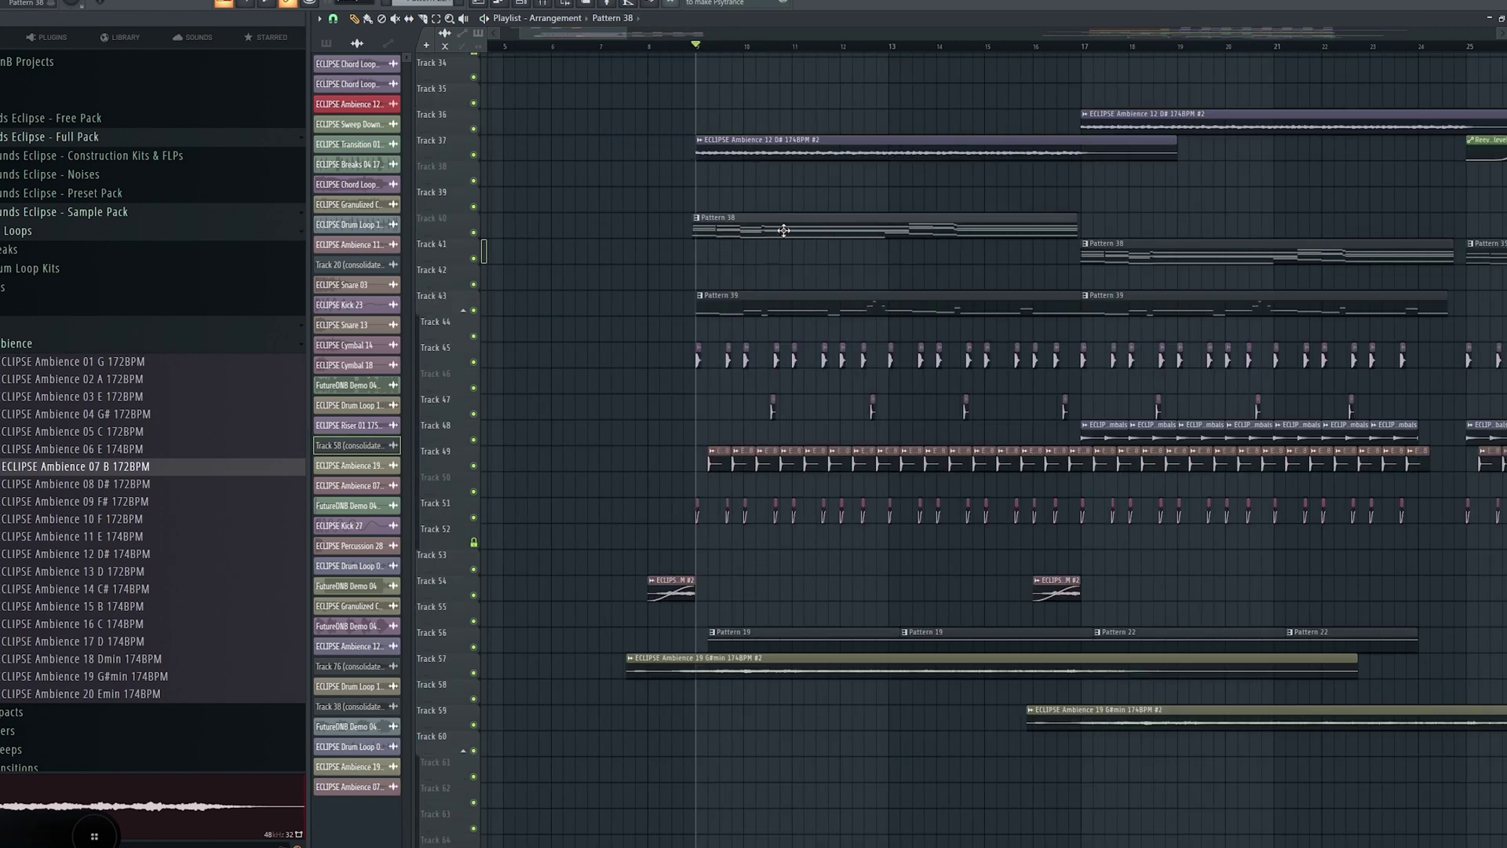
Consolidate the Pattern 38 clip on Track 40 to a 16-bit stereo WAV with the tail set to Cut remainder
left_click(325, 43)
right_click(455, 218)
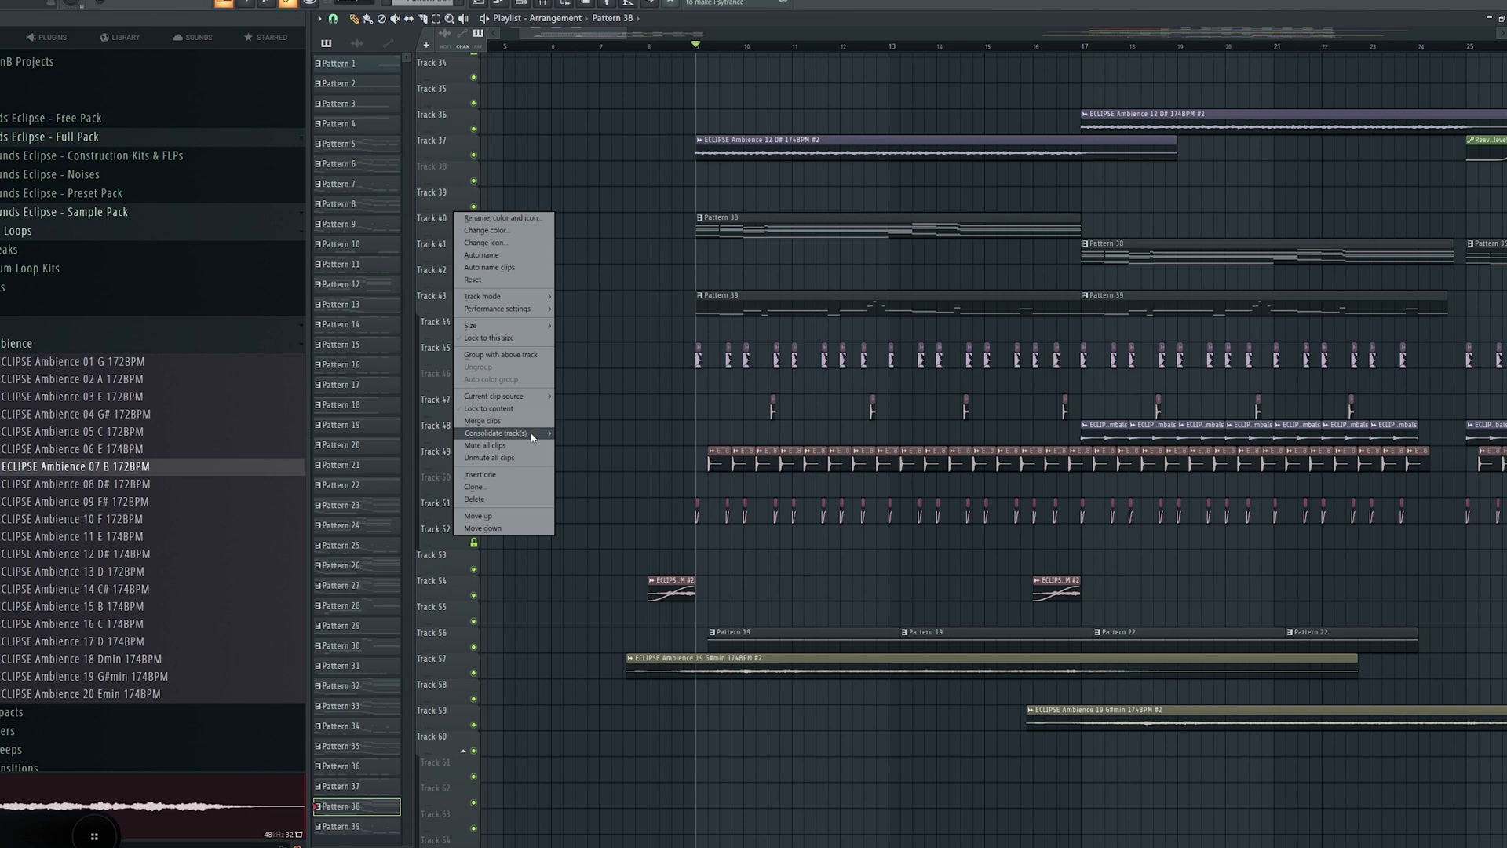
left_click(567, 433)
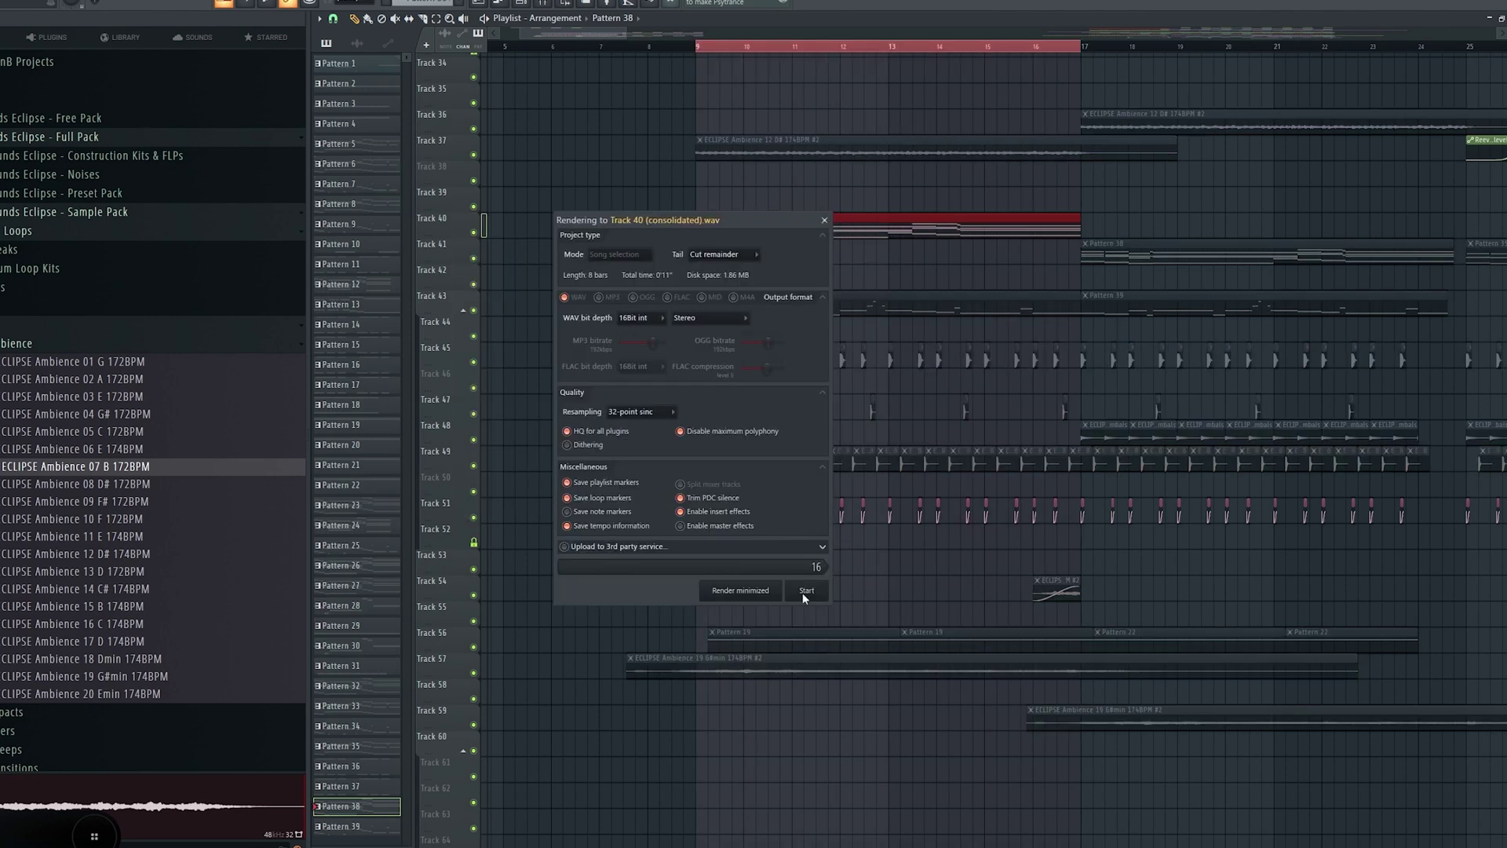
left_click(804, 590)
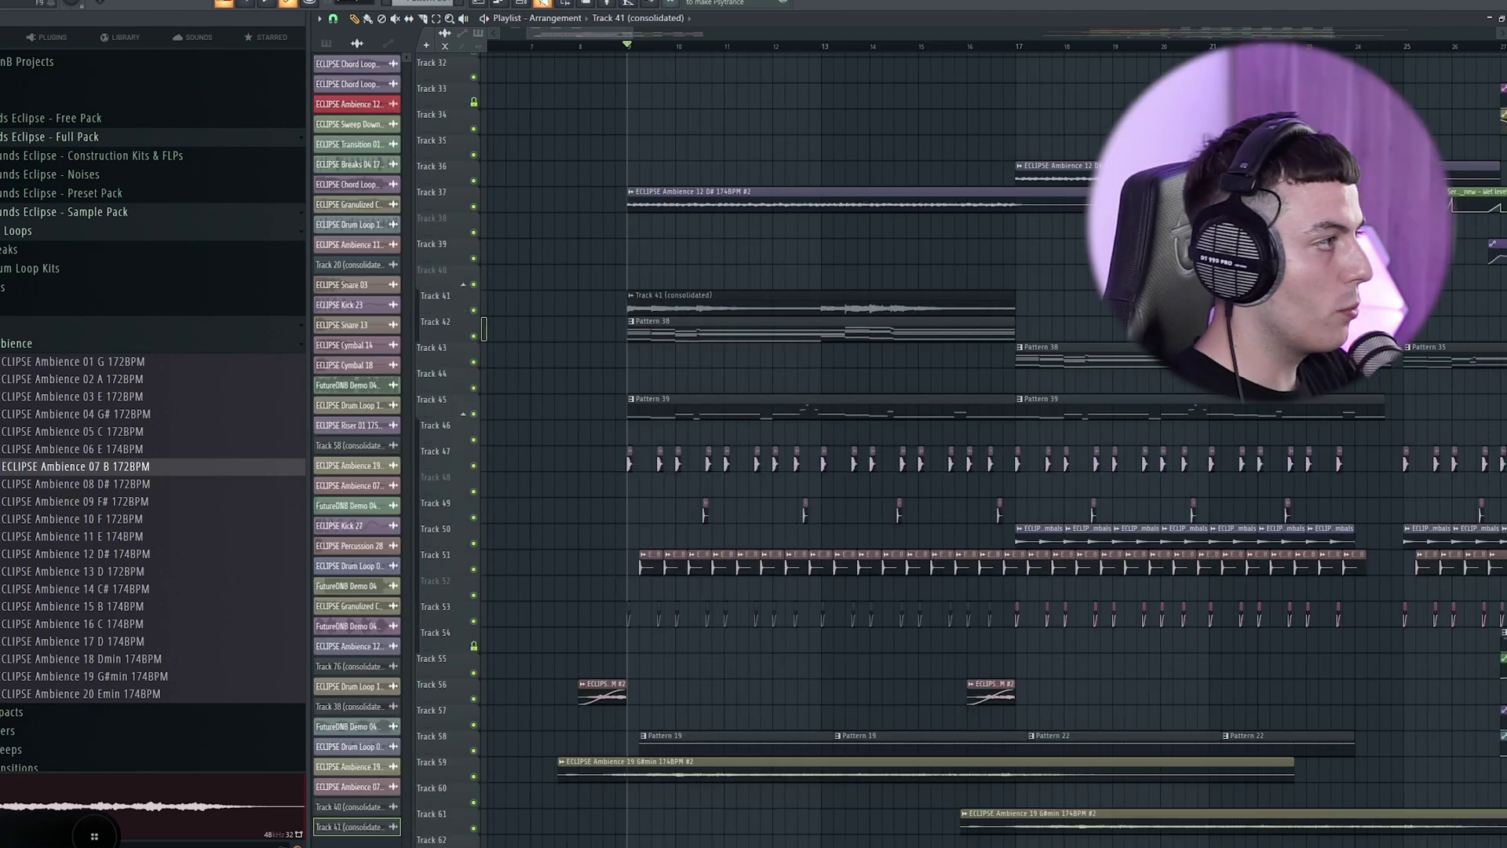
Process the Track 41 (consolidated) audio with DTBlkFxS on mixer track 7 and duplicate its clip to bar 17
double_click(737, 303)
left_click(543, 3)
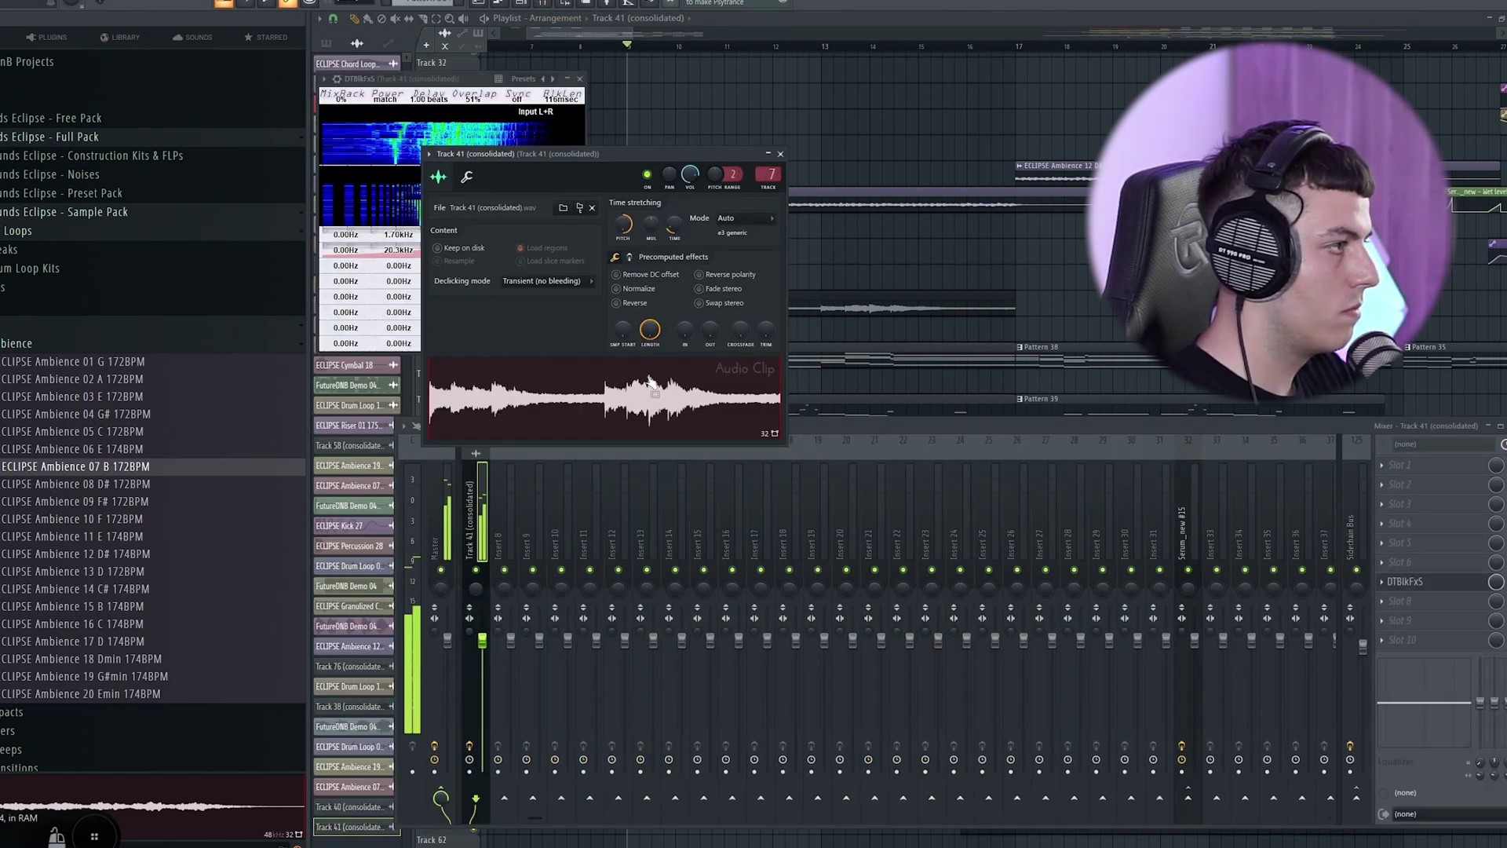
key("F9")
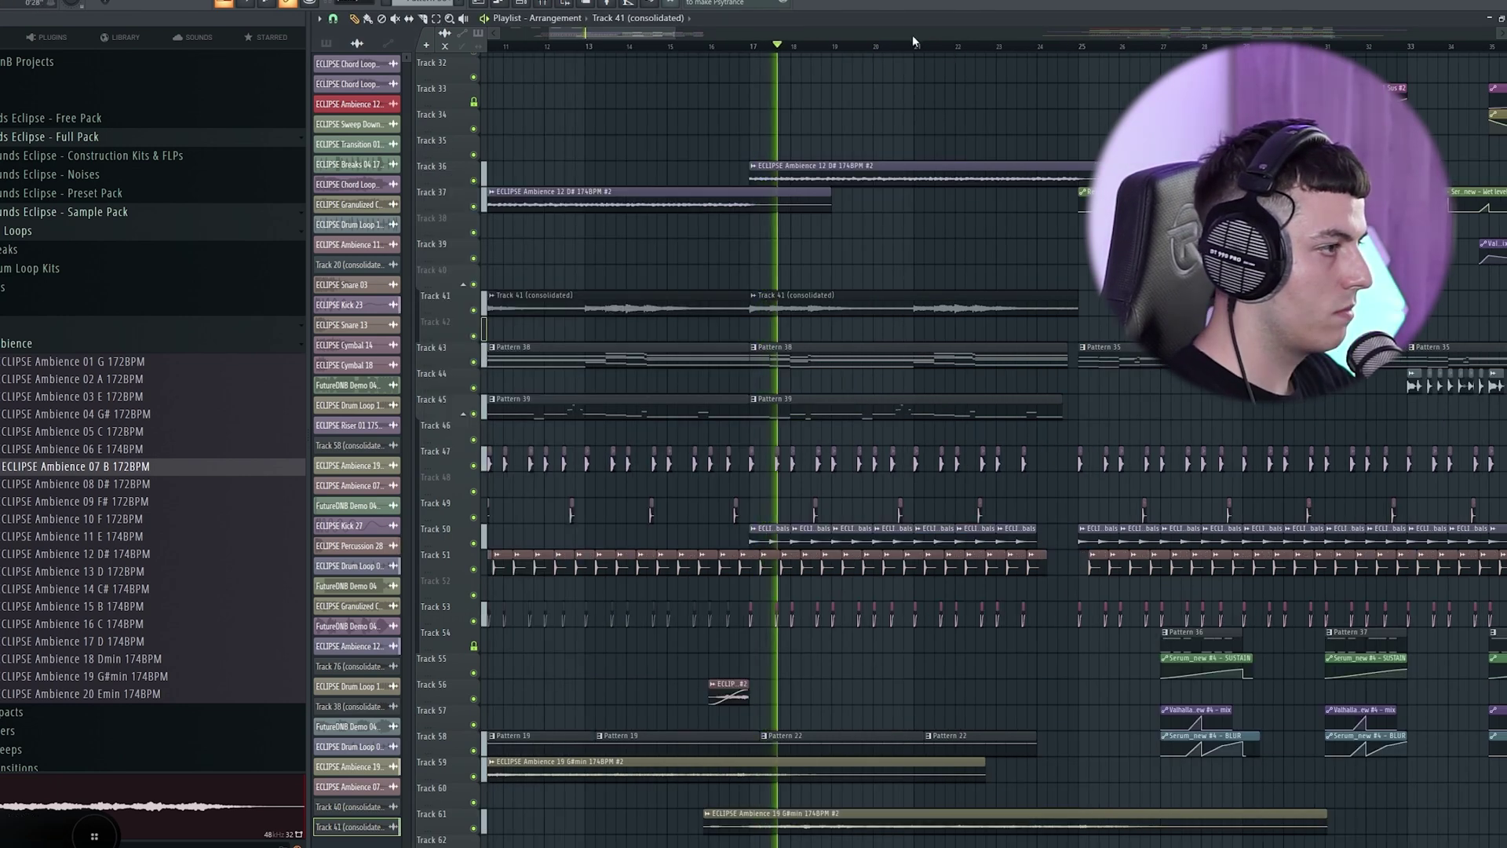
Place unique copies of Track 41 (consolidated) above Pattern 35 from bar 33 and trim the lower copy's start to bar 37
scroll(906, 33, "down", 1)
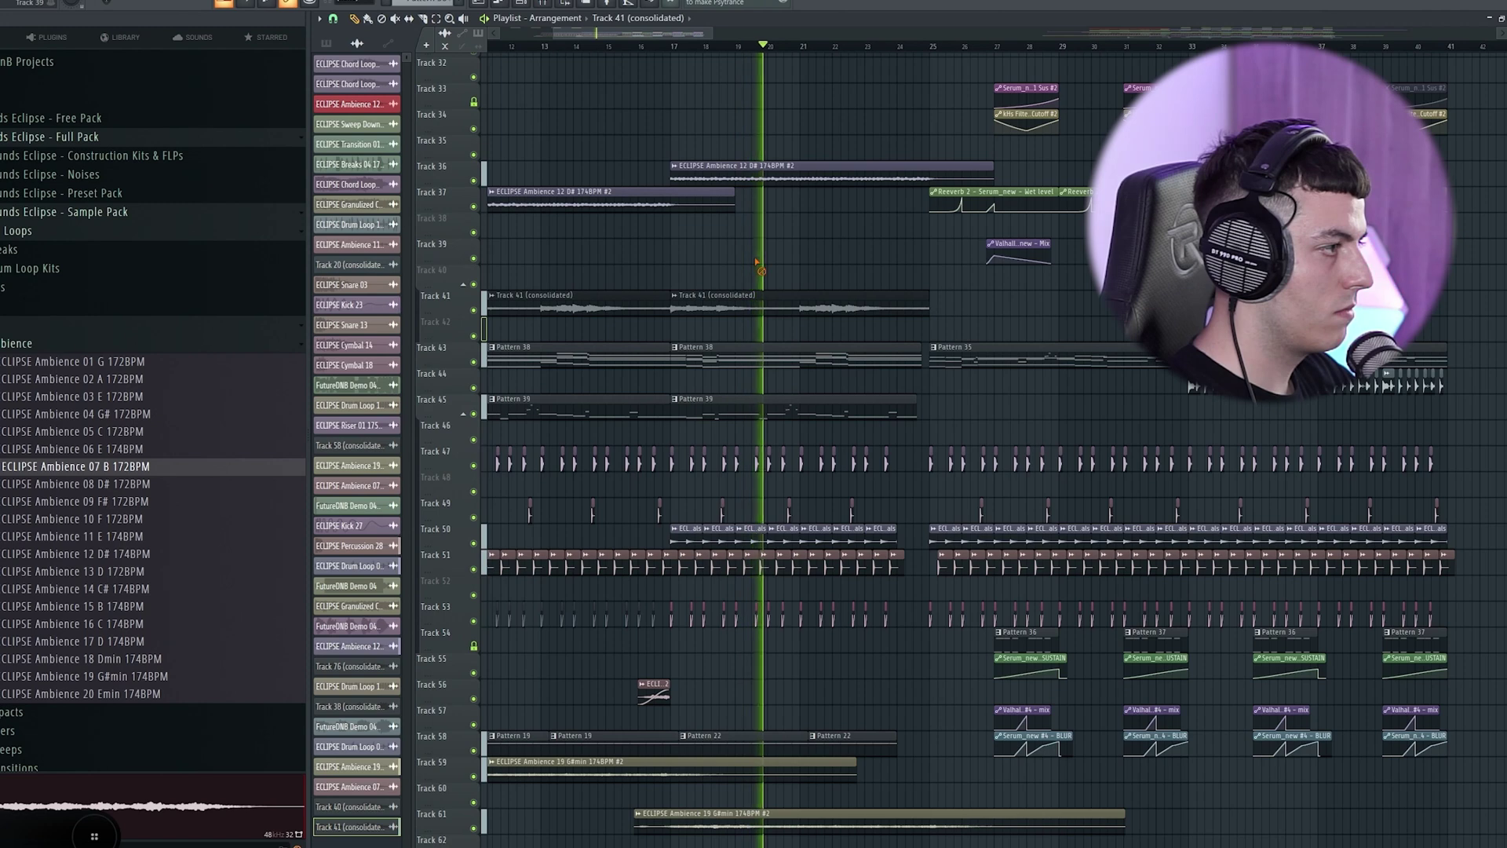
double_click(724, 310)
key("Escape")
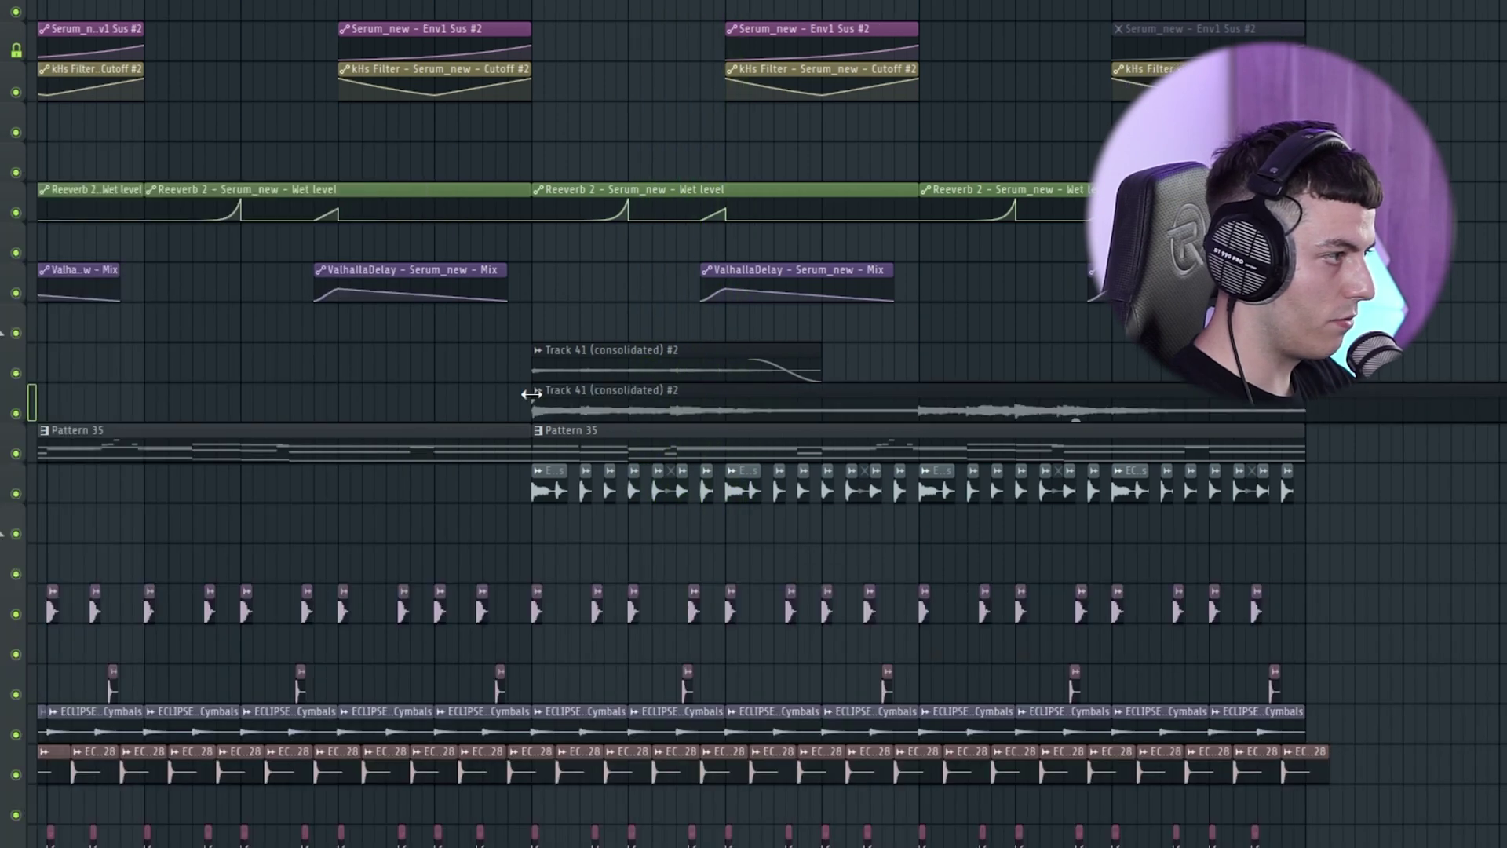
left_click_drag(534, 402, 889, 398)
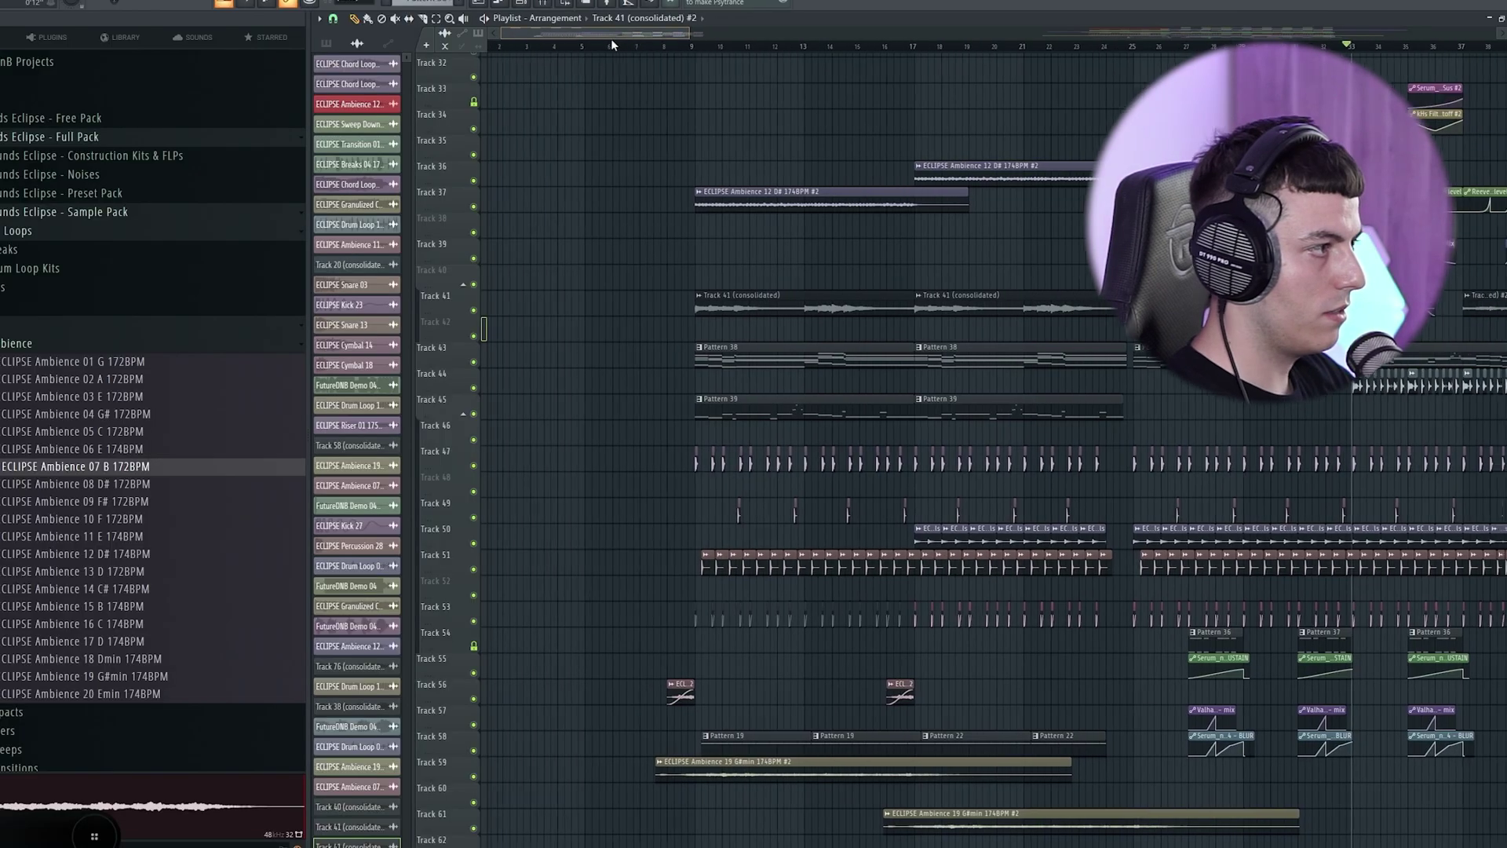
Copy the ECLIPSE Ambience 19 G#min clip on Track 61 to bar 1 and play the intro
scroll(649, 191, "right", 2)
scroll(565, 59, "left", 3)
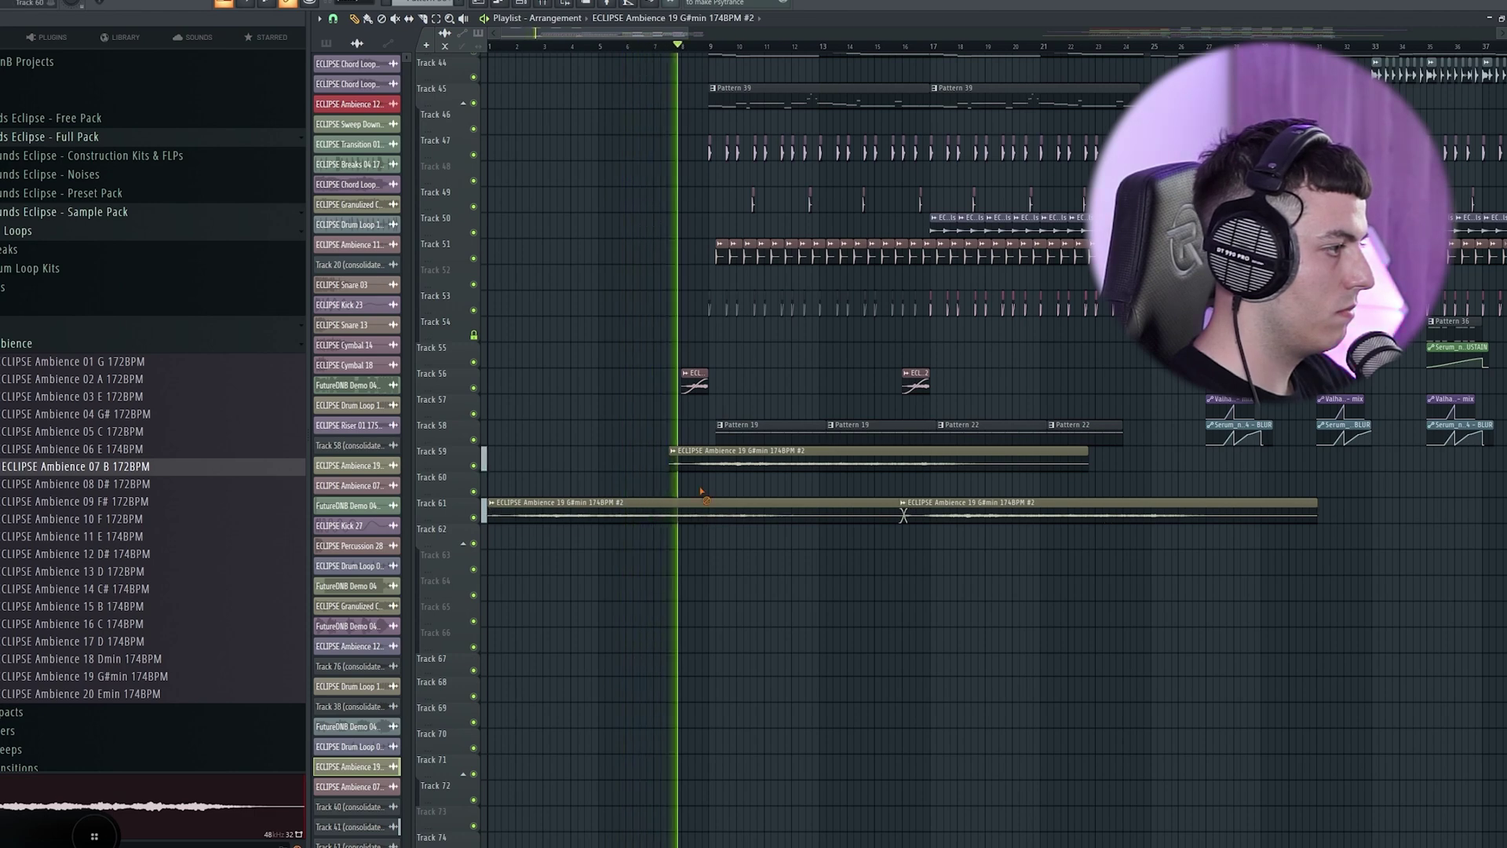
Shorten the bar 1 ECLIPSE Ambience 19 G#min clip to end around bar 10 and play the arrangement from bar 16
left_click_drag(850, 518, 760, 515)
scroll(817, 511, "up", 5)
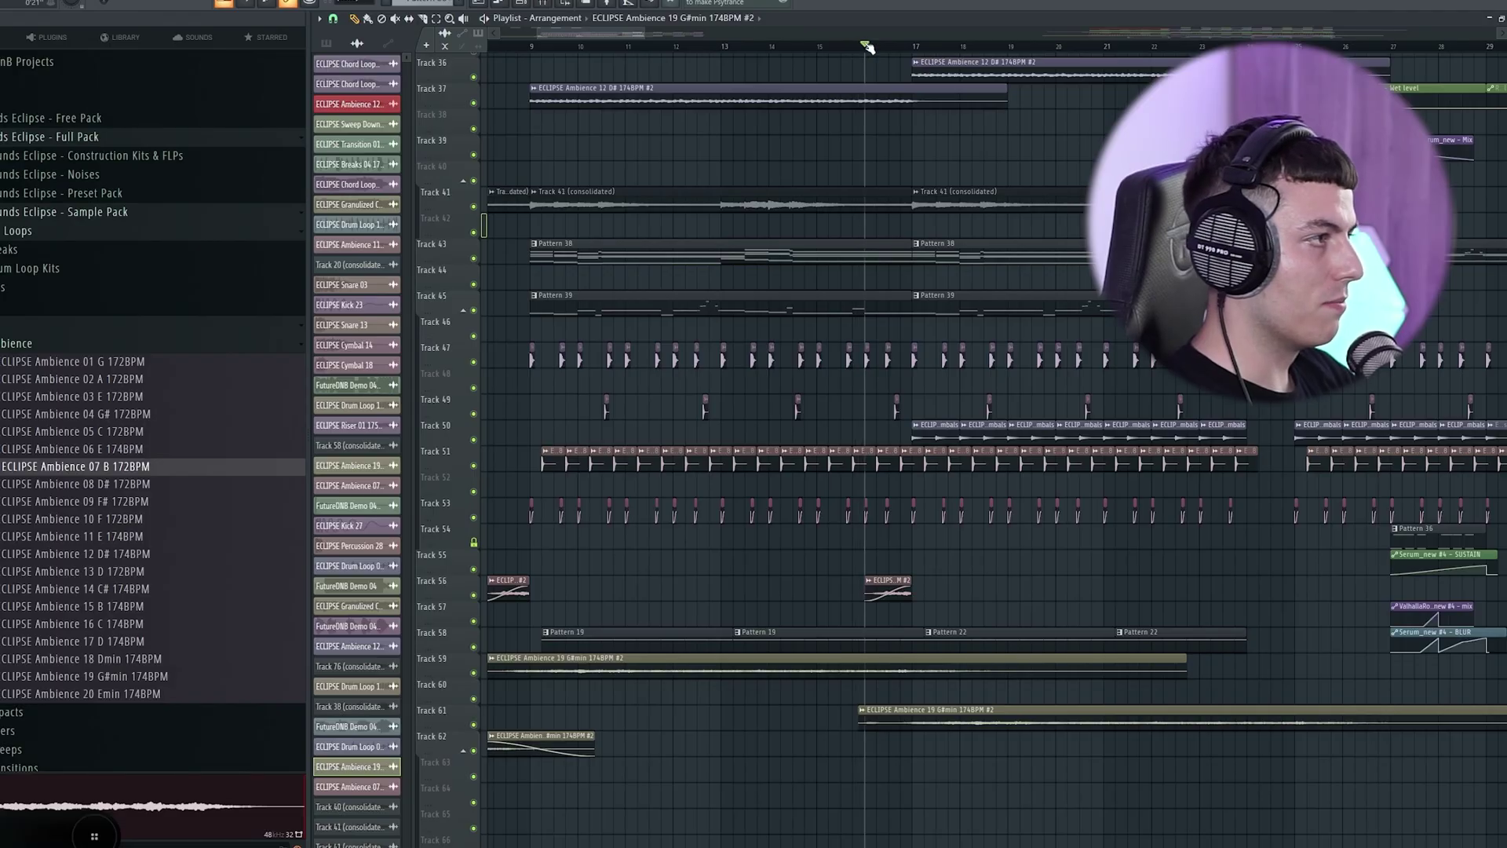
left_click_drag(867, 47, 867, 62)
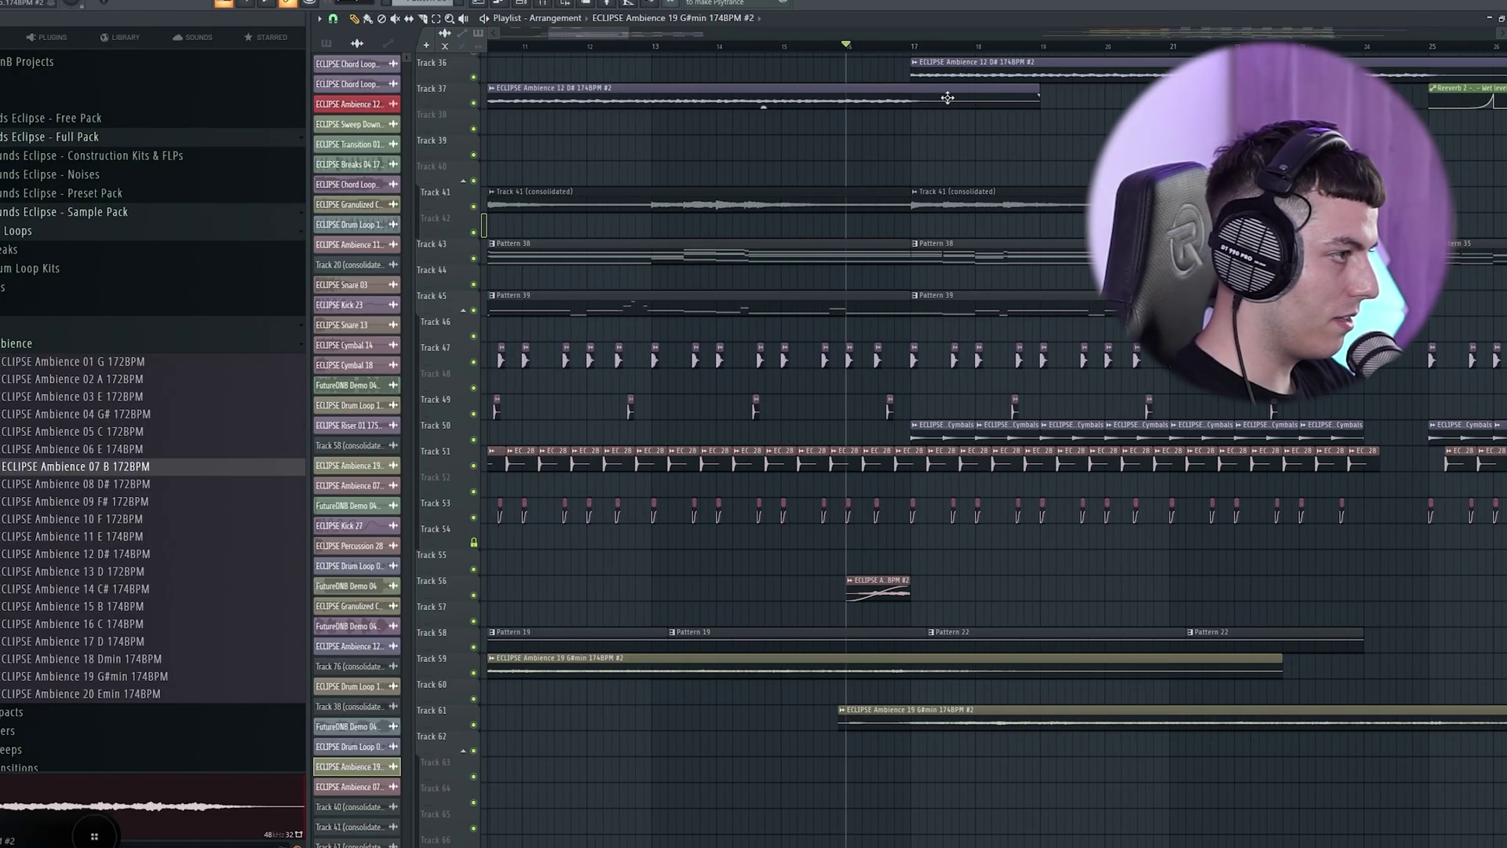
key("space")
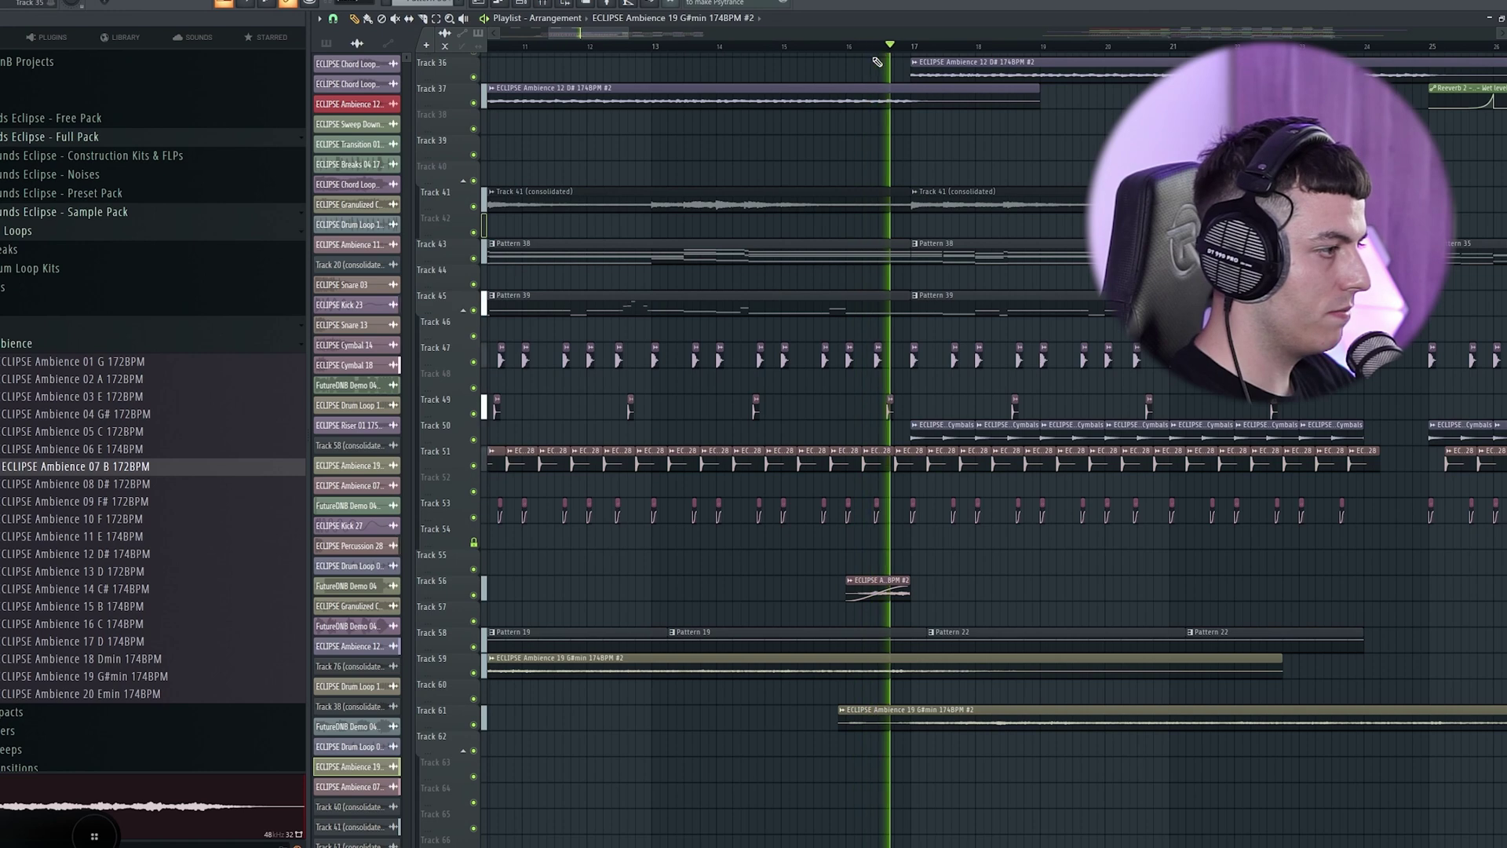
Open the Snap Heap effect on the Drum Bus mixer track and examine its Vocal Swarmer settings
key("F9")
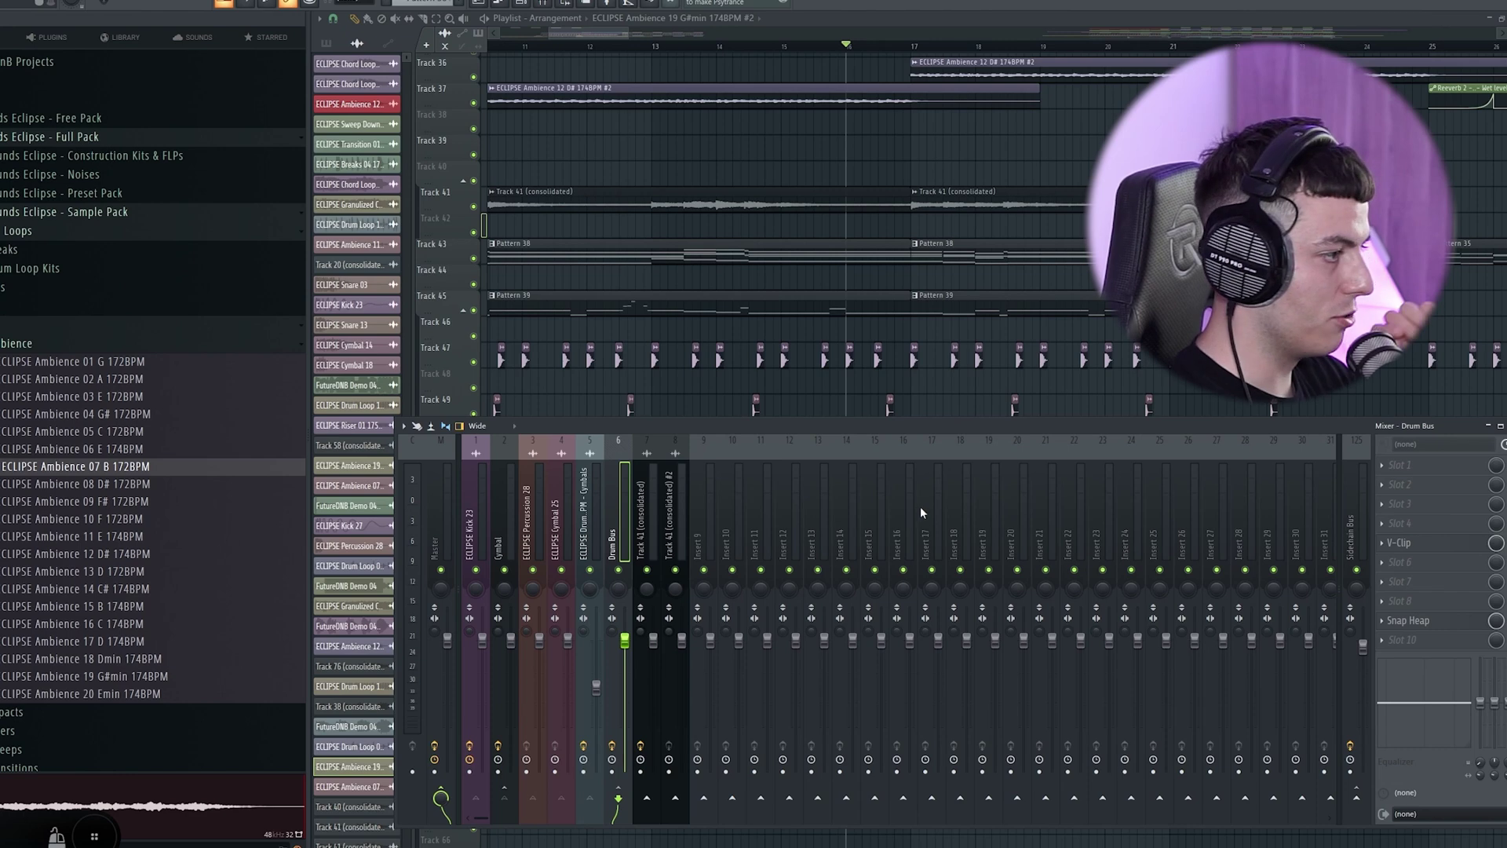
left_click(1424, 620)
left_click(1424, 620)
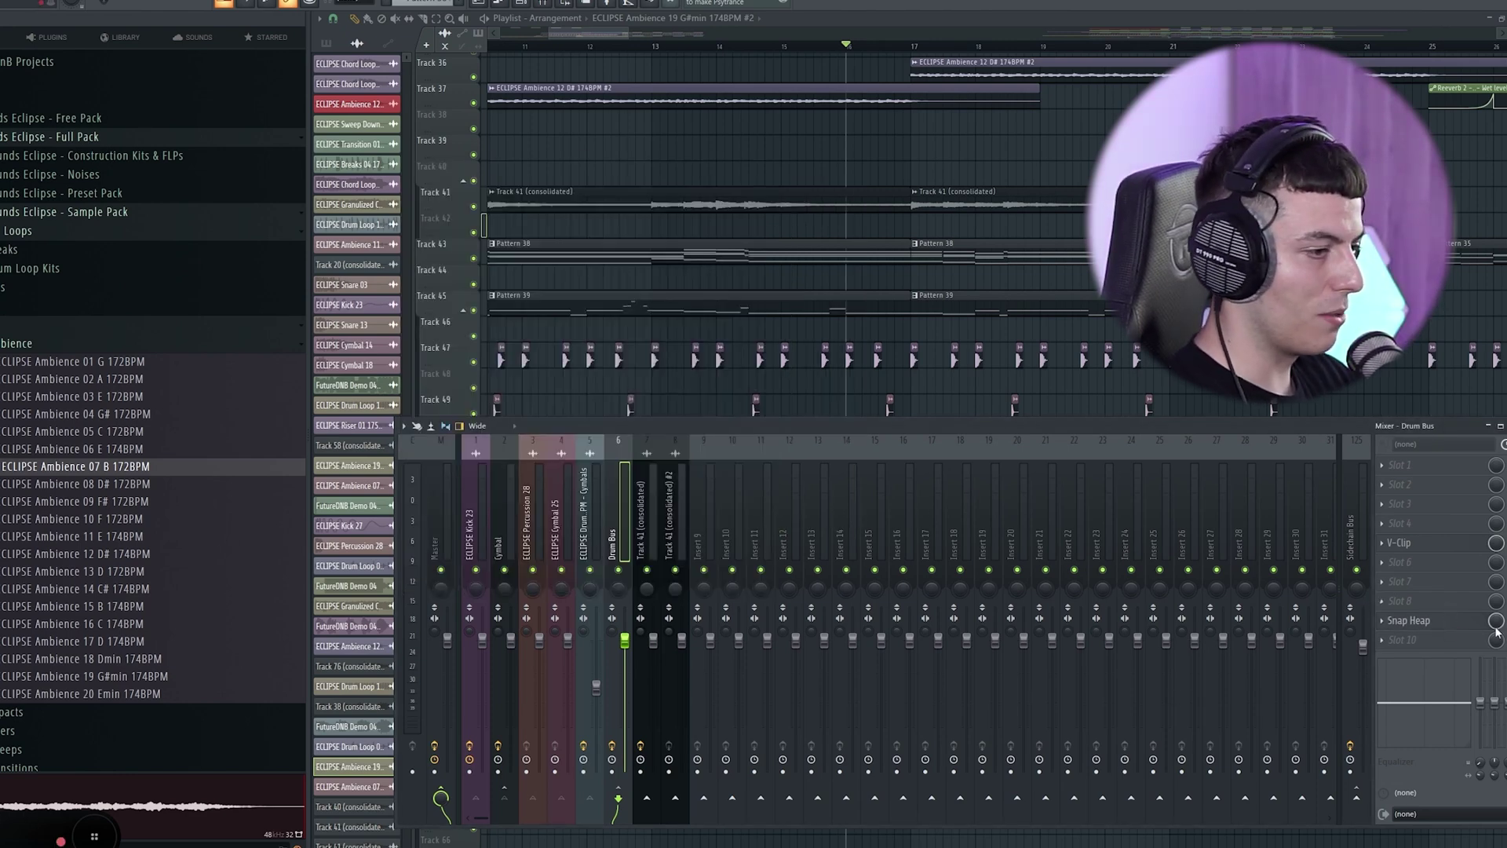
left_click(1430, 622)
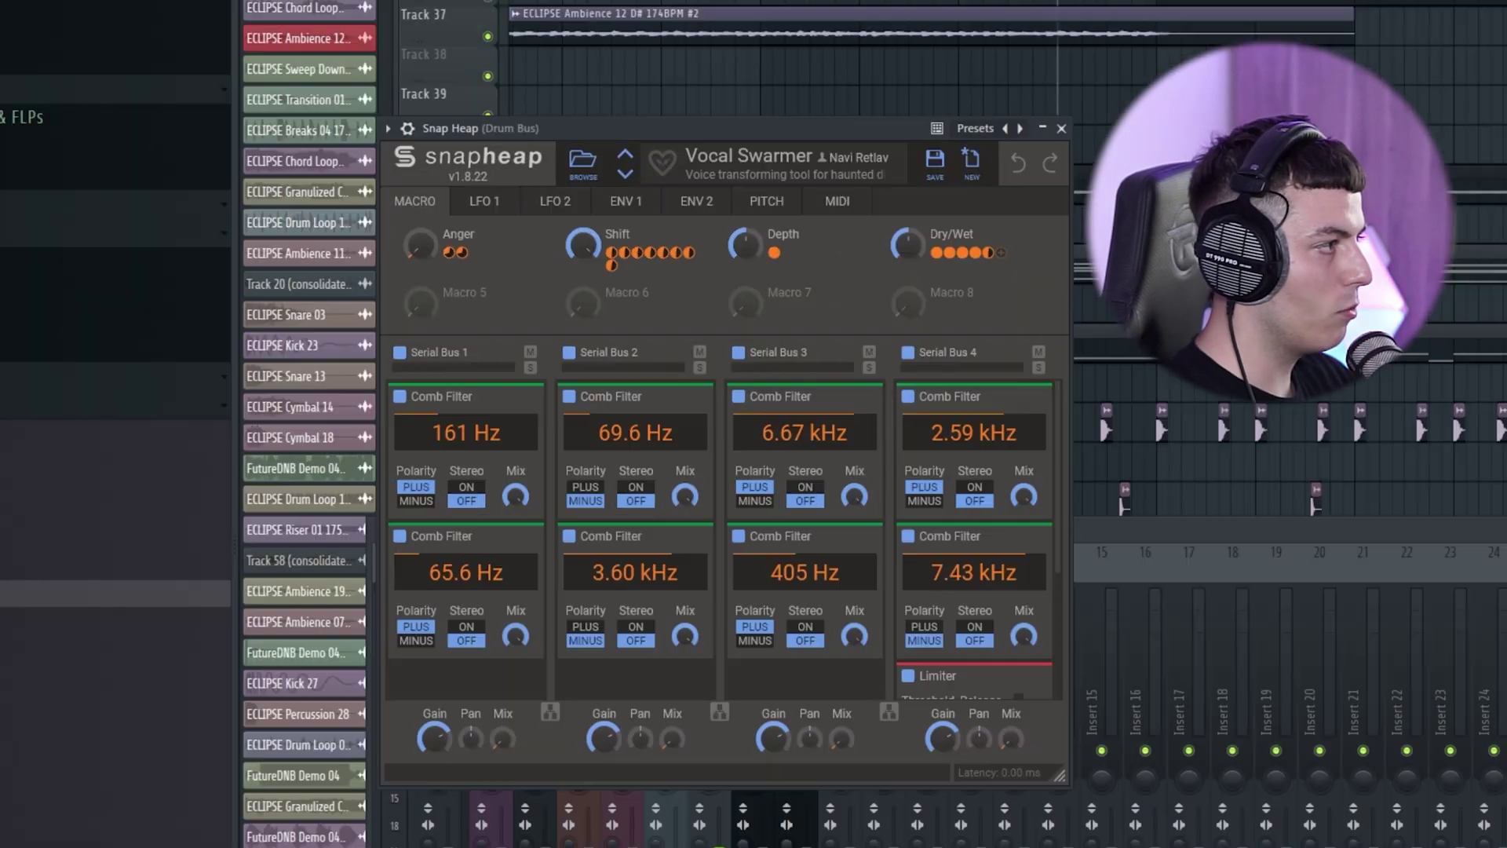
Solo the drum tracks 47 to 54 and listen to them through the Drum Bus effect
left_click_drag(474, 362, 475, 524)
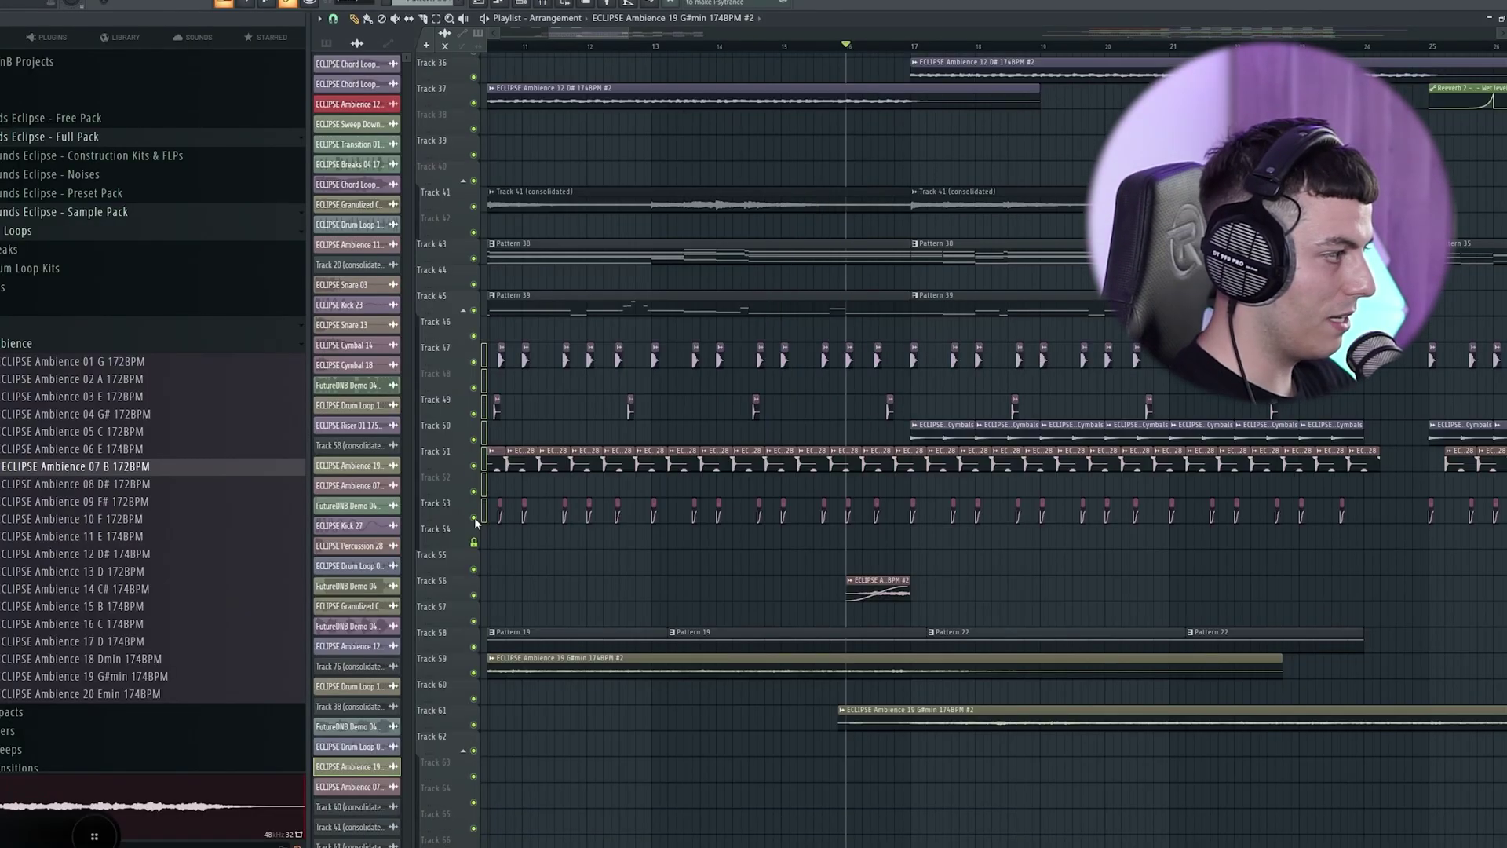
left_click(474, 362, "ctrl")
scroll(827, 407, "up", 3)
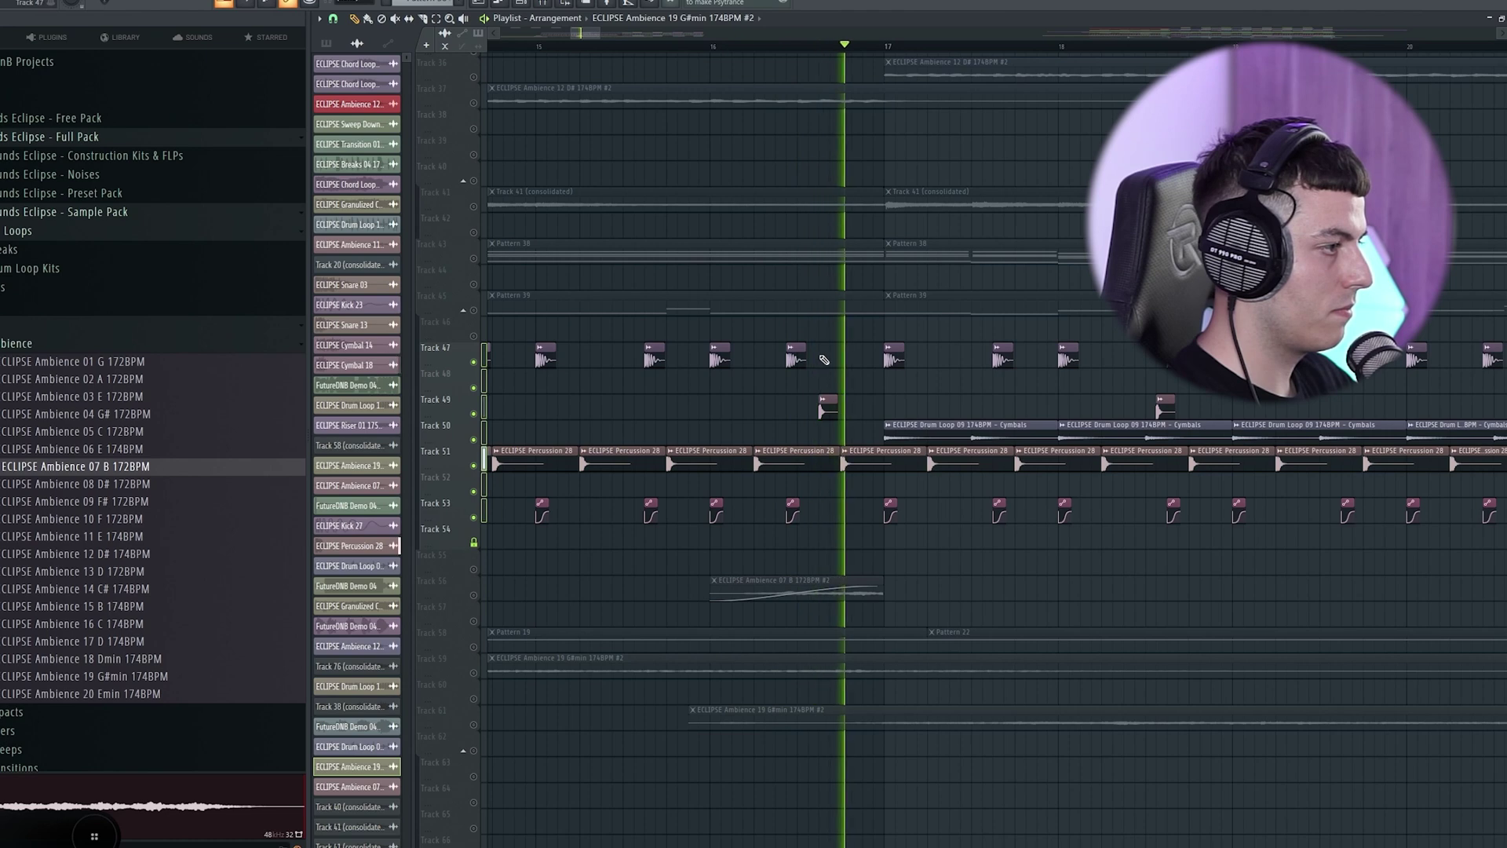
left_click(544, 4)
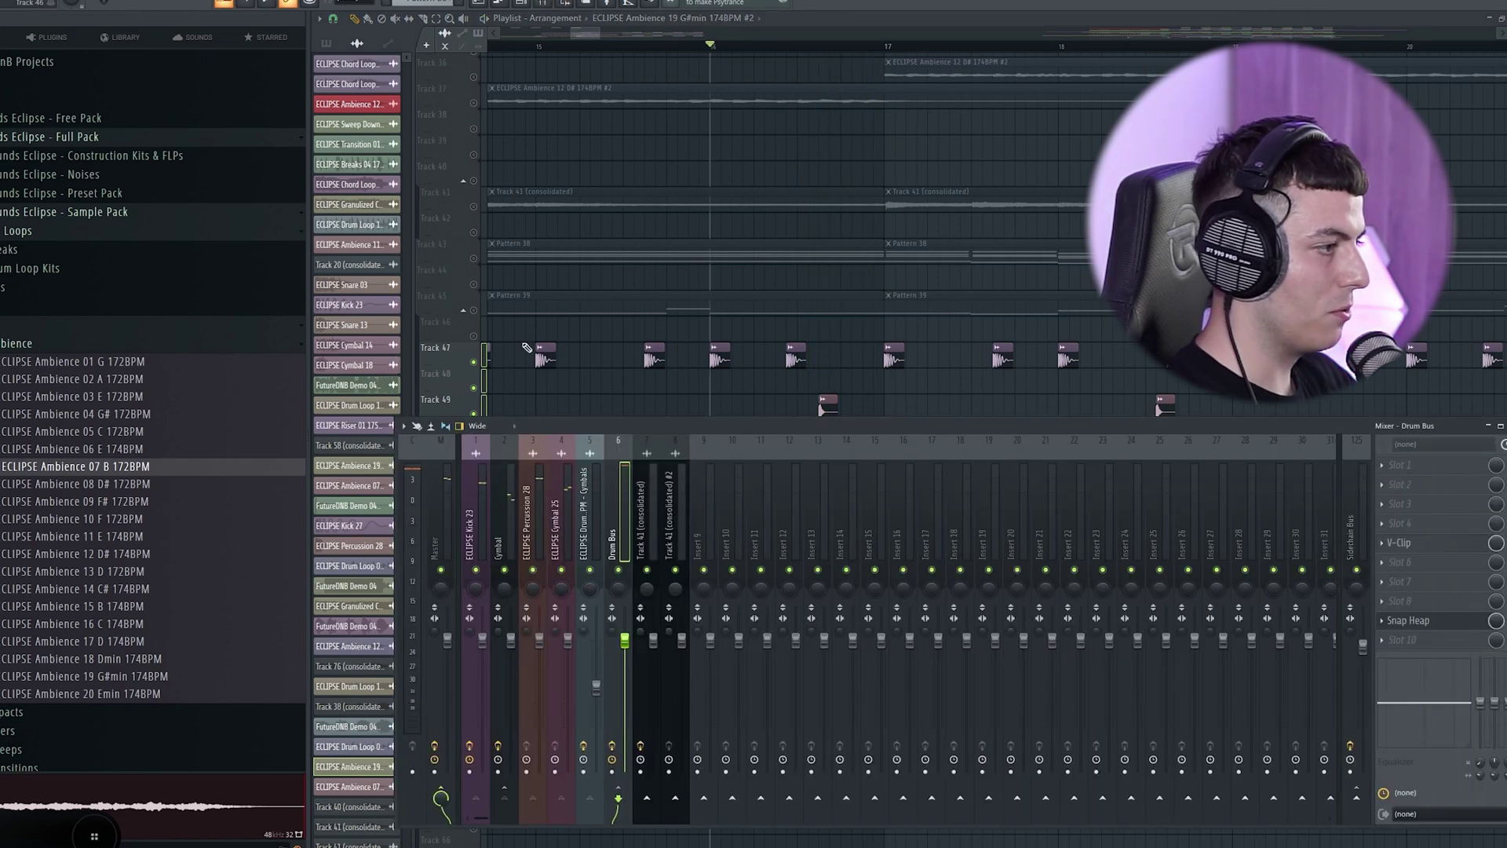
left_click(449, 517)
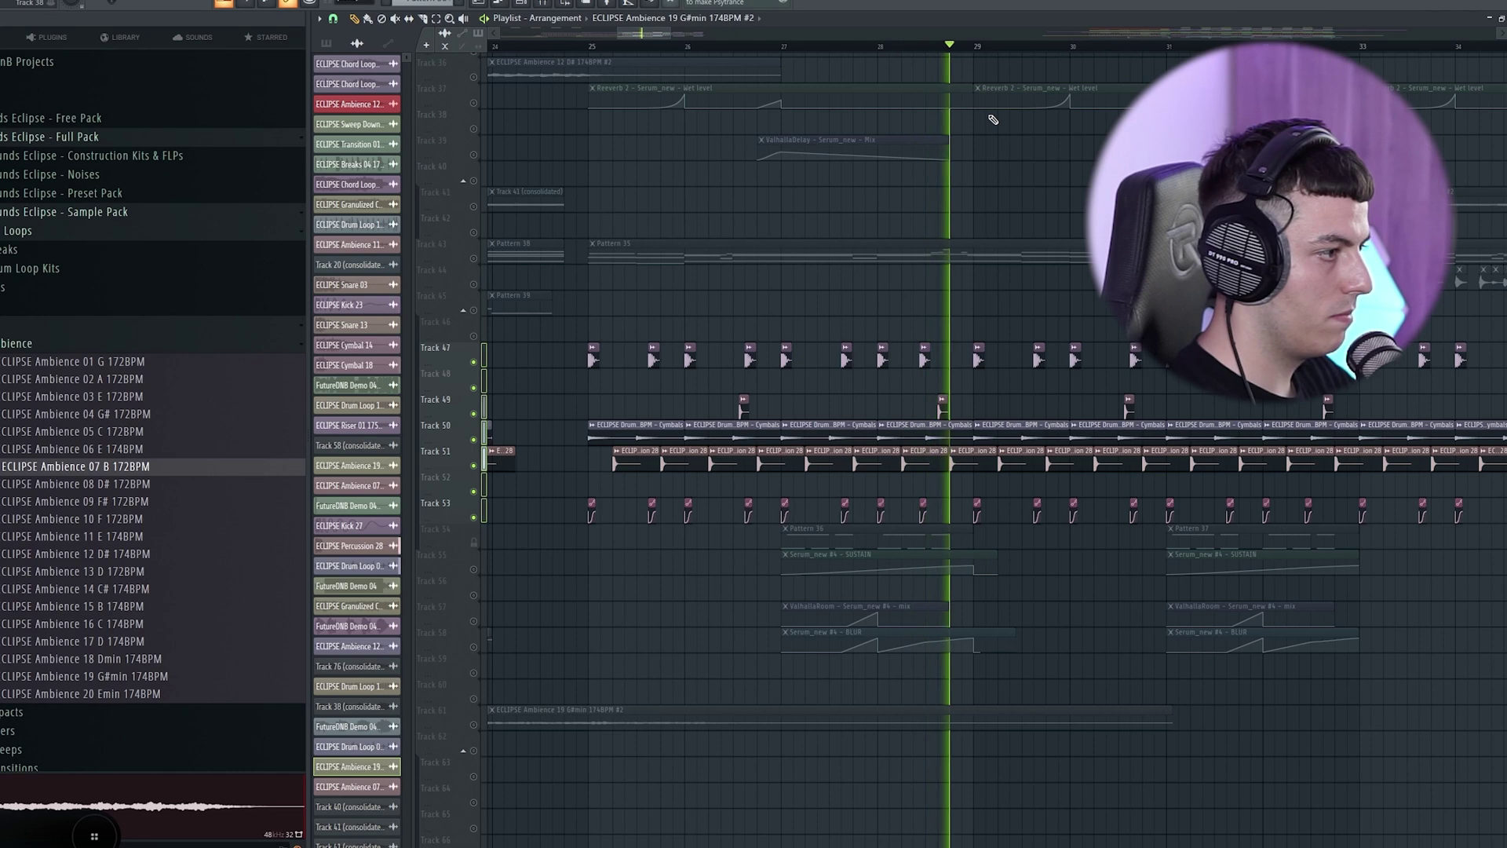
key("space")
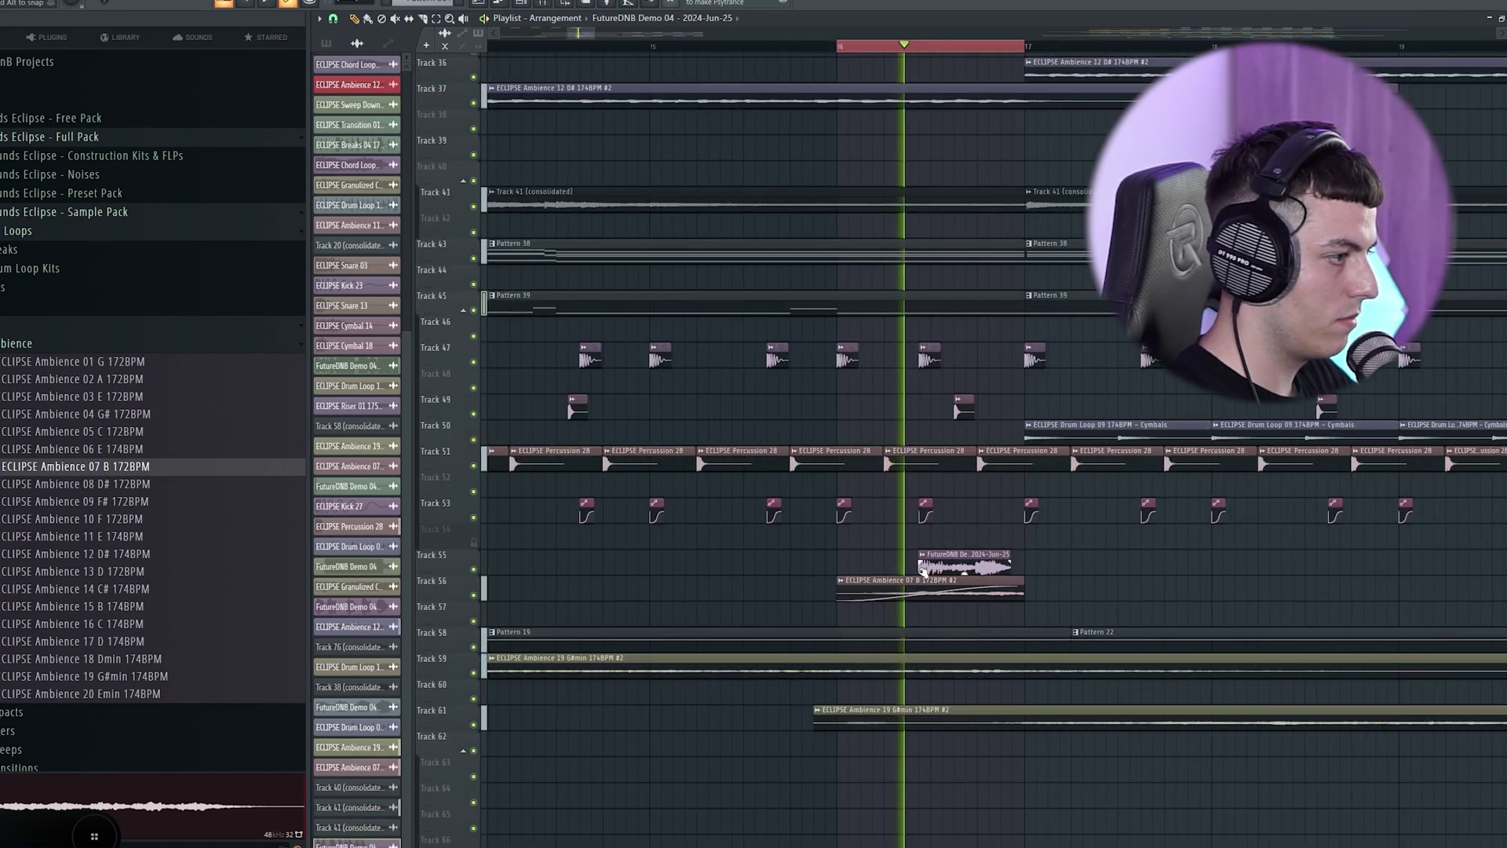
Route the FutureDNB Demo 04 audio clip on Track 55 to mixer track 9 and open its effect slot 5
key("space")
double_click(936, 567)
left_click(765, 206)
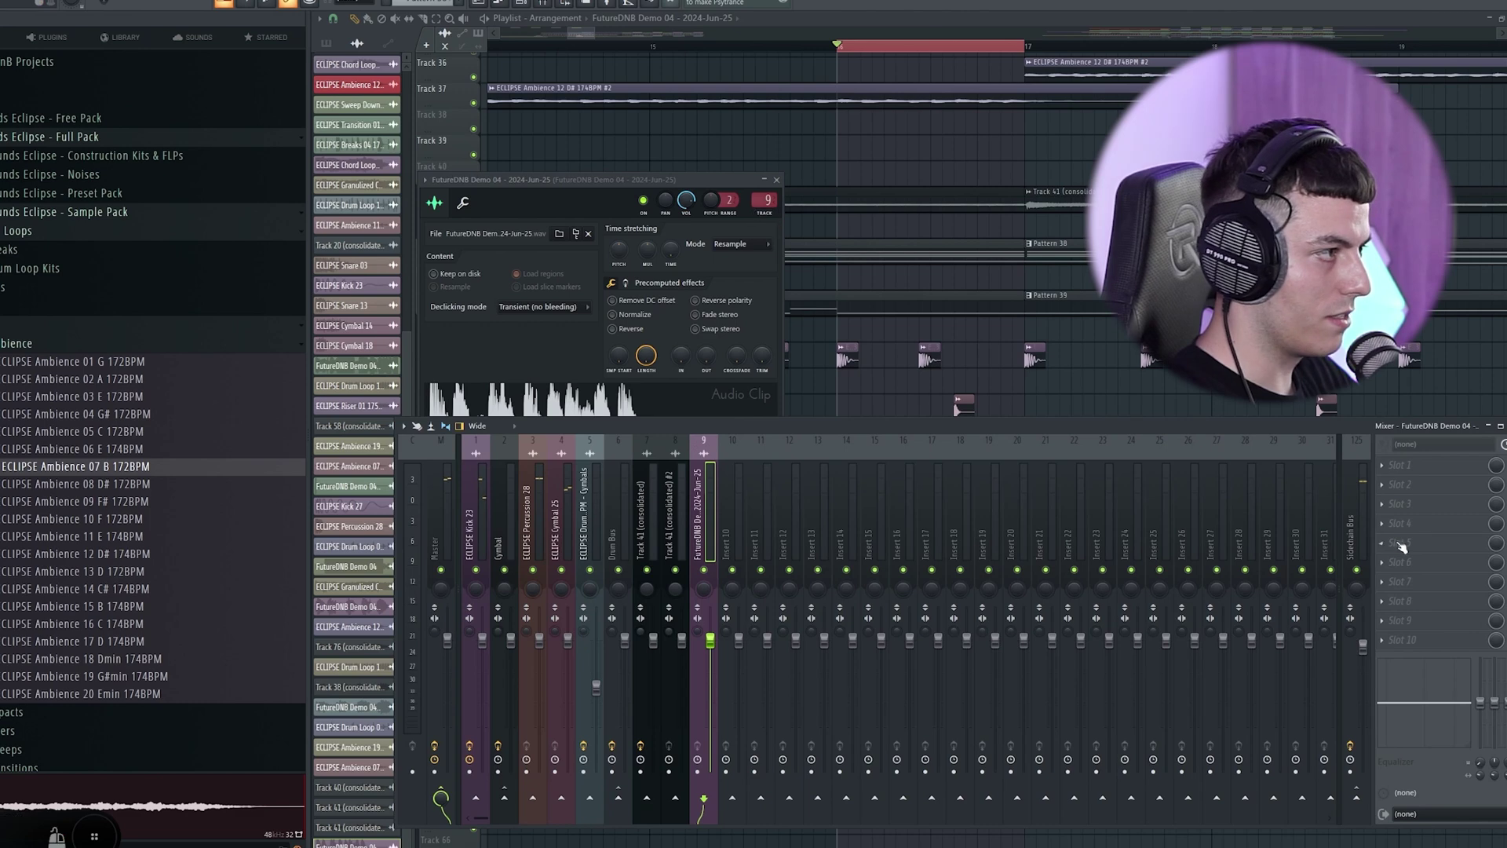
left_click(1401, 543)
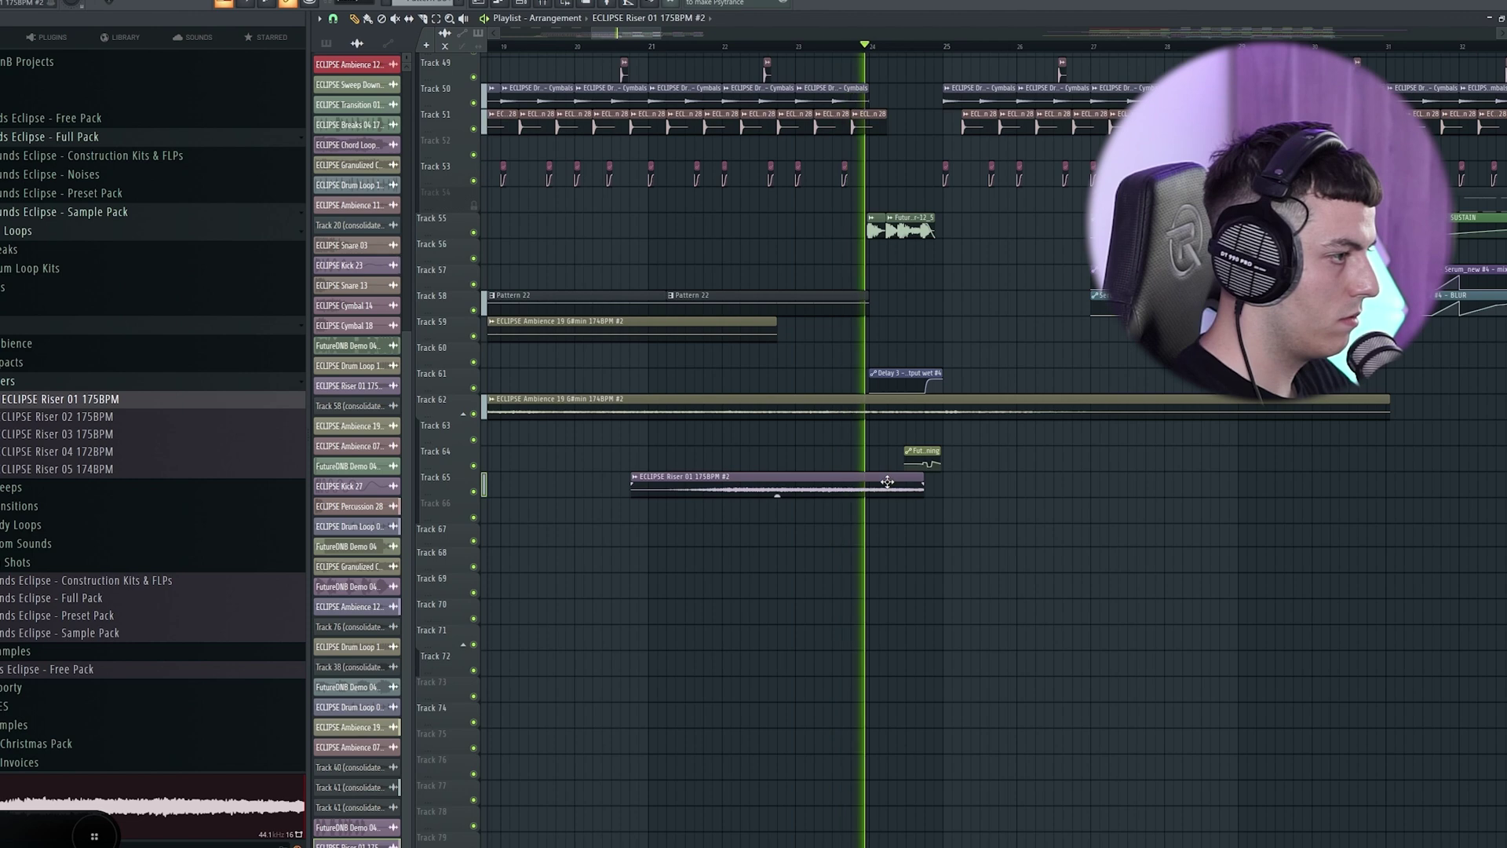
Open the channel settings of the ECLIPSE Riser 01 175BPM clip on Track 65
double_click(881, 487)
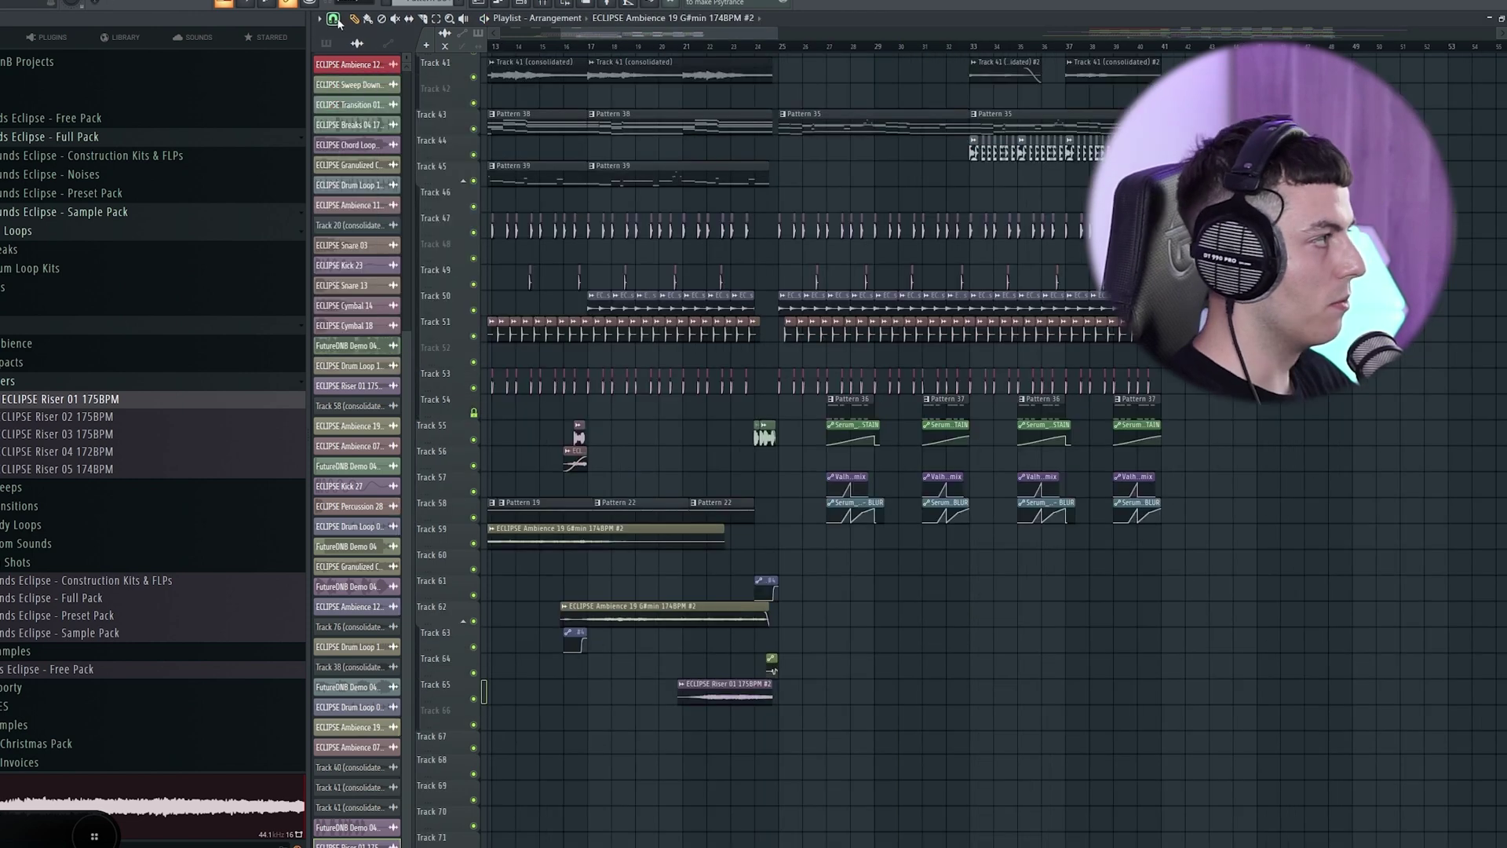
Select all clips between bars 25 and 41 across the tracks and duplicate the section to bar 41
left_click_drag(1277, 573, 783, 50)
scroll(827, 385, "down", 5)
scroll(826, 385, "down", 4)
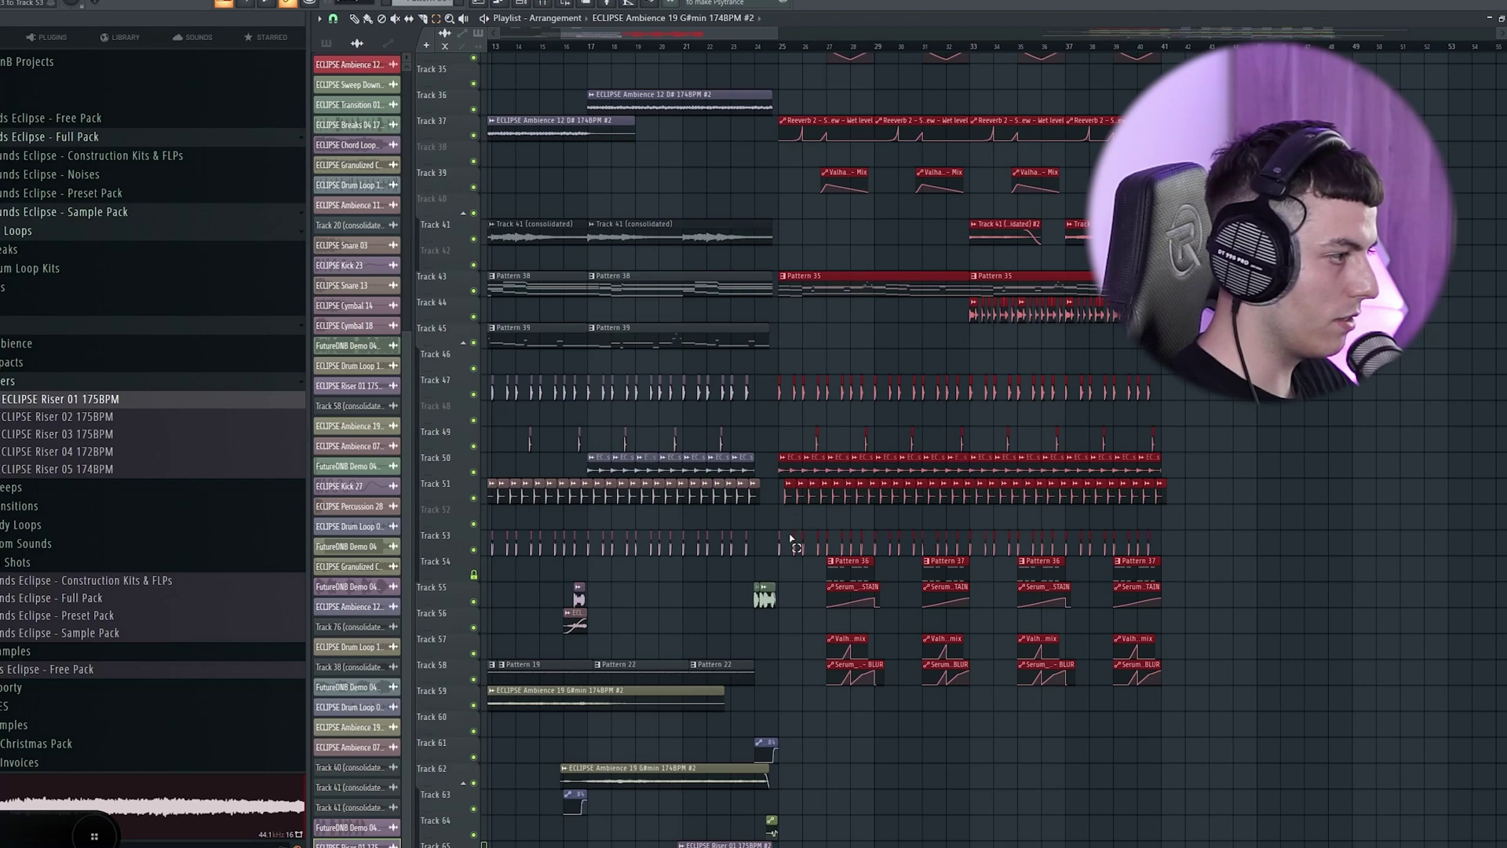
scroll(887, 282, "down", 3)
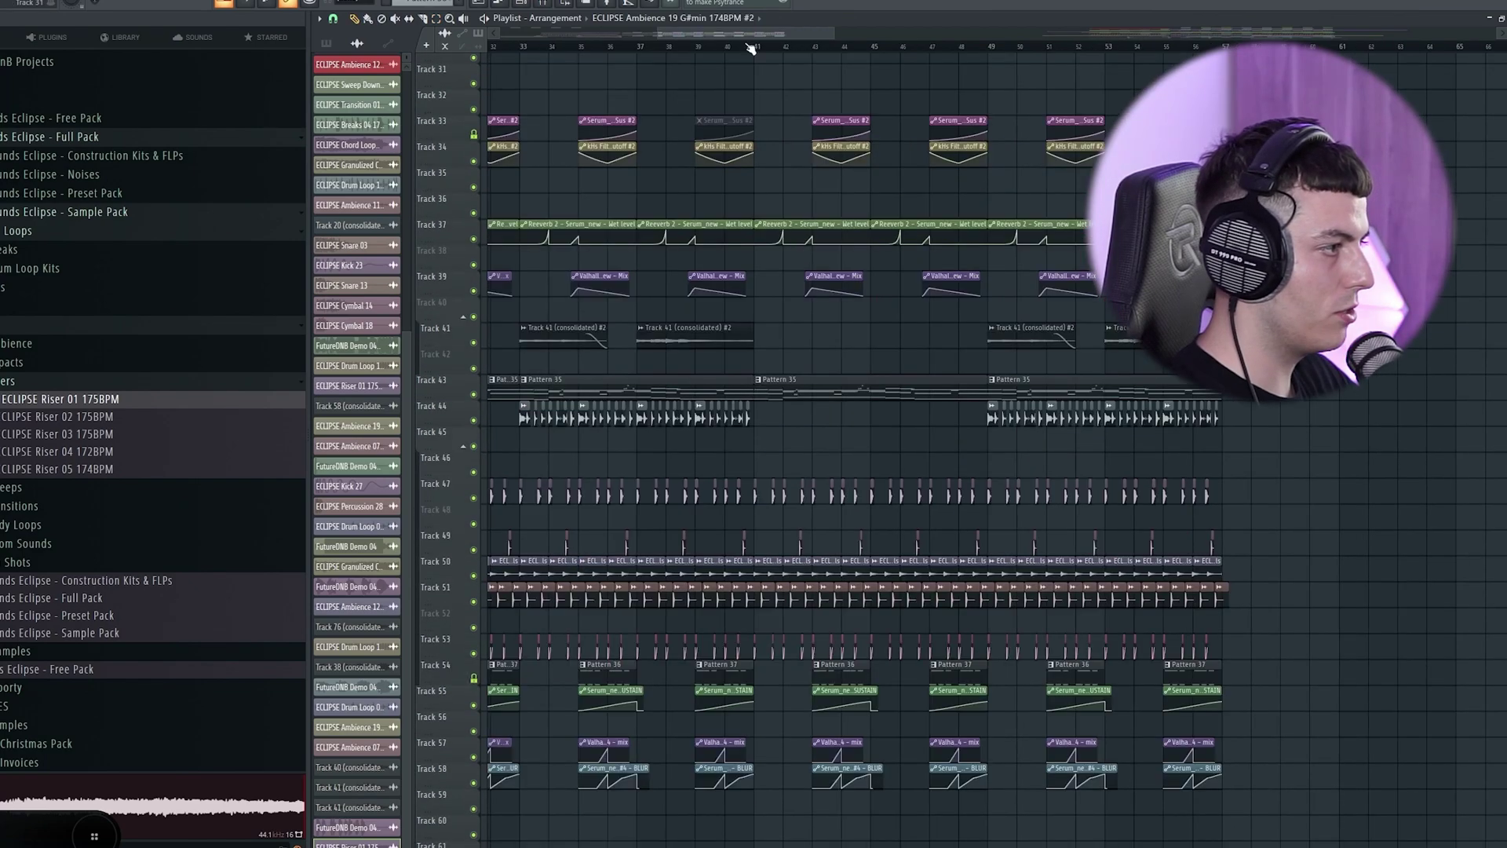
Replace the Pattern 35 clips on Track 43 from bar 41 with Pattern 39 clips at bars 41 and 49
left_click_drag(748, 35, 661, 417)
left_click(644, 452)
left_click_drag(760, 34, 759, 2)
right_click(903, 390)
right_click(989, 390)
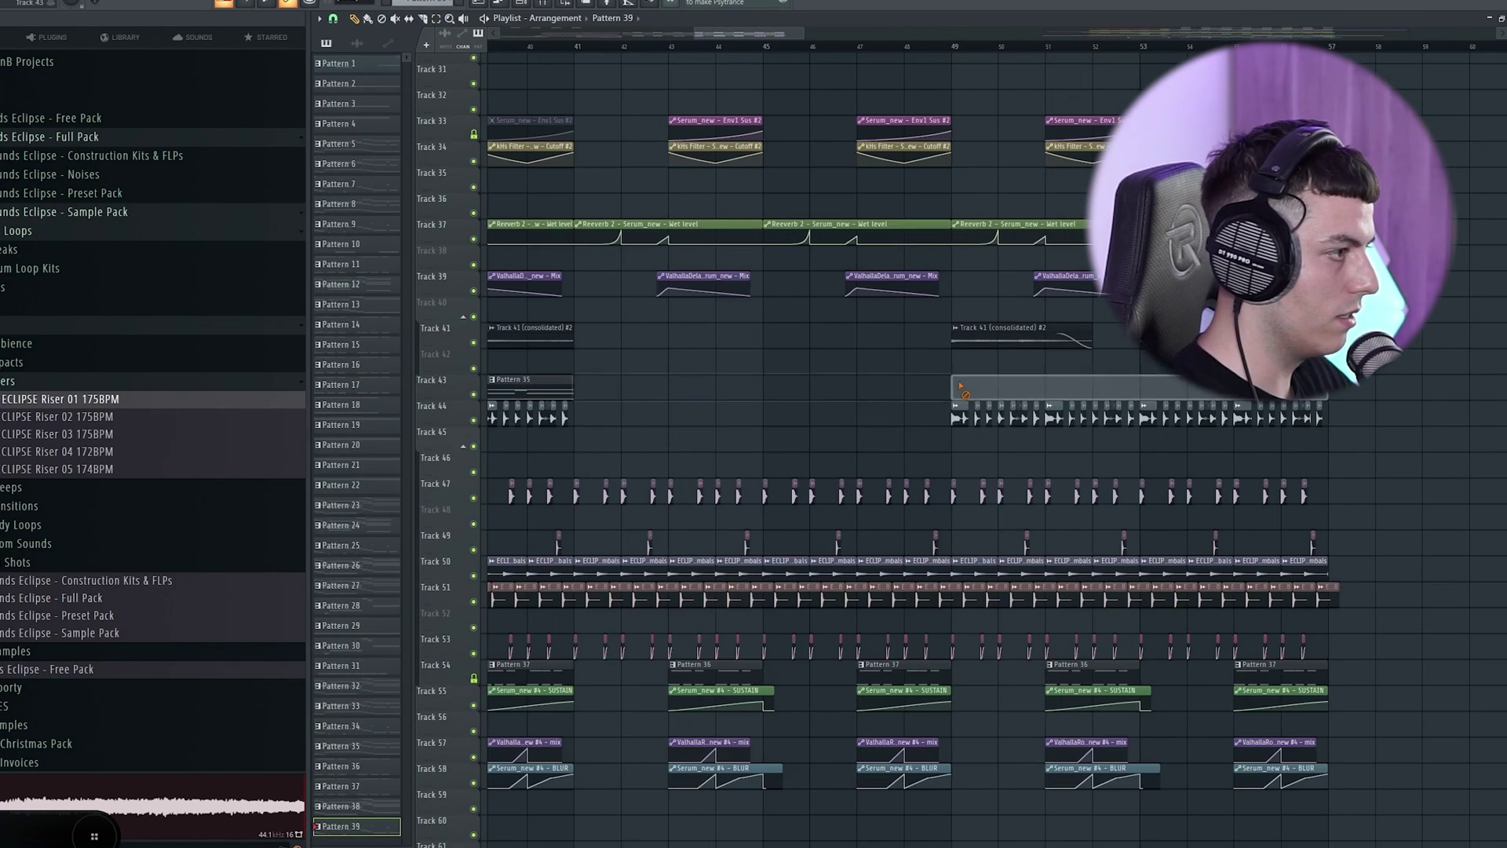
left_click(973, 389)
left_click(596, 388)
scroll(578, 42, "left", 2)
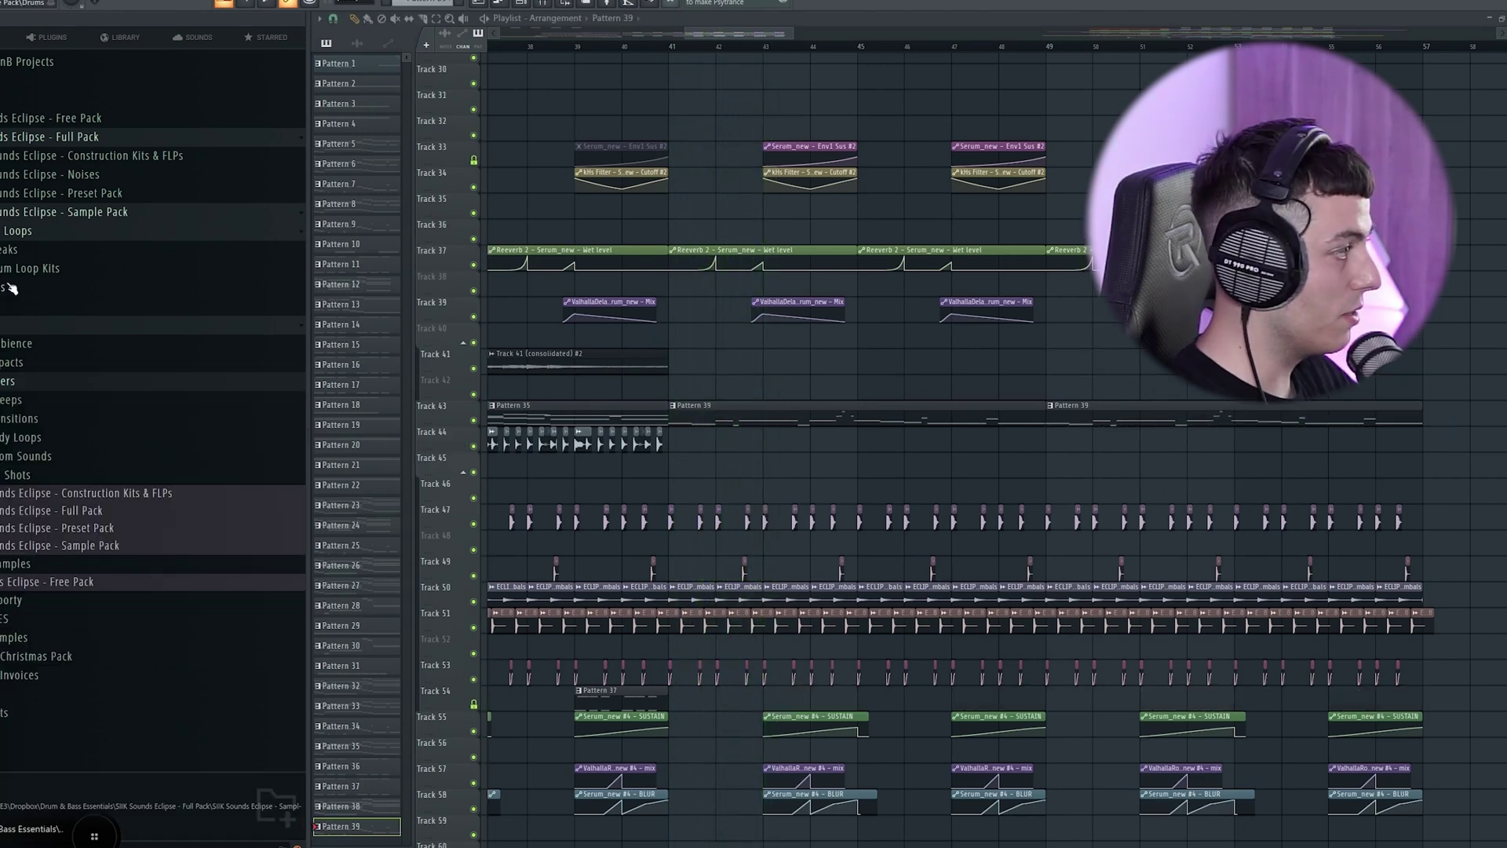
Fill Track 46 from bar 41 to bar 57 with ECLIPSE Drum Loop 10 174BPM - Percussion 02 and play the section
left_click(11, 288)
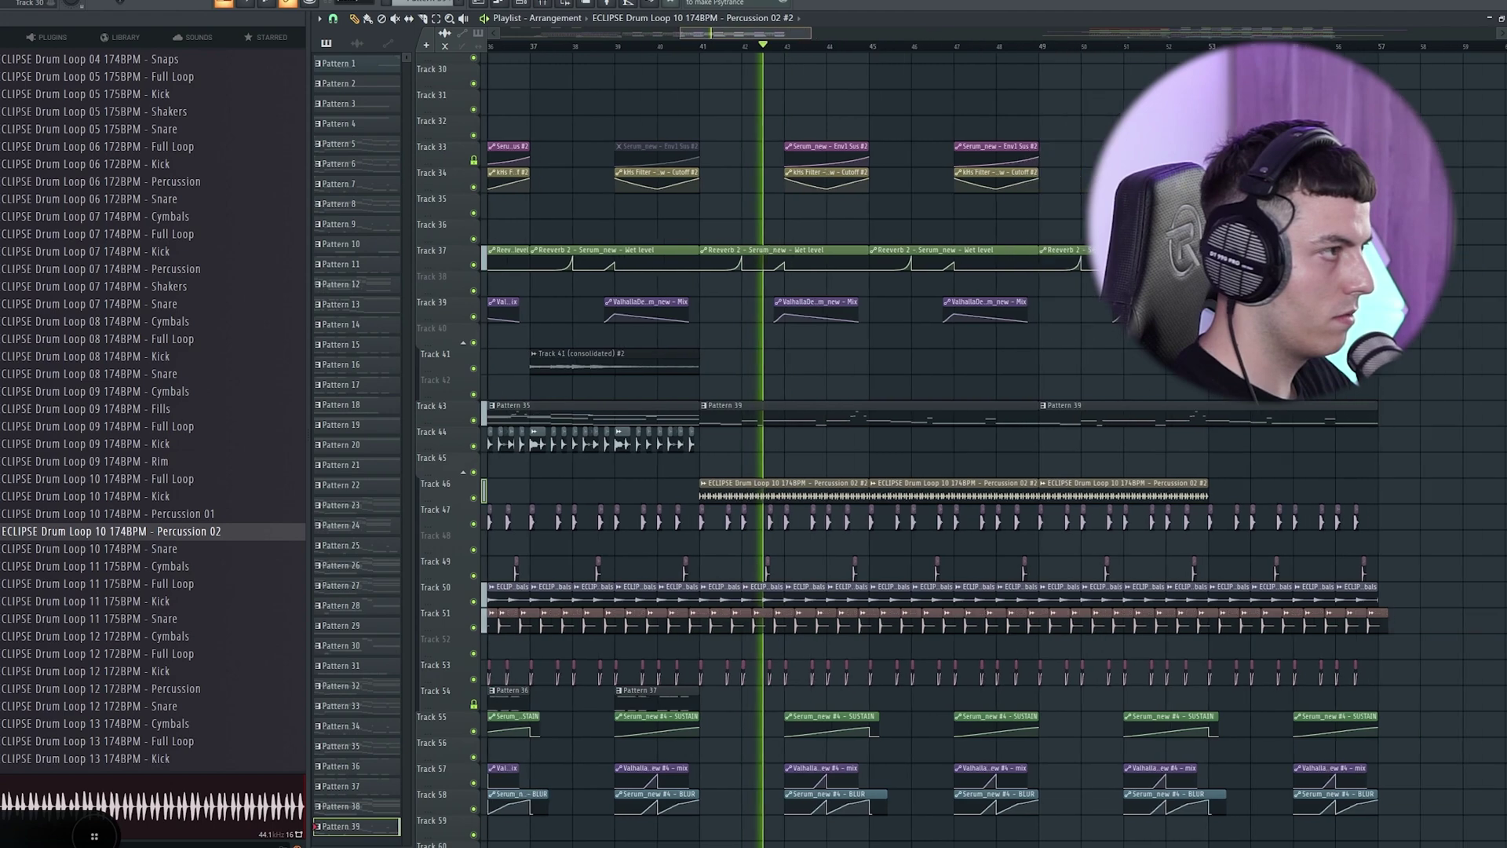
scroll(797, 210, "down", 1)
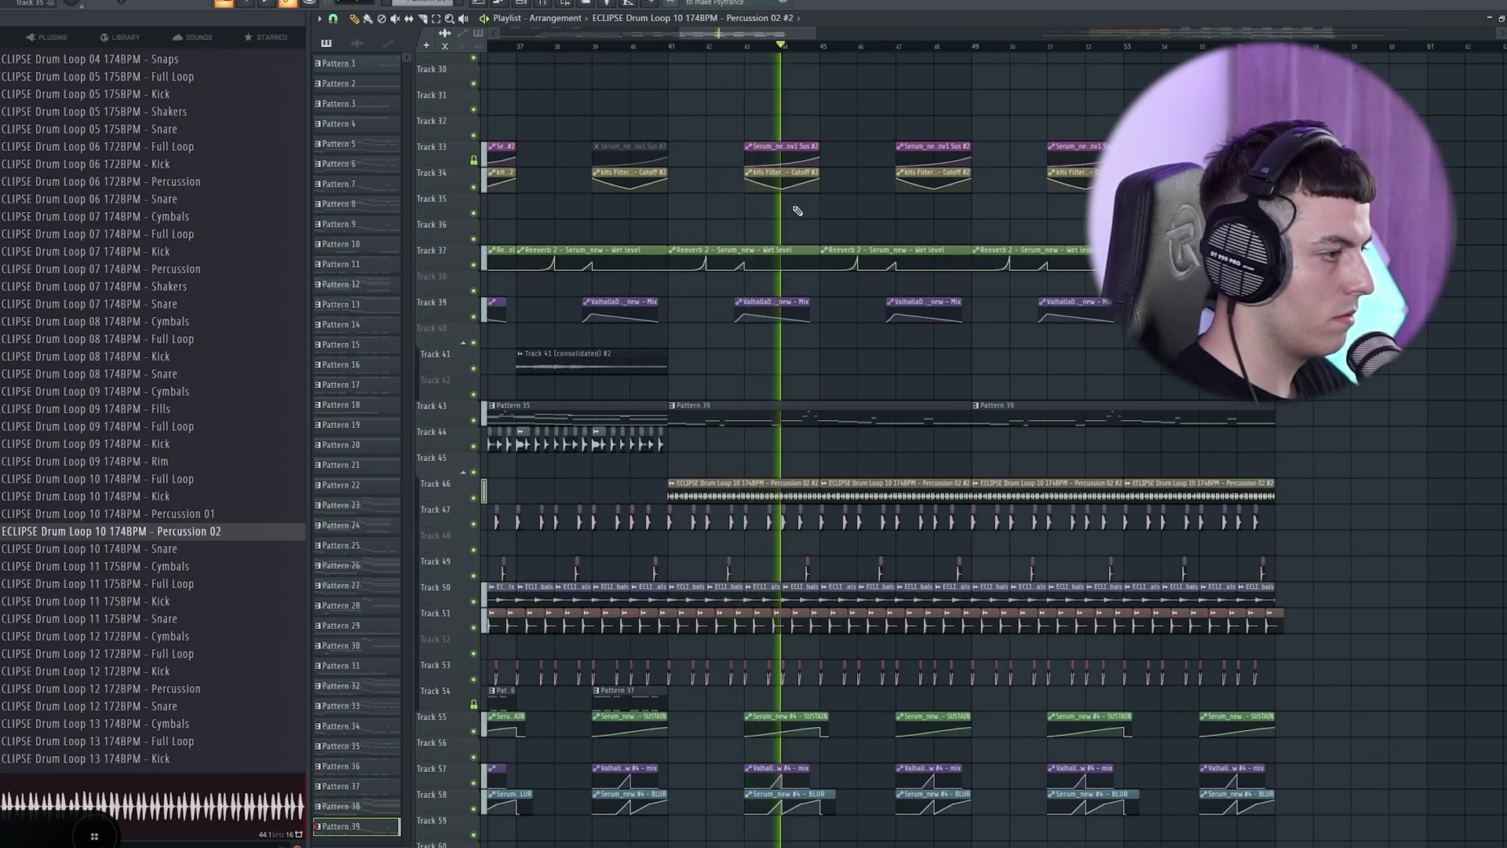
scroll(713, 52, "down", 1)
left_click(713, 52)
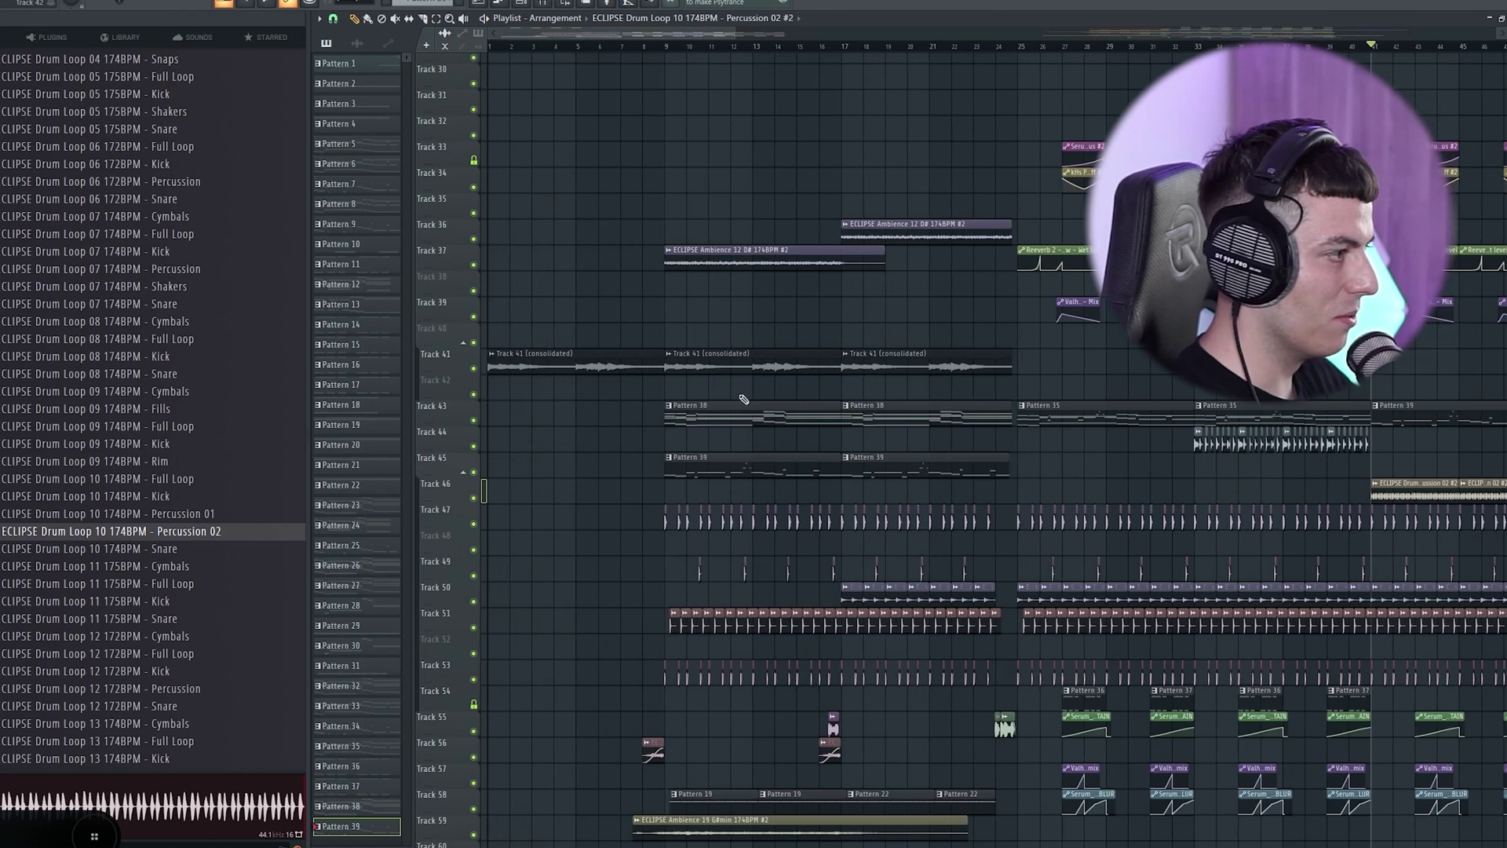
key("space")
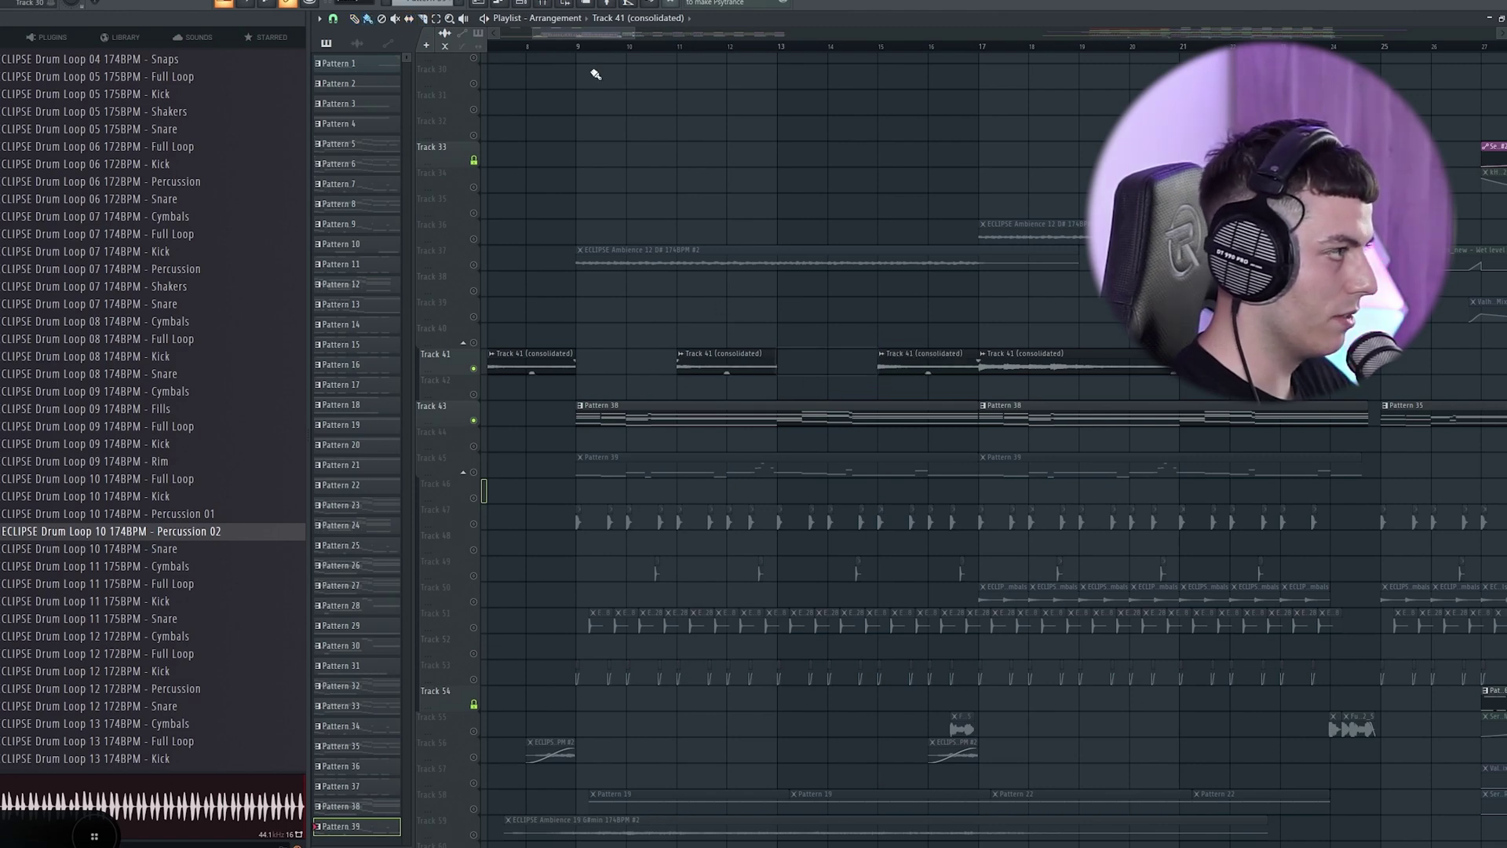
Select bars 9 to 17, move the Track 41 (consolidated) clips at bars 11 and 15 onto Track 43, and play them with Pattern 38
left_click_drag(596, 74, 875, 303)
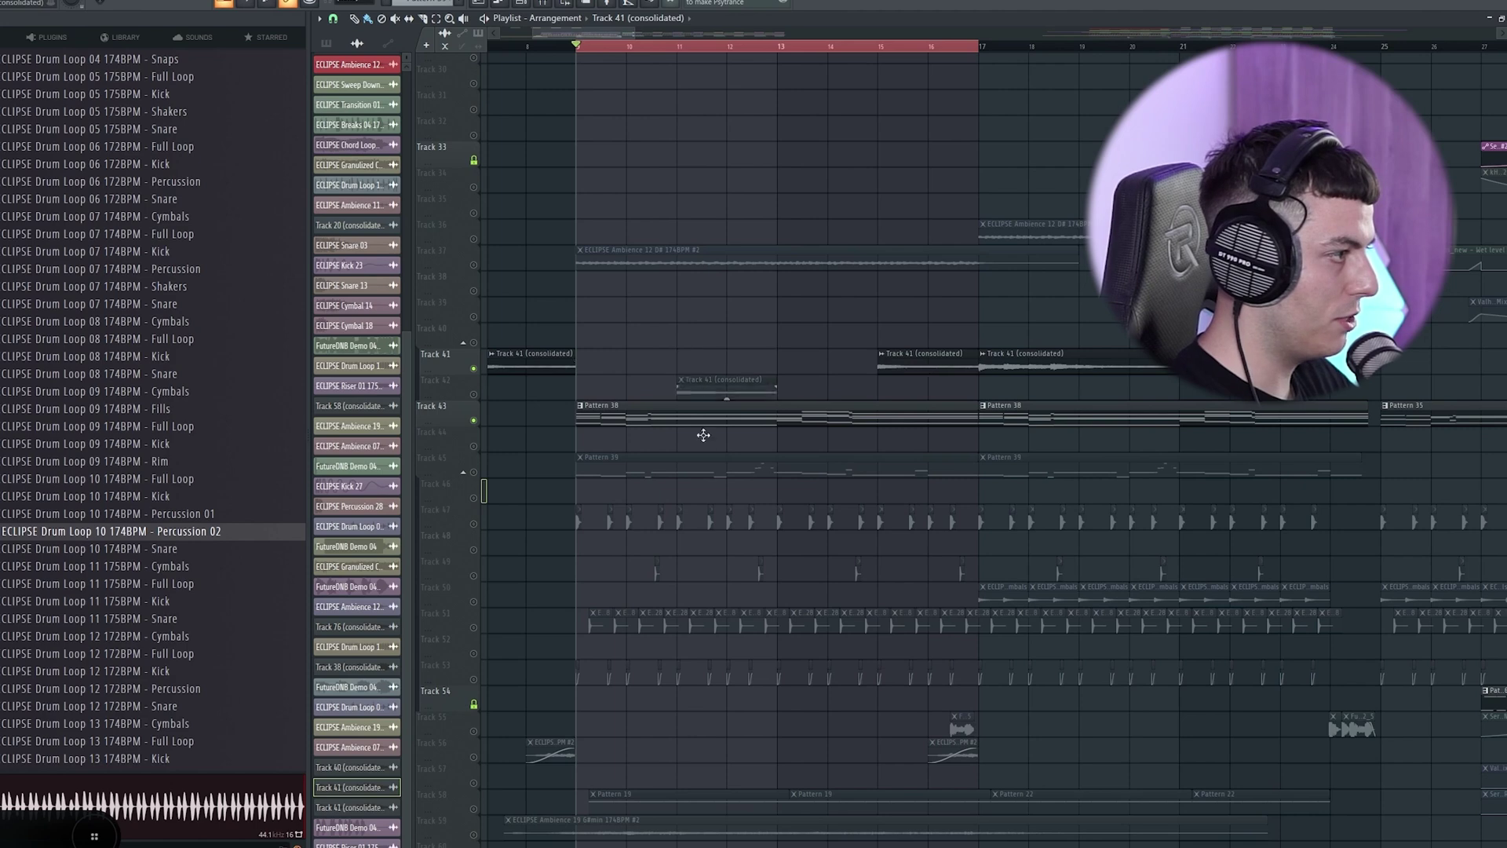
left_click_drag(703, 435, 705, 426)
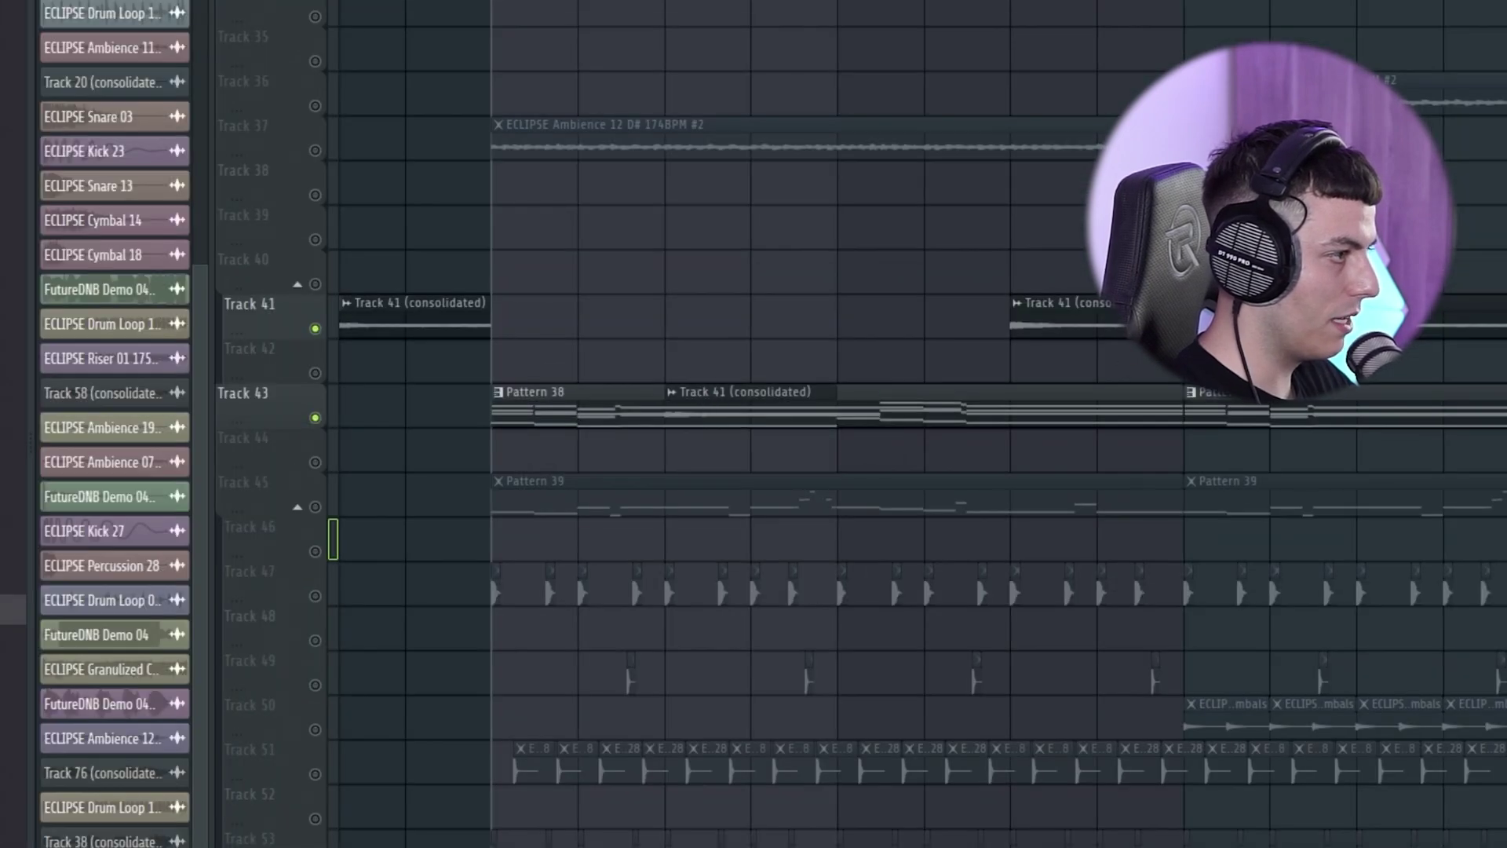
left_click_drag(1133, 338, 1133, 427)
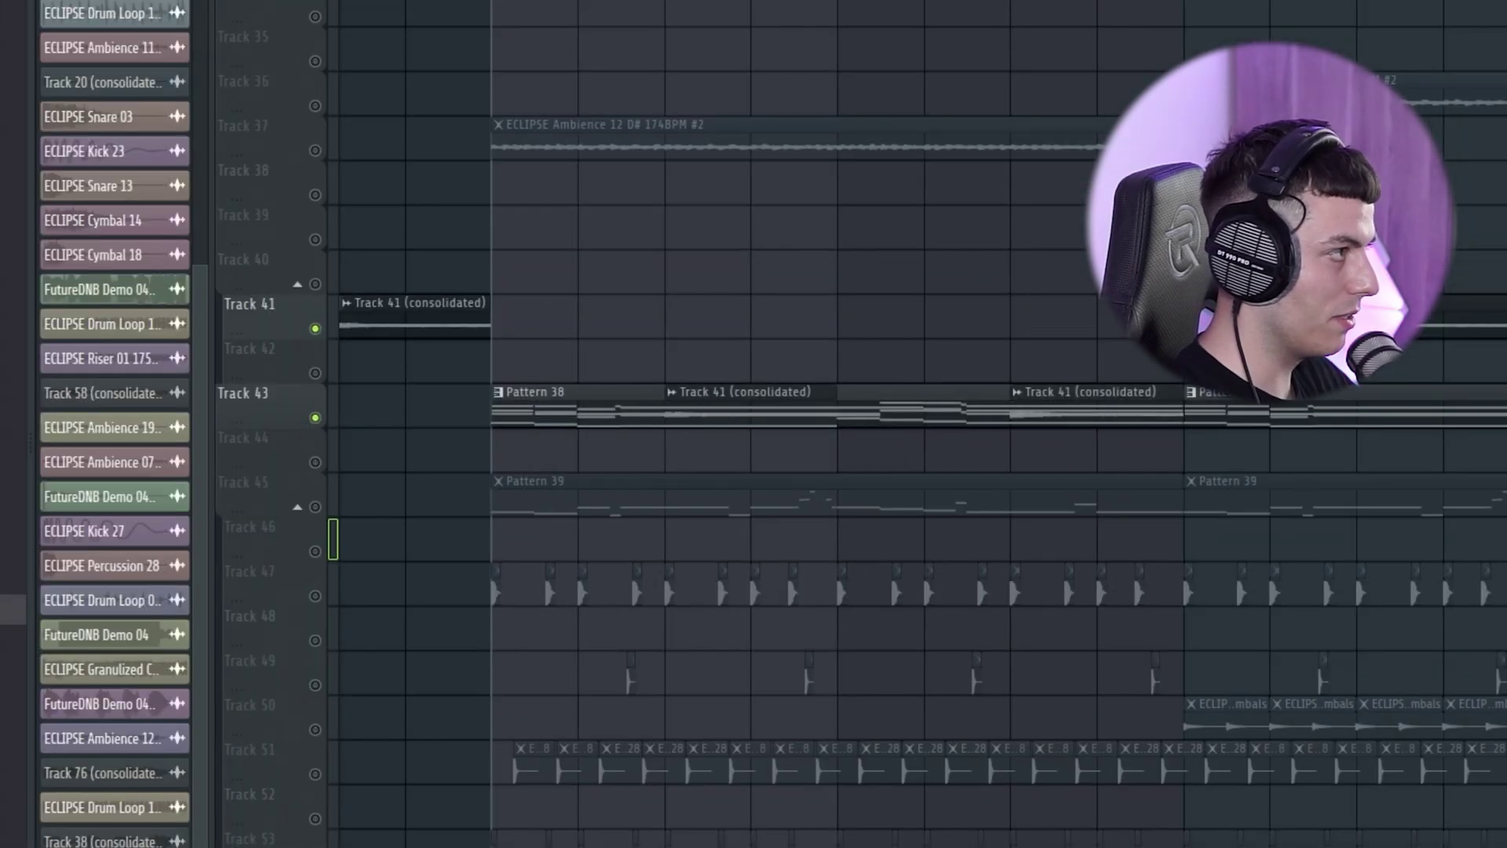
key("space")
scroll(544, 314, "up", 2)
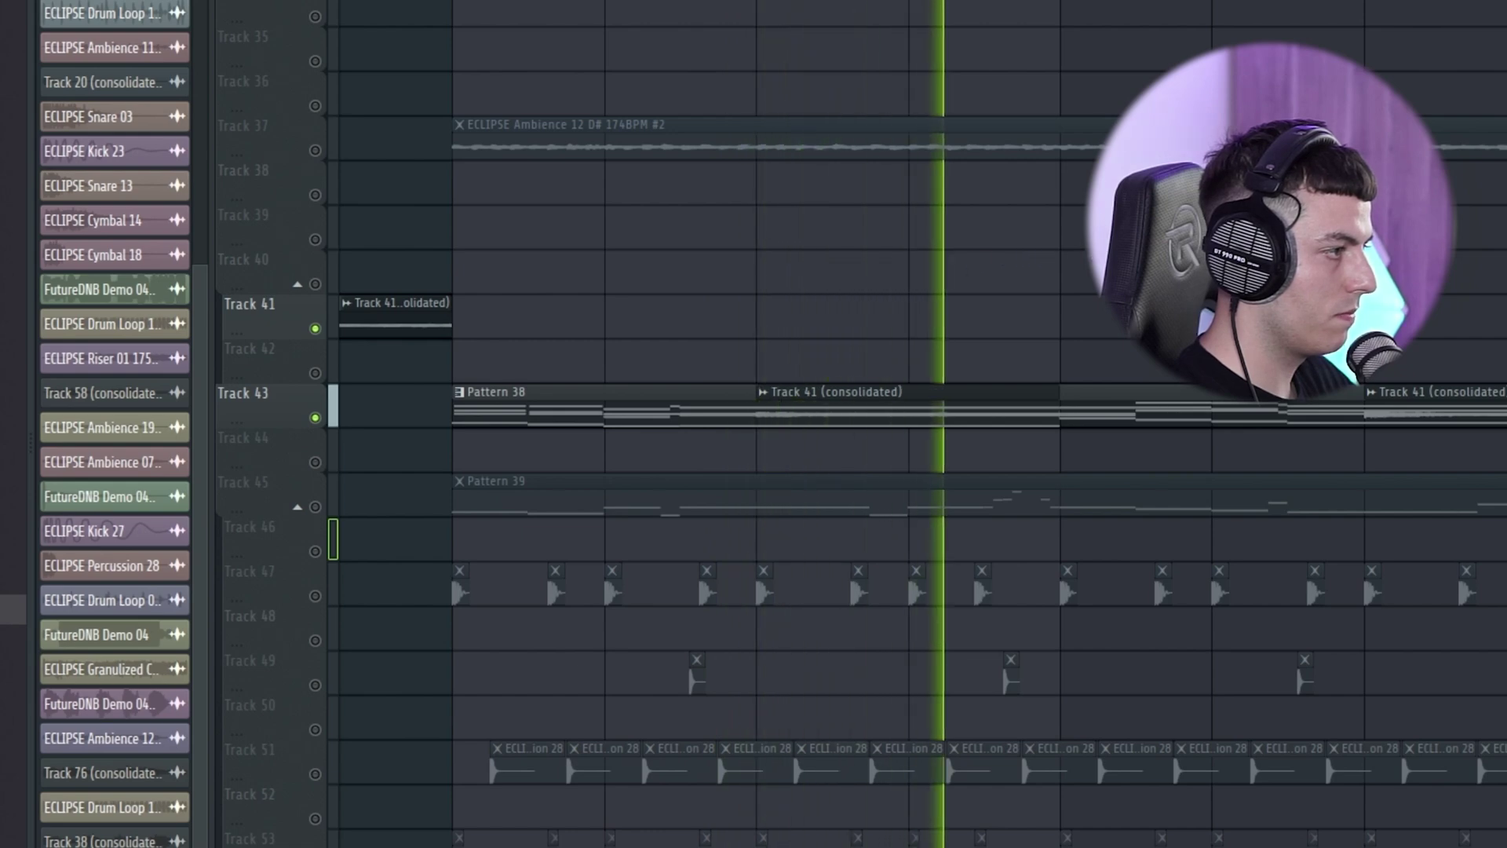
key("space")
Consolidate the time selection of Track 43 to a 16-bit stereo WAV with the tail set to Cut remainder
right_click(304, 387)
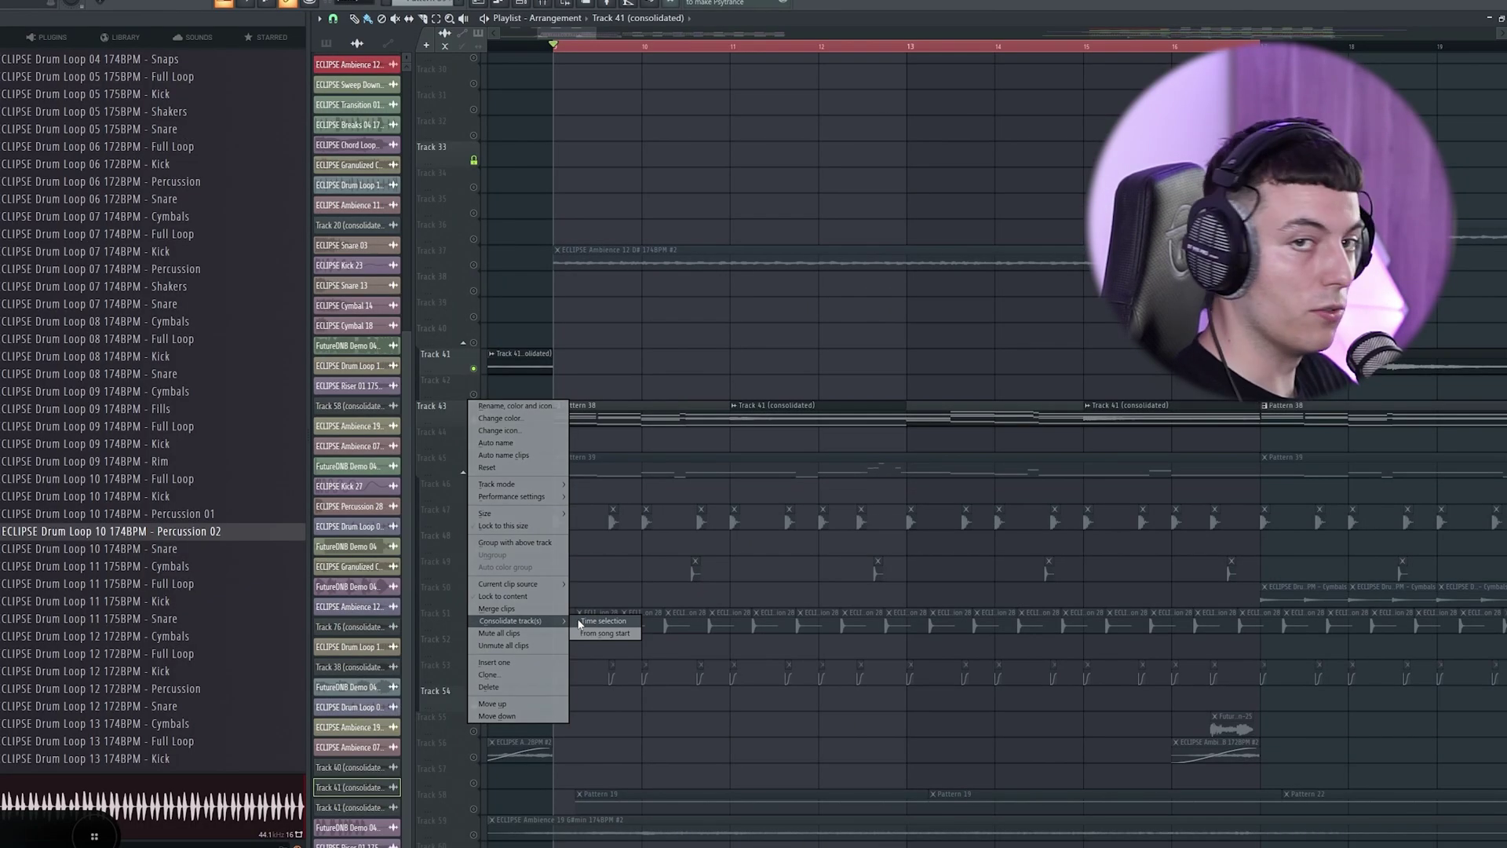
left_click(579, 621)
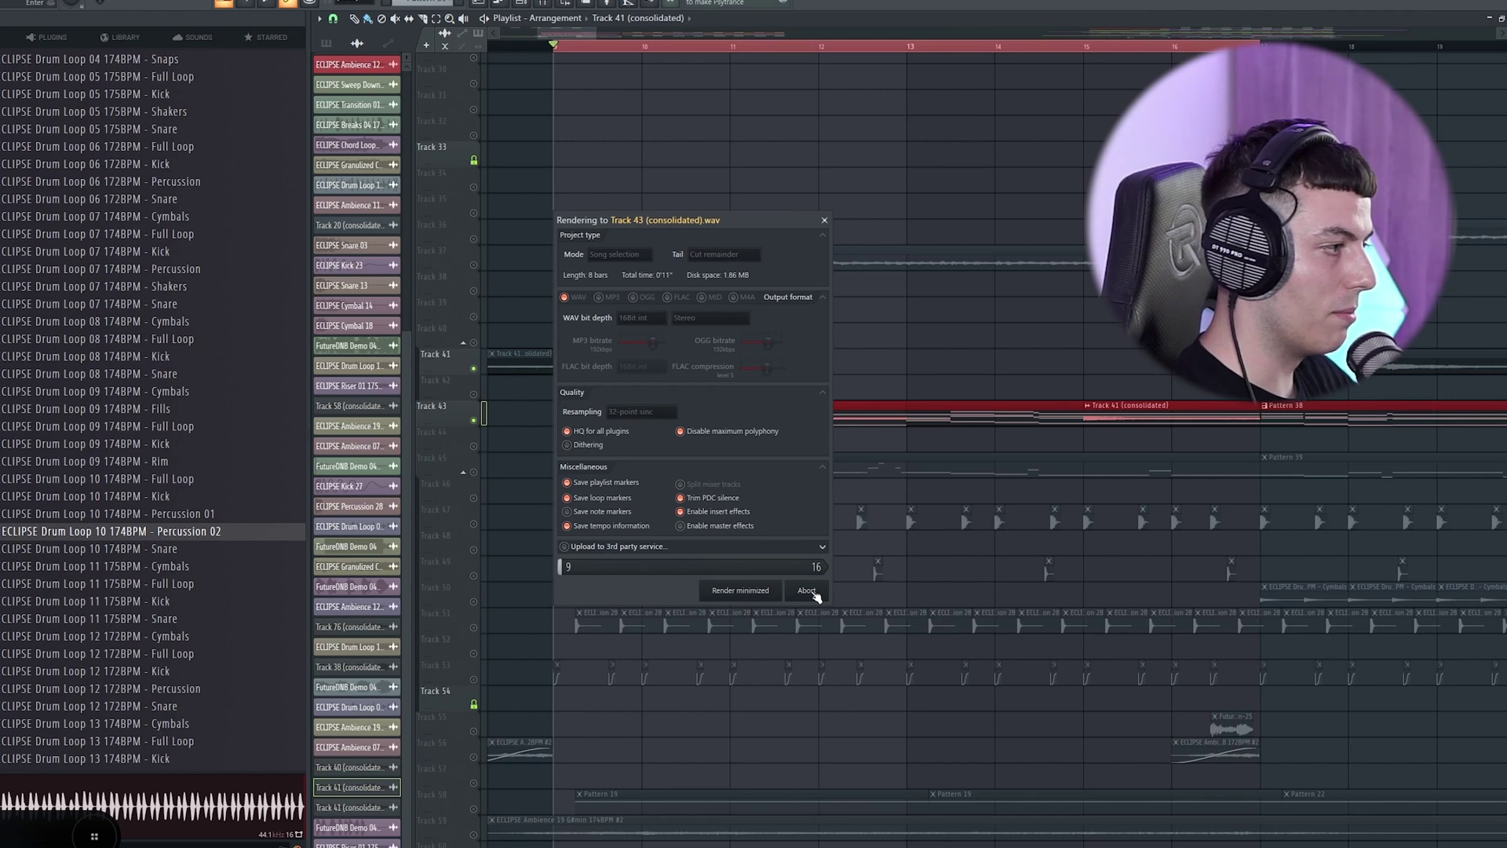
key("Escape")
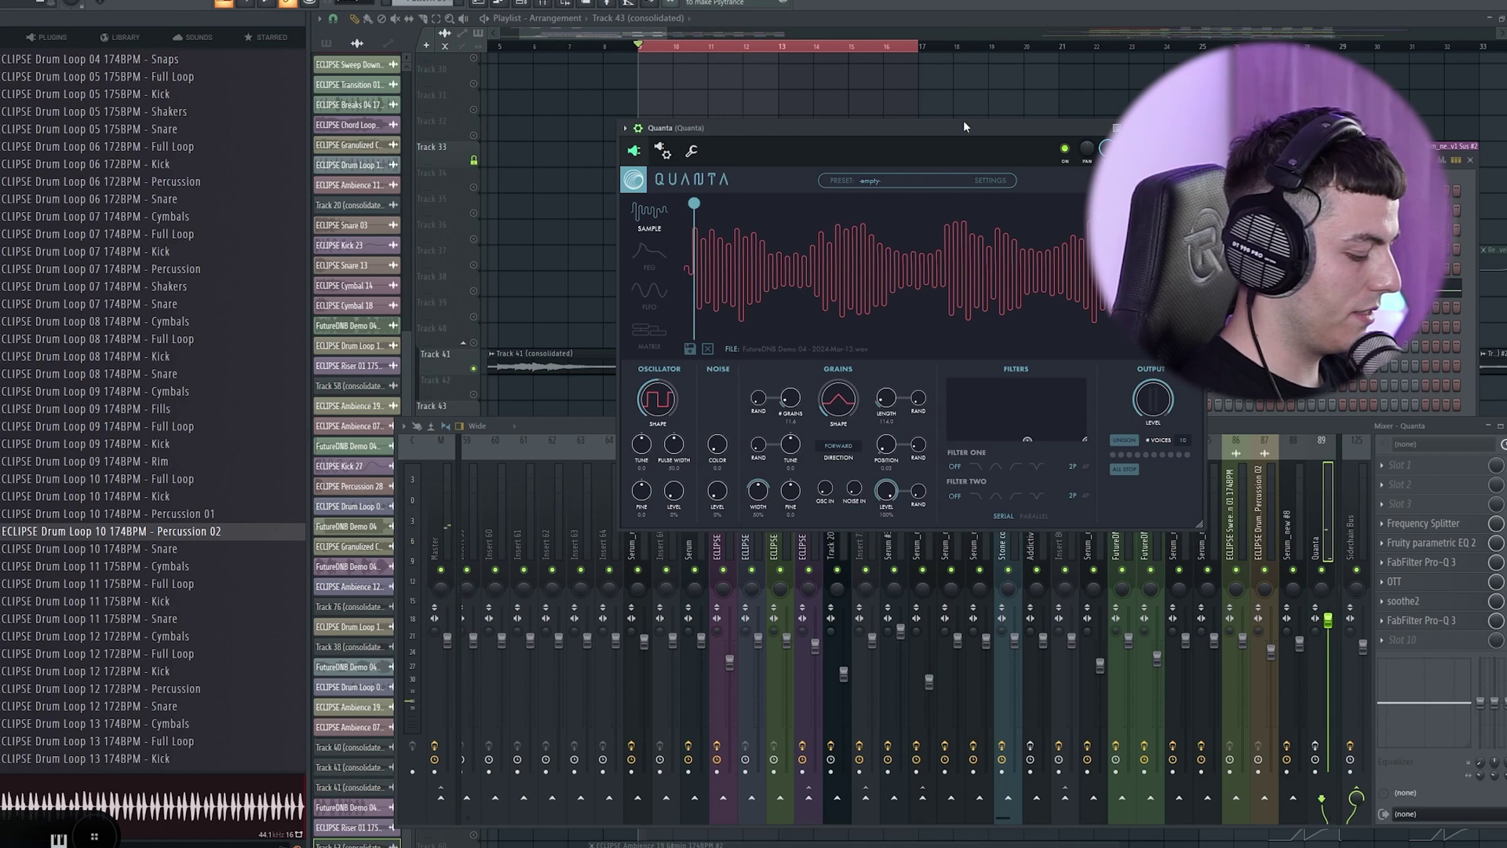
Move Quanta's grain position forward through the sample waveform in stages while auditioning the sound
left_click(726, 242)
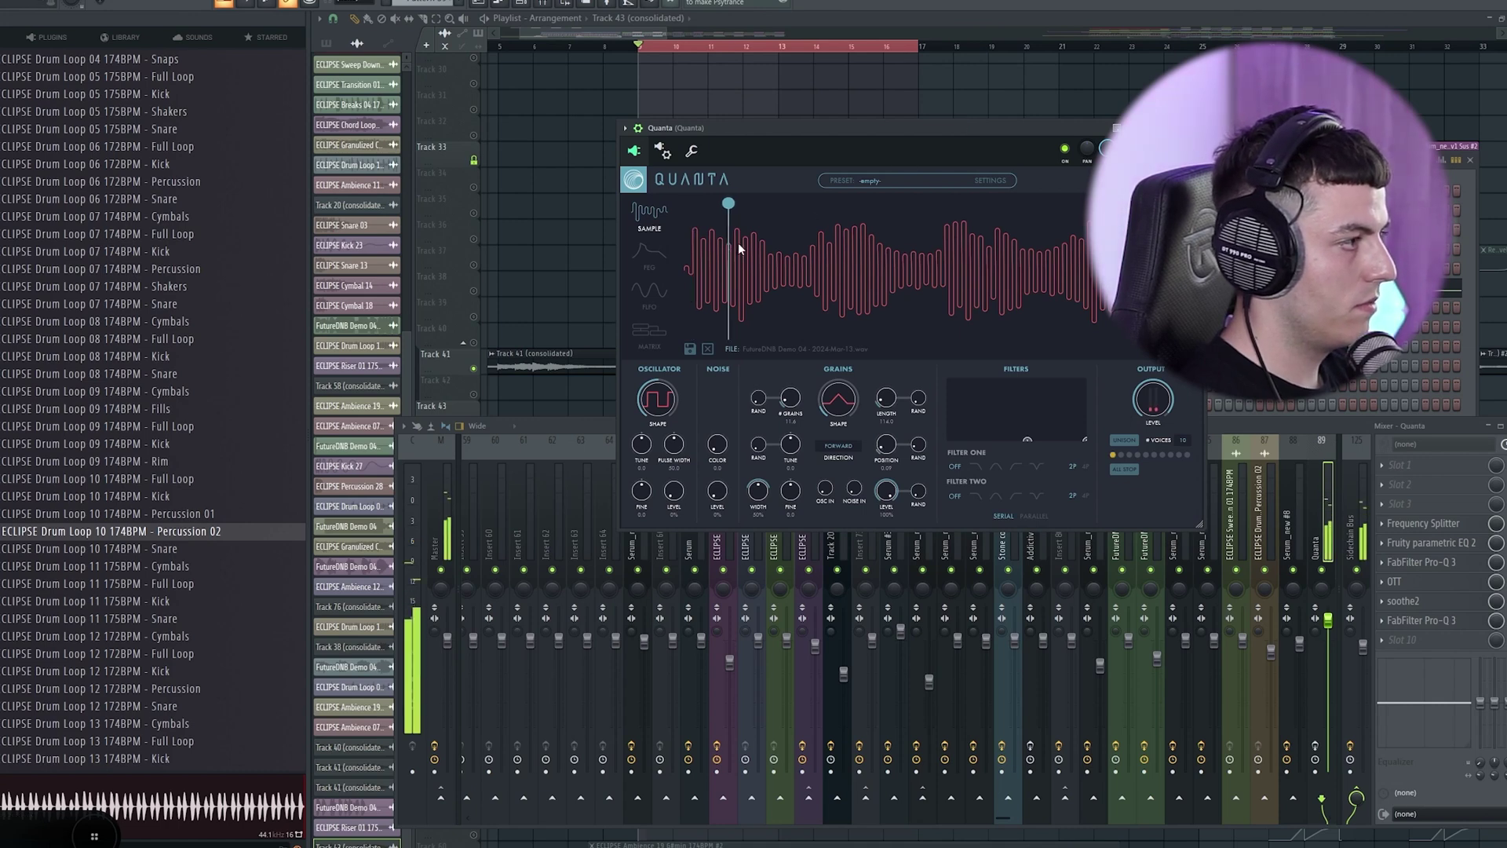
left_click(749, 246)
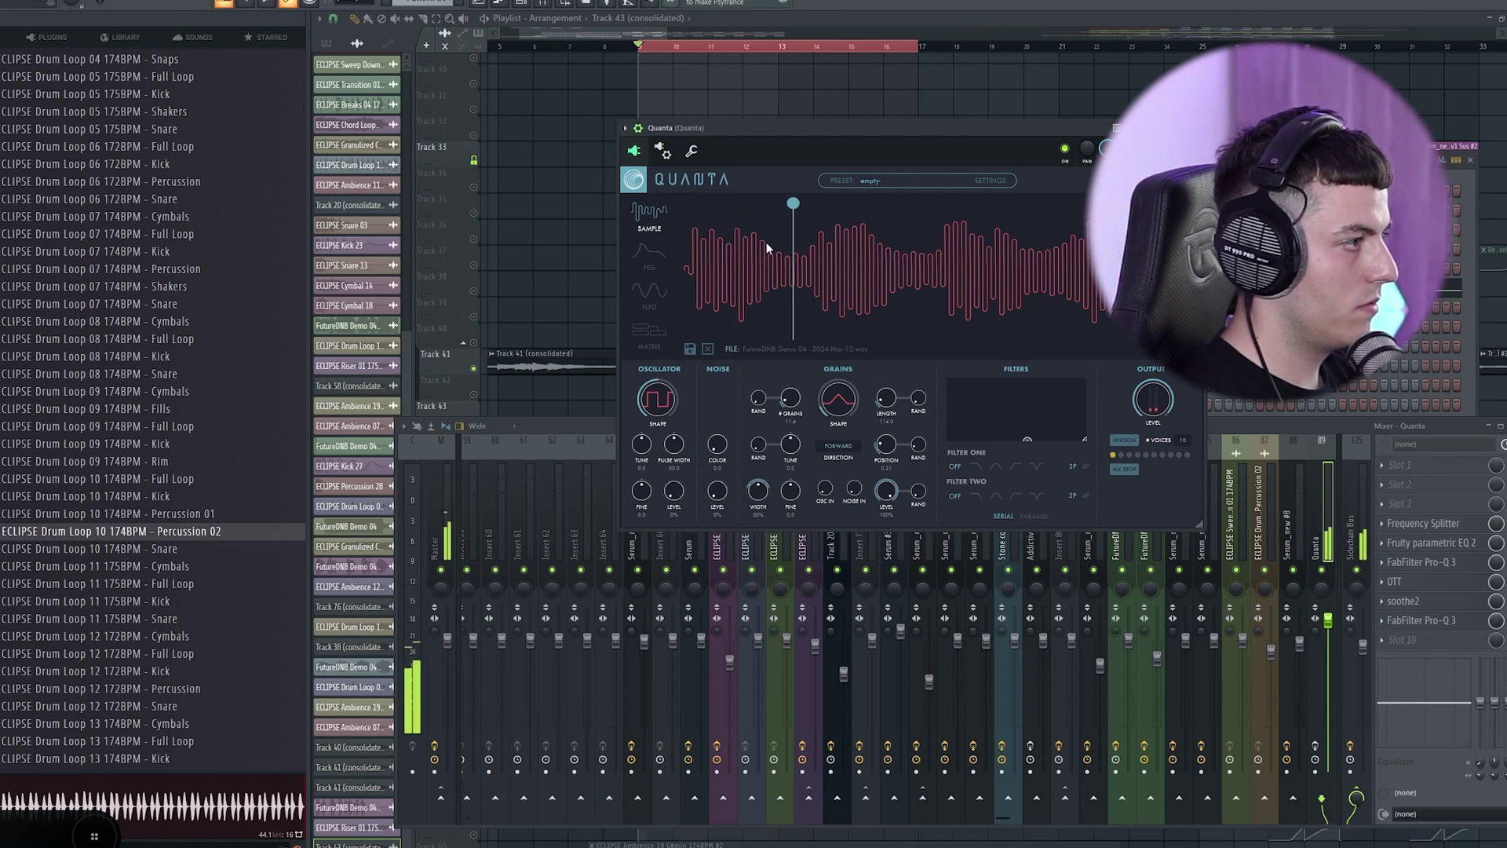
left_click(903, 244)
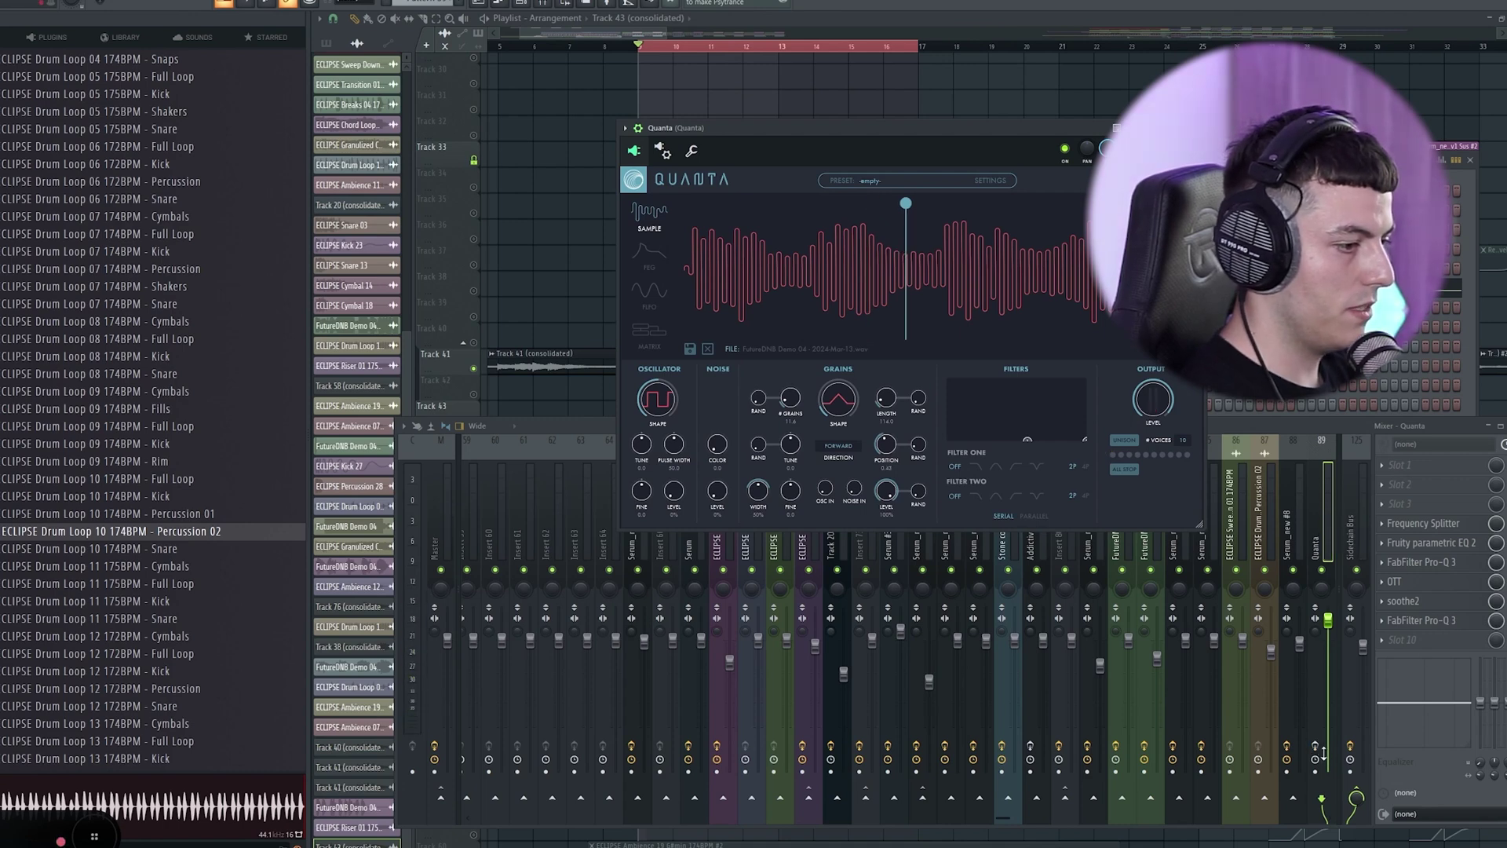
Examine the Fruity parametric EQ 2, FabFilter Pro-Q 3, OTT and soothe2 settings on the Quanta mixer track
left_click(1424, 542)
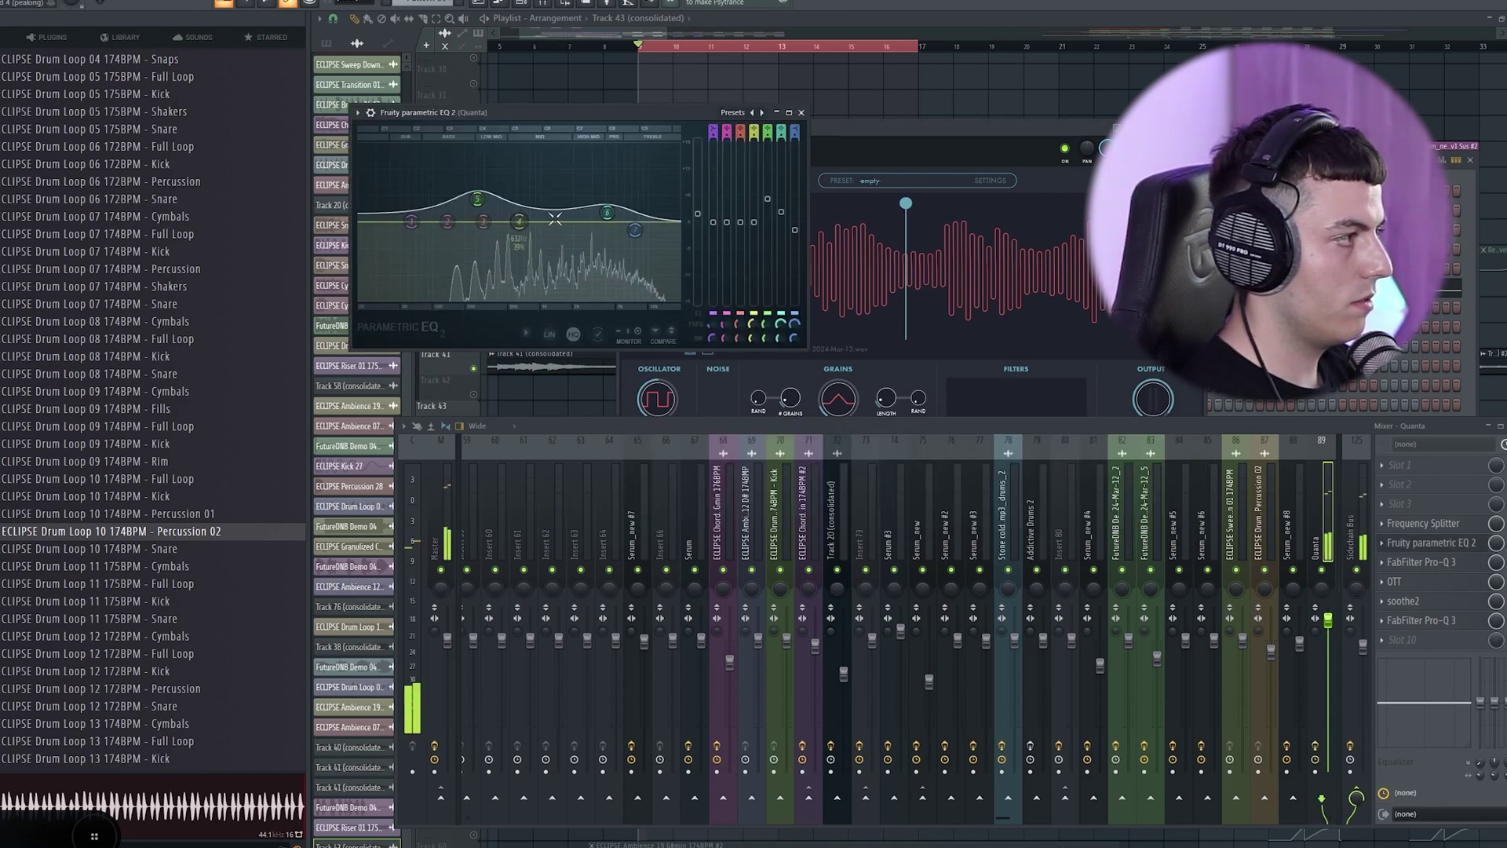
left_click(1466, 563)
left_click(1419, 583)
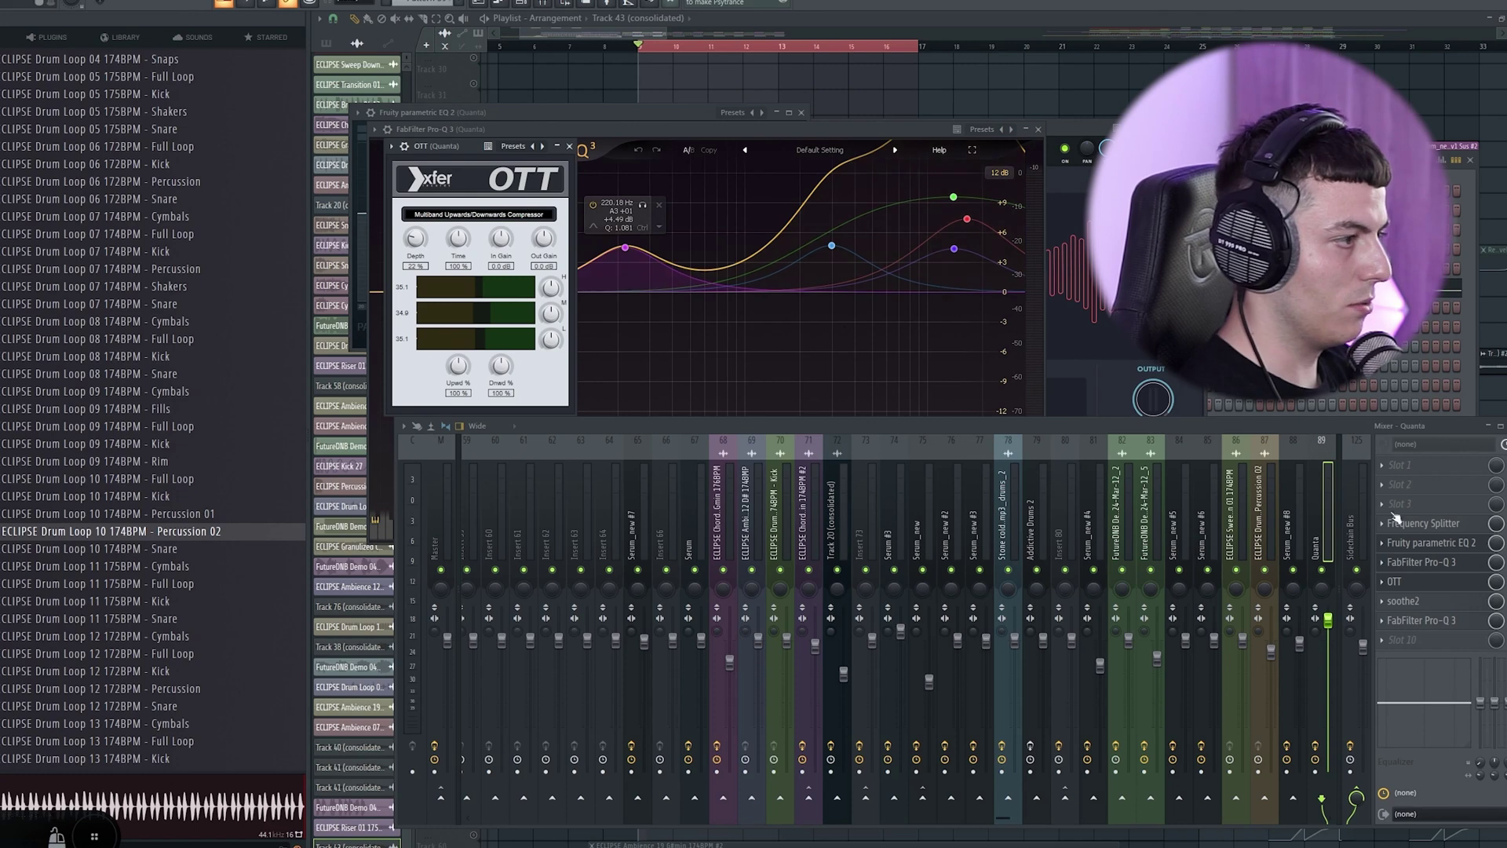
left_click(1441, 602)
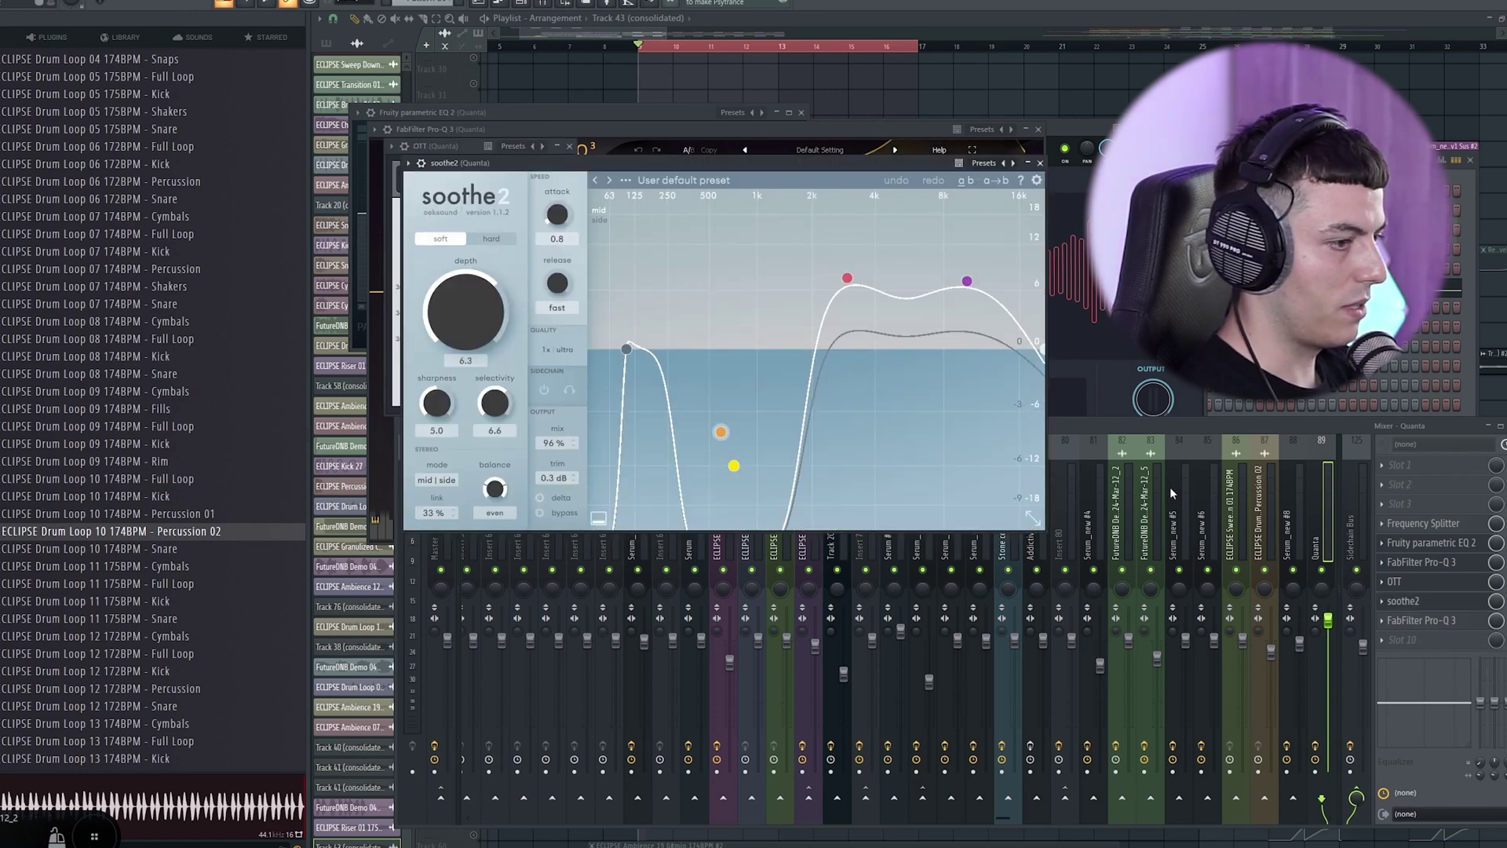
Examine the last FabFilter Pro-Q 3 on the Quanta mixer track, and sweep Quanta's grain position through the sample from its start
left_click(1451, 621)
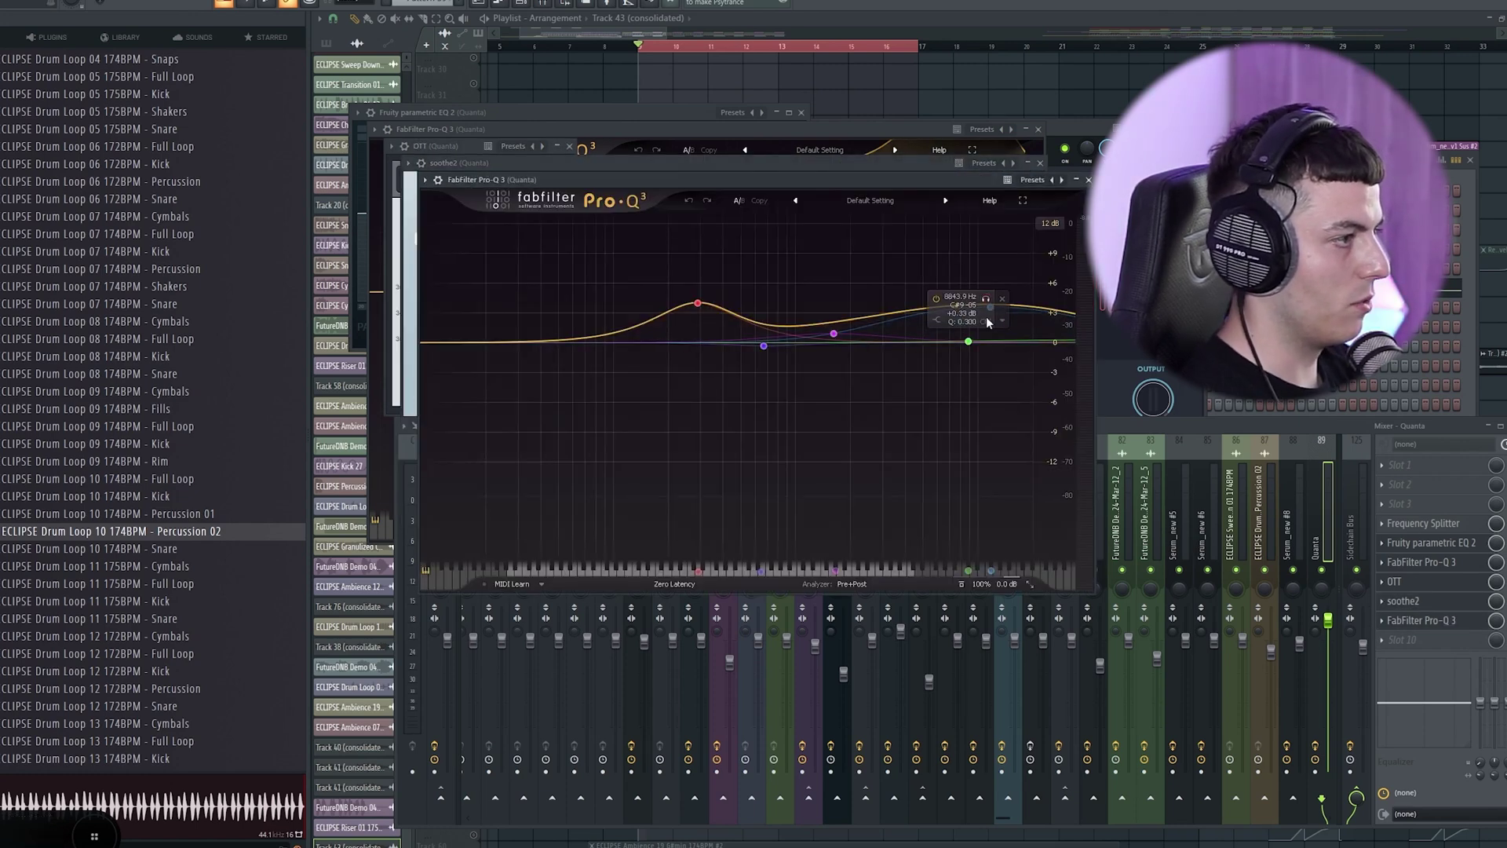
left_click(734, 165)
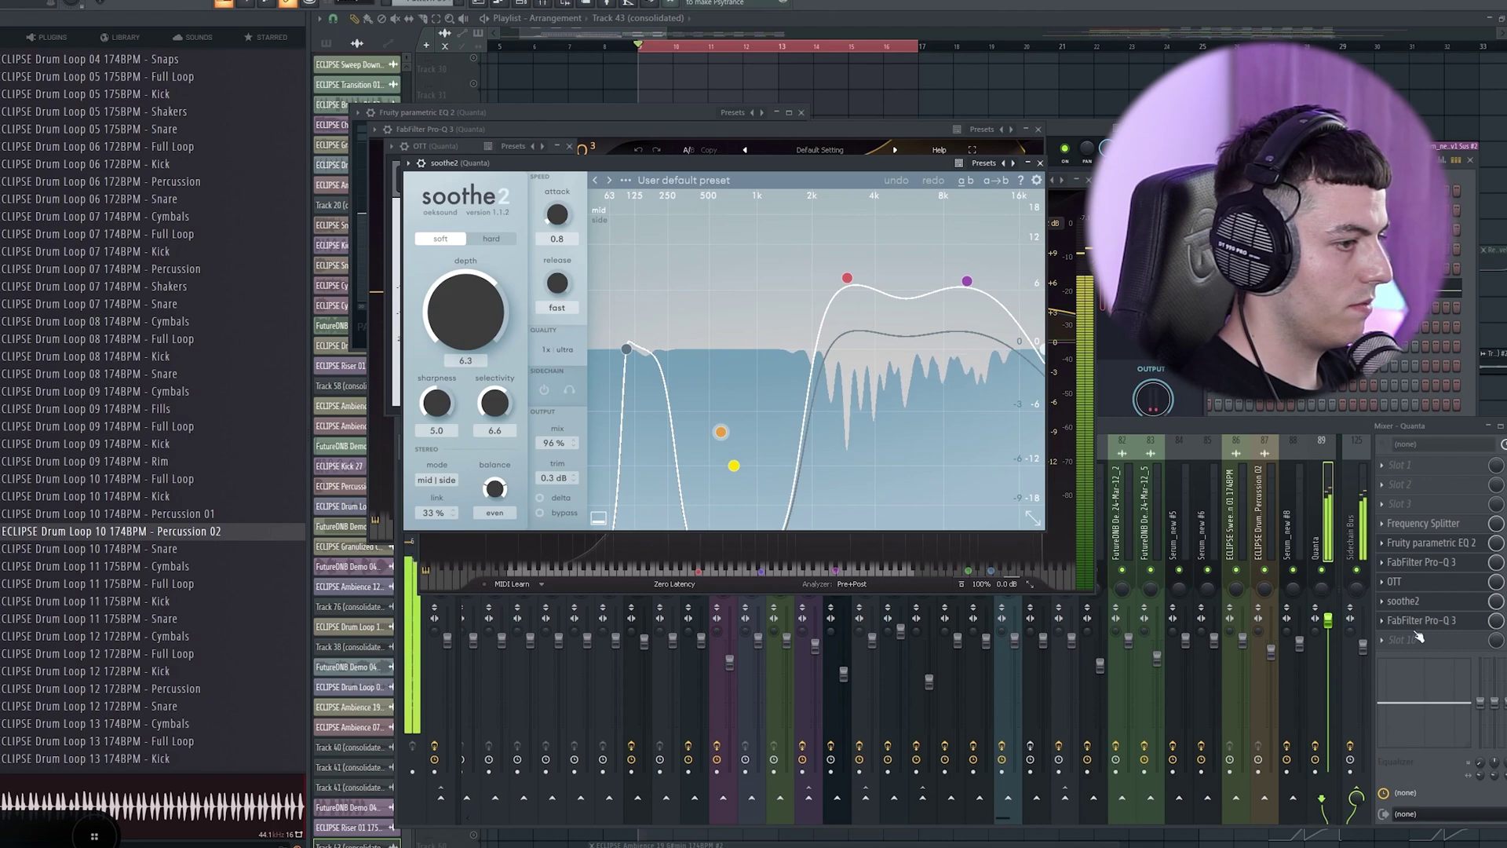
left_click(1319, 747)
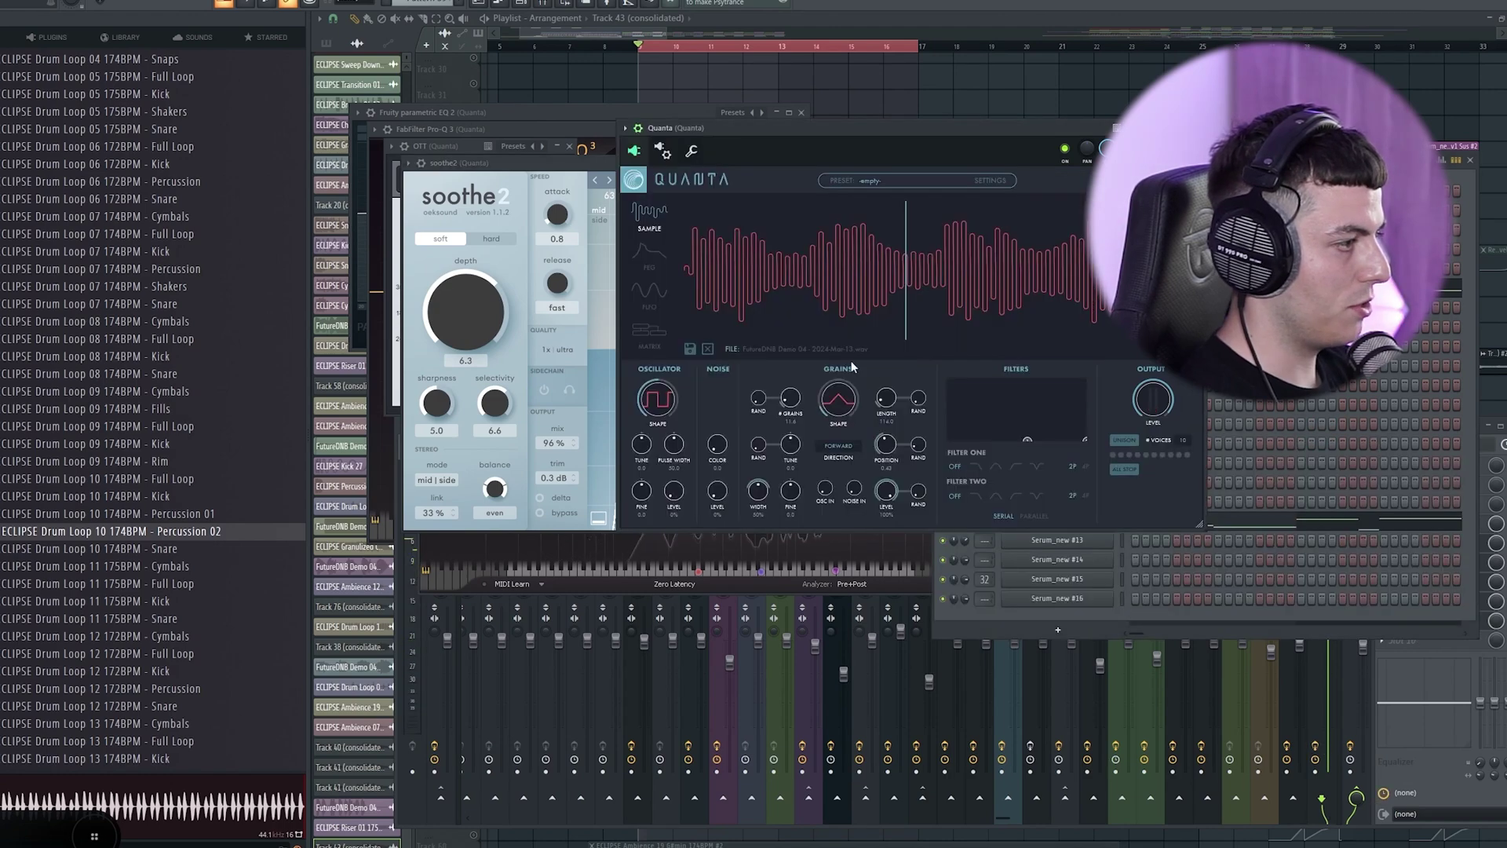
left_click(724, 262)
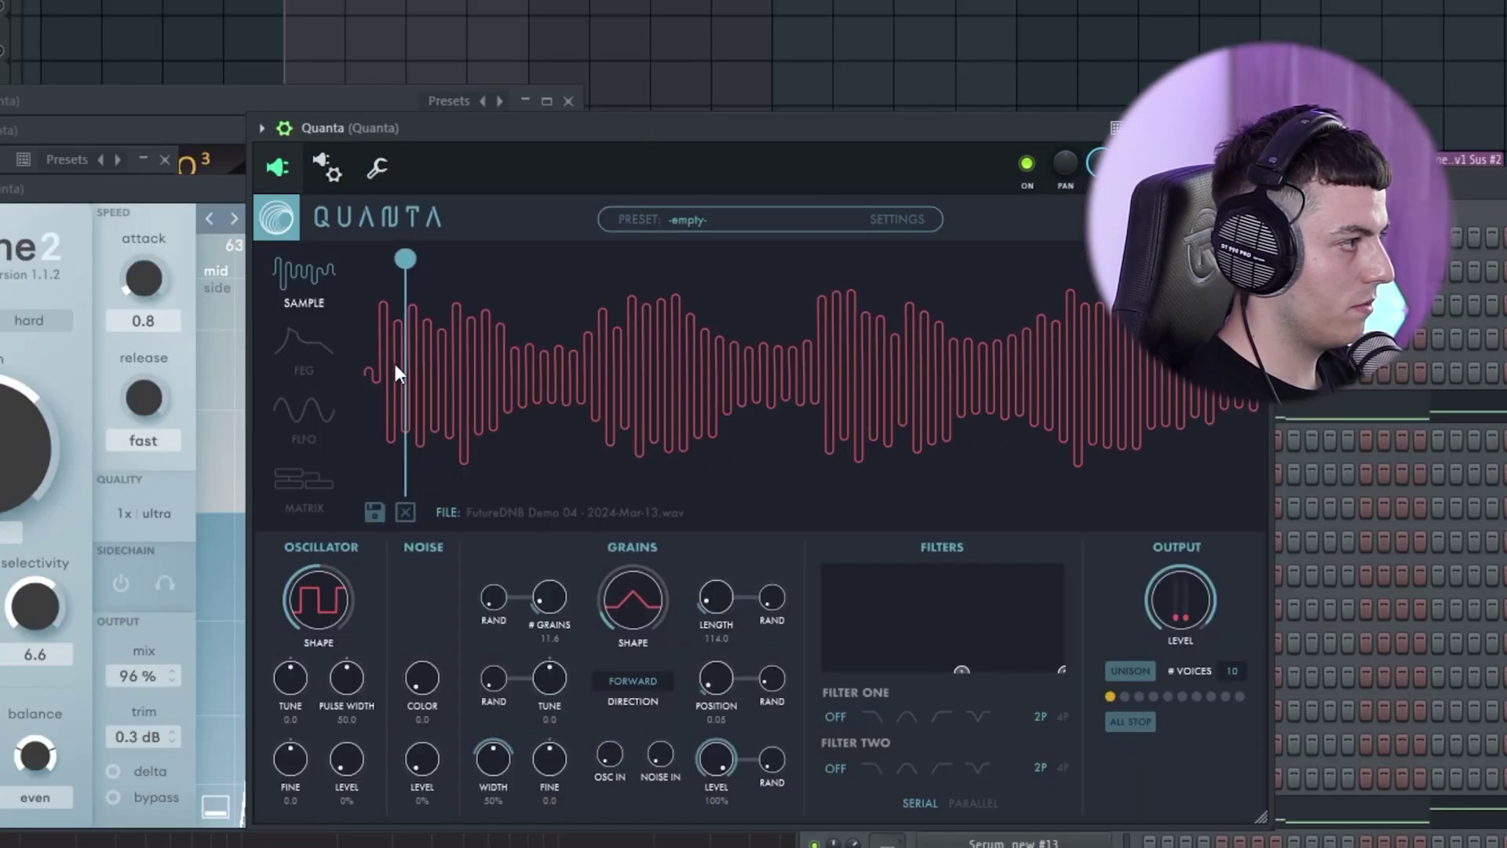
left_click_drag(395, 364, 606, 364)
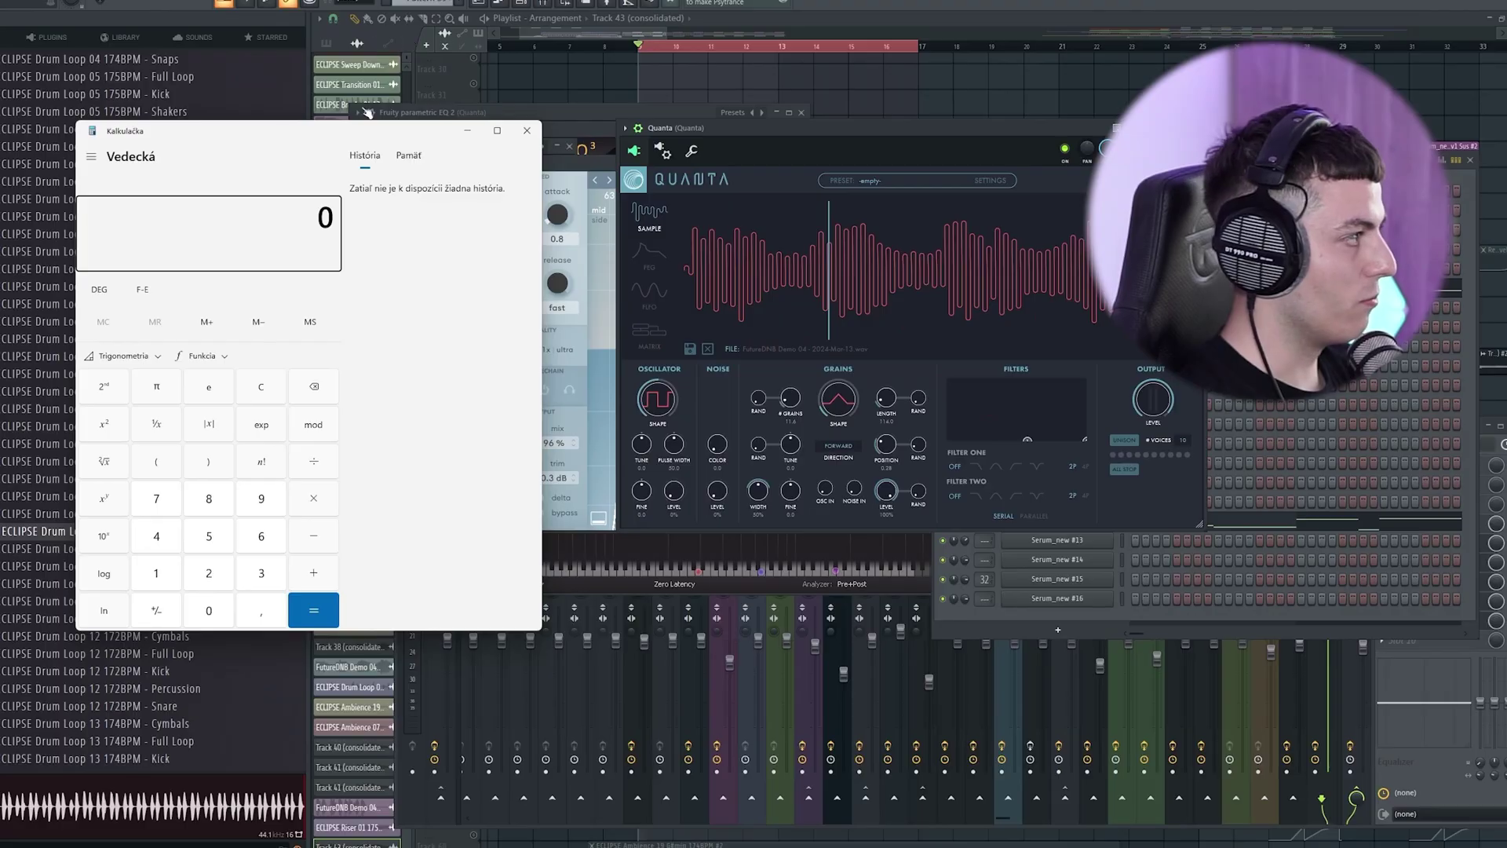
Calculate 174 ÷ 15 in the Calculator and close it
left_click_drag(360, 134, 402, 108)
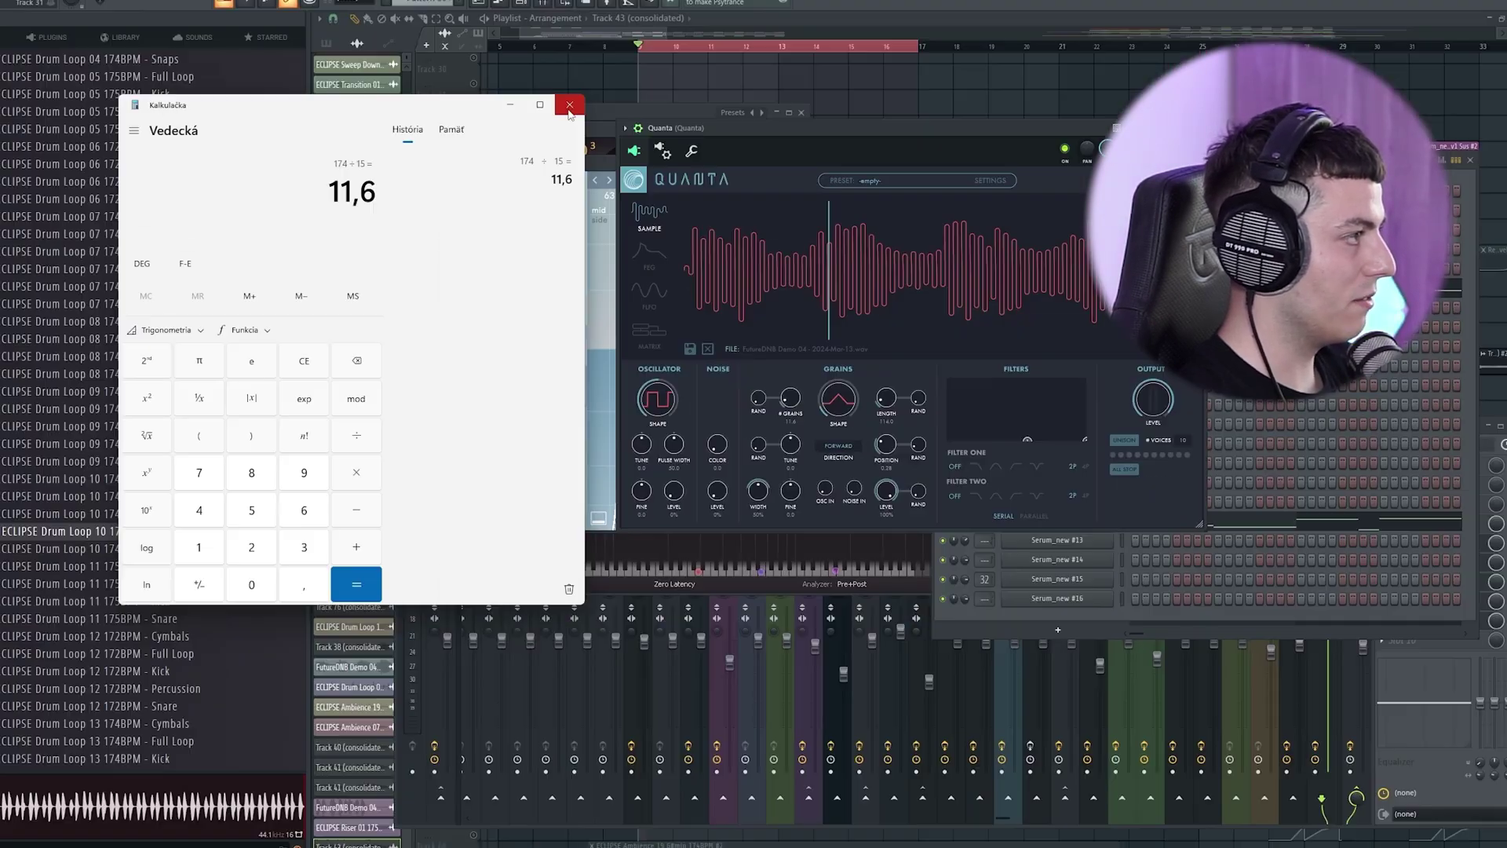
left_click(793, 137)
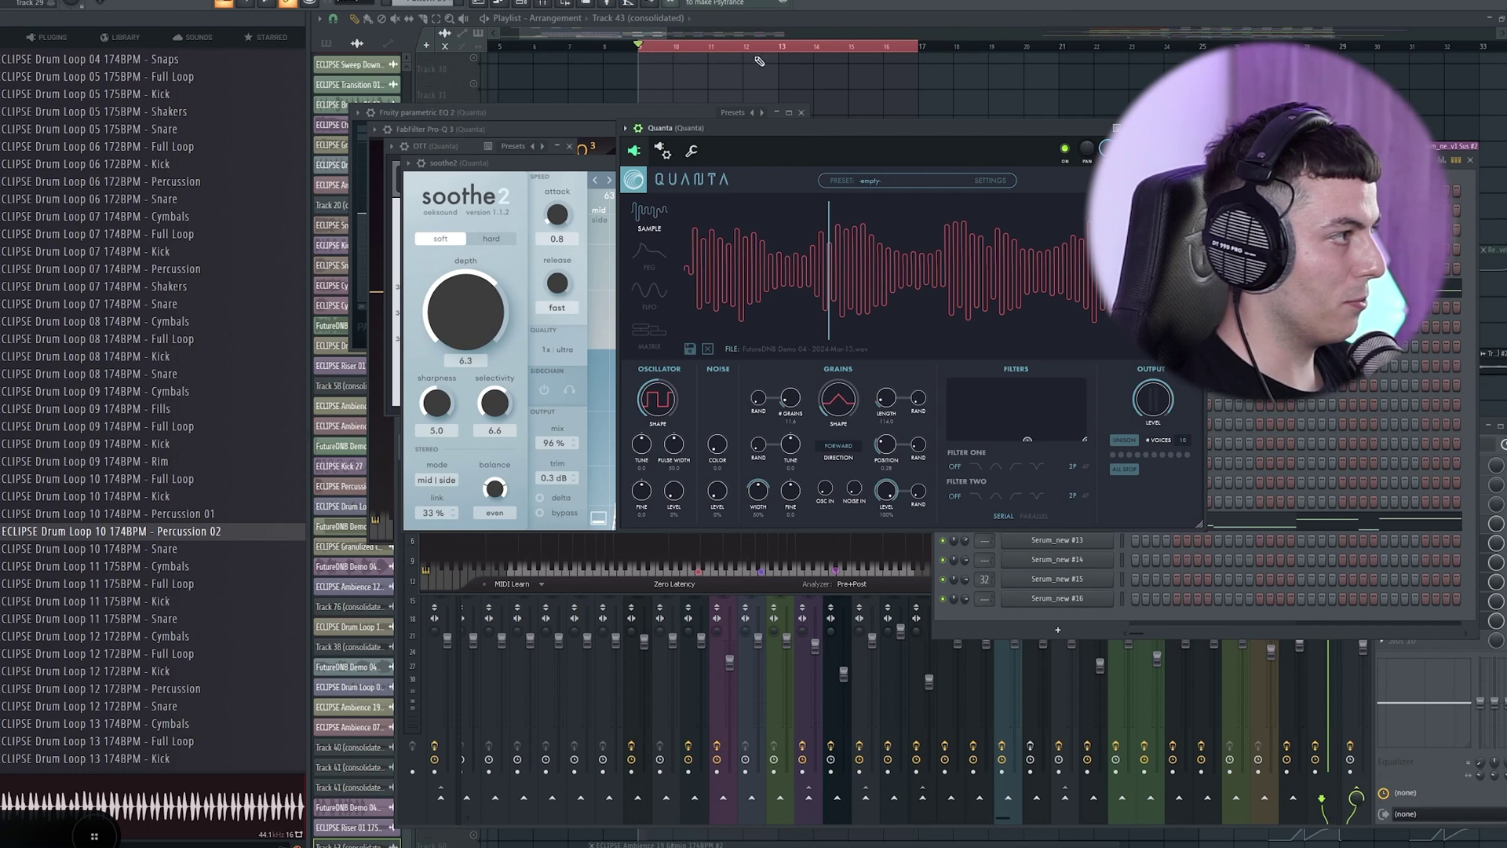
Create an eight-bar Quanta pattern with a sustained note and place it on Track 63 at bars 41 and 49
key("F6")
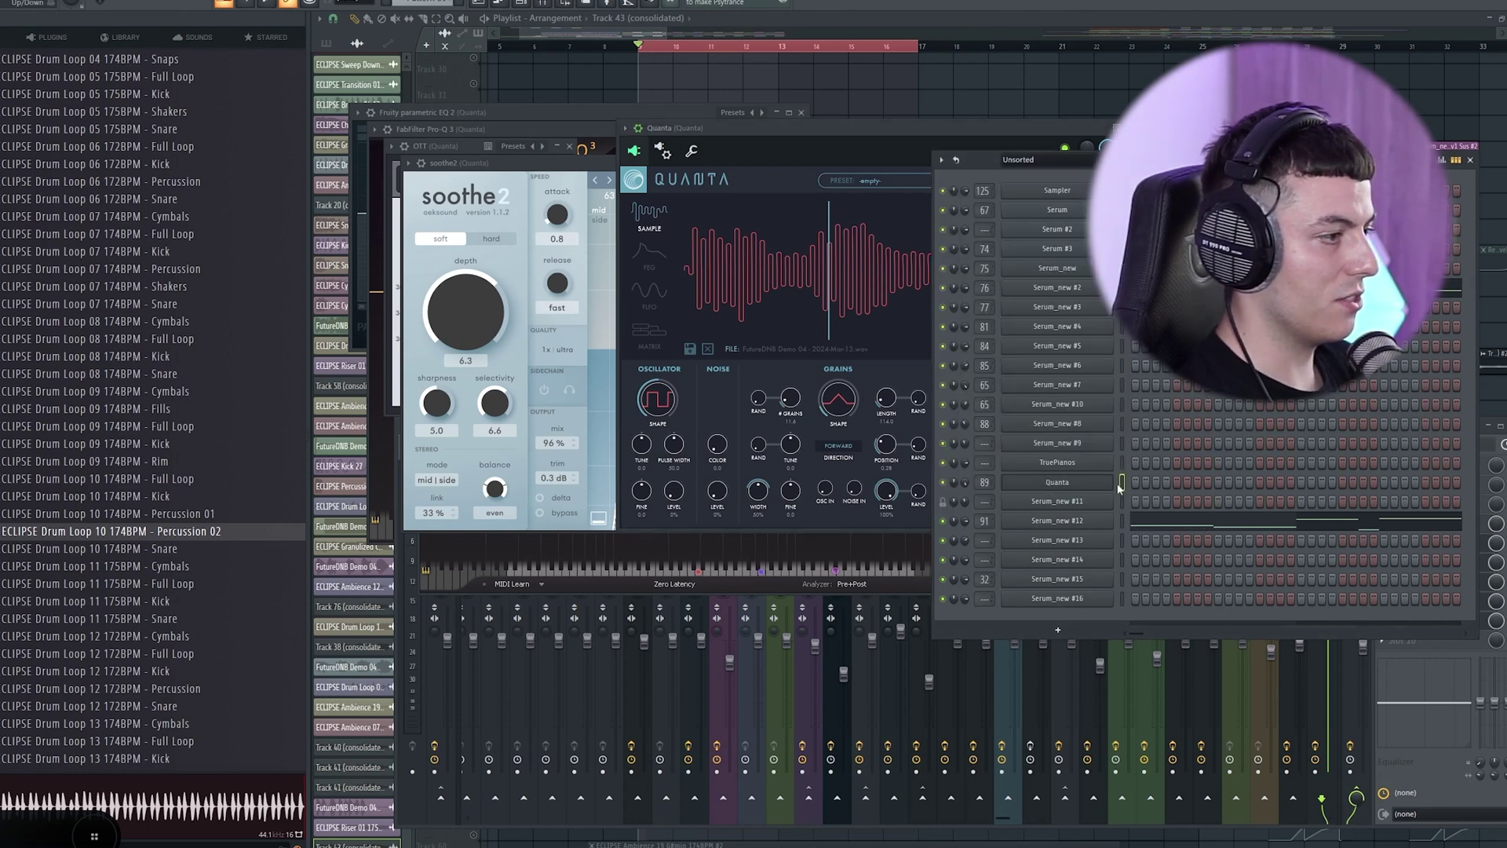
right_click(1118, 483)
left_click(1146, 481)
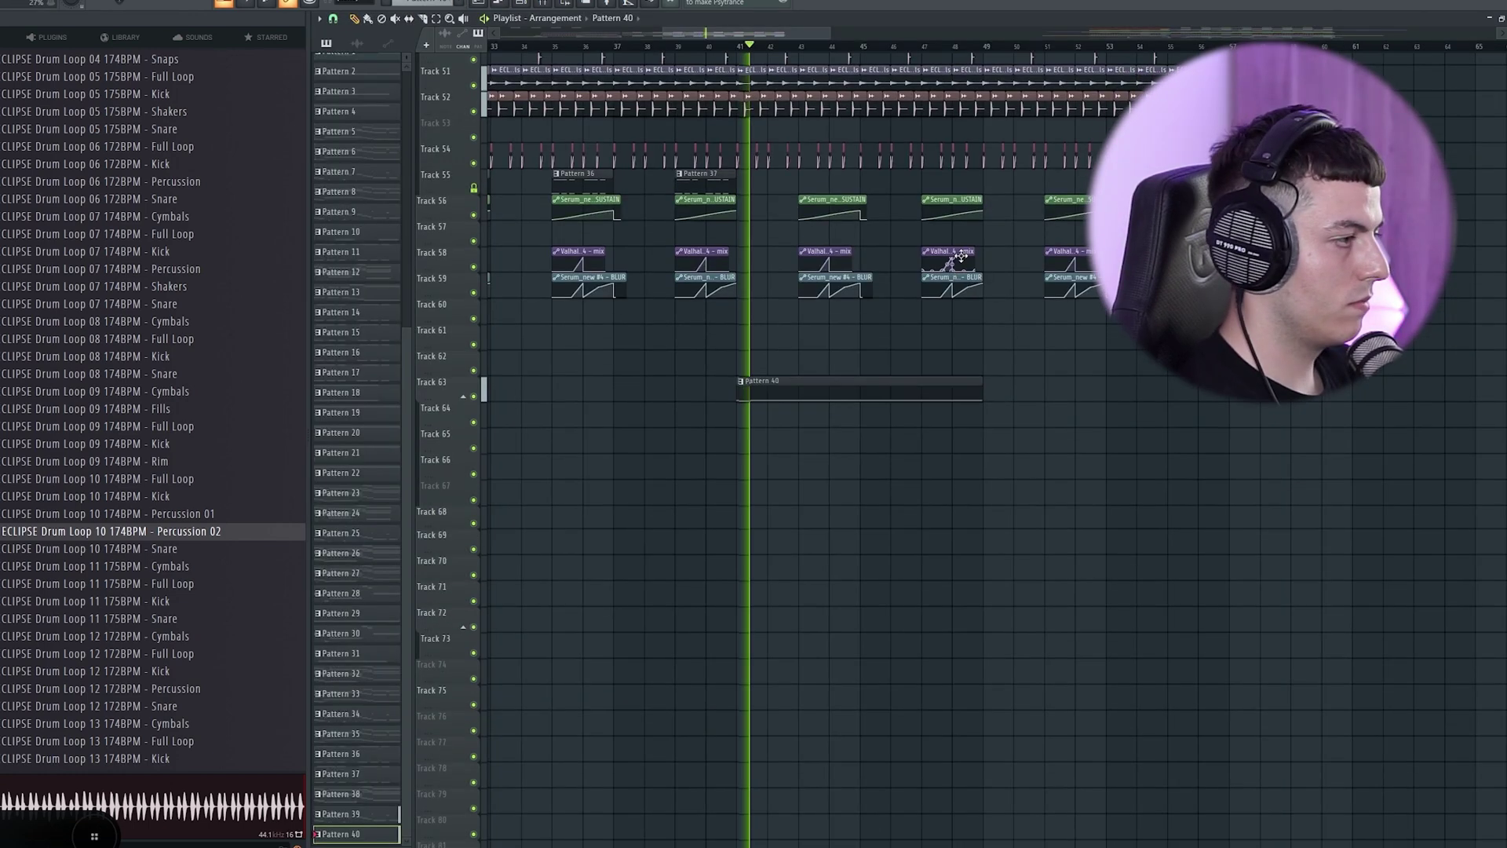
left_click(990, 387)
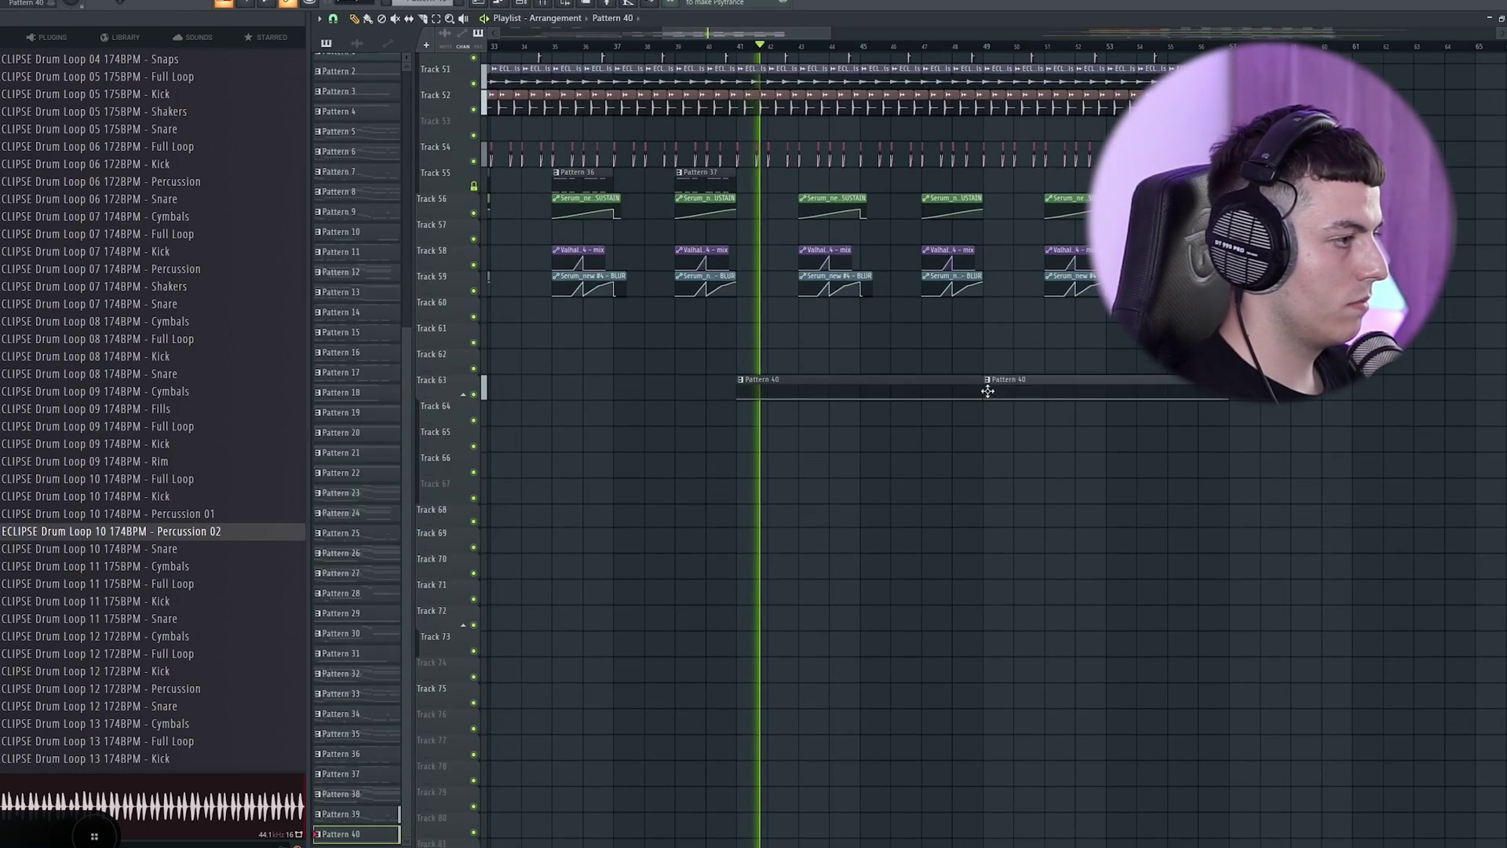
scroll(1070, 351, "up", 3)
key("space")
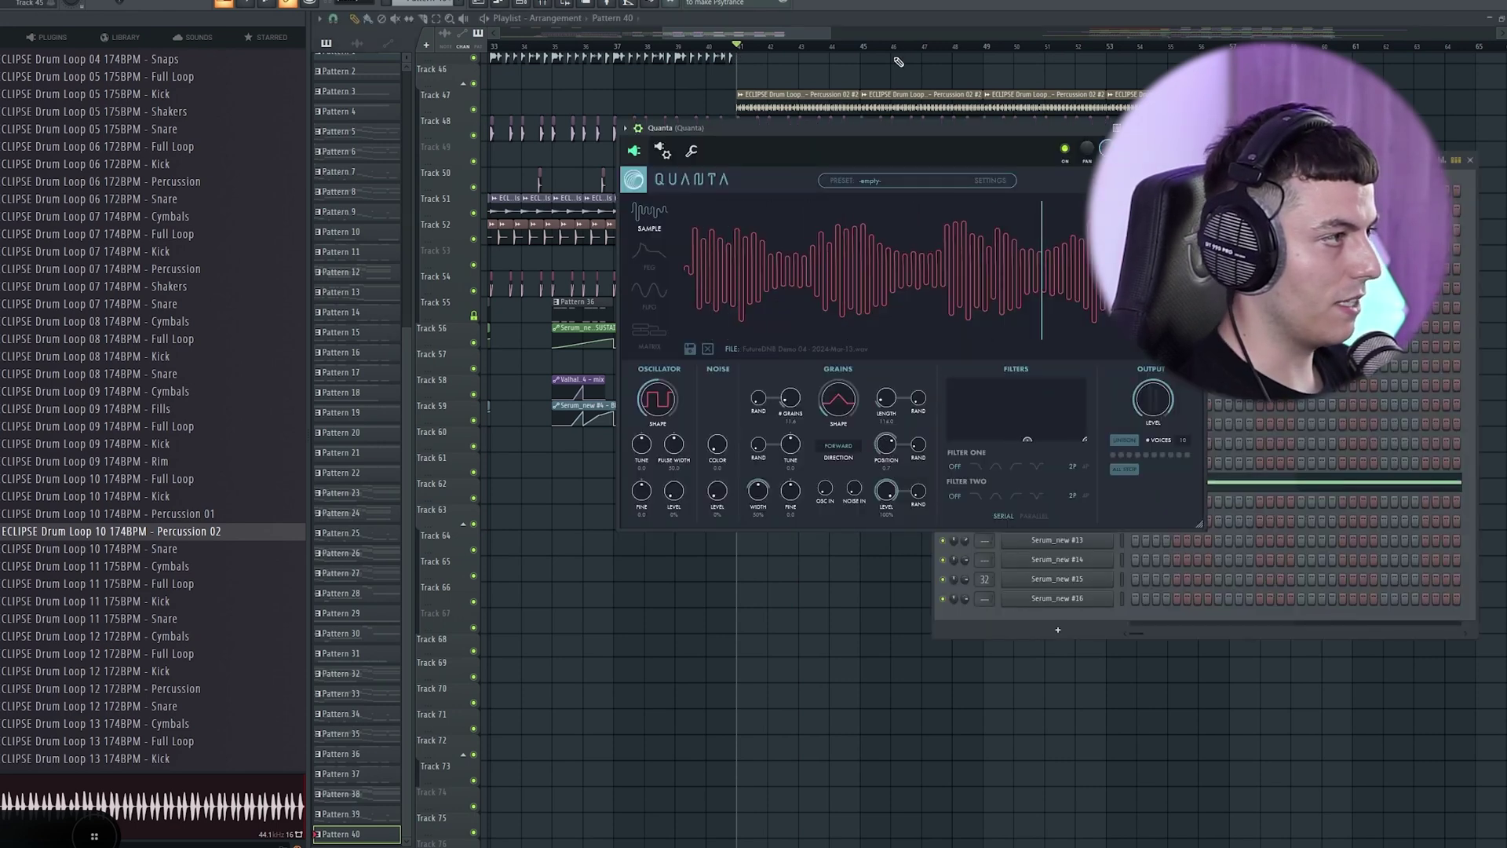
Automate Quanta's source position with four-bar clips on Track 60 from bar 41 to 57, and play the section
key("F12")
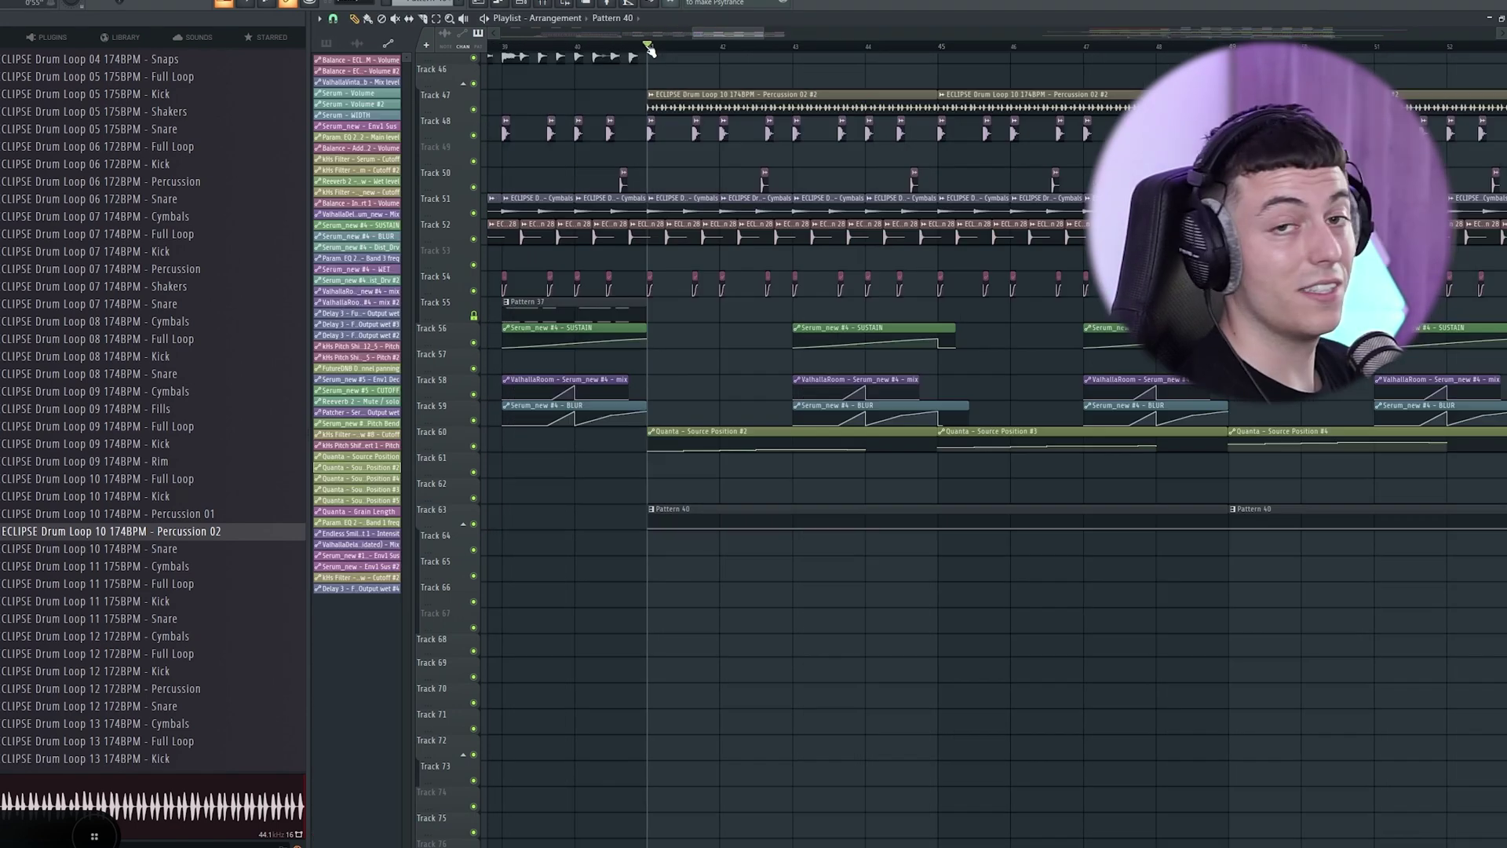
key("space")
scroll(650, 52, "down", 2)
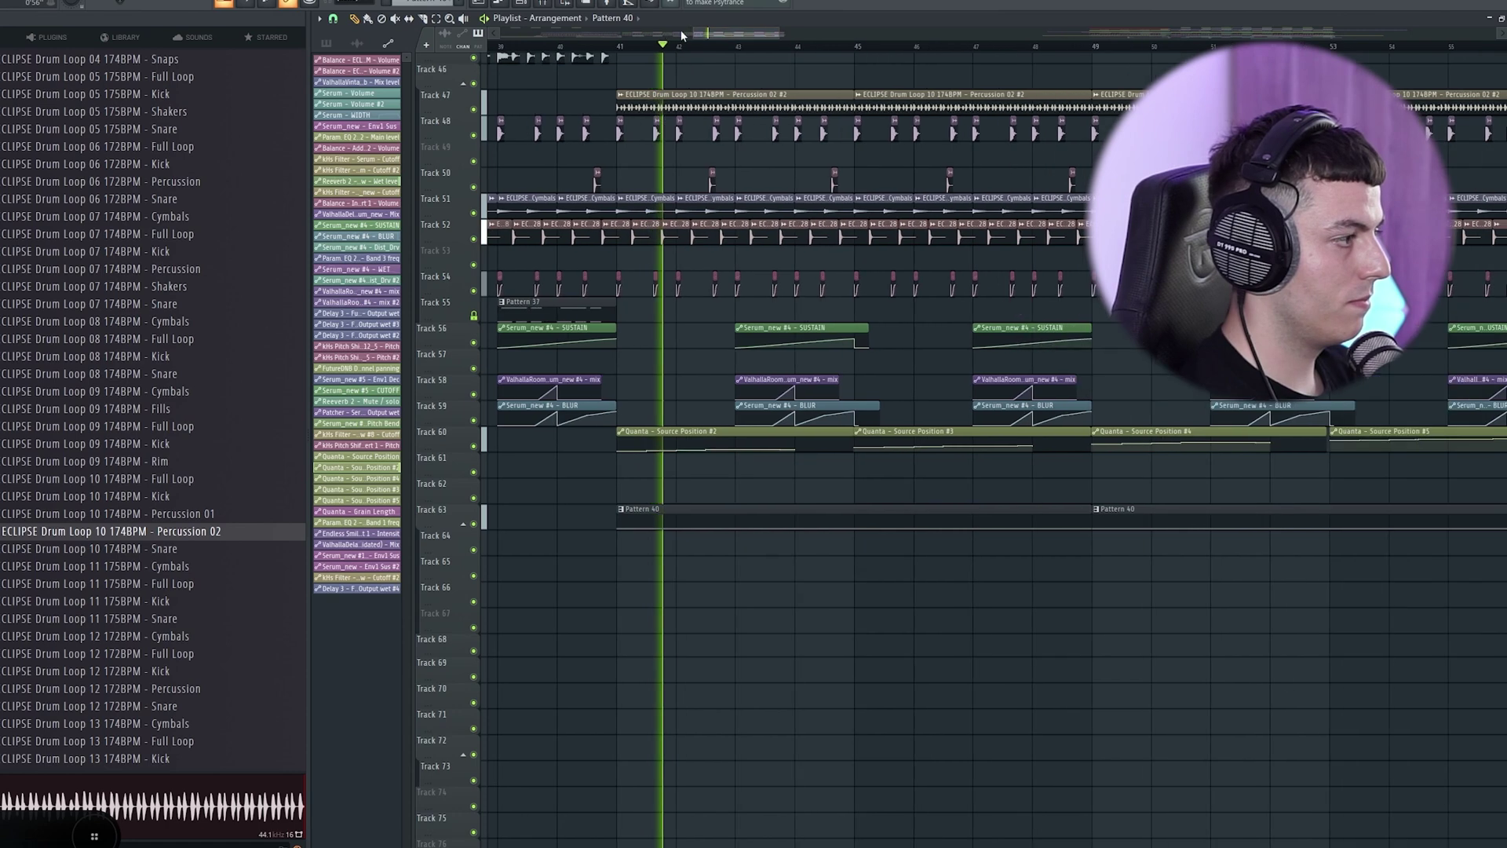
scroll(927, 274, "down", 4)
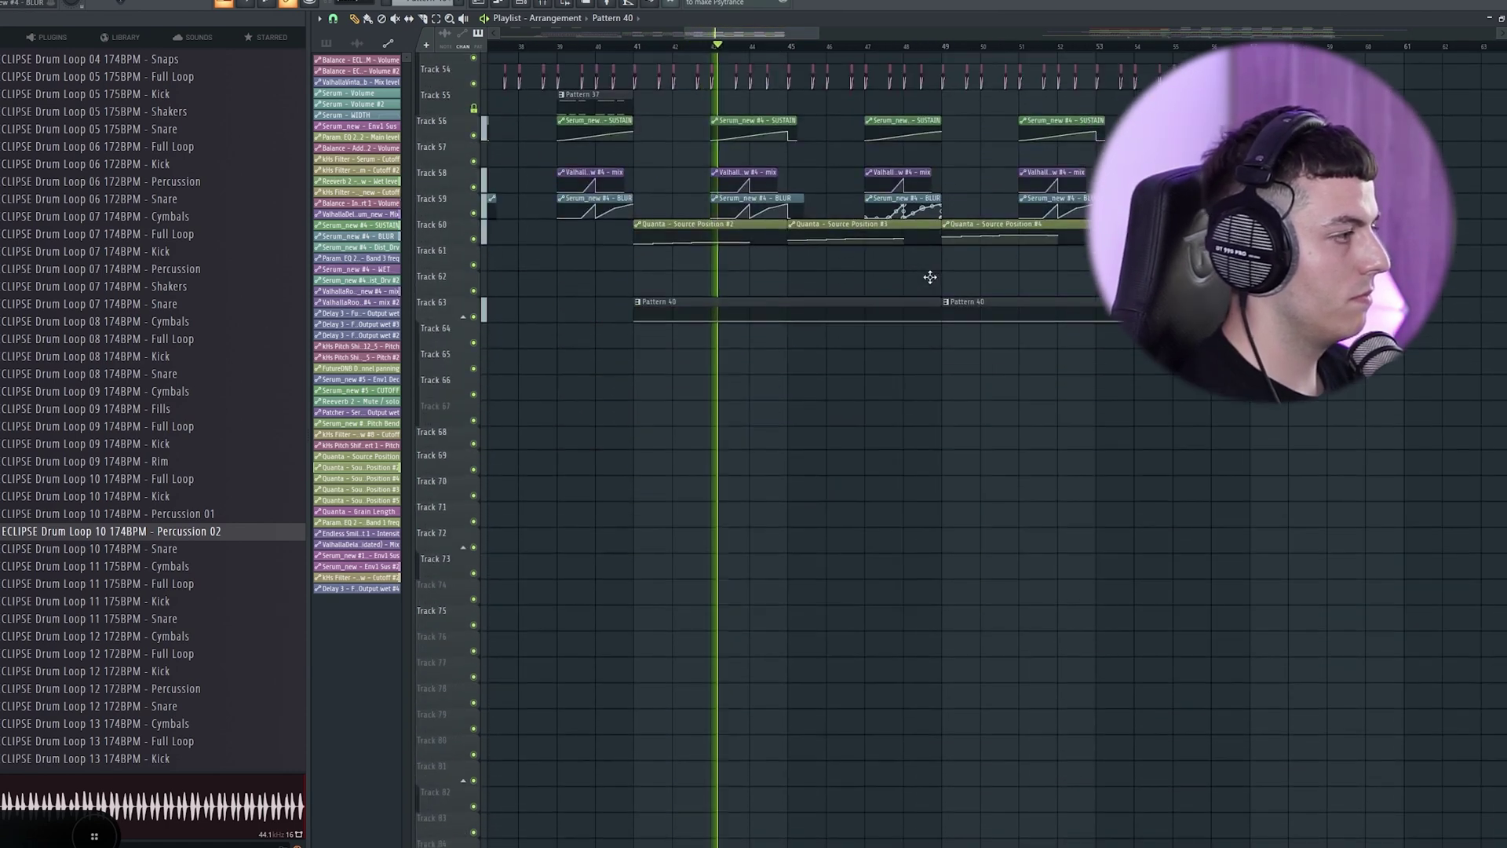
scroll(925, 268, "up", 2)
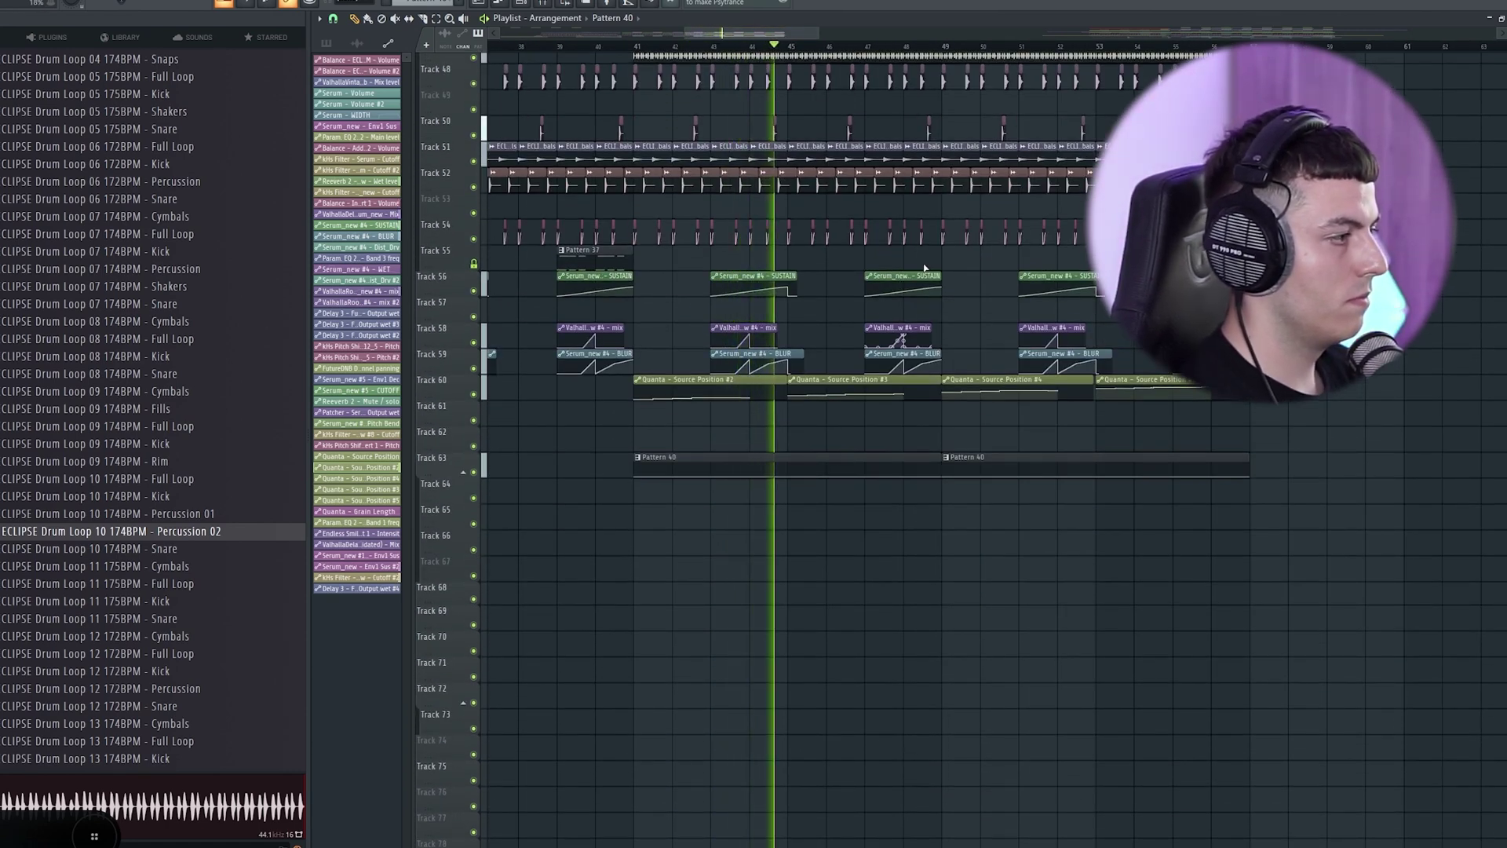
scroll(883, 370, "down", 1)
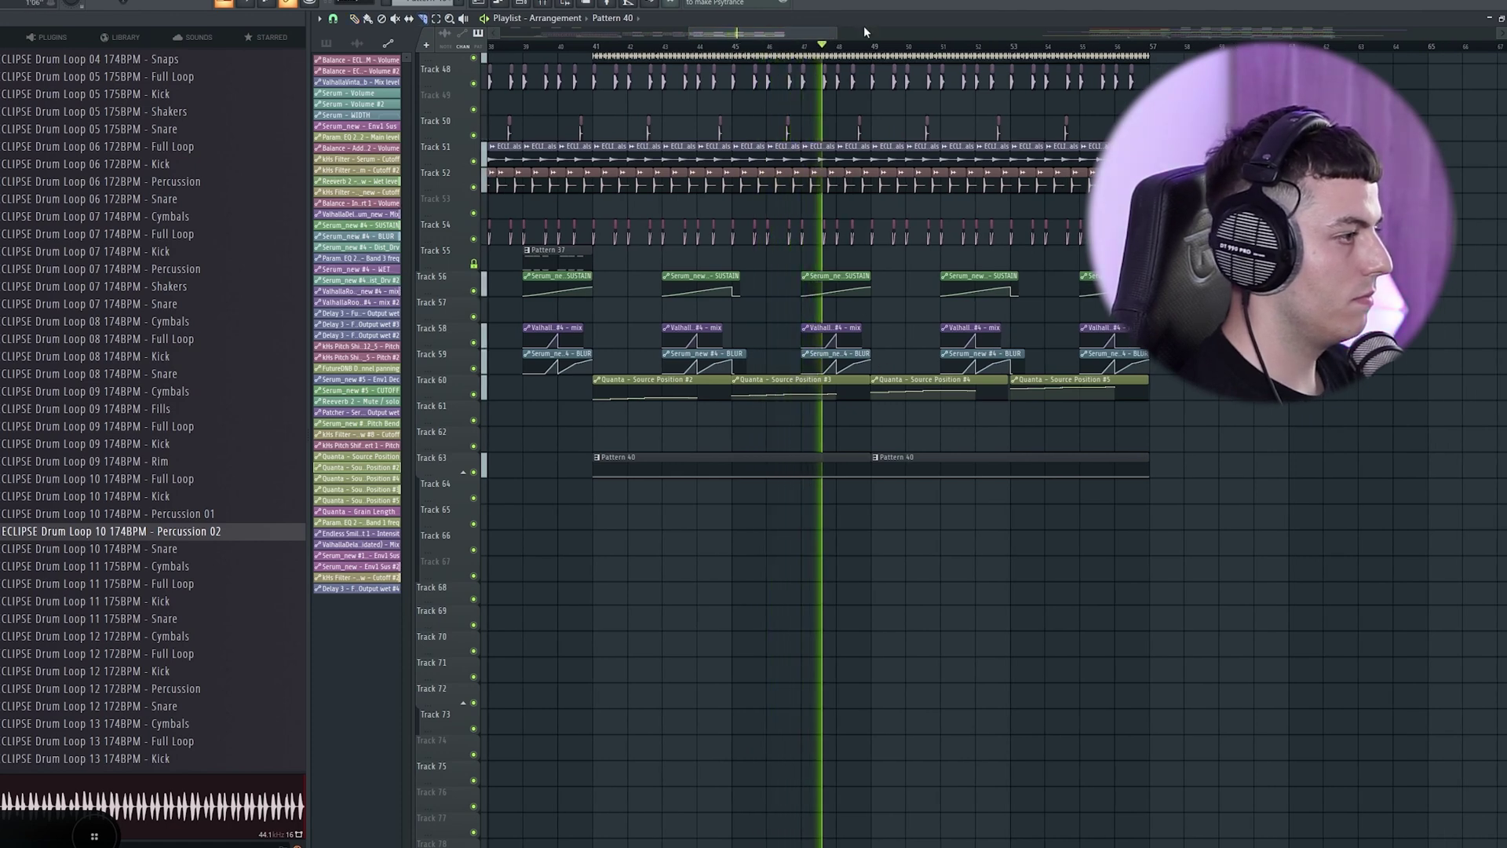
scroll(863, 25, "up", 1)
scroll(892, 128, "up", 3)
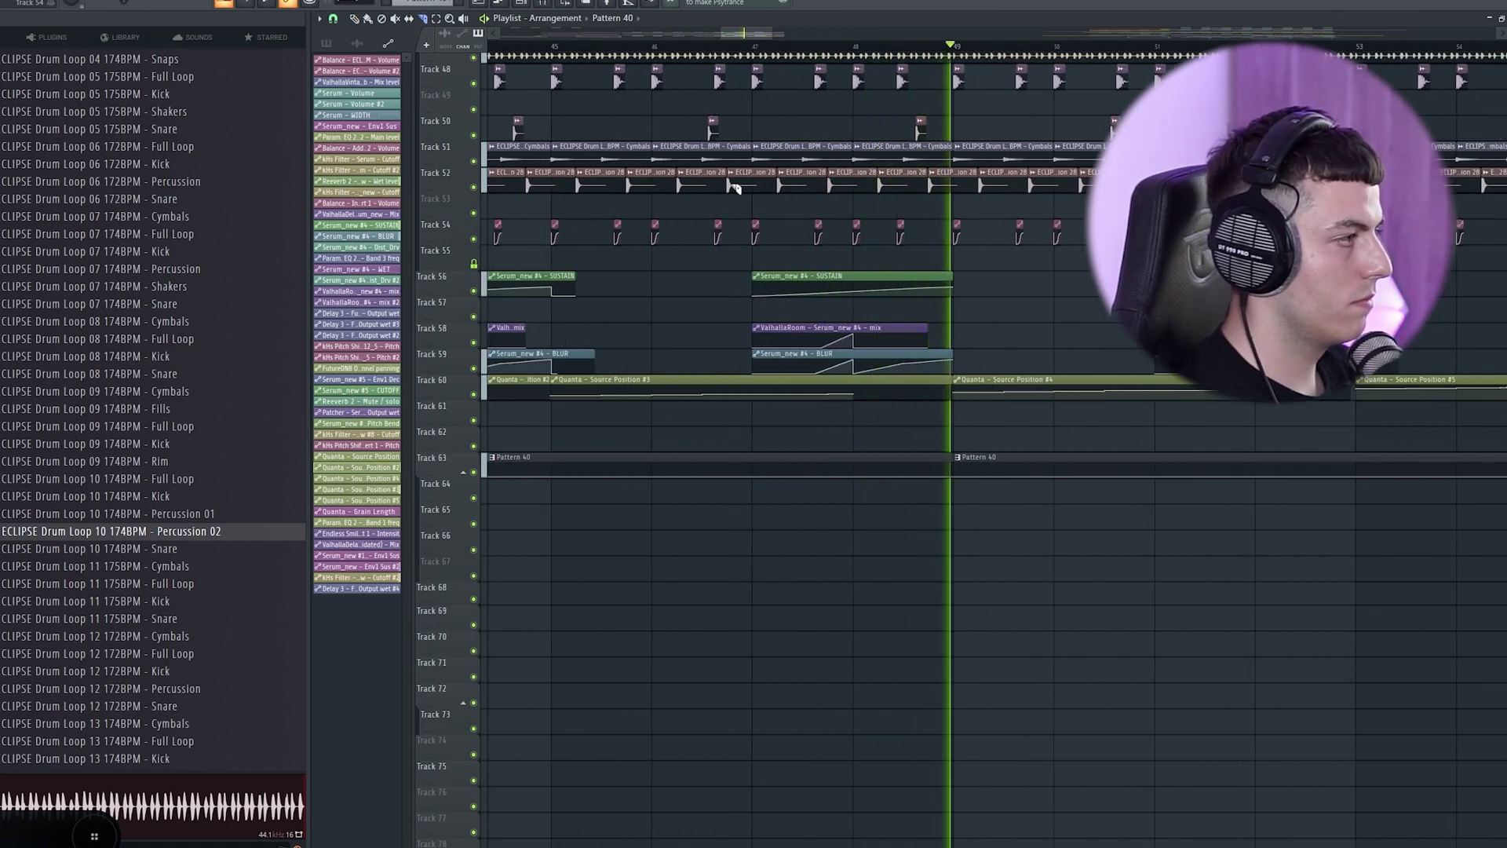
Place ECLIPSE Riser 01 175BPM on Track 66 at bar 53, and copy the FutureDNB and Delay 3 automation clips from bar 32 to bar 40
left_click(333, 18)
left_click(345, 141)
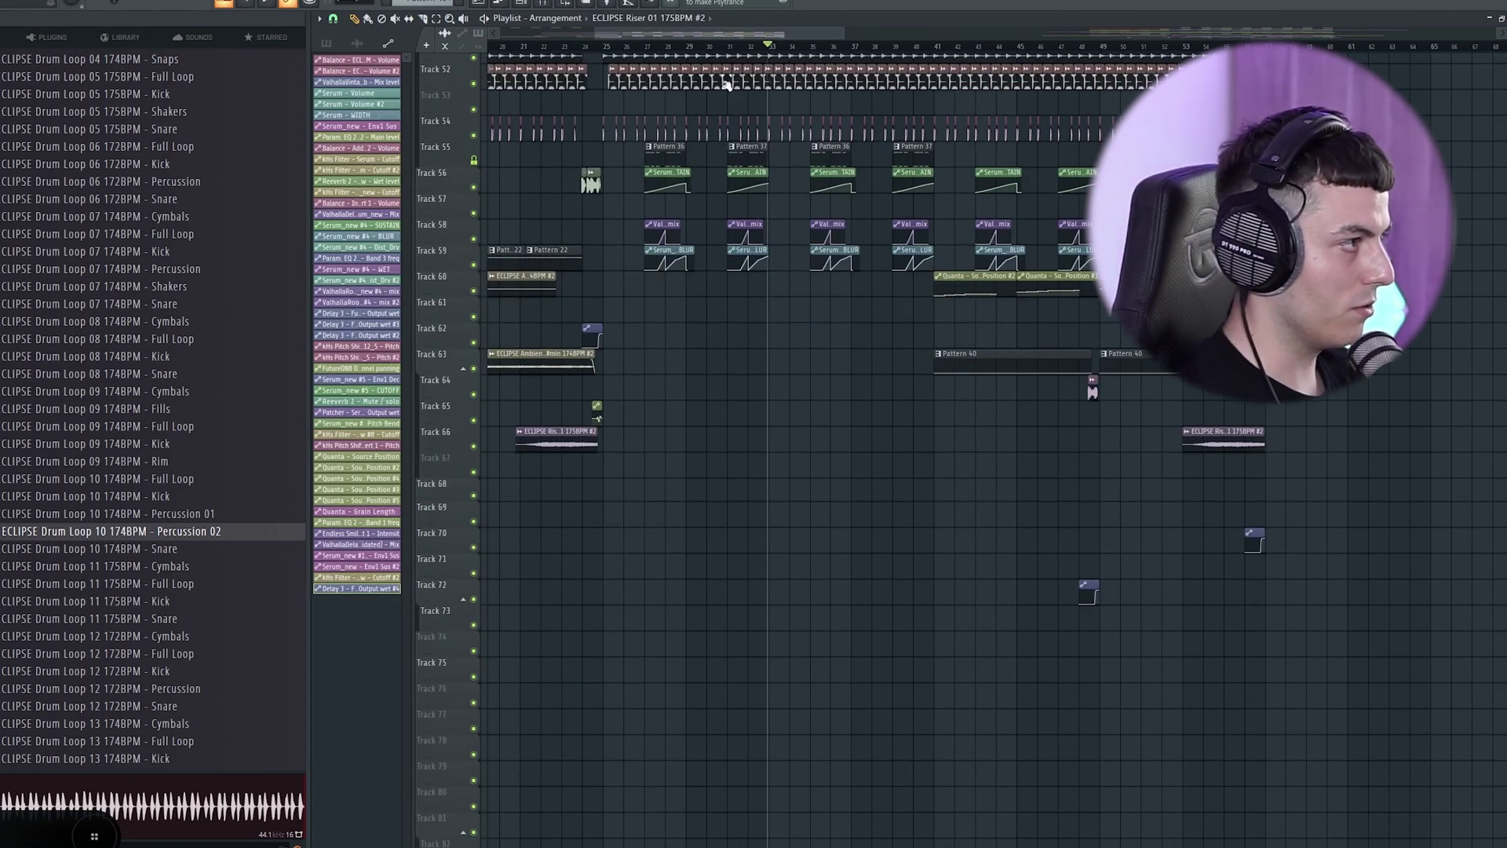
scroll(726, 84, "up", 5)
left_click(550, 385)
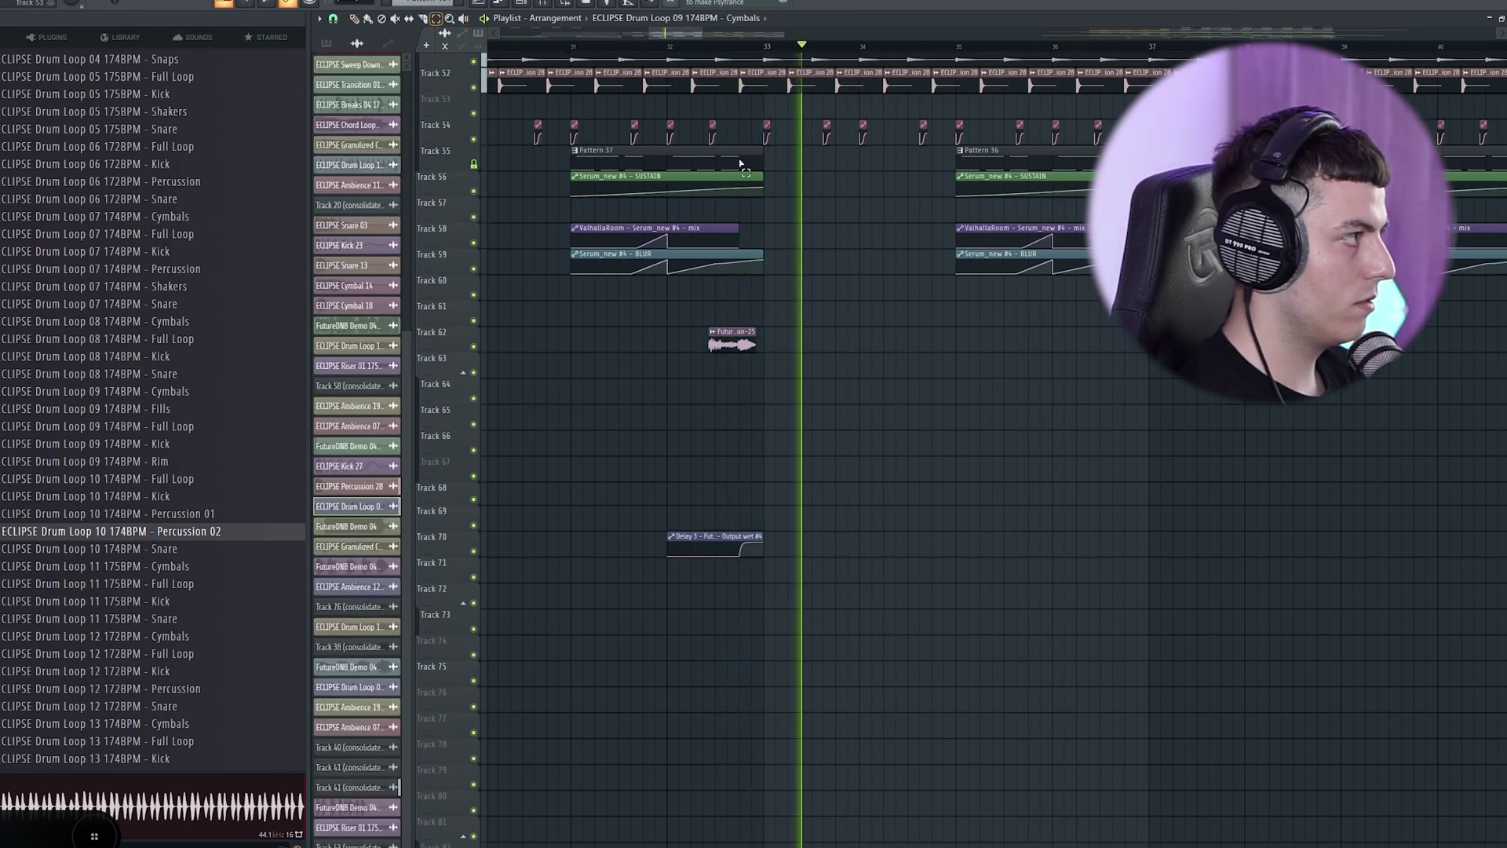
left_click_drag(856, 330, 589, 656)
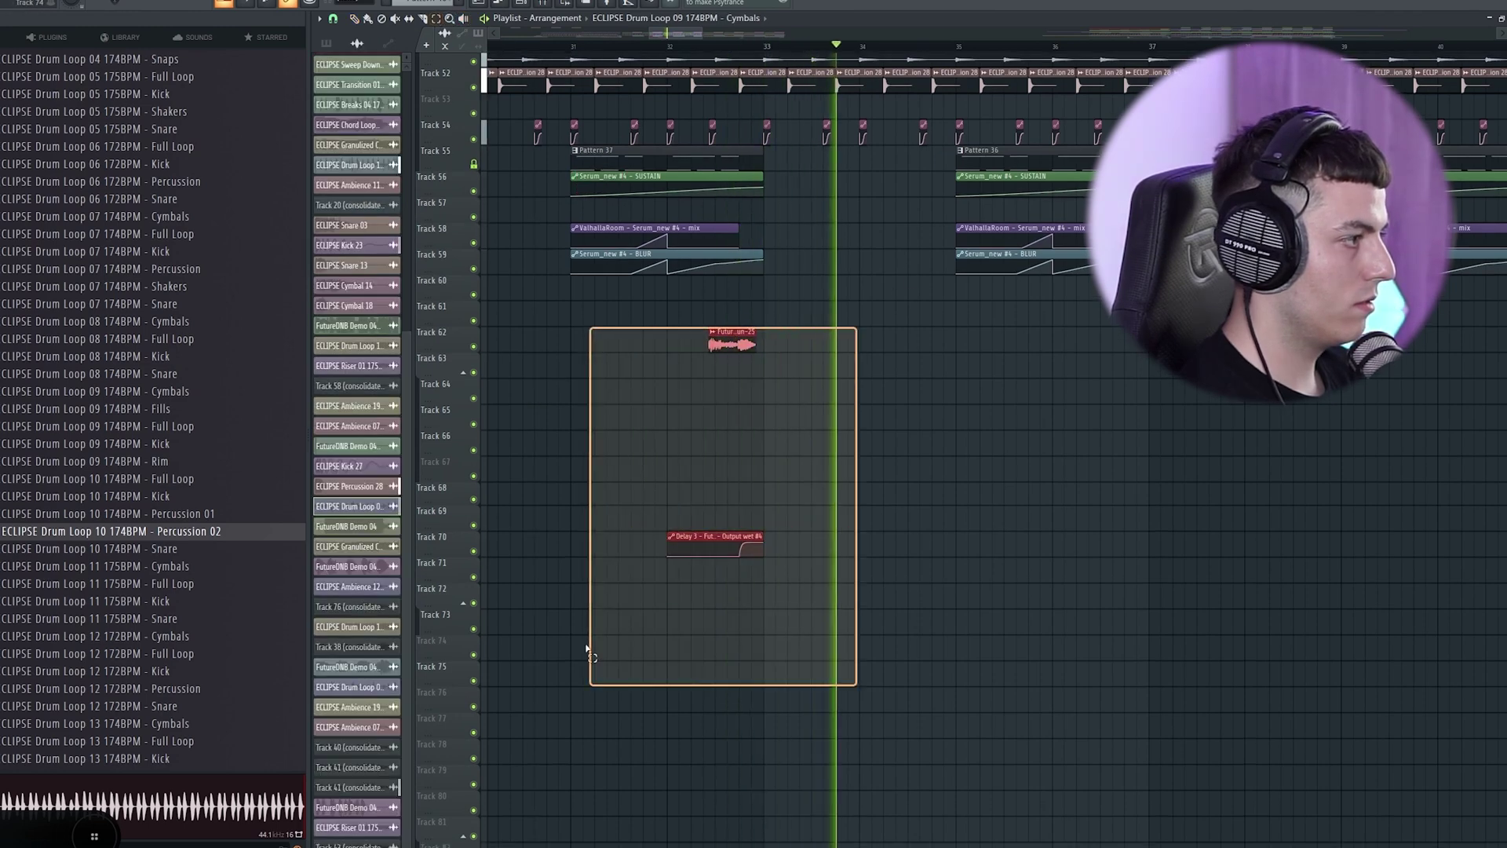
Make the Pattern 37 clip at bar 39 unique and raise its six upper Serum_new #4 notes to B5
right_click(842, 388)
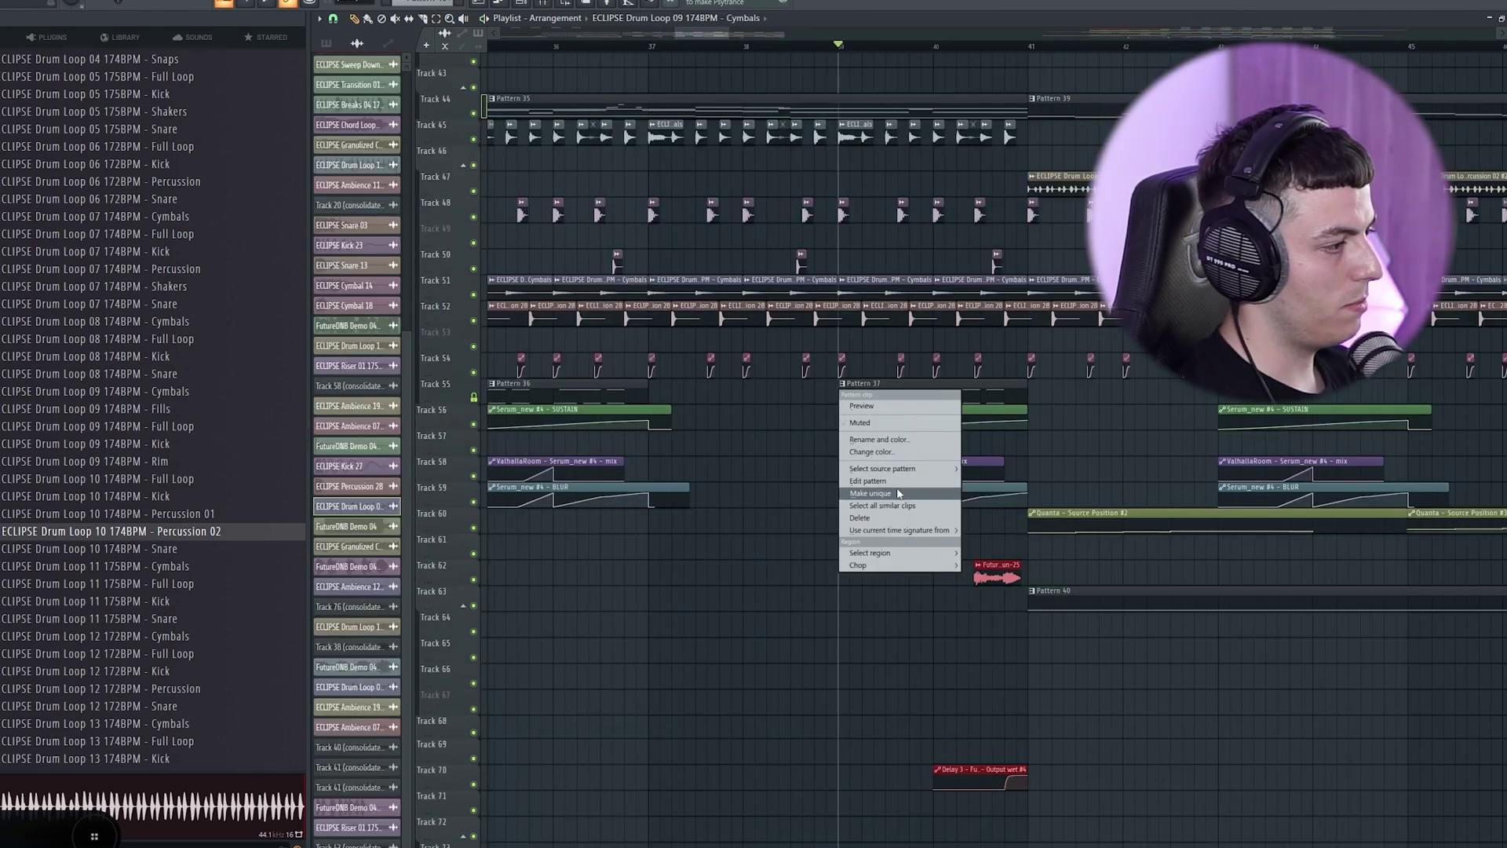
left_click(899, 493)
double_click(882, 390)
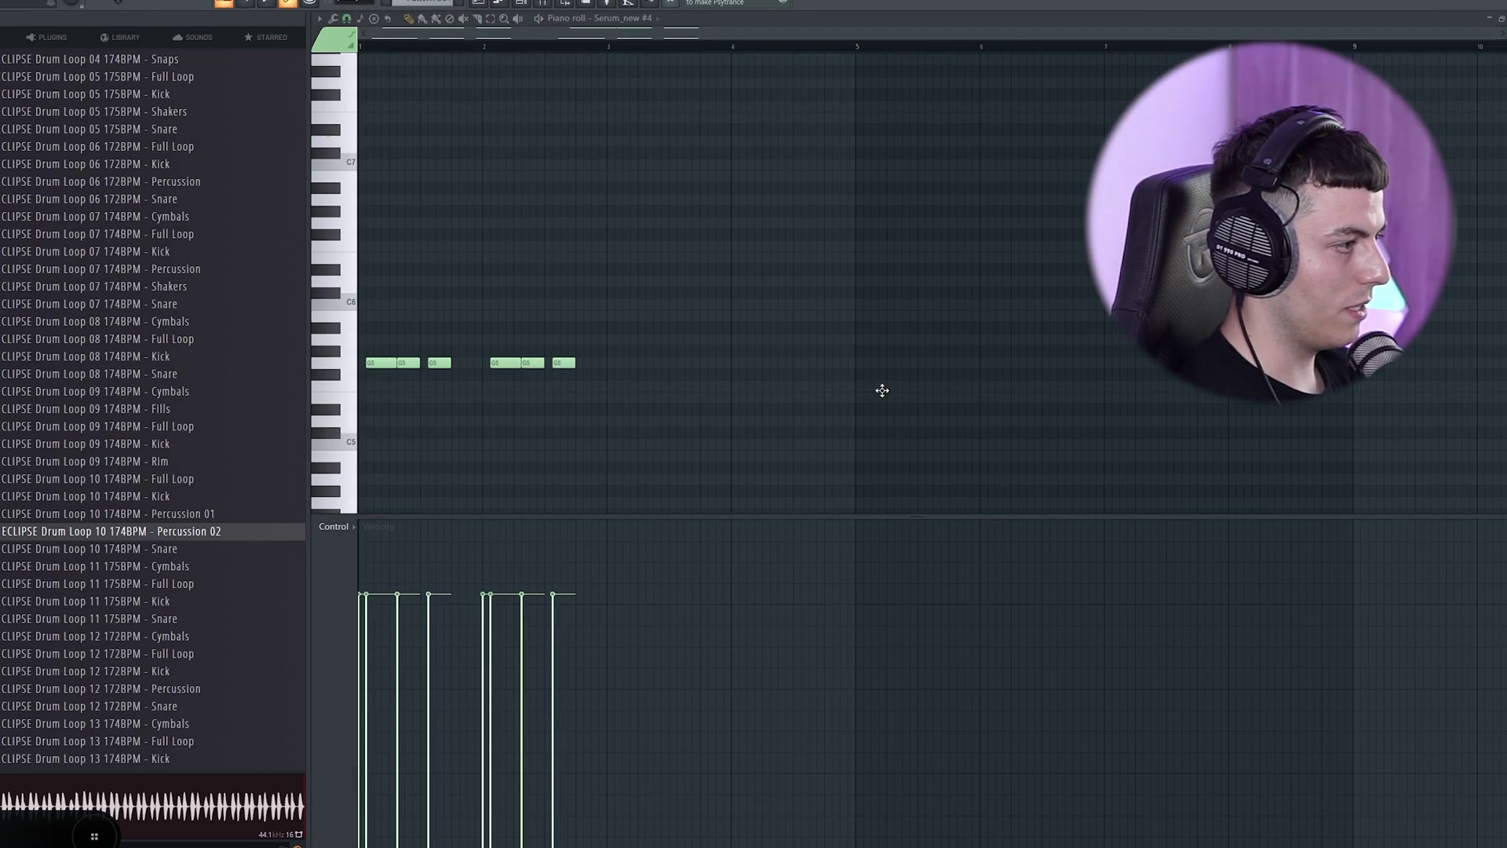
scroll(558, 210, "up", 2)
scroll(558, 210, "down", 5)
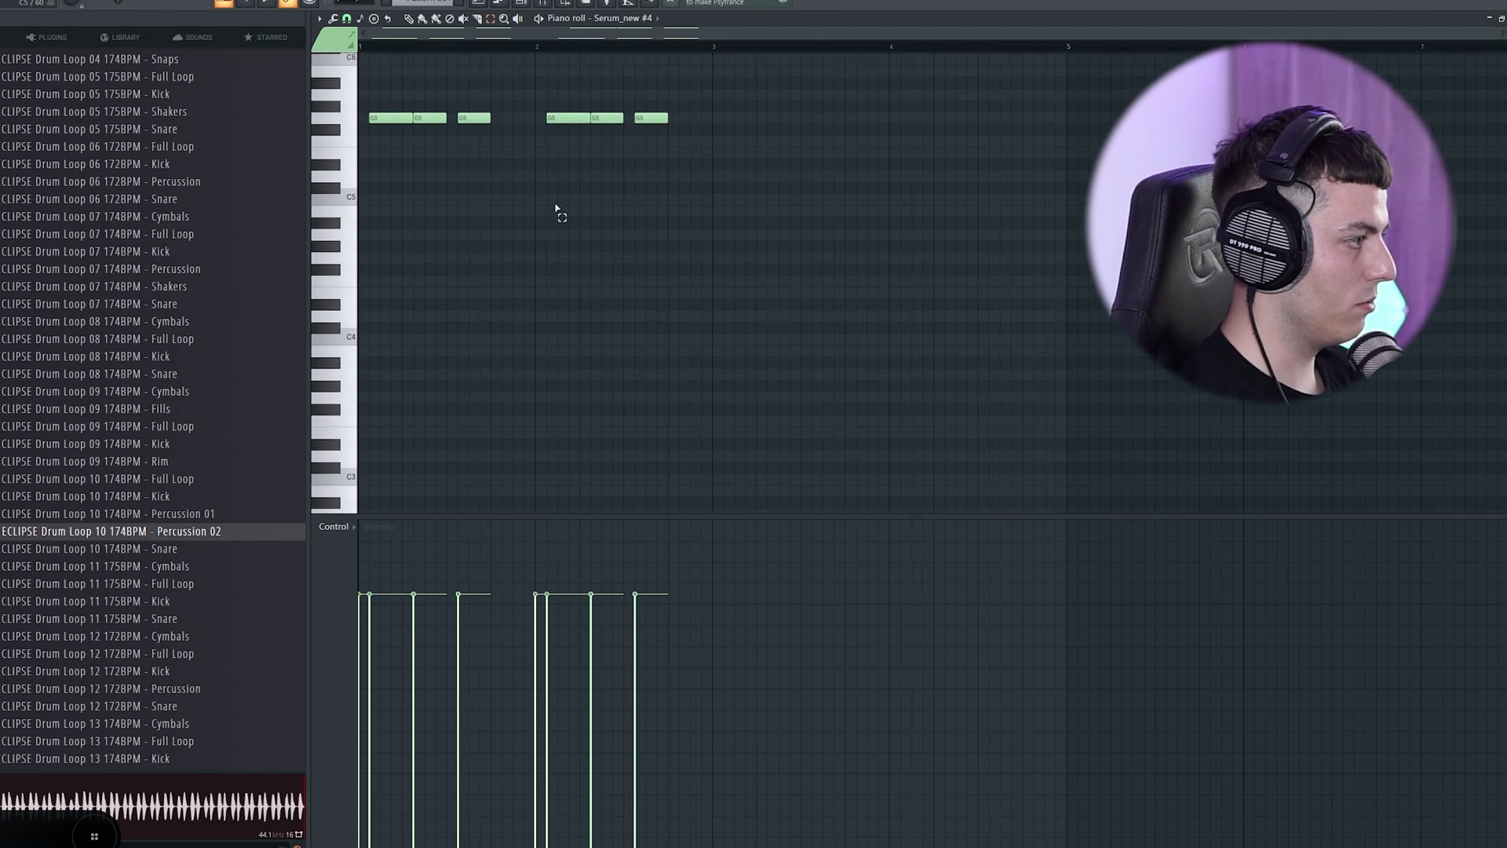
scroll(559, 204, "up", 1)
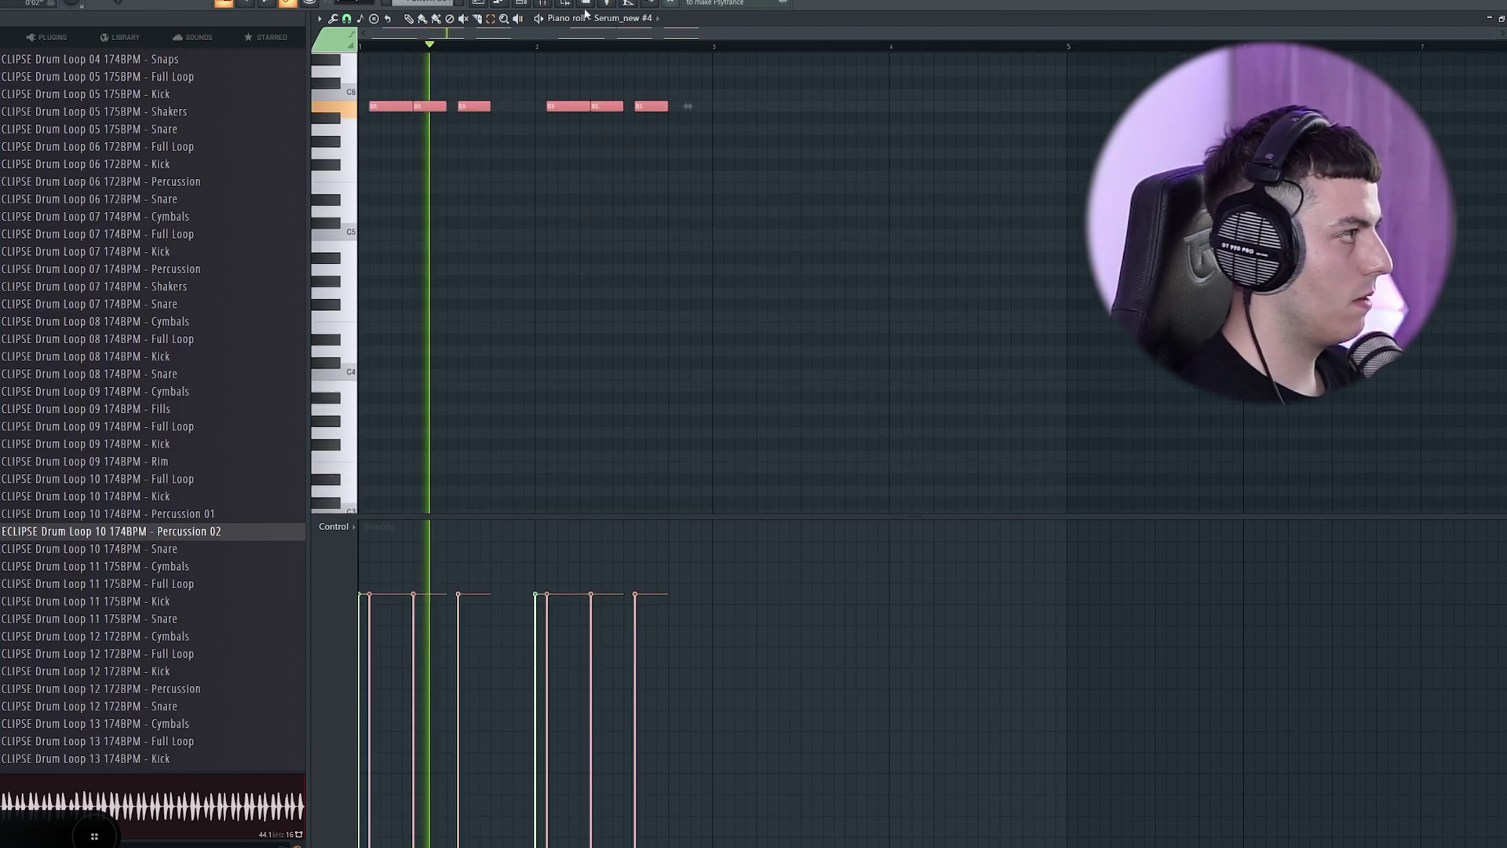
key("F5")
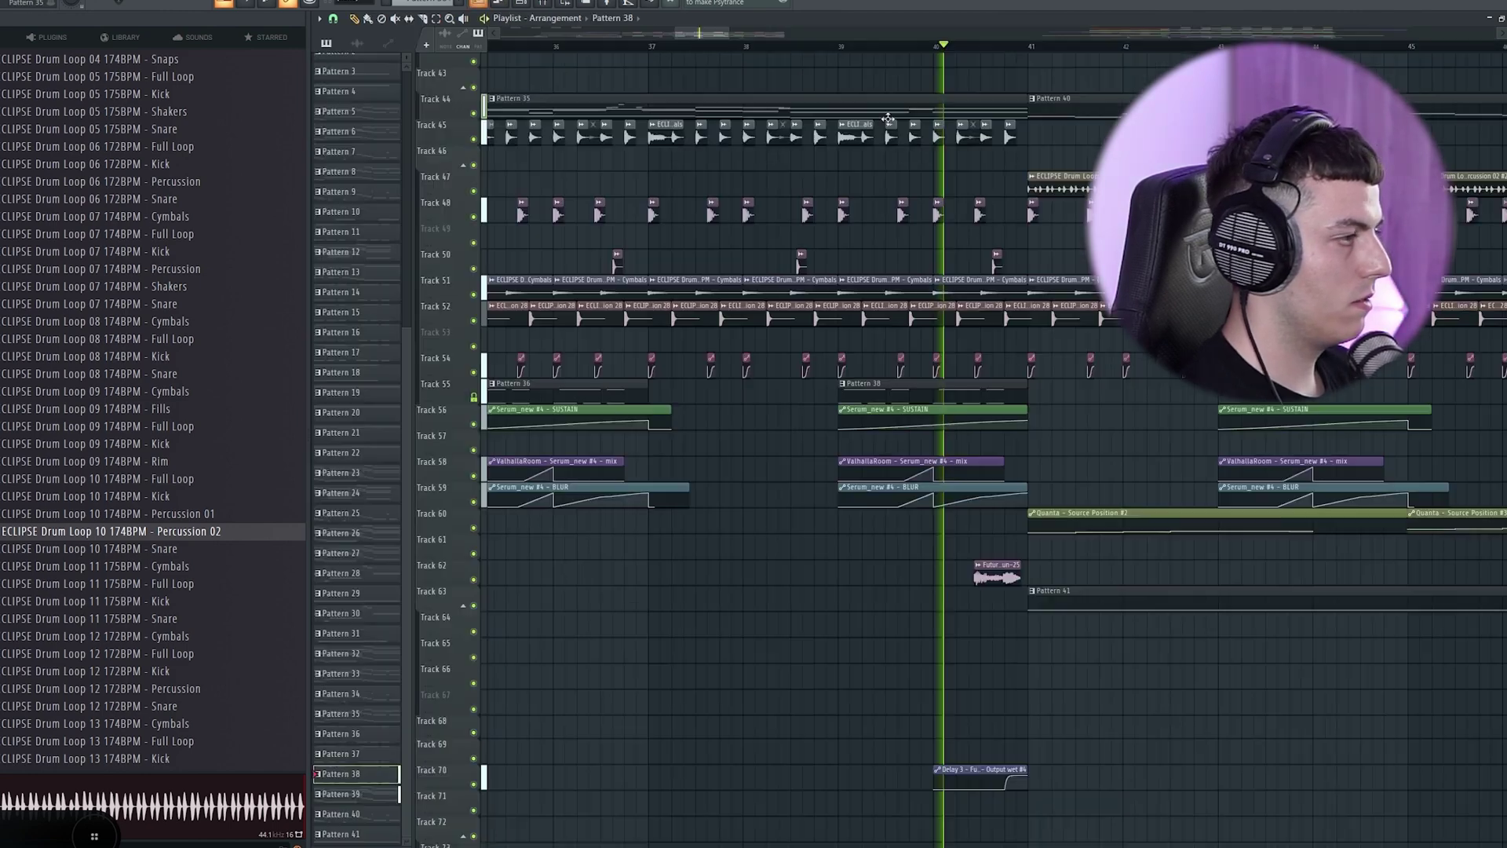
left_click(805, 39)
Close the Drum Loop Kits sample folder and look through the sample pack's FX folders for impacts
scroll(801, 35, "down", 3)
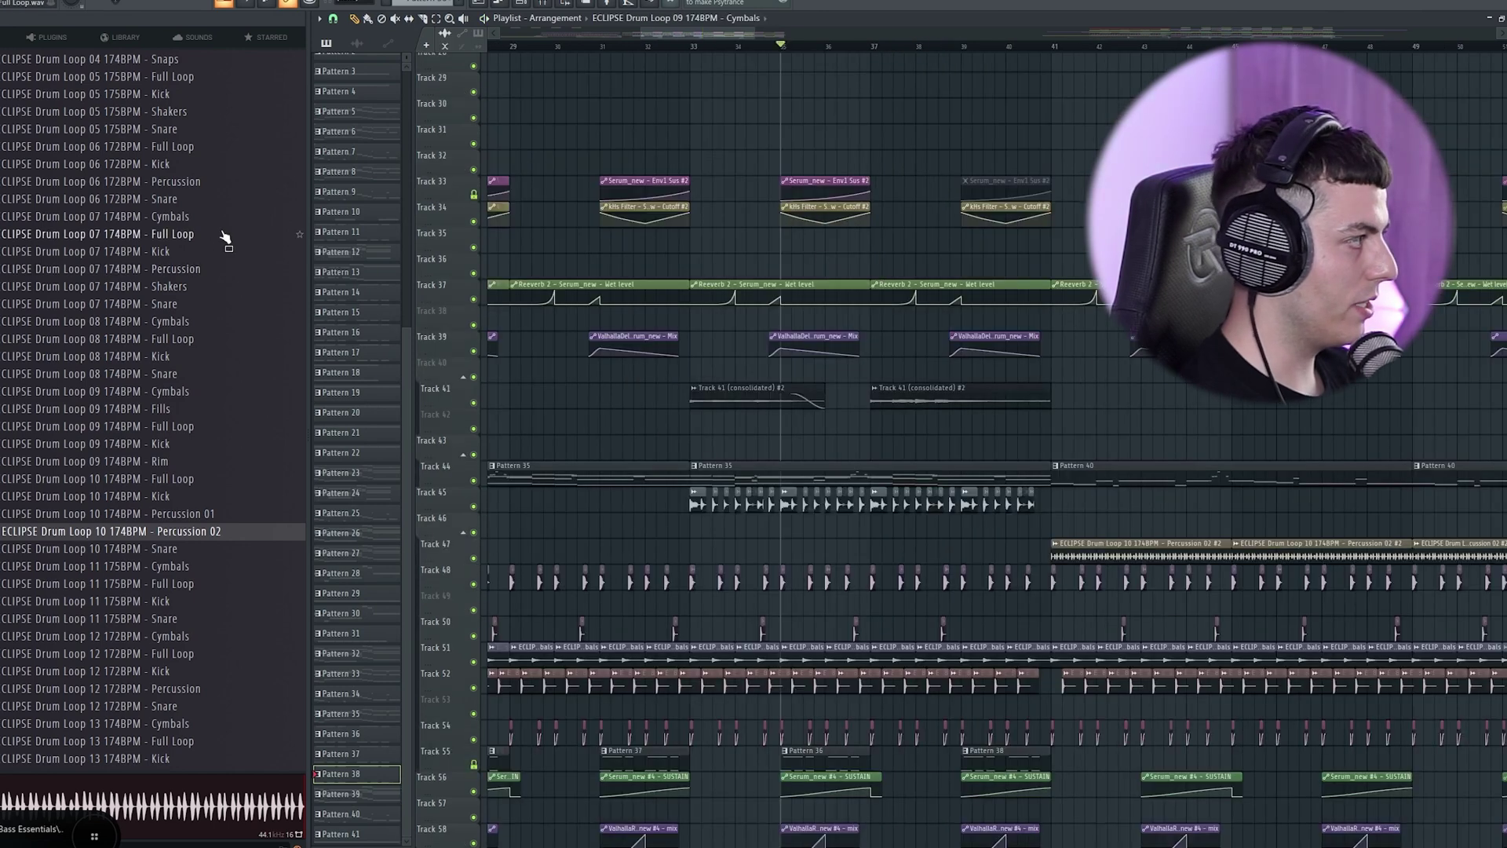
scroll(224, 237, "up", 3)
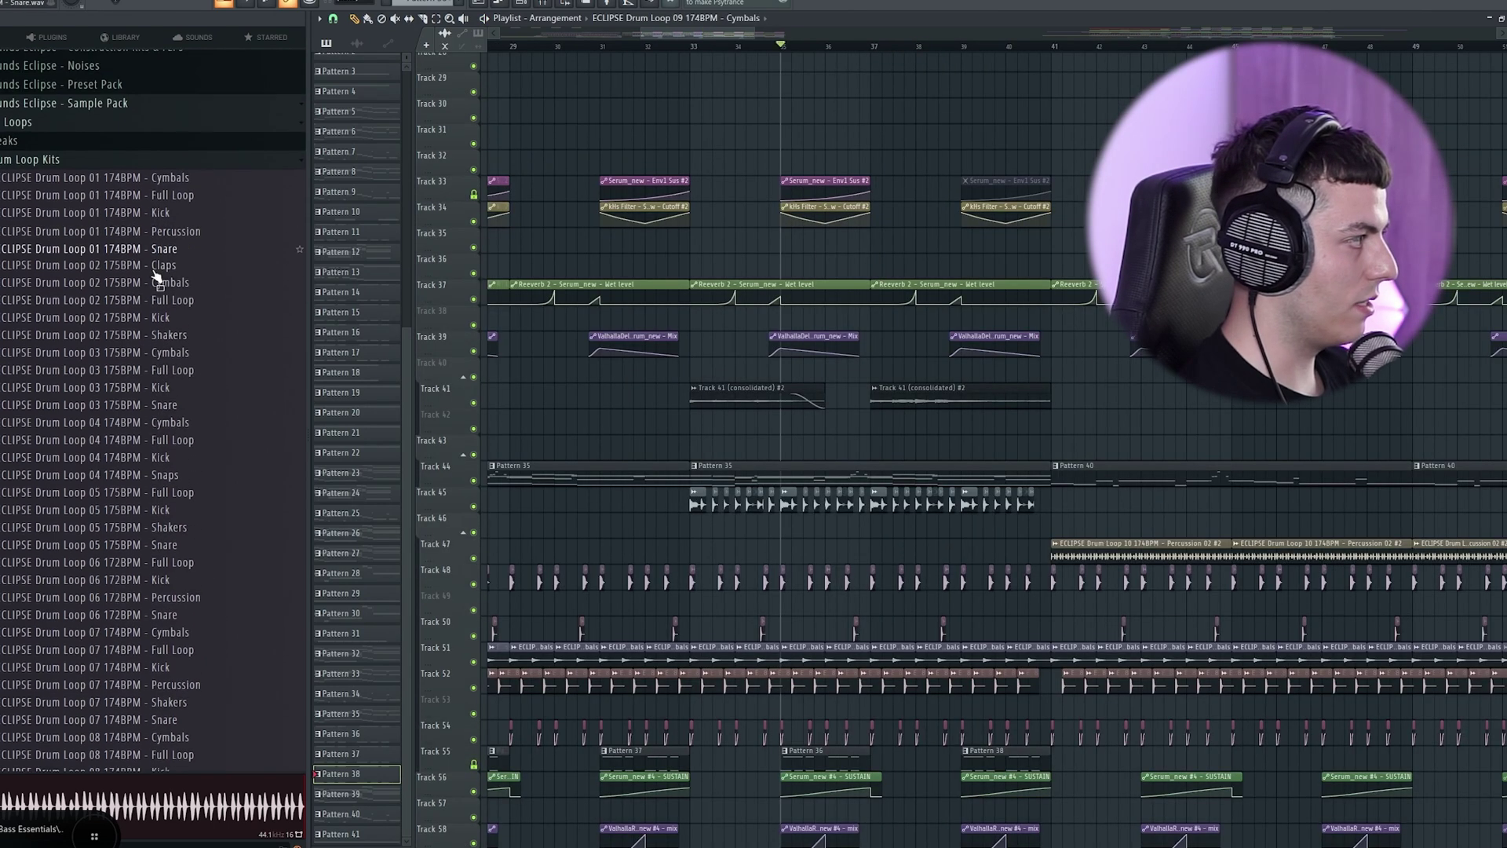
left_click(32, 163)
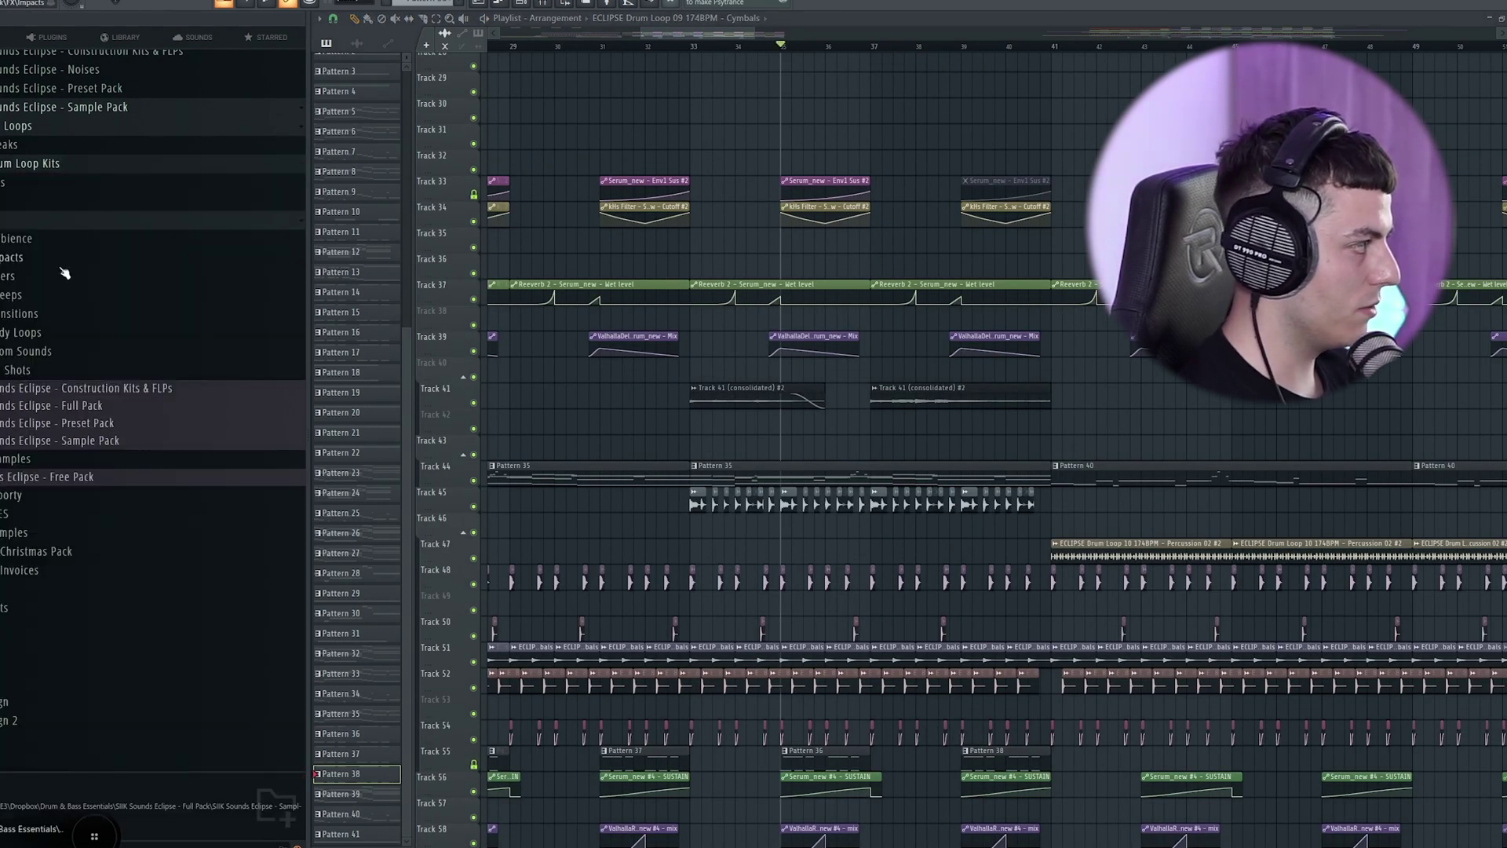